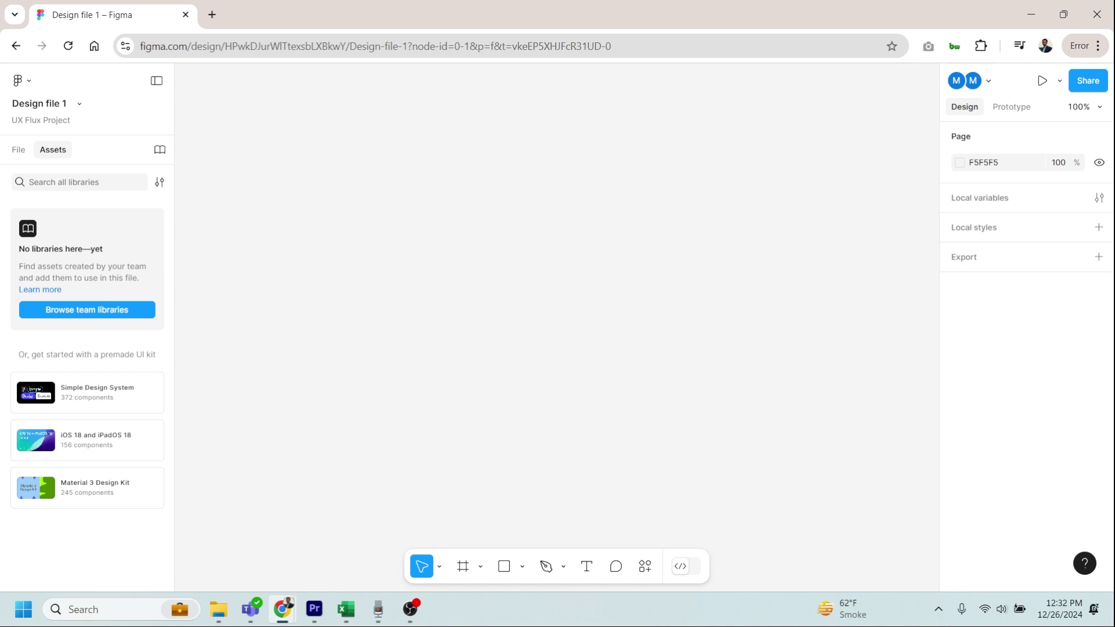
Place a default 100 × 100 rectangle on the empty canvas and check its width and height
left_click(523, 569)
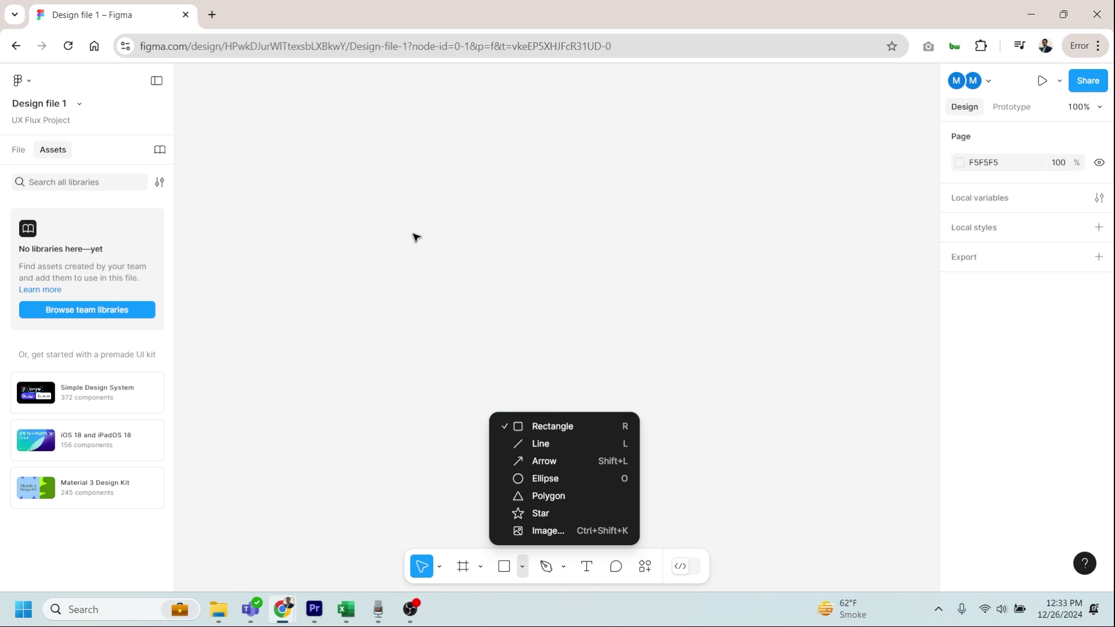
key("r")
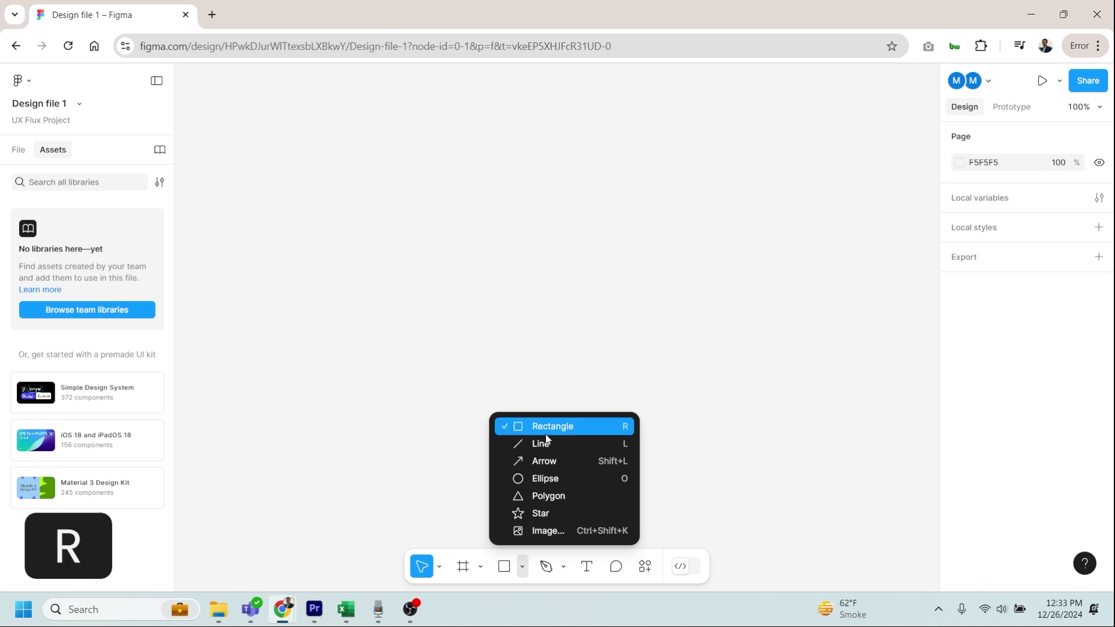
key("r")
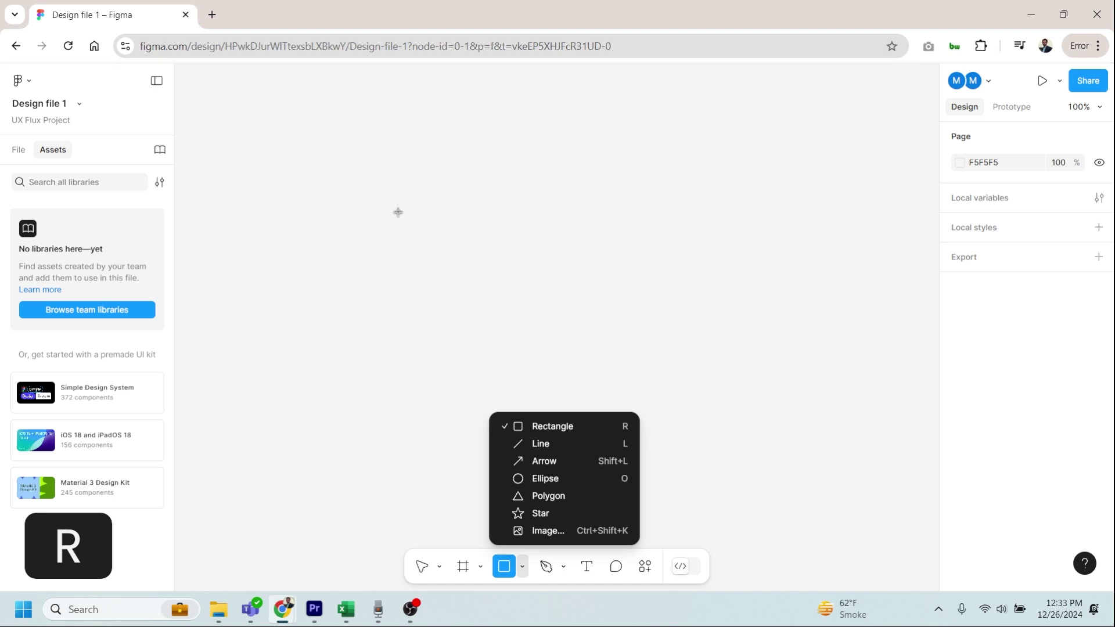
left_click(398, 212)
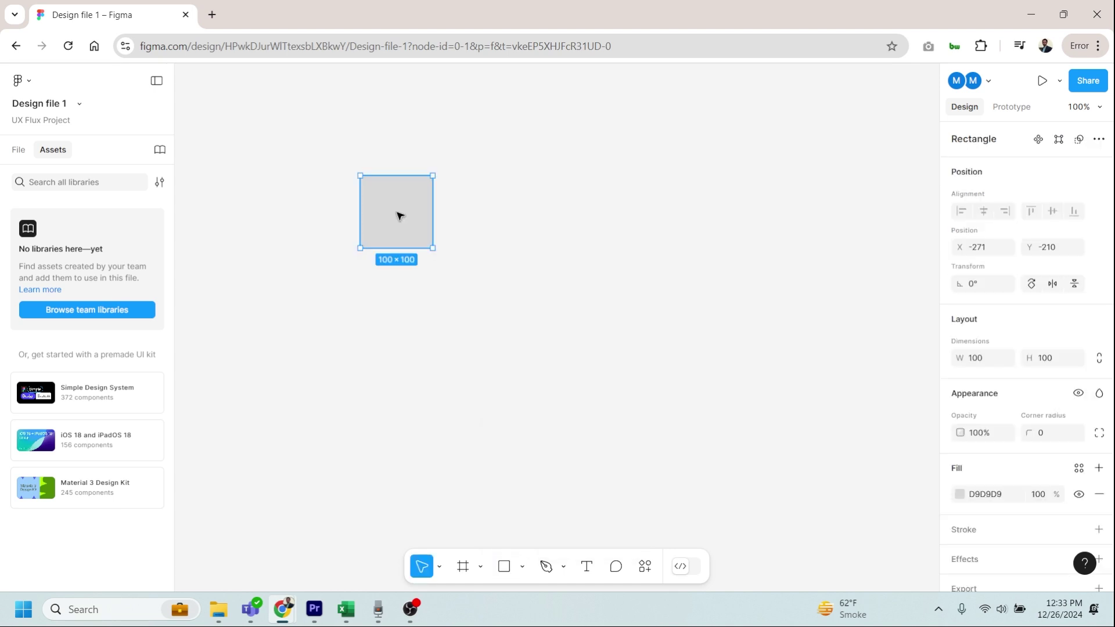
left_click(1003, 359)
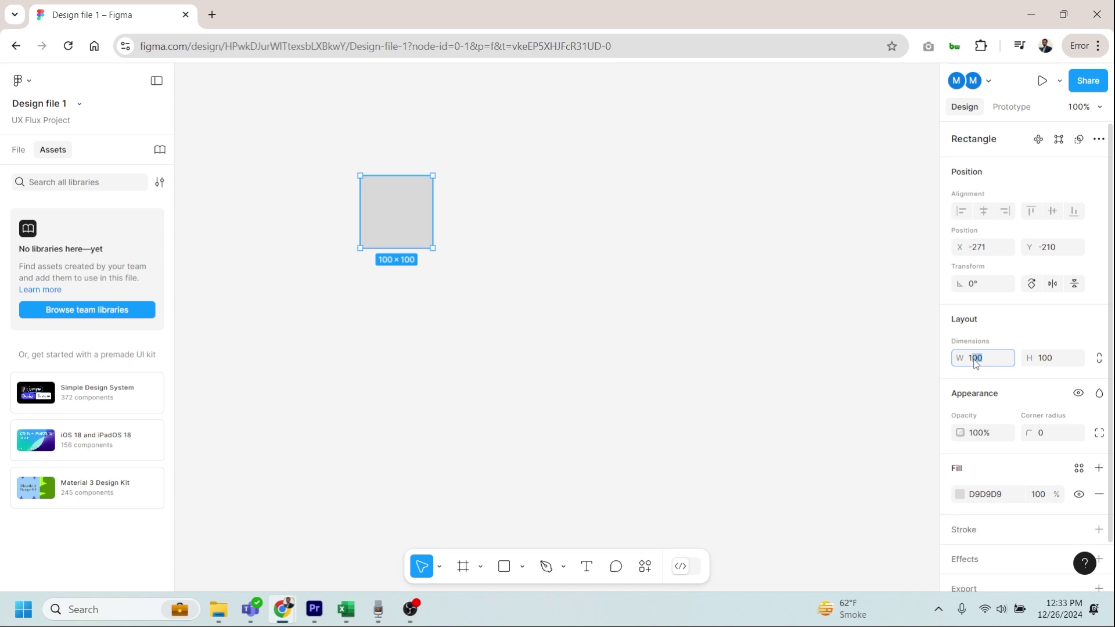
left_click(1064, 362)
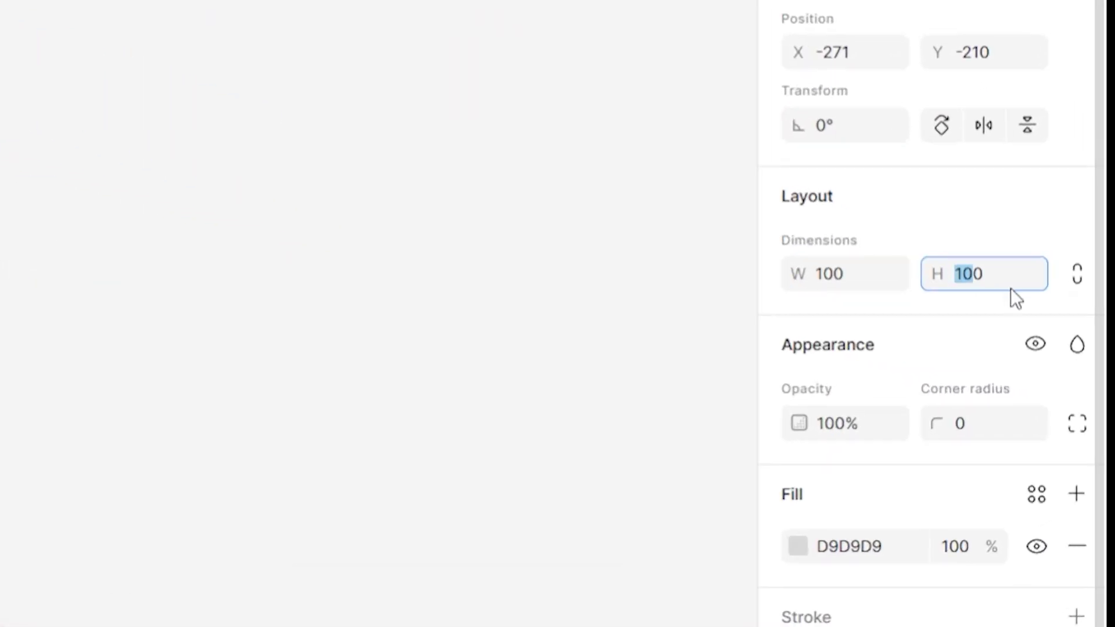
left_click(981, 275)
double_click(982, 274)
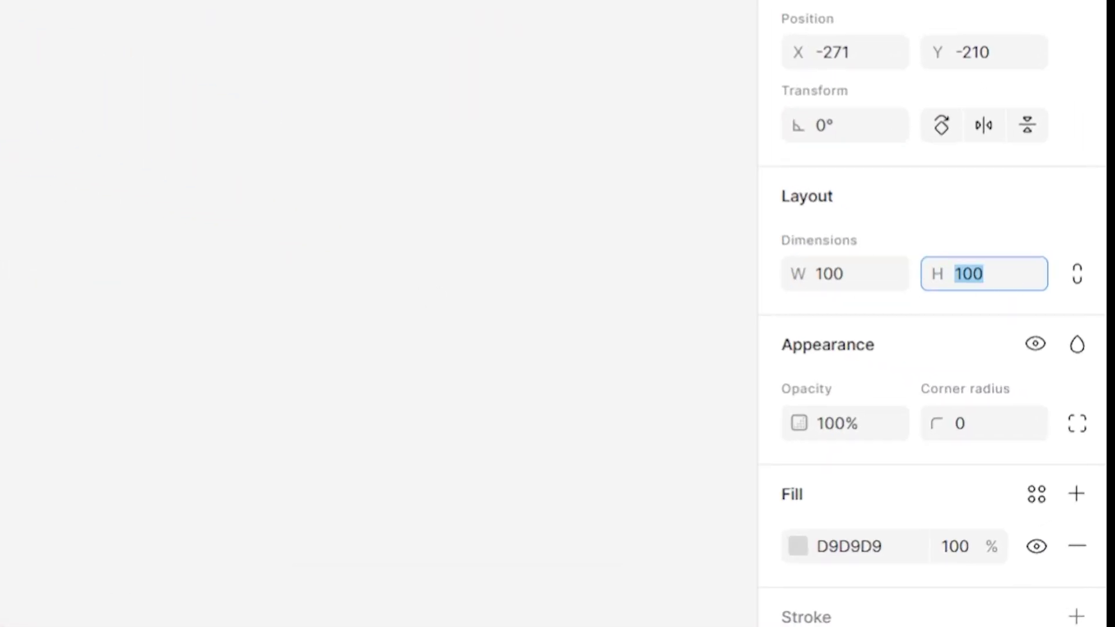
Draw a second rectangle of about 305 × 284 to the right of the first one, level with its upper edge
type("r")
key("Escape")
key("Escape")
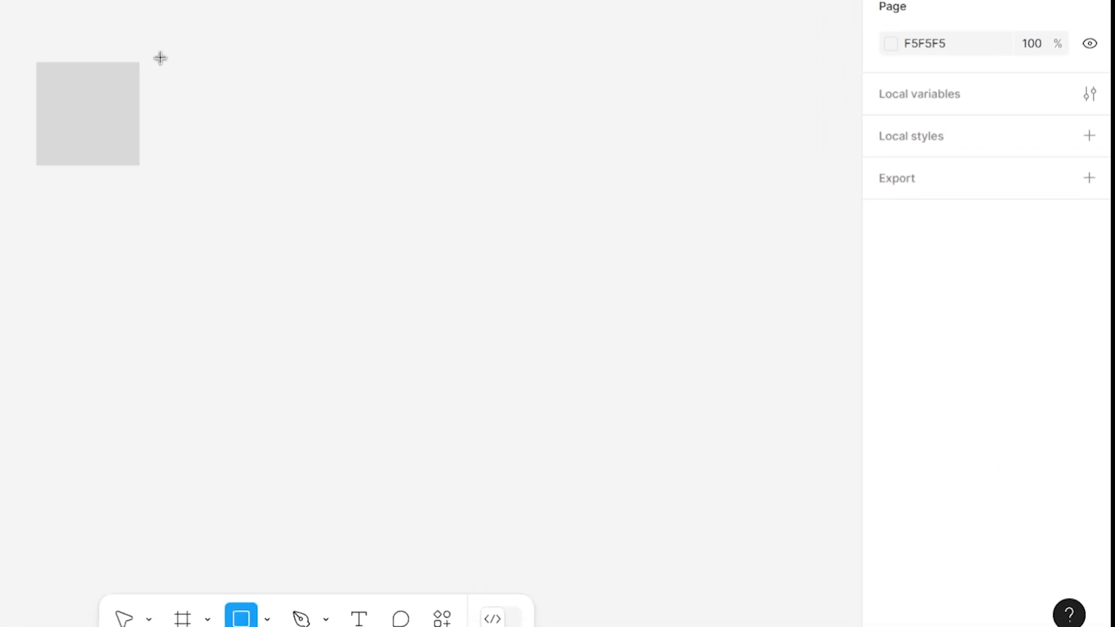
left_click_drag(166, 62, 457, 265)
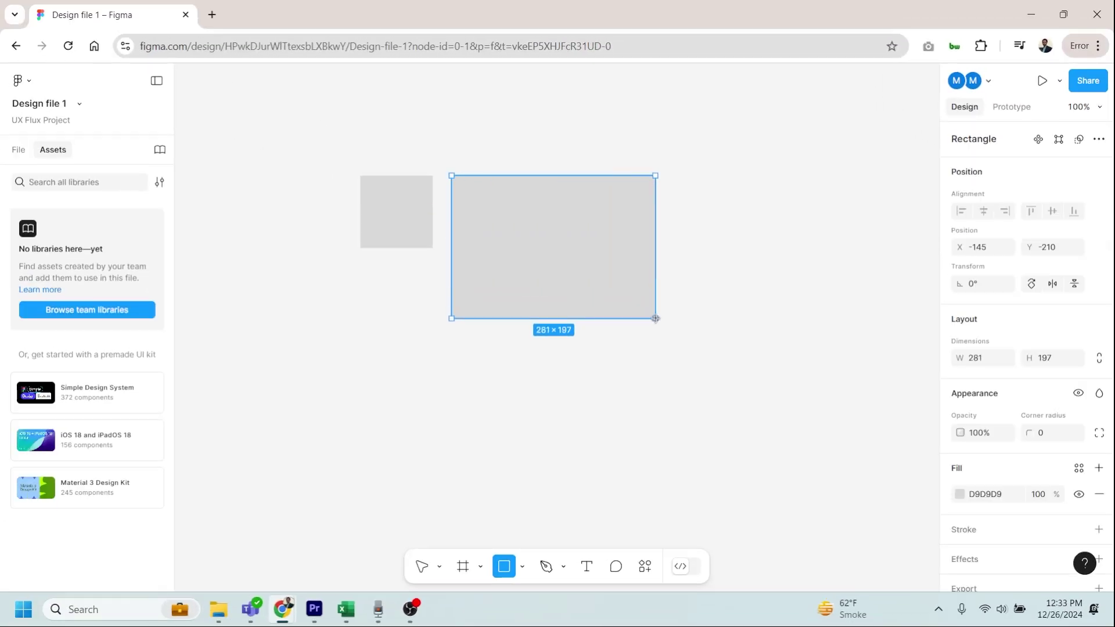
left_click_drag(656, 318, 673, 381)
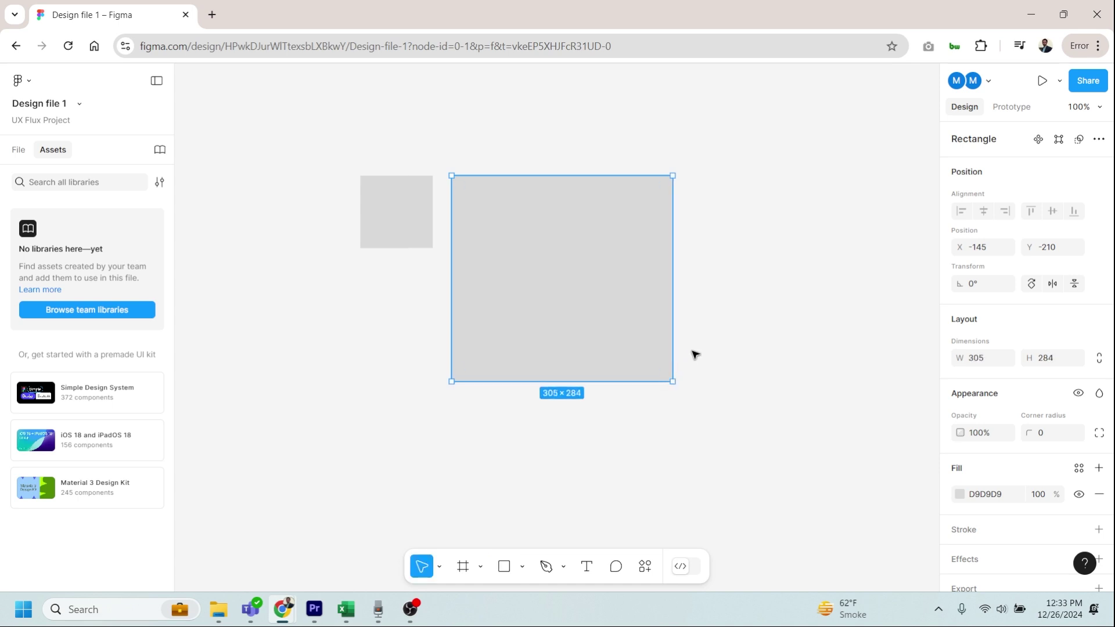
Set the second rectangle's width and height to 400 each and deselect it
scroll(703, 346, "right", 4)
left_click(991, 359)
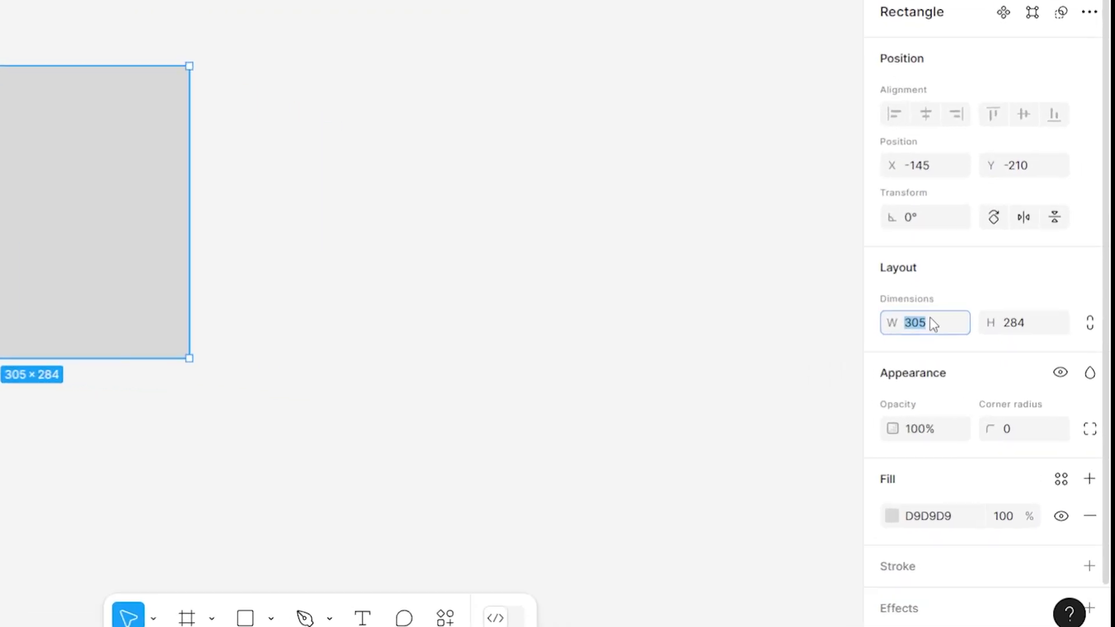
type("400")
key("Tab")
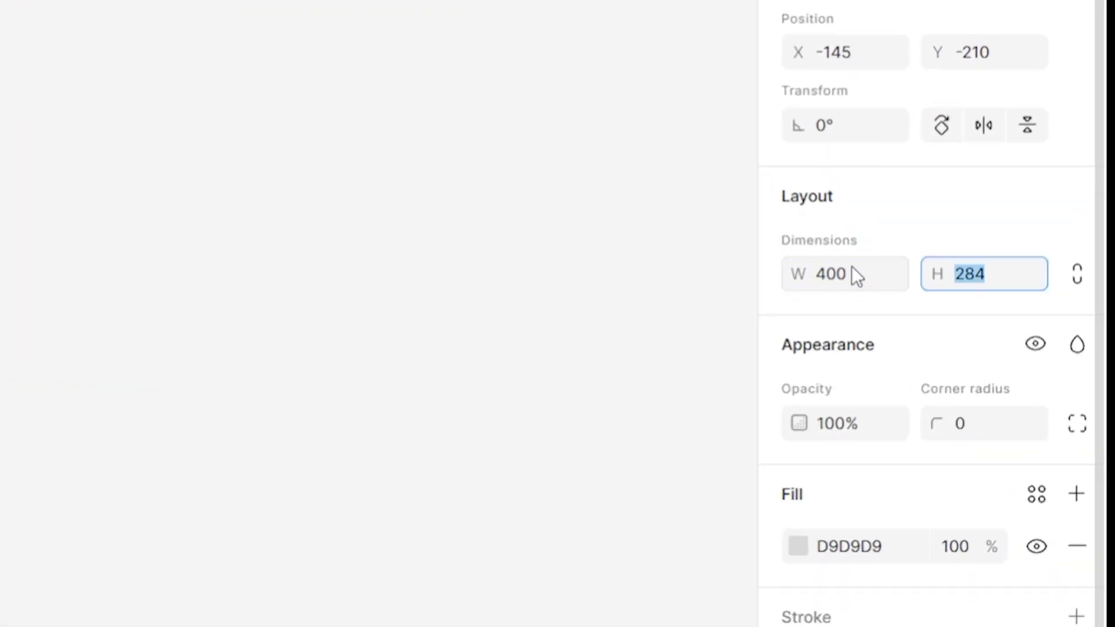
type("400")
key("Return")
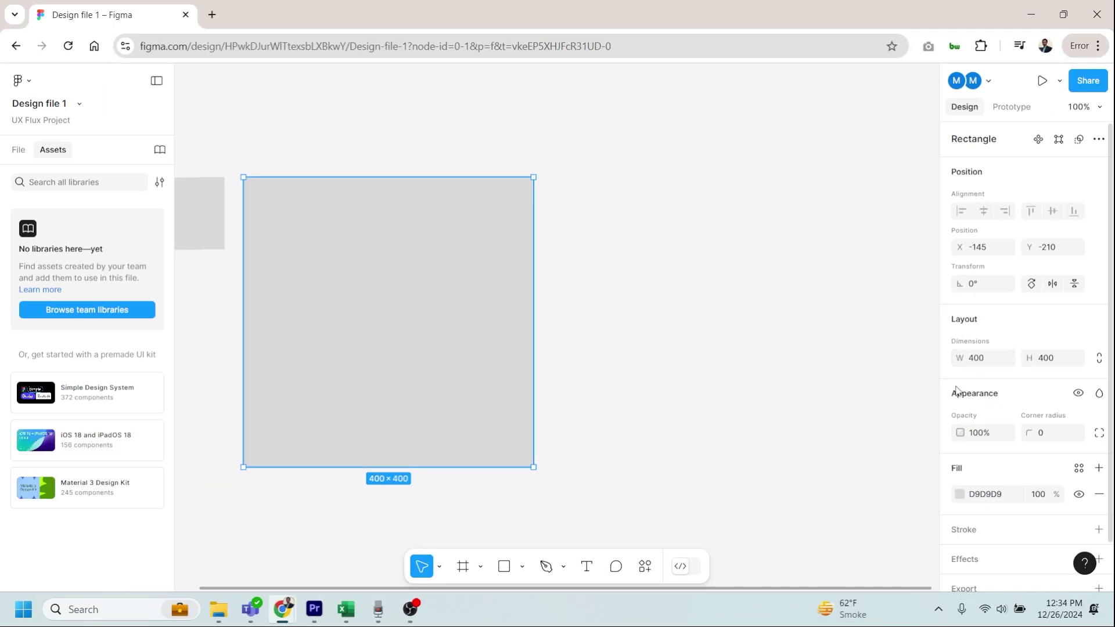
left_click(602, 321)
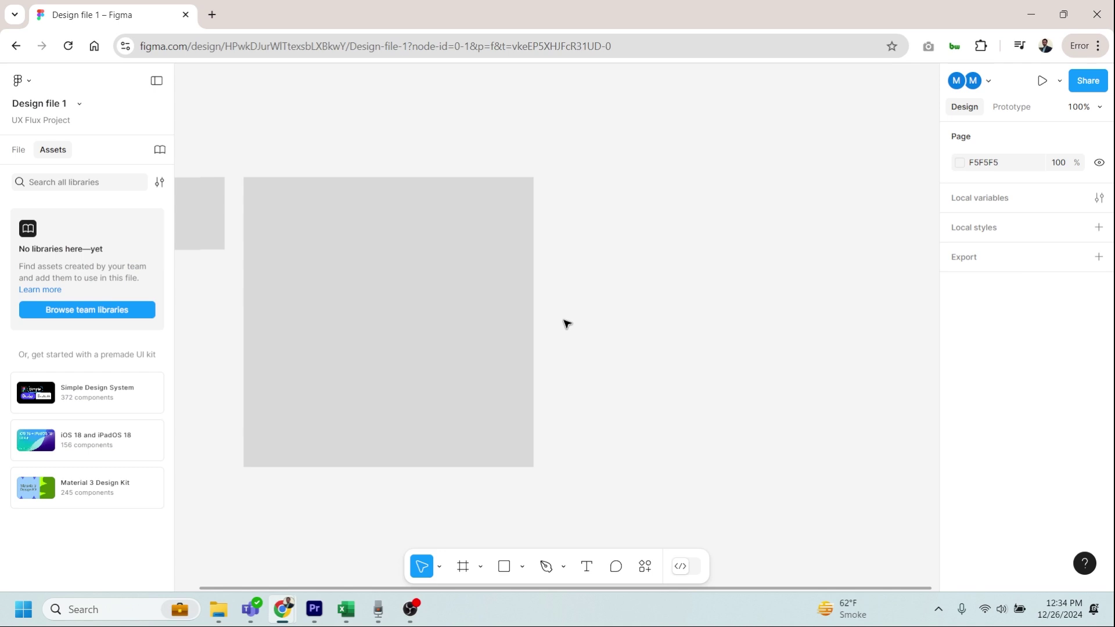
Place a default 100 × 100 ellipse to the right of the large rectangle, aligned with its upper edge, and check its dimensions
left_click(508, 309)
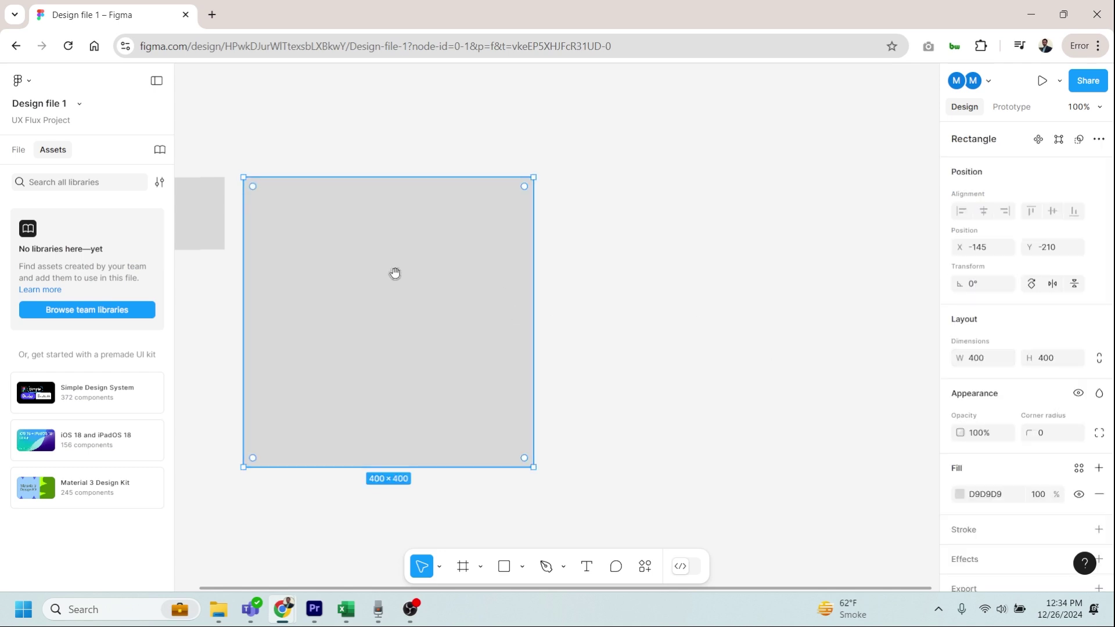
left_click_drag(395, 273, 455, 210)
left_click(646, 357)
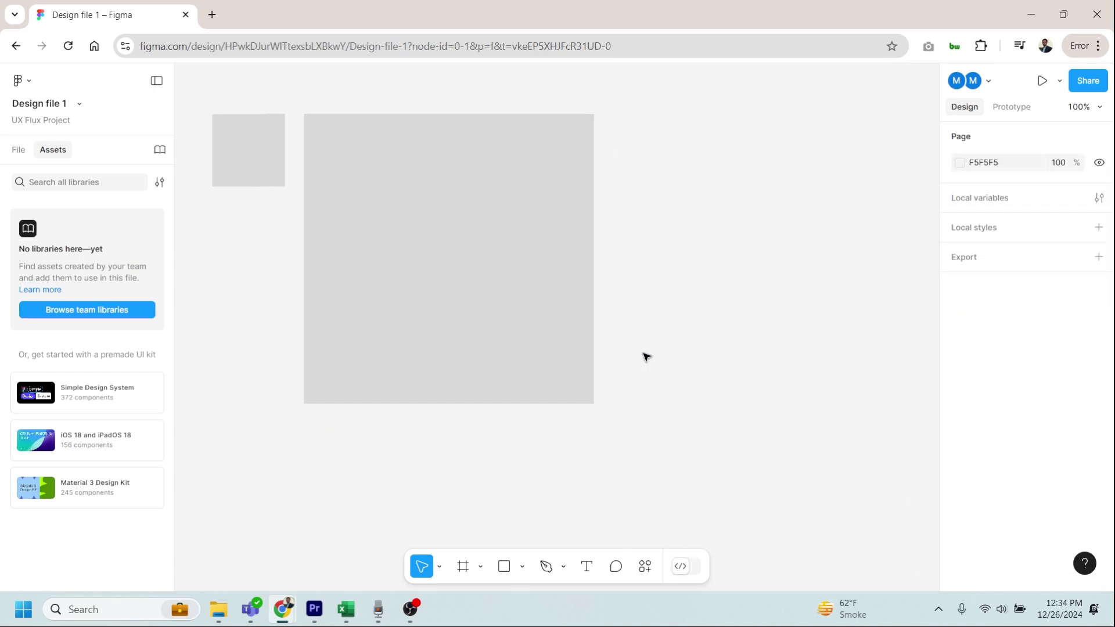
scroll(646, 356, "right", 5)
scroll(530, 356, "up", 1)
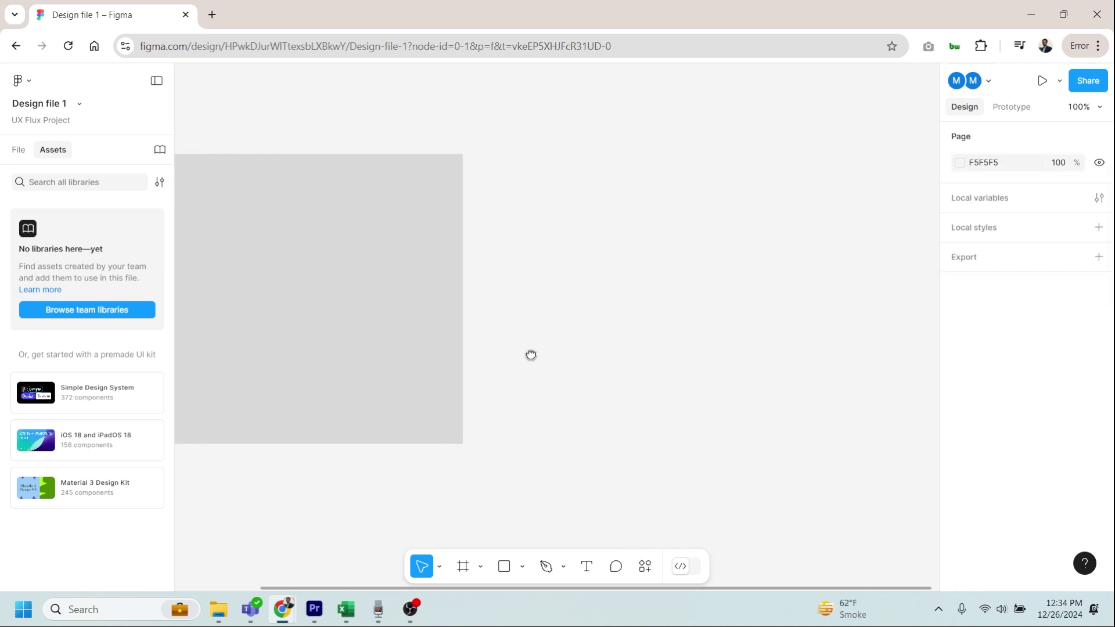
left_click(520, 571)
left_click(532, 475)
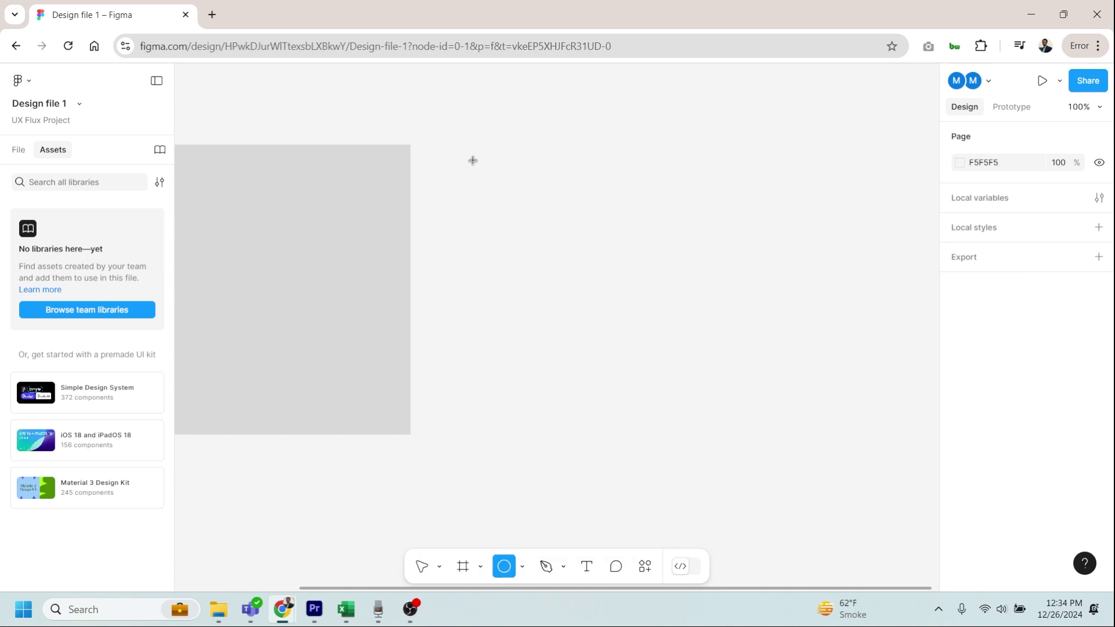
key("o")
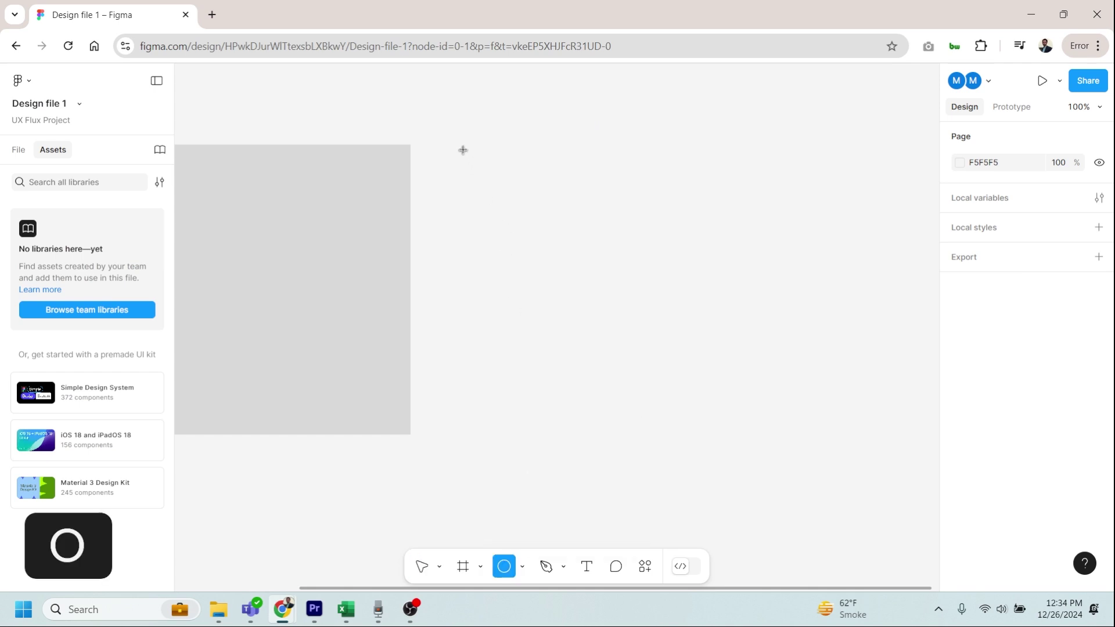
left_click(463, 150)
left_click_drag(468, 157, 476, 189)
left_click(993, 359)
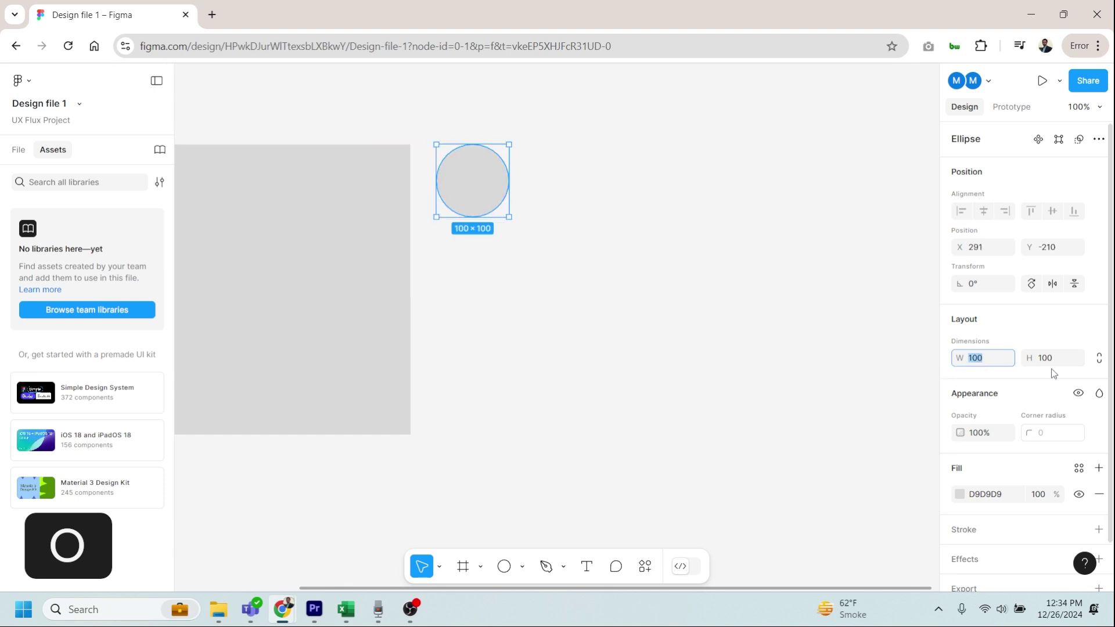
left_click(1039, 365)
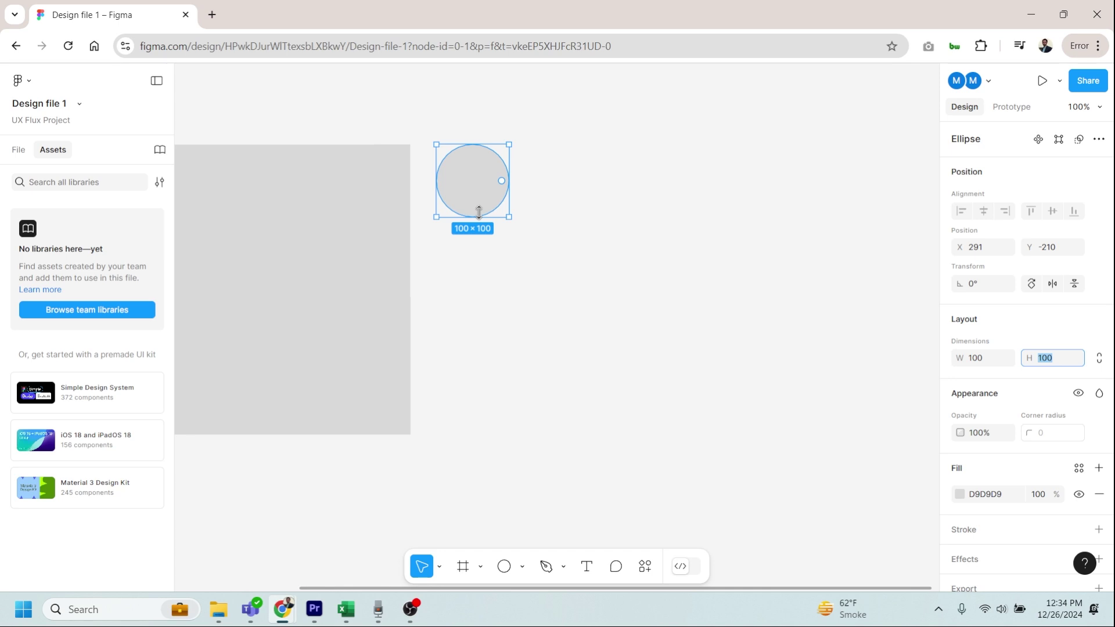
left_click(491, 244)
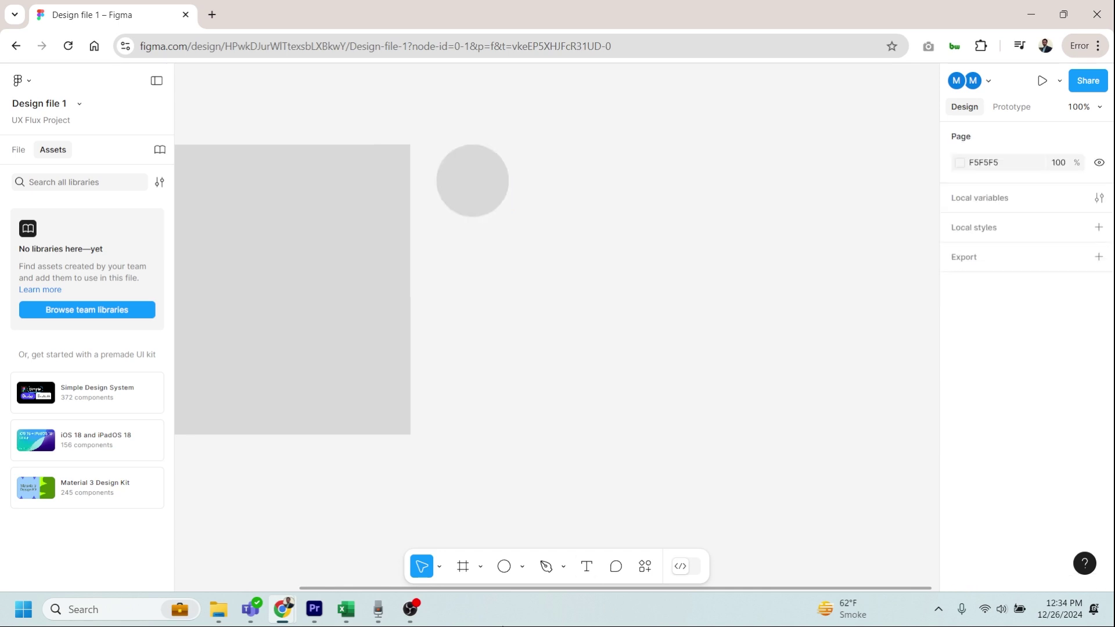
Draw a 400 × 400 circle with constrained proportions to the right of the small circle
left_click(378, 610)
mouse_move(542, 144)
left_mouse_down()
mouse_move(725, 431)
mouse_move(779, 423)
mouse_move(748, 434)
mouse_move(739, 409)
left_mouse_up()
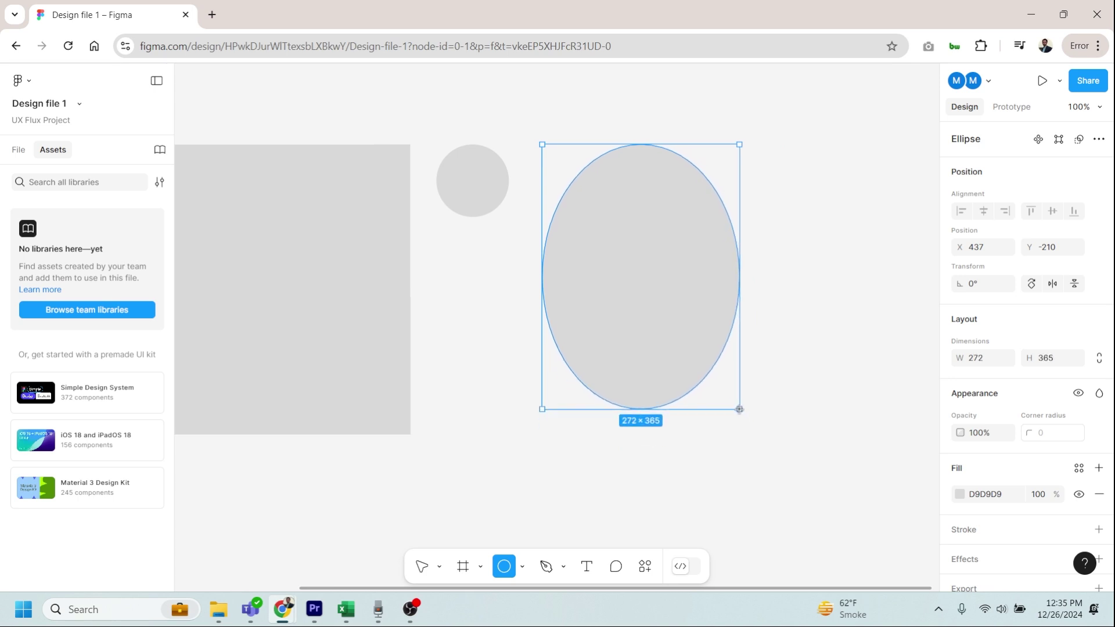
key("shift")
mouse_move(740, 409)
left_mouse_down()
mouse_move(769, 439)
mouse_move(615, 278)
mouse_move(530, 249)
mouse_move(608, 307)
mouse_move(687, 437)
left_mouse_up()
scroll(774, 314, "right", 6)
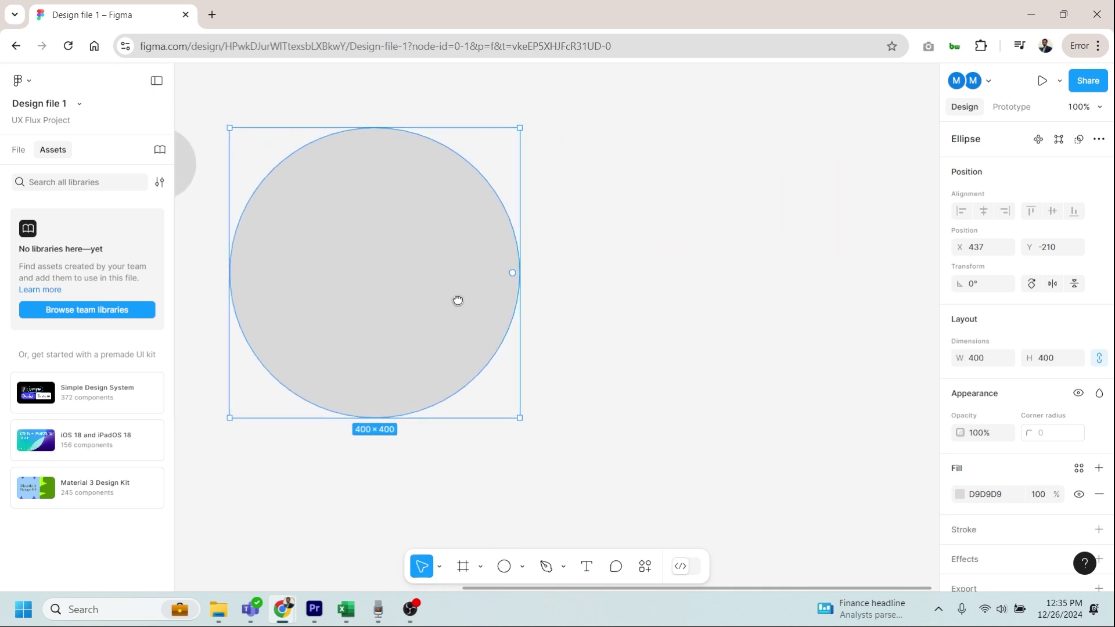
left_click(545, 261)
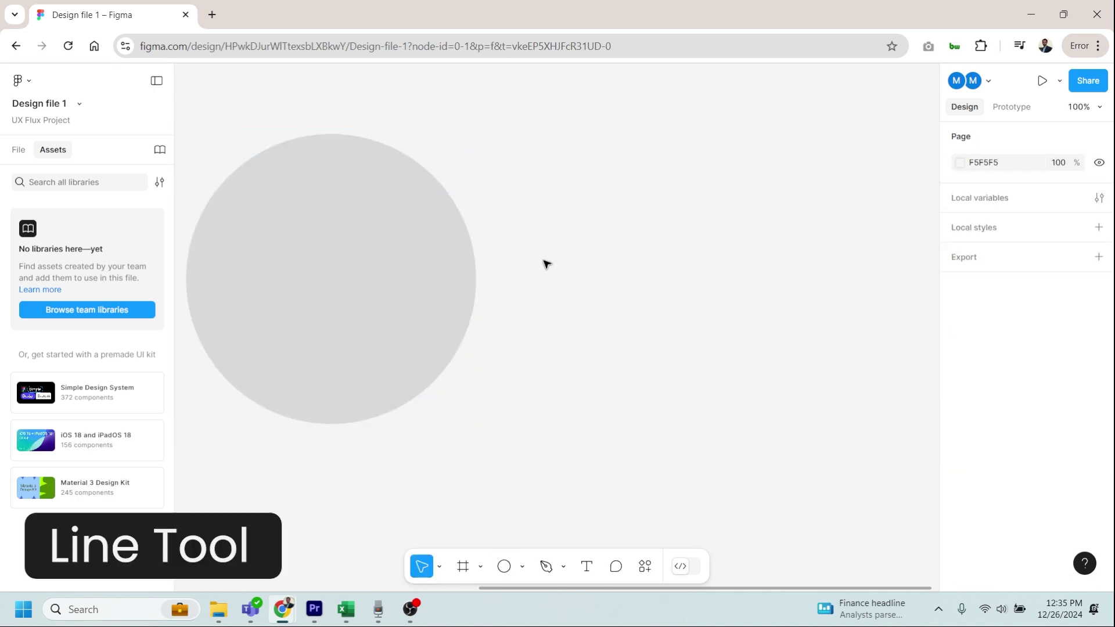
Draw a vertical line about 371 long to the right of the large circle
left_click(472, 295)
key("l")
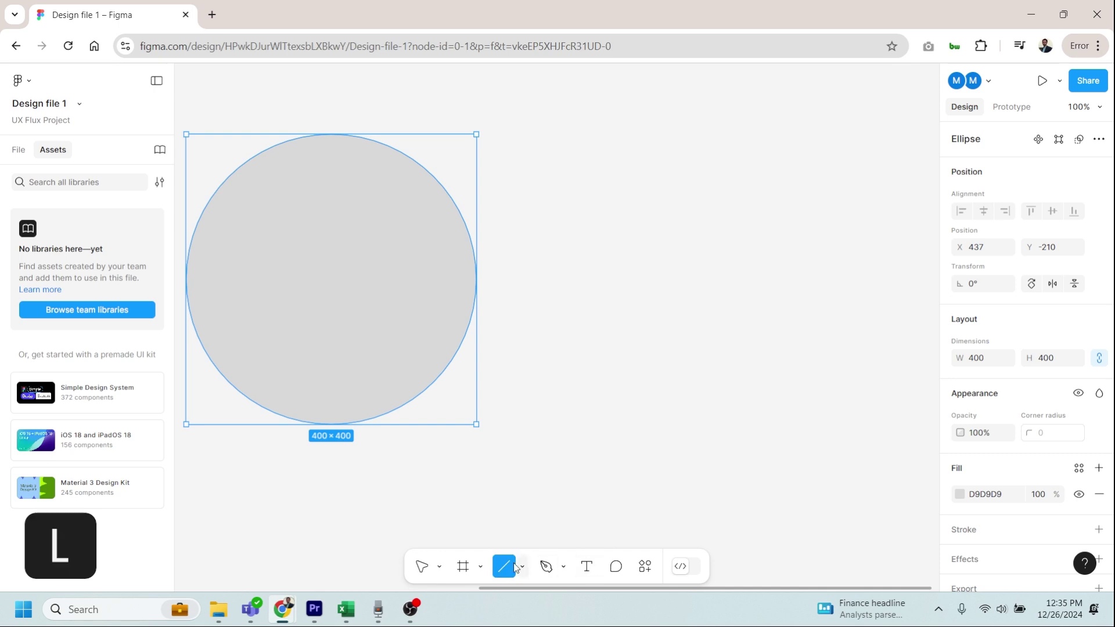
left_click(520, 567)
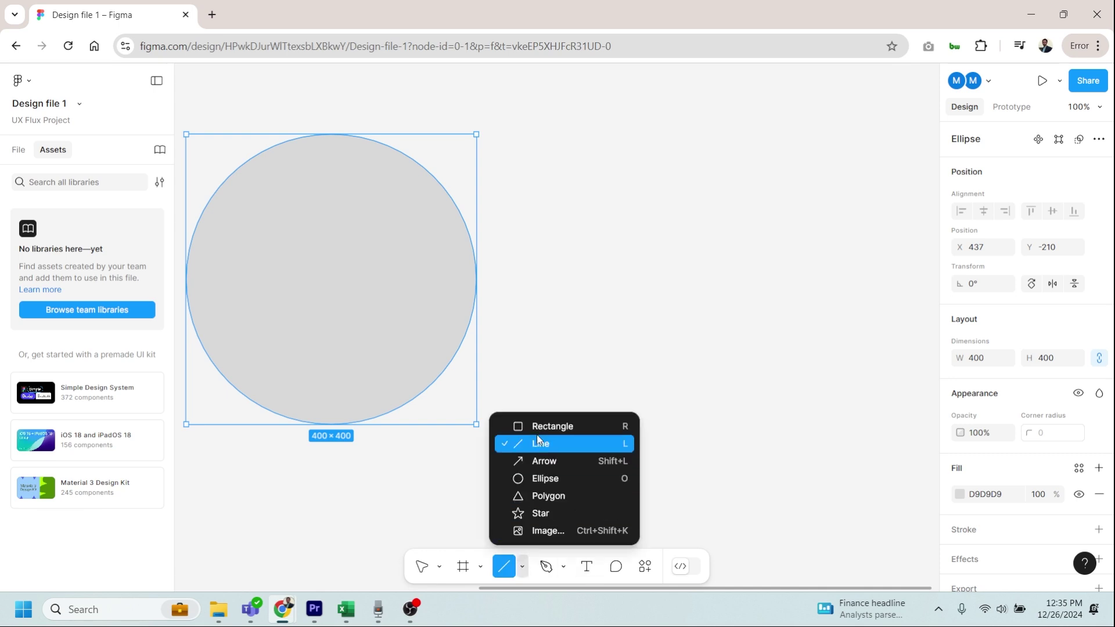
left_click(572, 318)
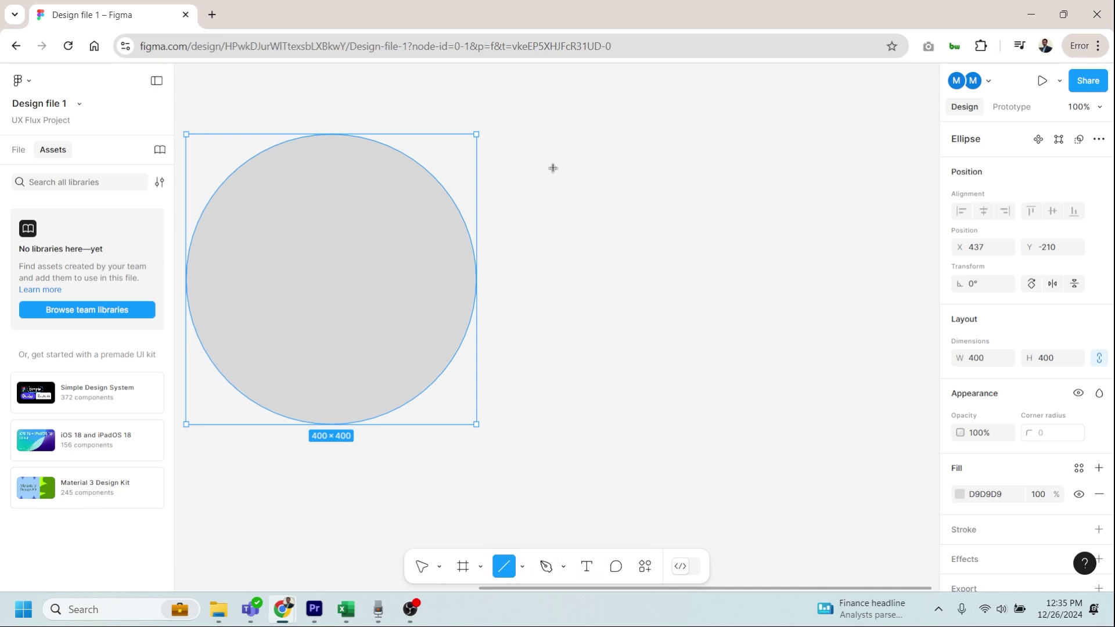
mouse_move(558, 156)
left_mouse_down()
mouse_move(577, 394)
mouse_move(560, 424)
left_mouse_up()
left_click_drag(585, 246, 538, 216)
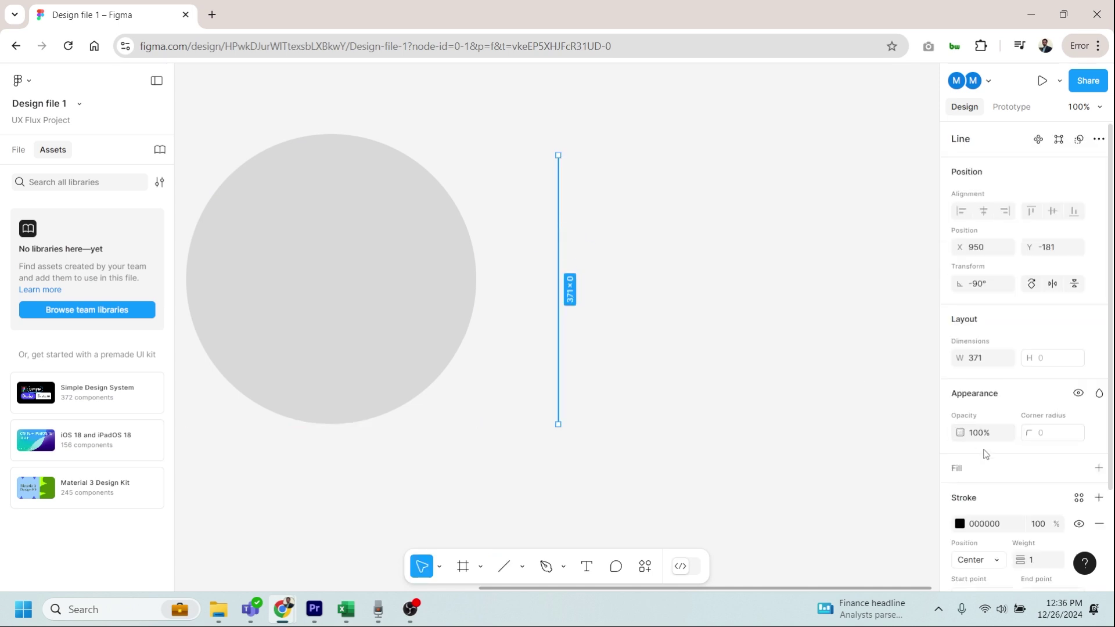
Try moving the vertical line's upper endpoint to change its angle and length, undoing each change
scroll(451, 169, "right", 3)
scroll(451, 169, "up", 1)
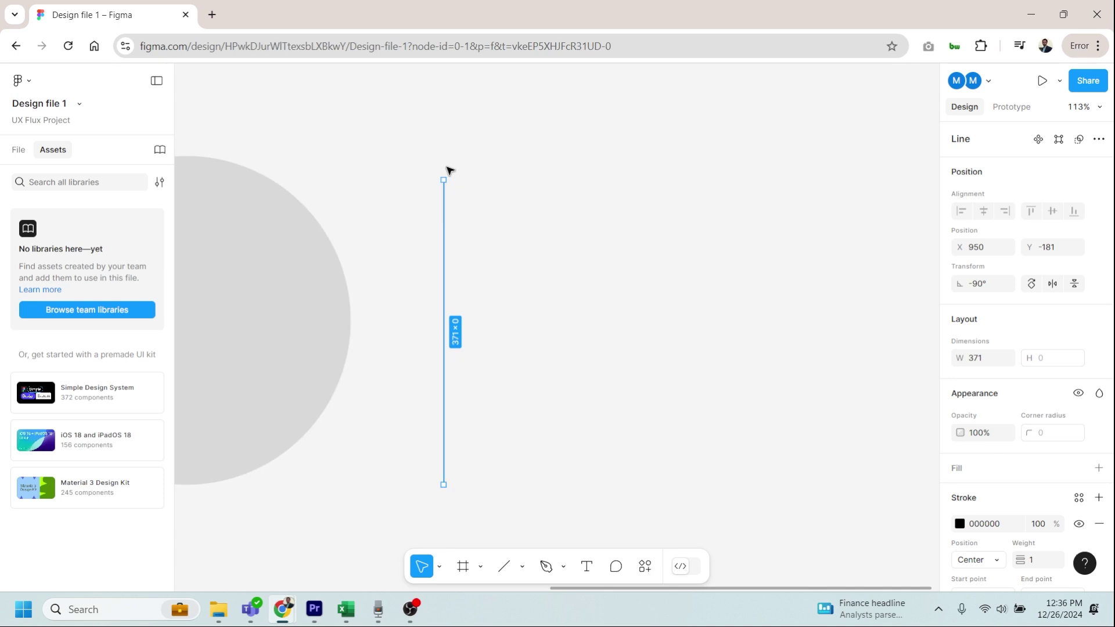
left_click_drag(445, 180, 488, 212)
key("ctrl+z")
left_click_drag(445, 179, 640, 525)
key("ctrl+z")
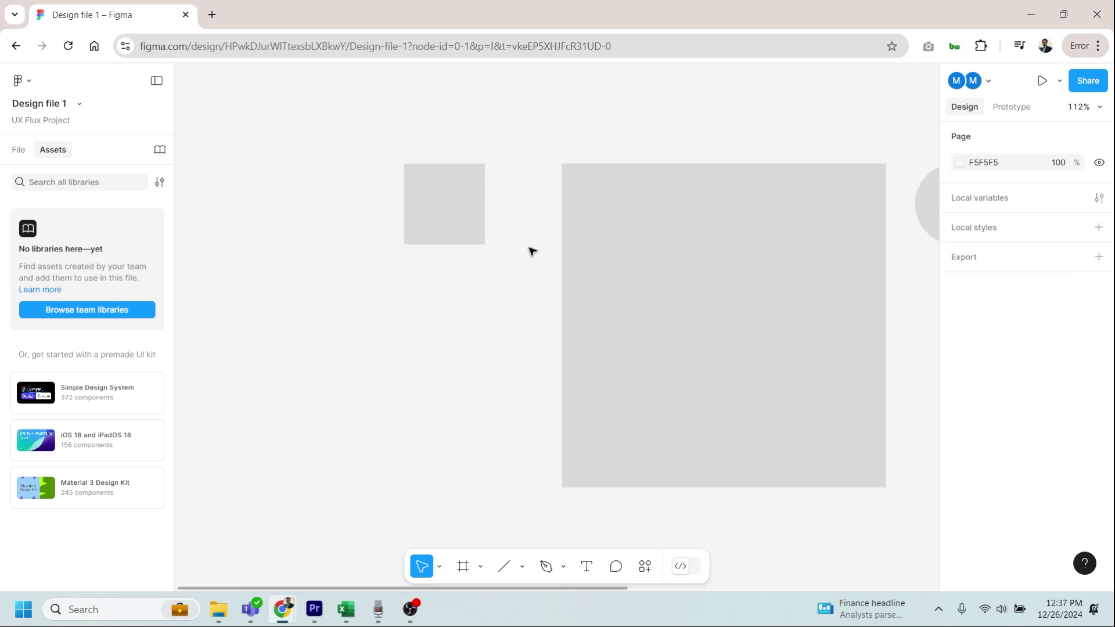
Set the small rectangle's width to 110
scroll(480, 225, "up", 5)
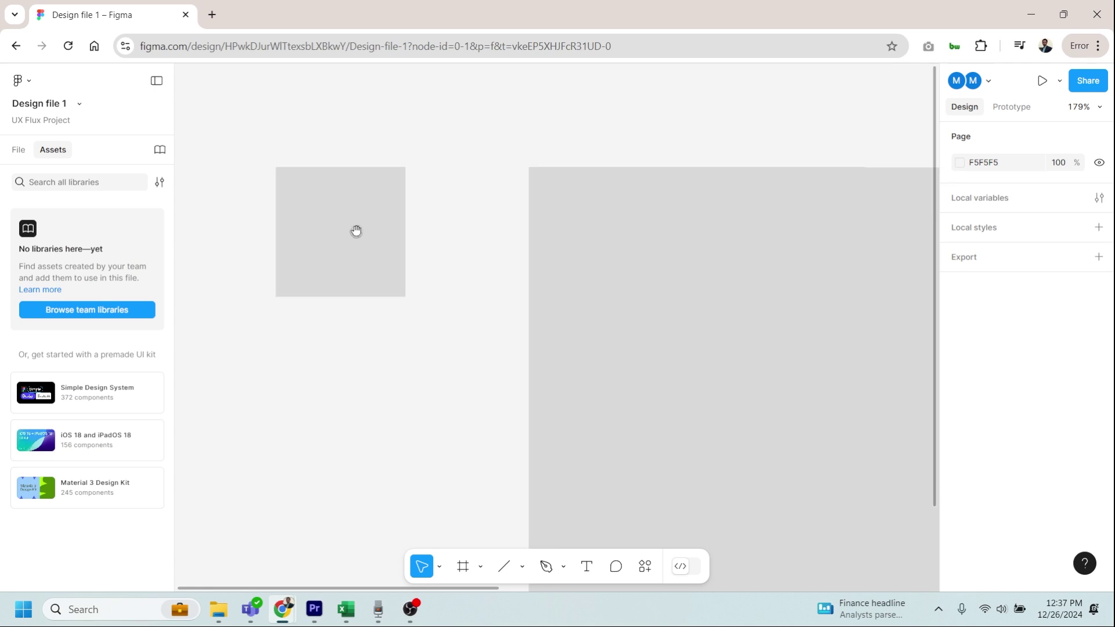
left_click(391, 229)
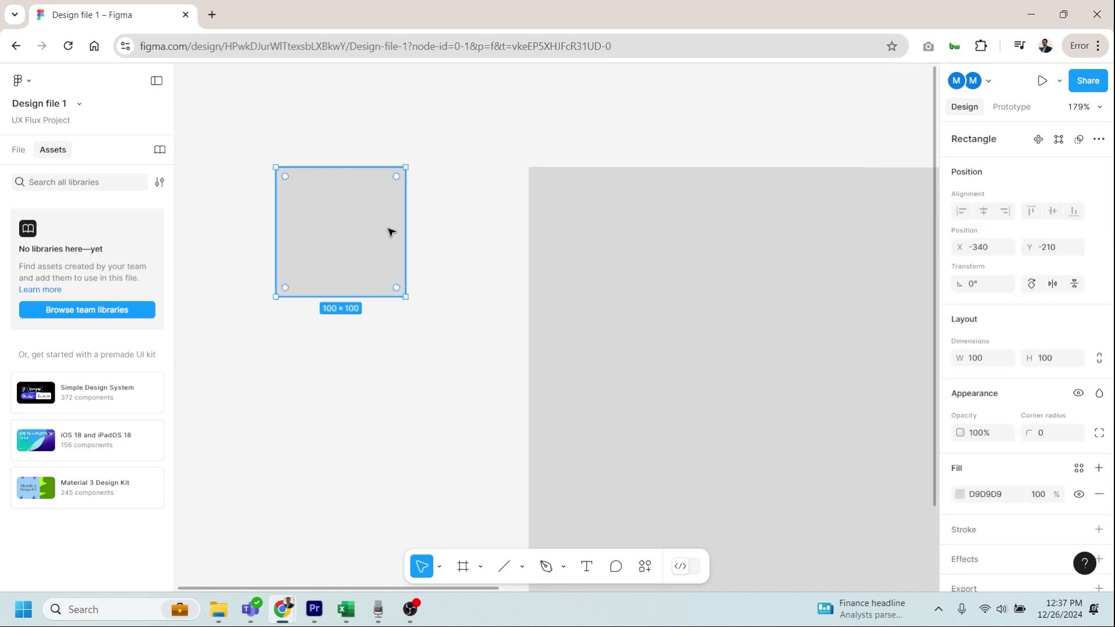
left_click(983, 359)
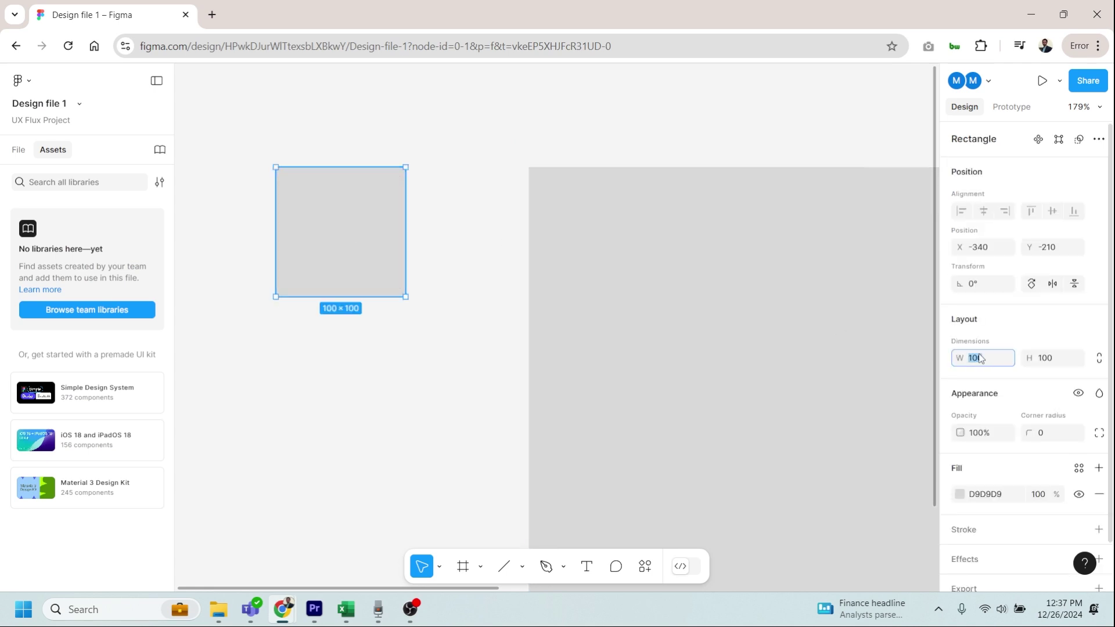
key("Return")
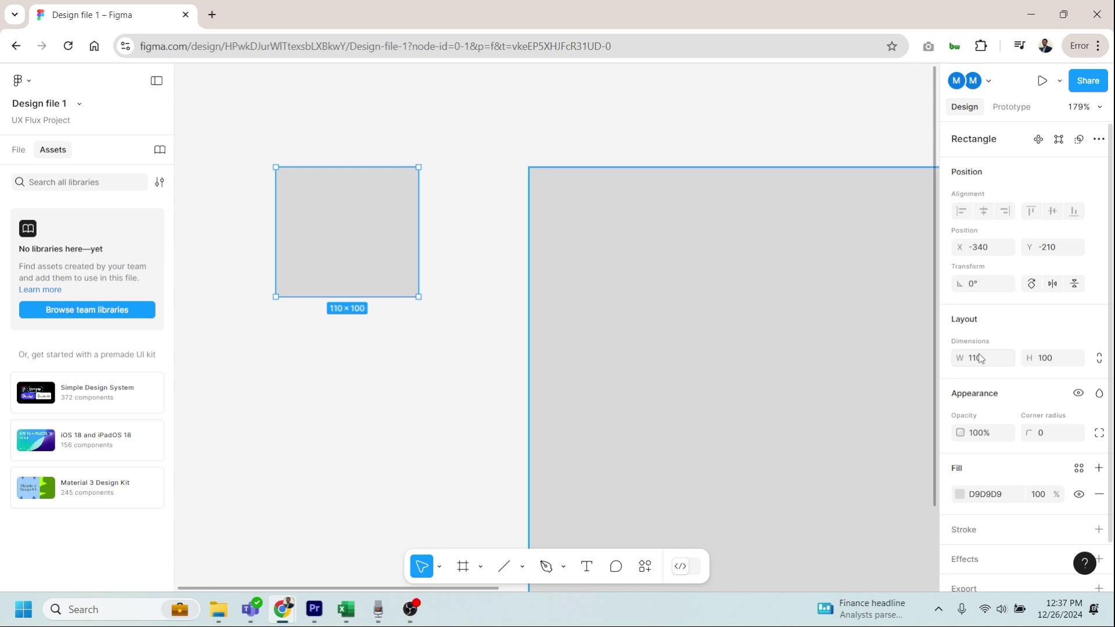
Set the small rectangle's height to 110
left_click(1064, 362)
type("110")
key("Return")
Stretch the small rectangle's right edge outward to a width of 140
left_click_drag(420, 229, 503, 229)
key("Escape")
left_click(411, 219)
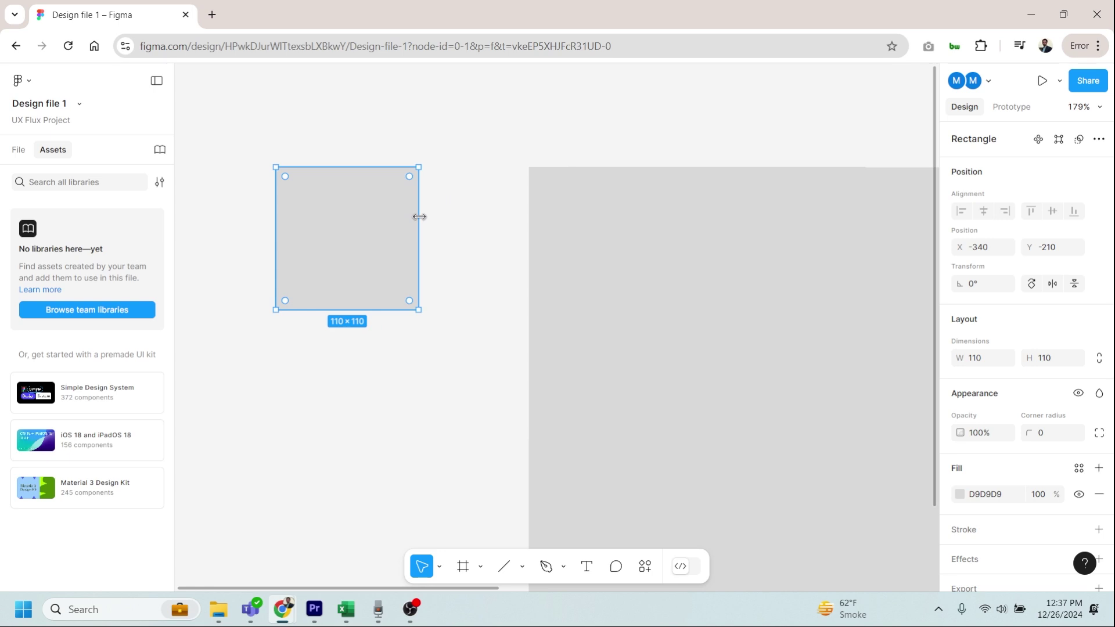
left_click_drag(419, 216, 456, 215)
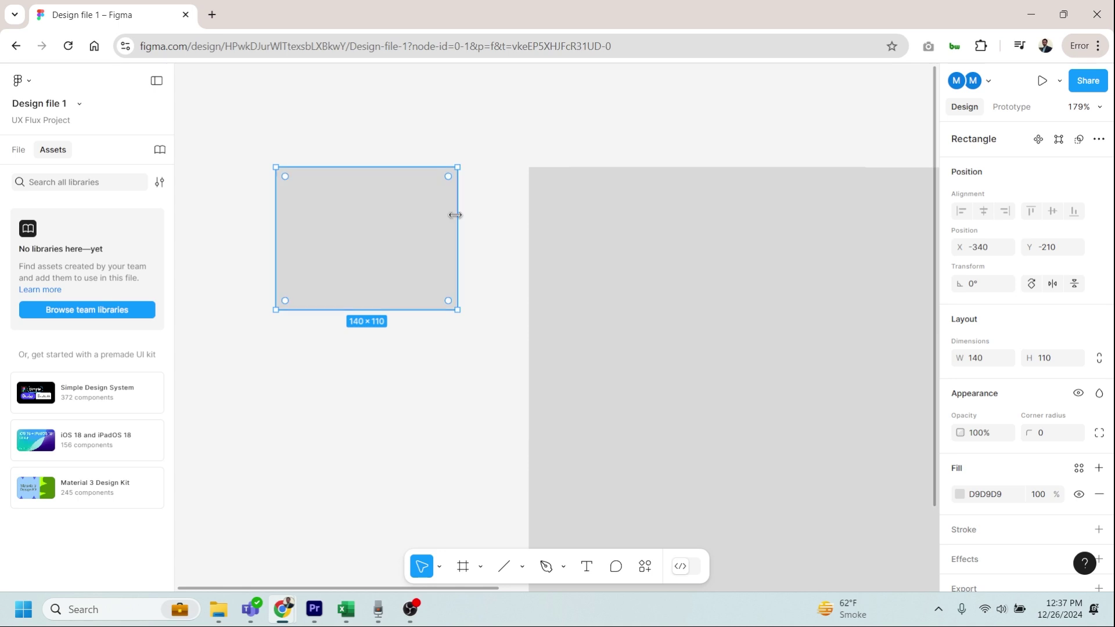
Round all four corners of the small rectangle with a corner radius of 16
scroll(531, 284, "down", 5)
scroll(525, 289, "up", 4)
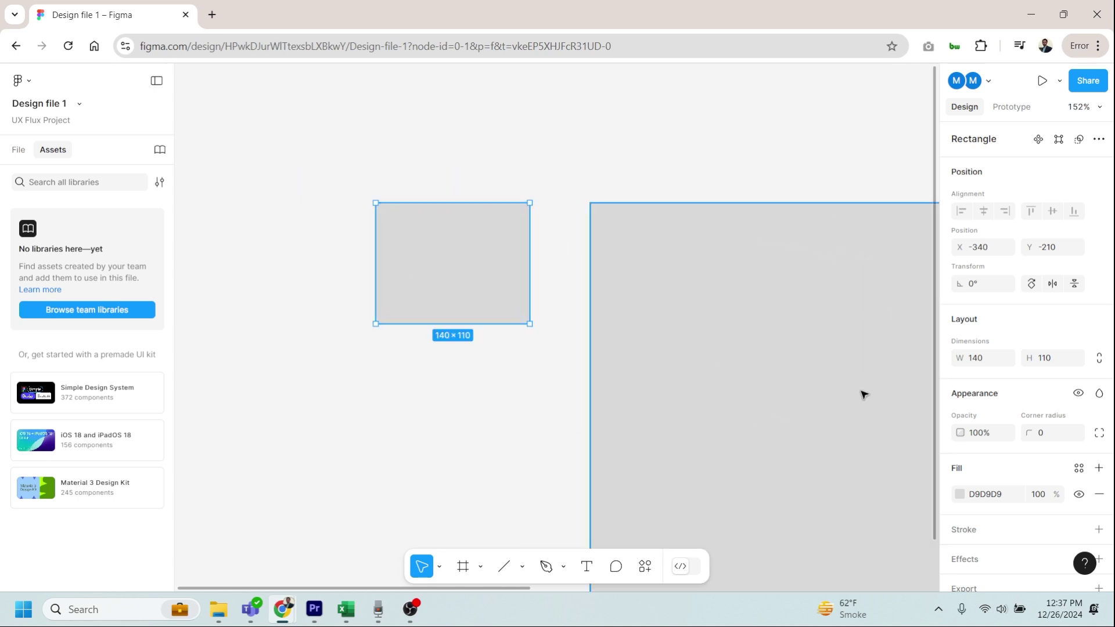
left_click(1056, 436)
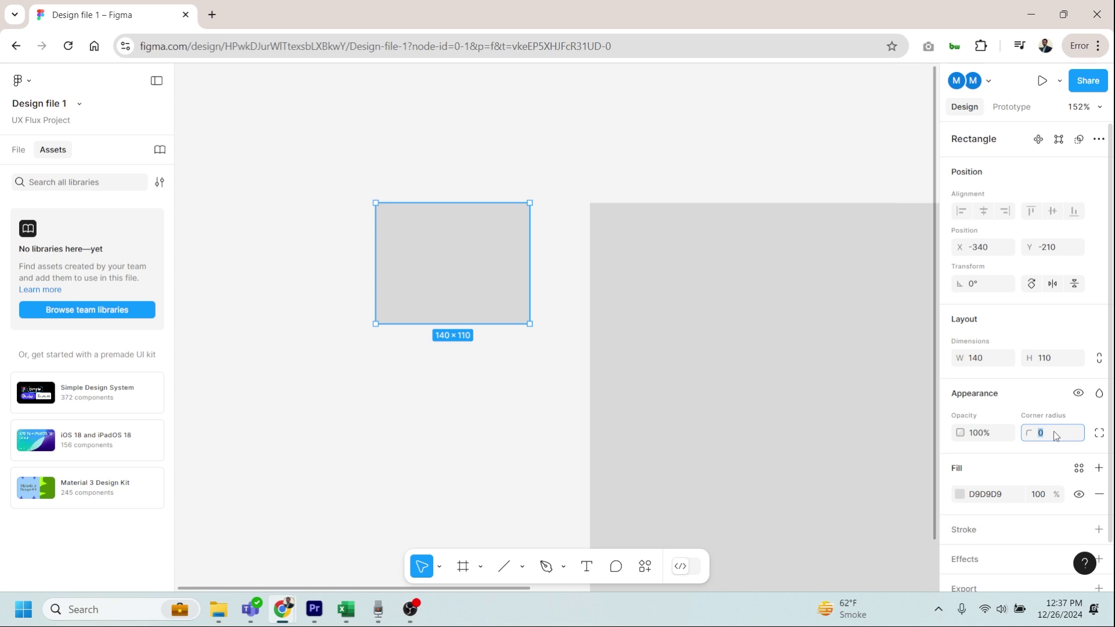
left_click(451, 298)
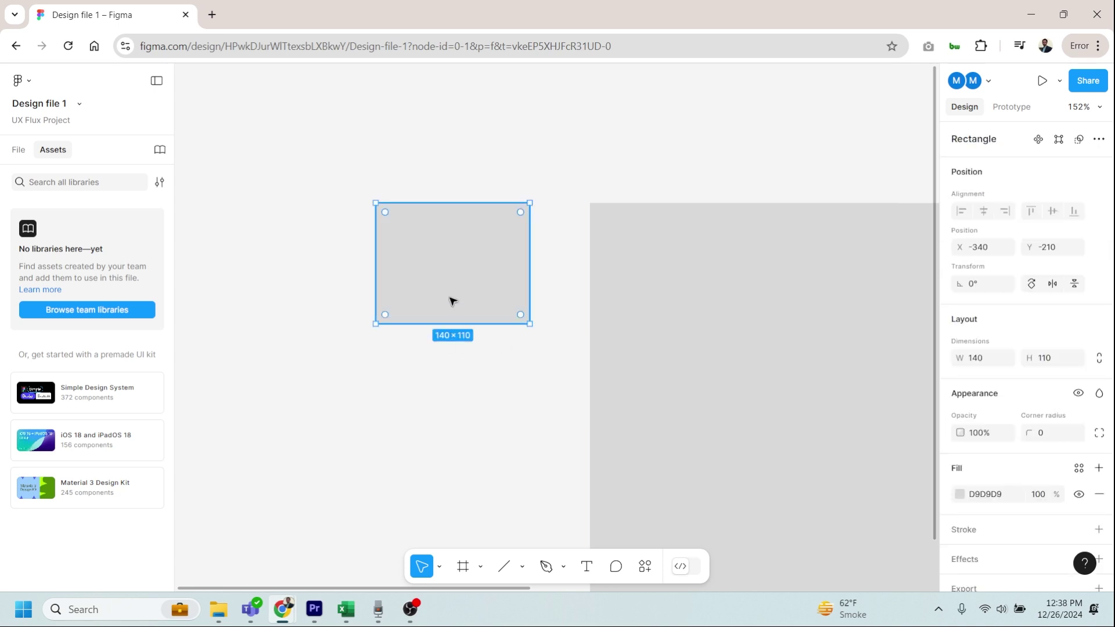
mouse_move(523, 214)
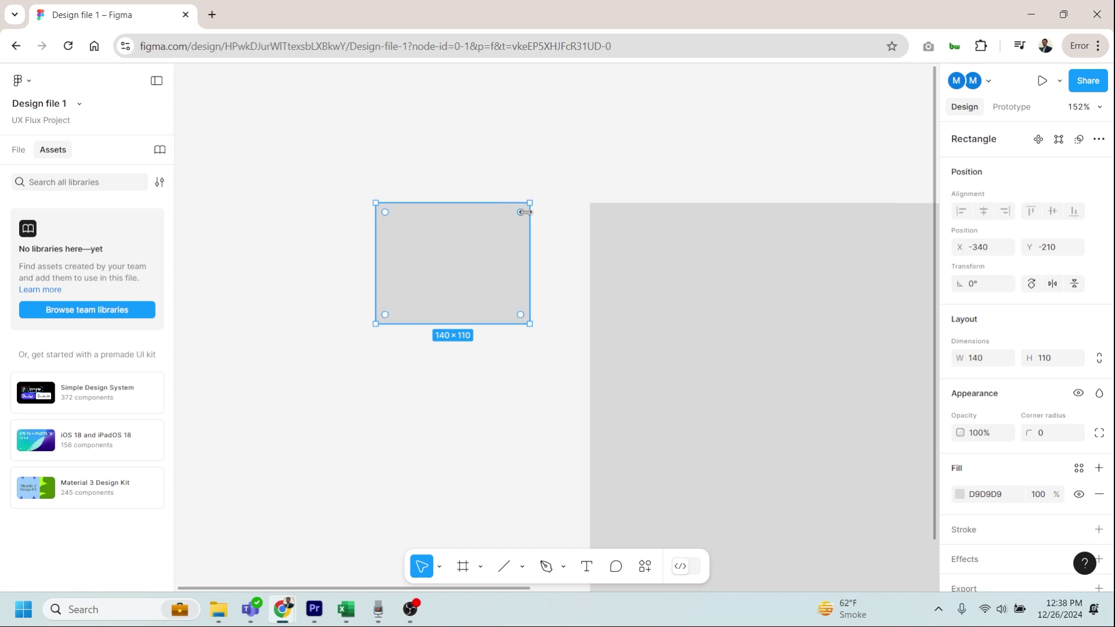
mouse_move(518, 214)
left_mouse_down()
mouse_move(455, 245)
mouse_move(517, 218)
left_mouse_up()
left_click(1051, 435)
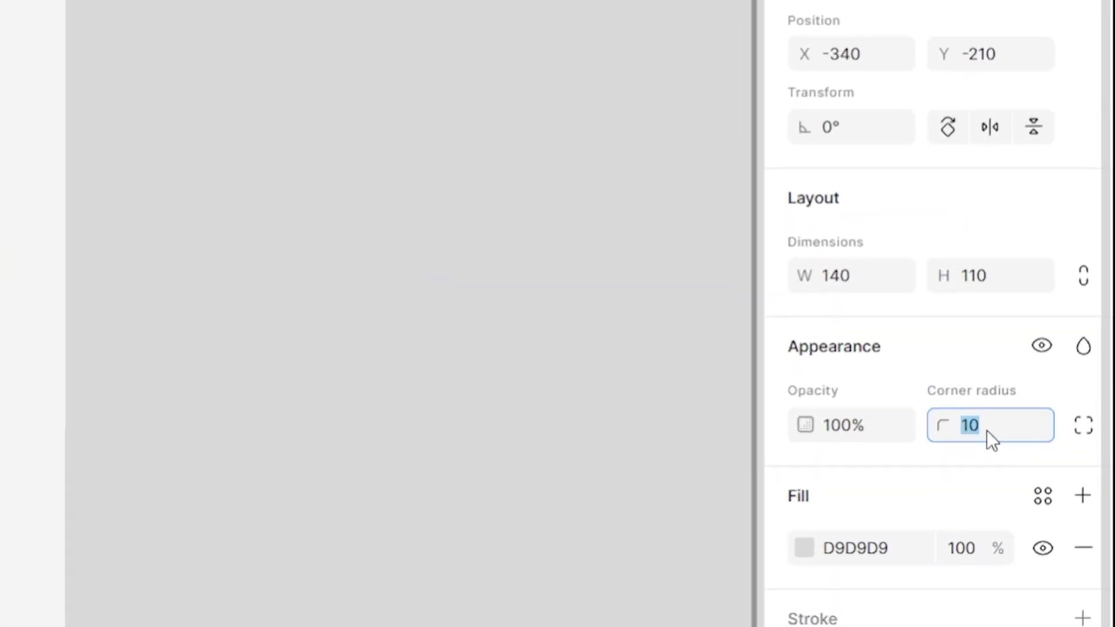
key("Return")
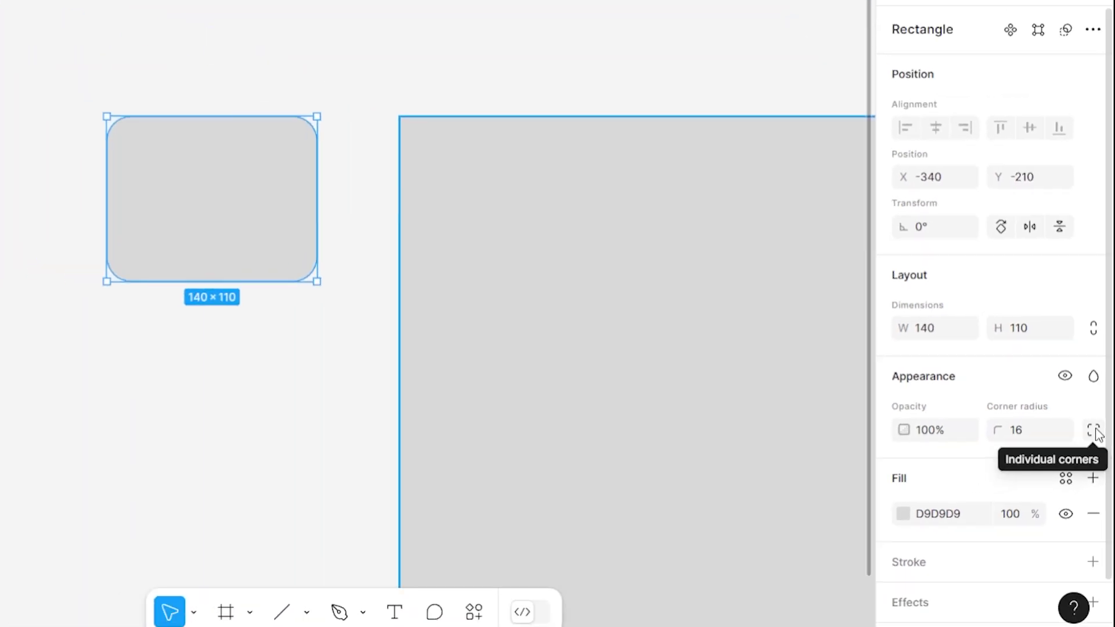
Set only the small rectangle's top-left corner radius to 50
left_click(1096, 431)
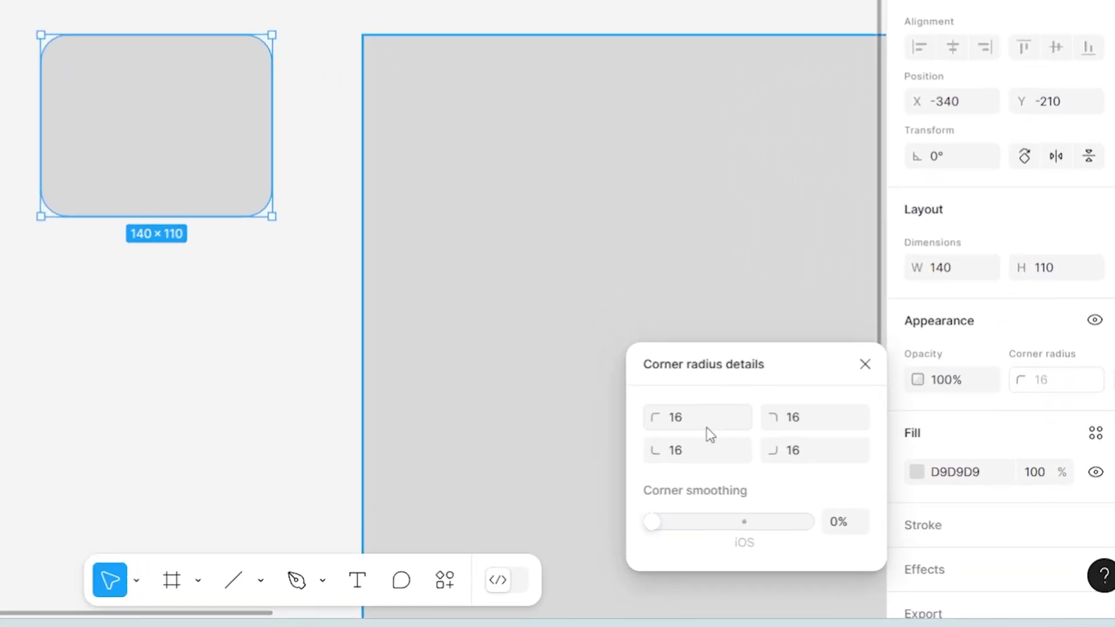
left_click(707, 428)
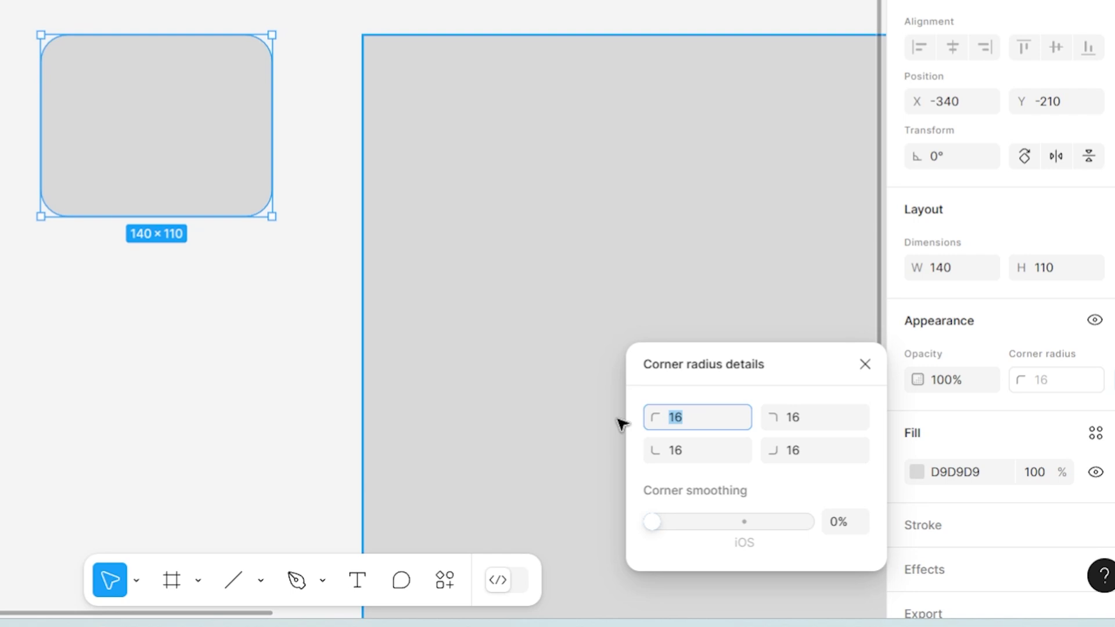
type("50")
key("Return")
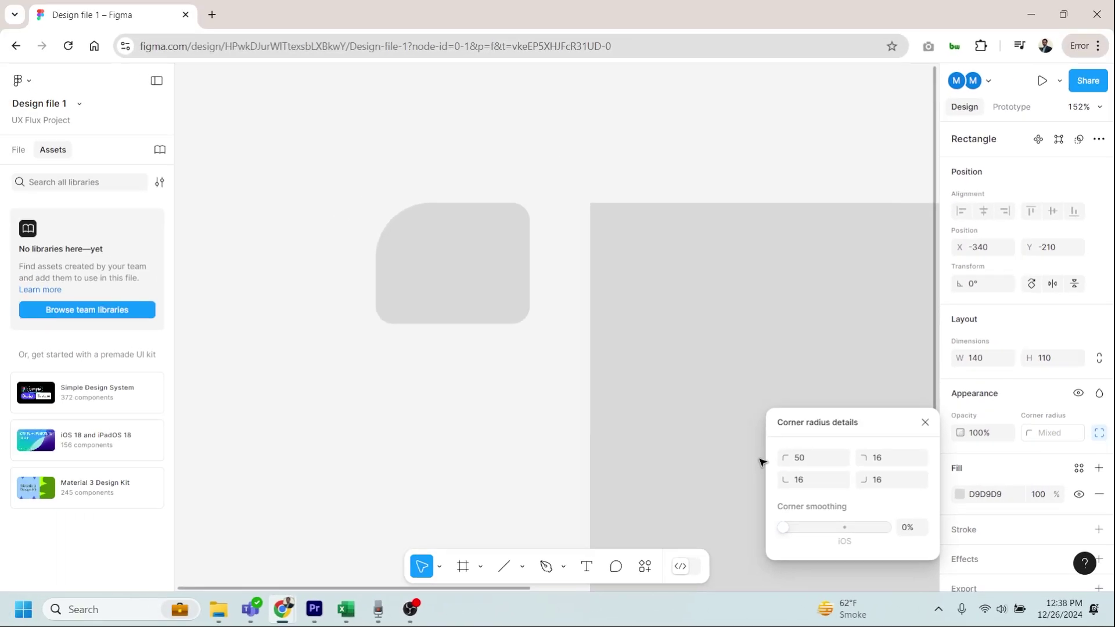
left_click(462, 378)
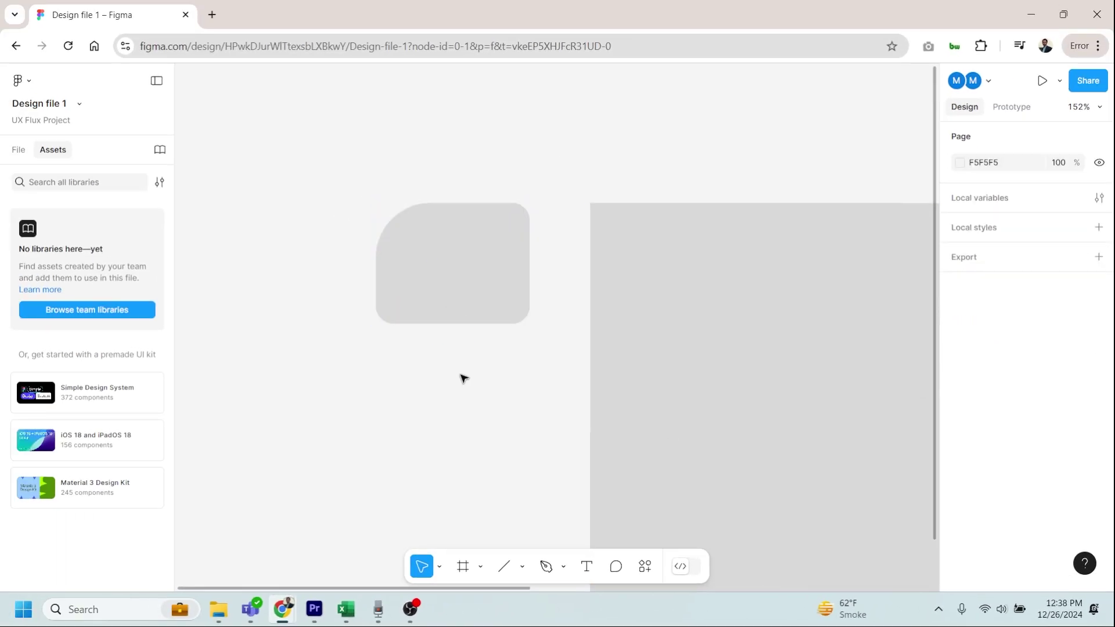
Review the individual corner radius details of the small rectangle
left_click(479, 299)
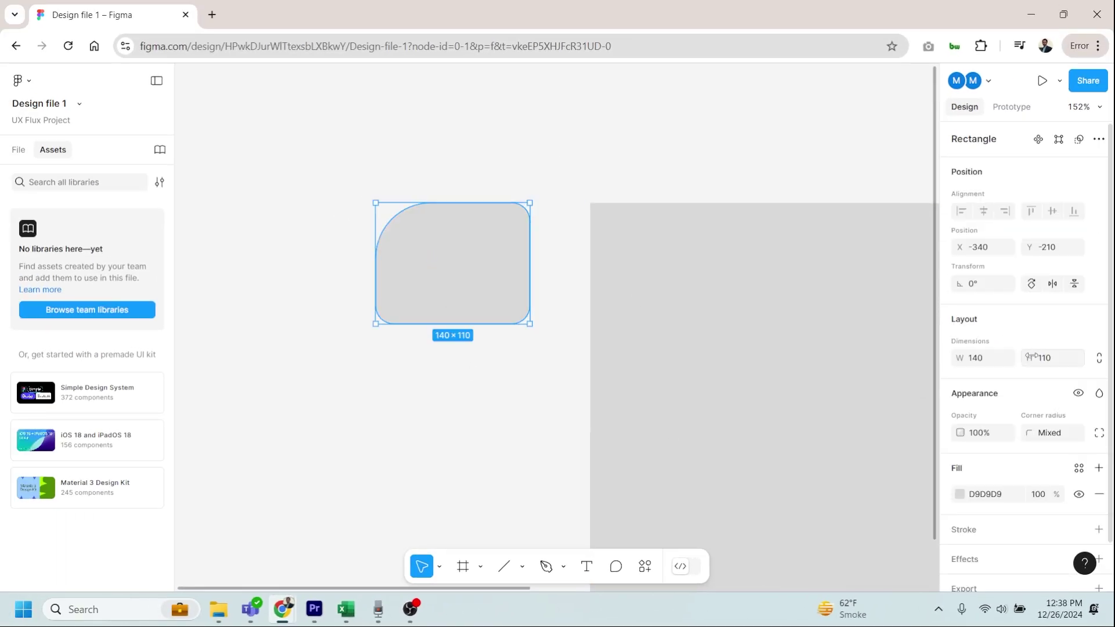
left_click(1099, 434)
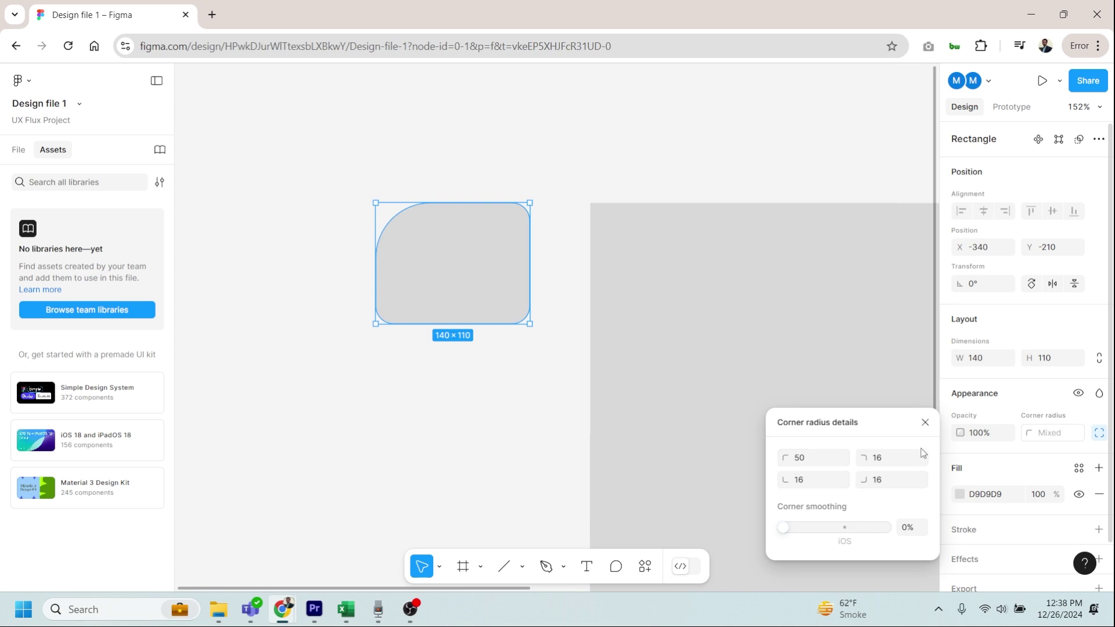
left_click(584, 378)
left_click(456, 287)
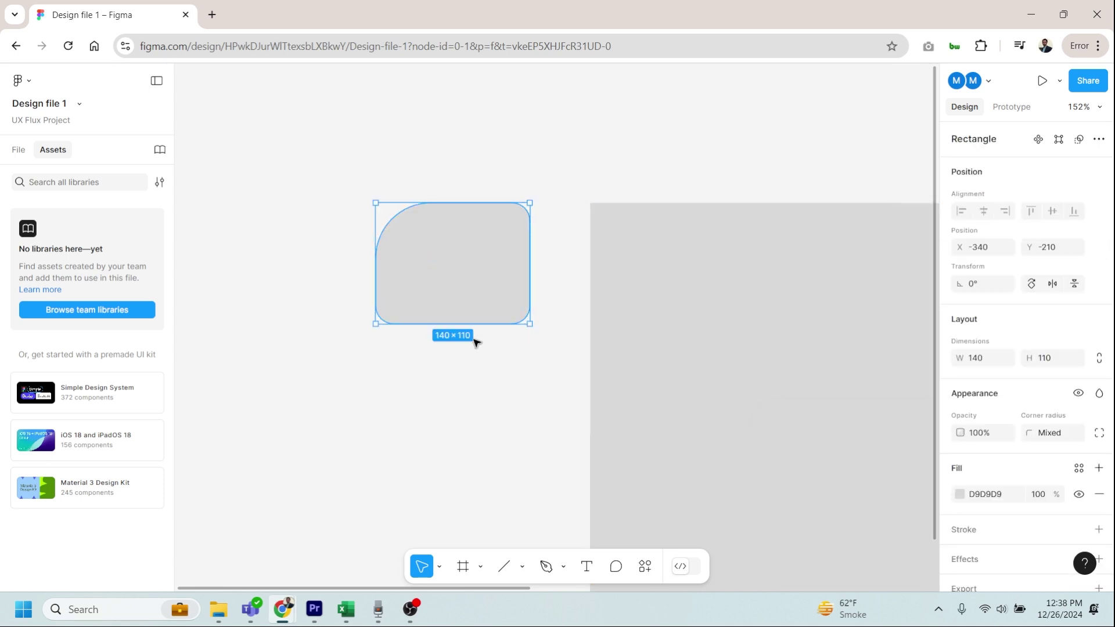
Turn the small circle into an arc shape with a 71.24% sweep and a 45° start angle
scroll(498, 369, "down", 3)
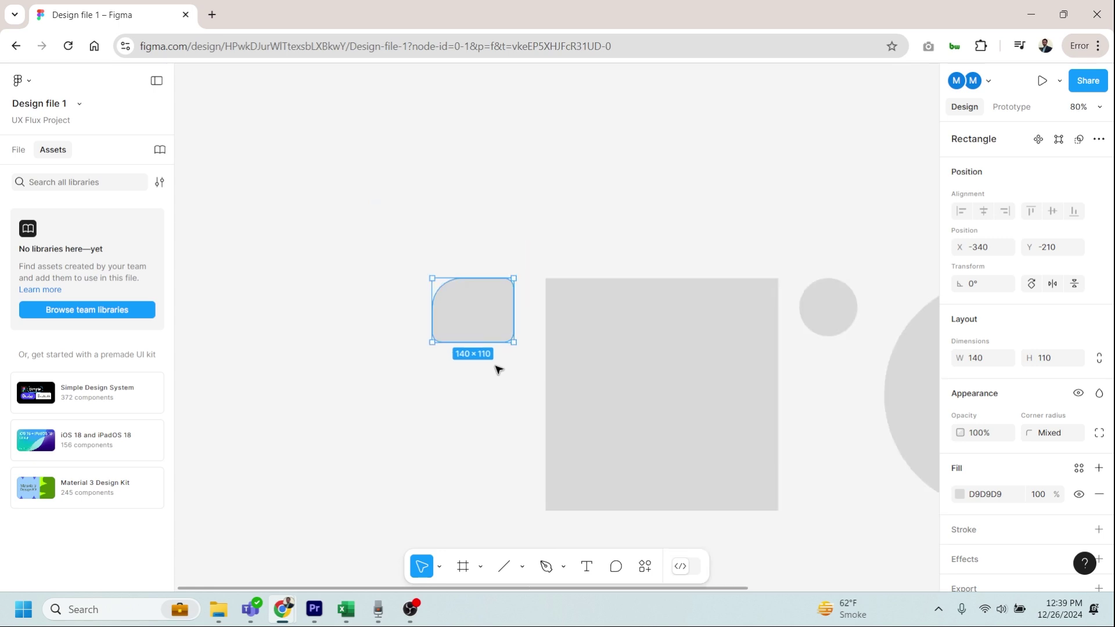
scroll(292, 331, "right", 5)
left_click(472, 276)
scroll(472, 276, "up", 3)
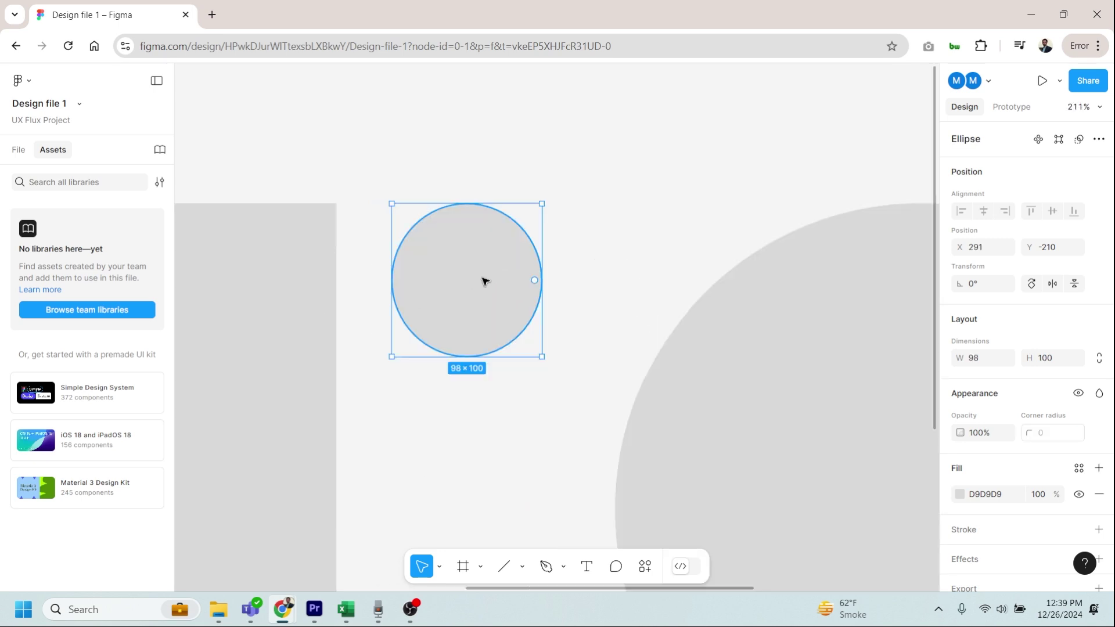
left_click(575, 264)
left_click(524, 269)
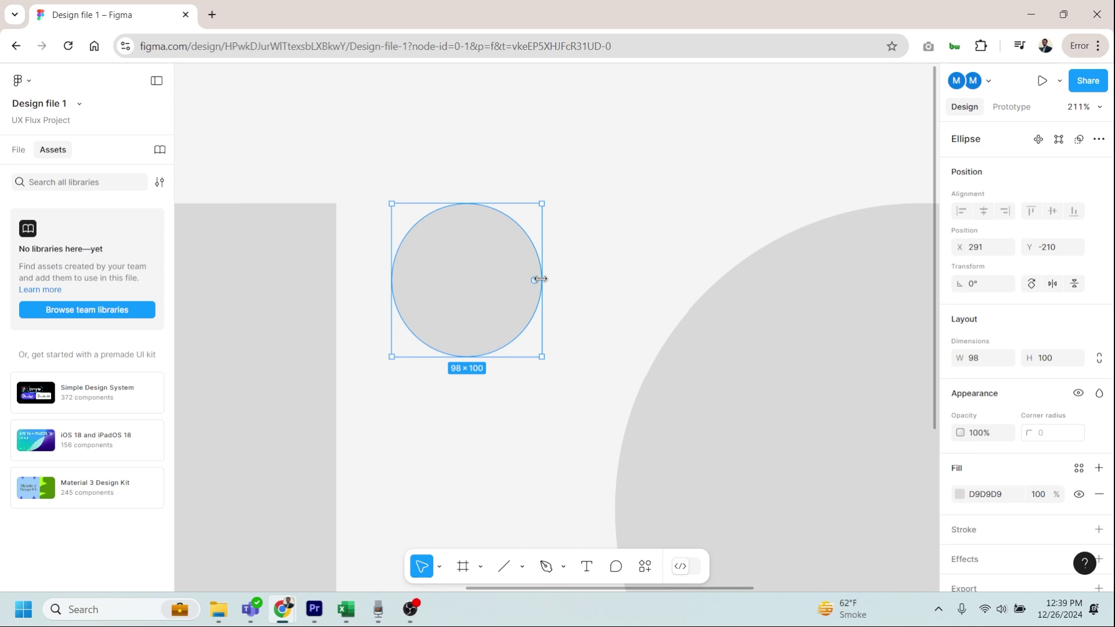
left_click_drag(540, 280, 542, 302)
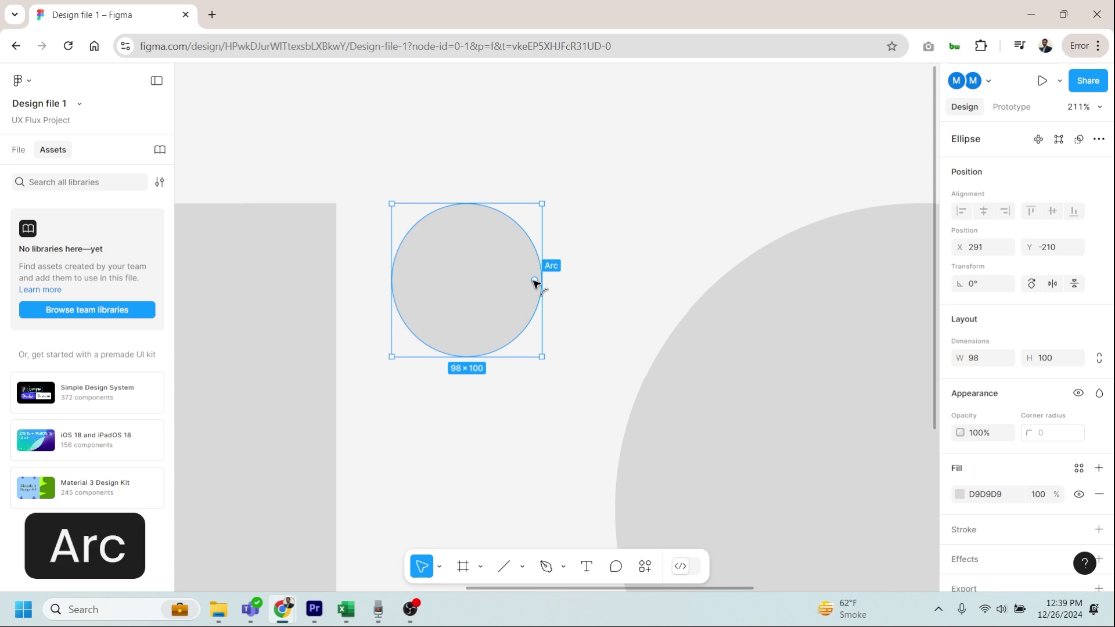
left_click(585, 297)
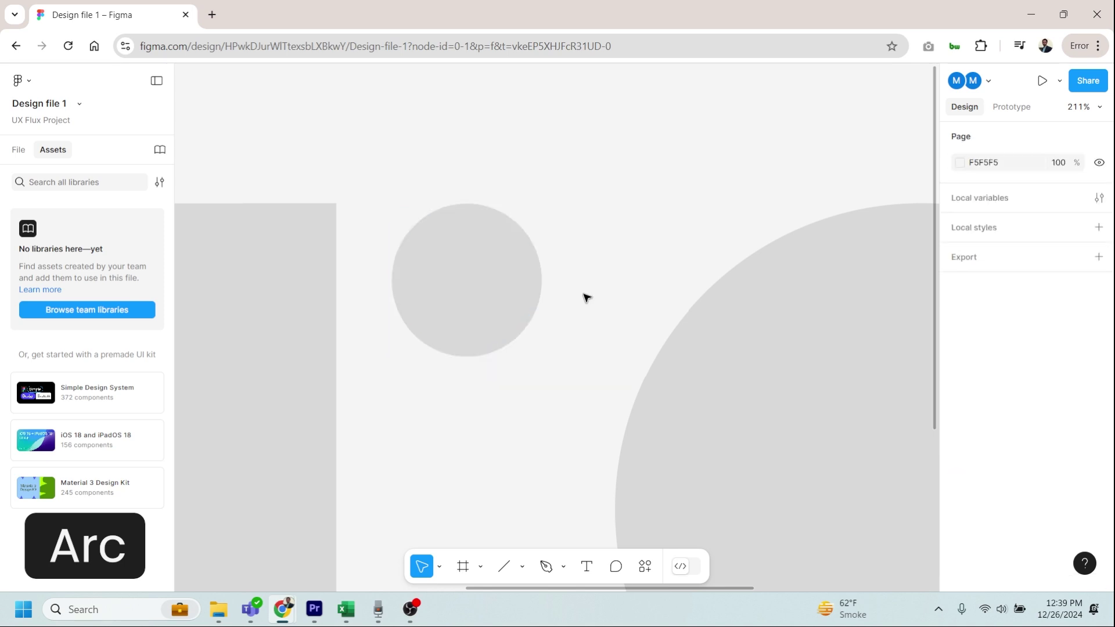
left_click(452, 298)
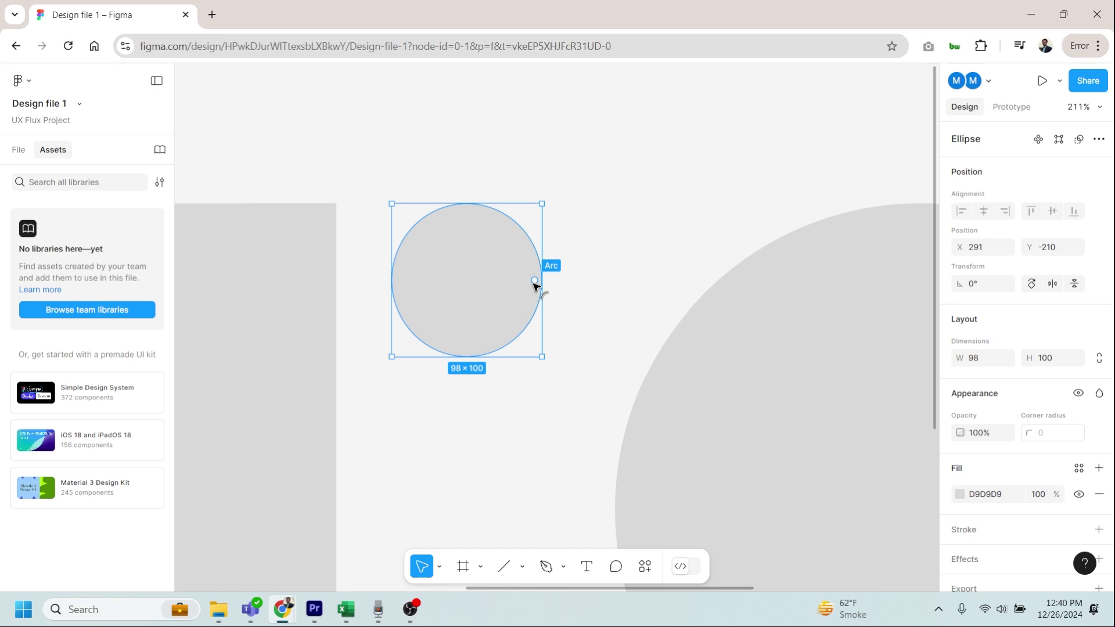
left_click_drag(535, 281, 468, 232)
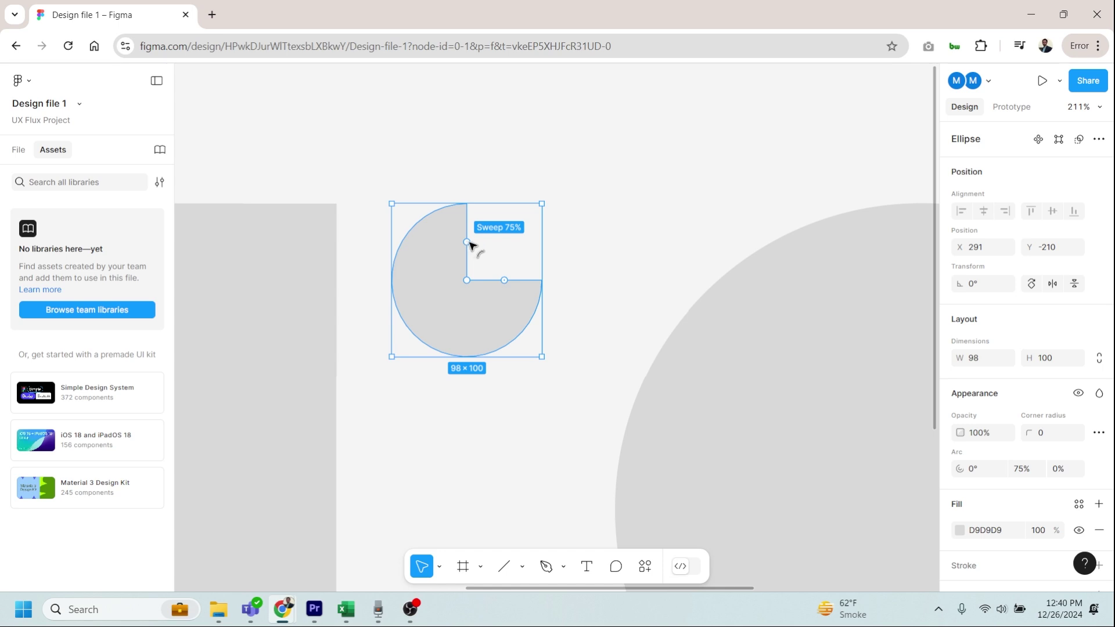
mouse_move(469, 244)
left_mouse_down()
mouse_move(485, 247)
mouse_move(472, 229)
mouse_move(423, 249)
mouse_move(428, 258)
mouse_move(479, 240)
mouse_move(500, 260)
mouse_move(458, 238)
left_mouse_up()
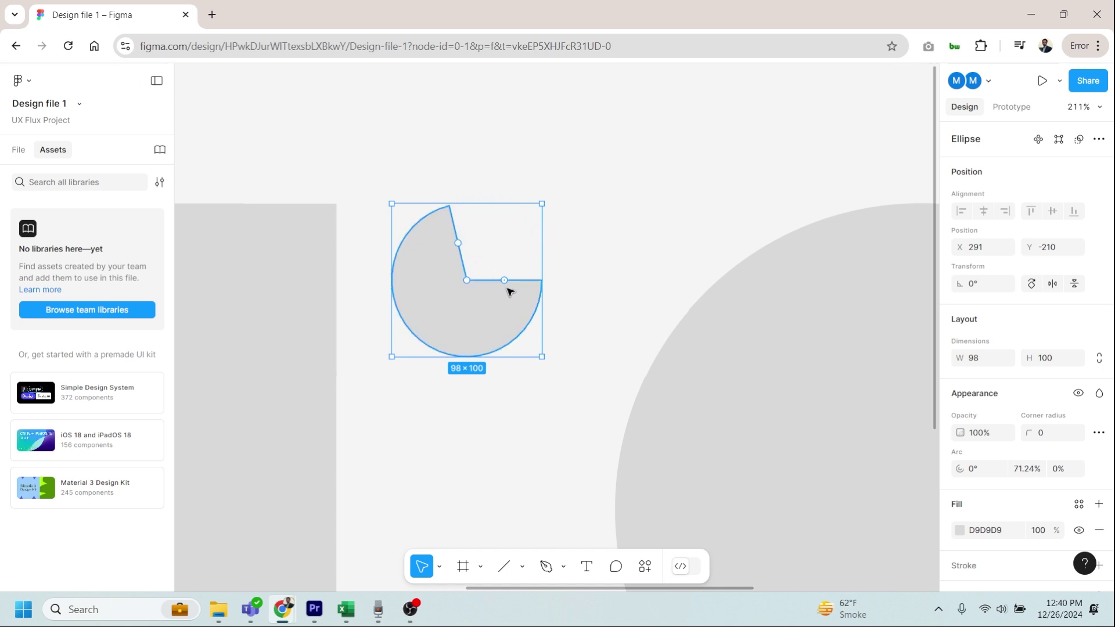
left_click_drag(505, 284, 502, 316)
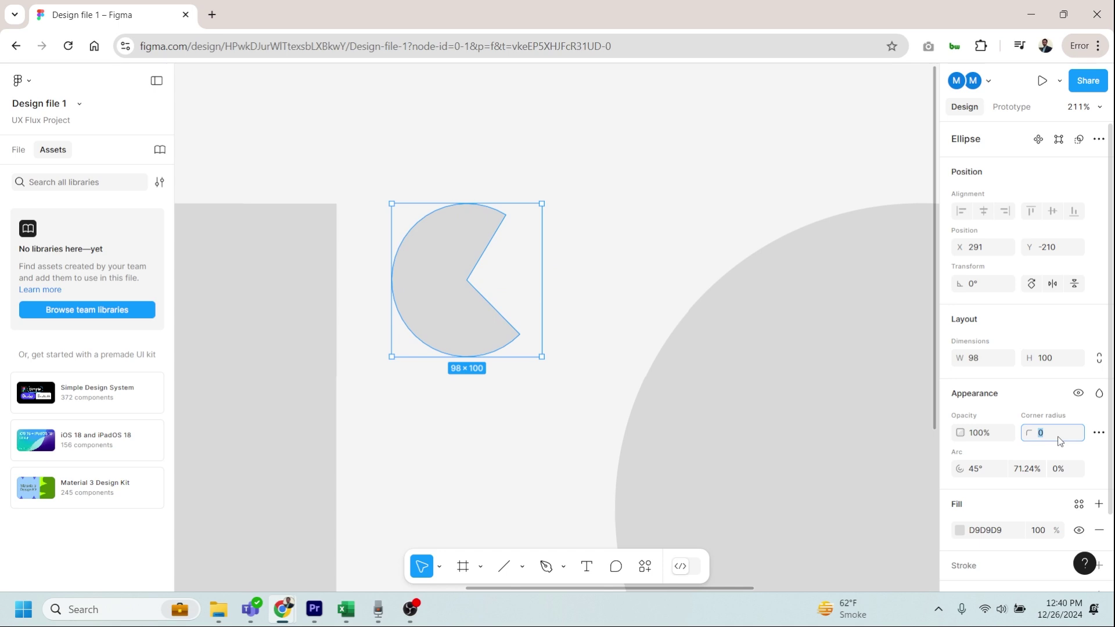
Set the arc shape's corner radius to 8
type("8")
key("Return")
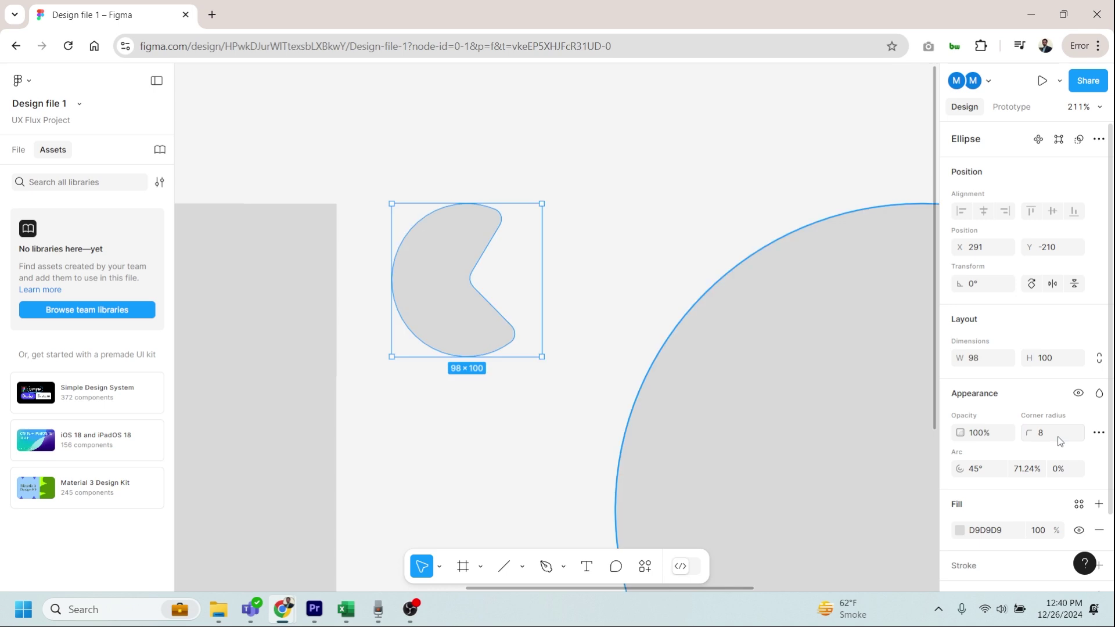
key("Escape")
left_click(461, 252)
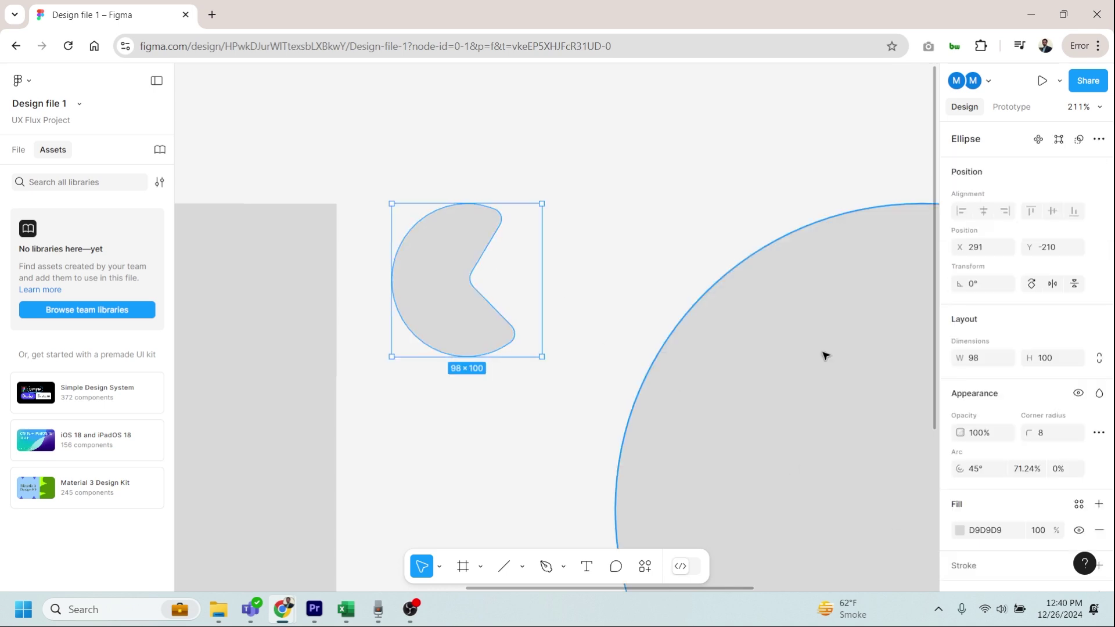
Check the corner smoothing option for the arc shape
left_click(1099, 436)
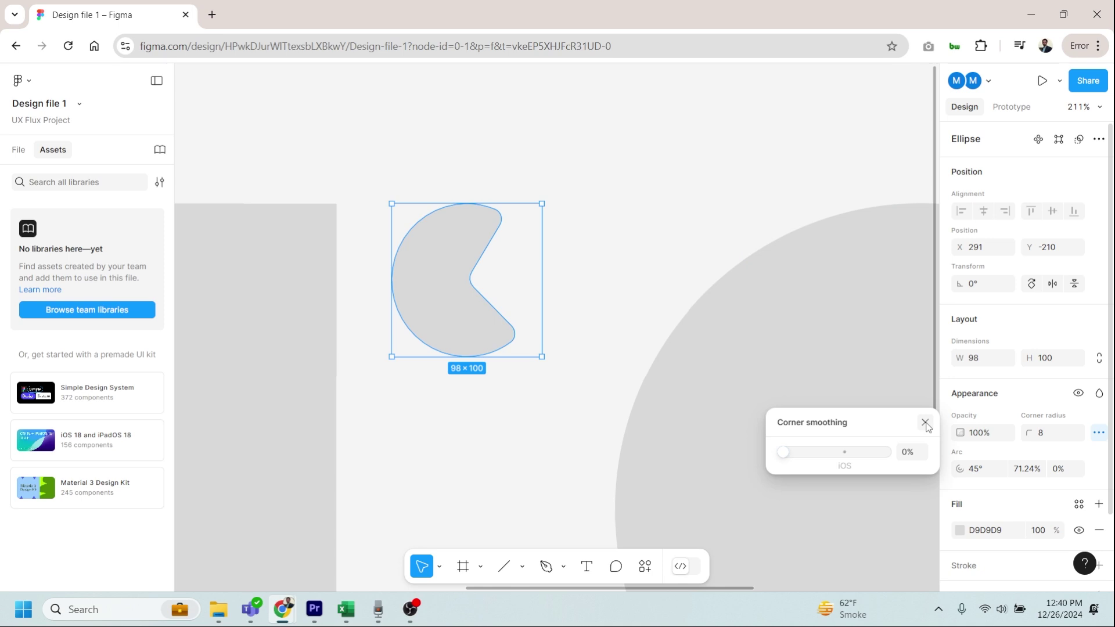
left_click(489, 273)
left_click(488, 273)
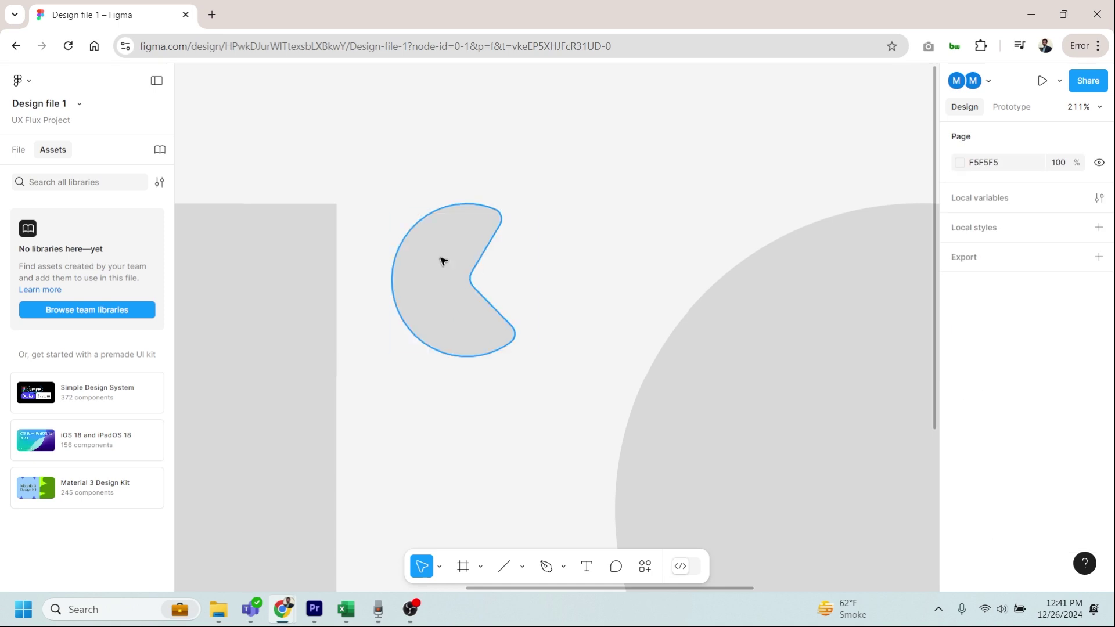
left_click(441, 262)
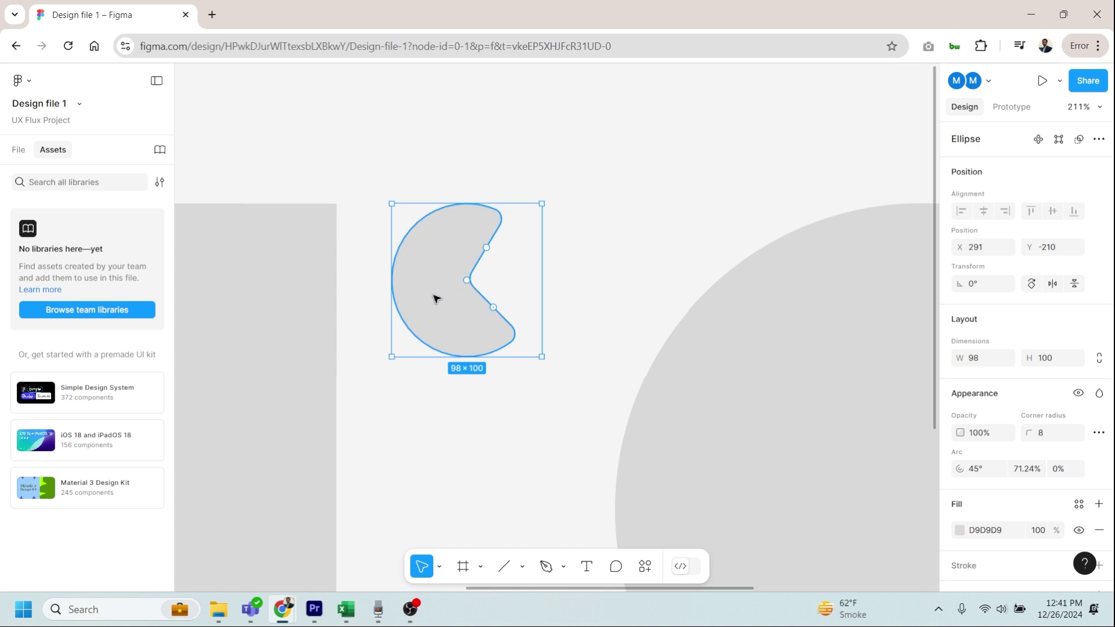
Reposition the arc shape between the large square and large circle, and place a duplicate about 21 below it
left_click_drag(436, 299, 373, 299)
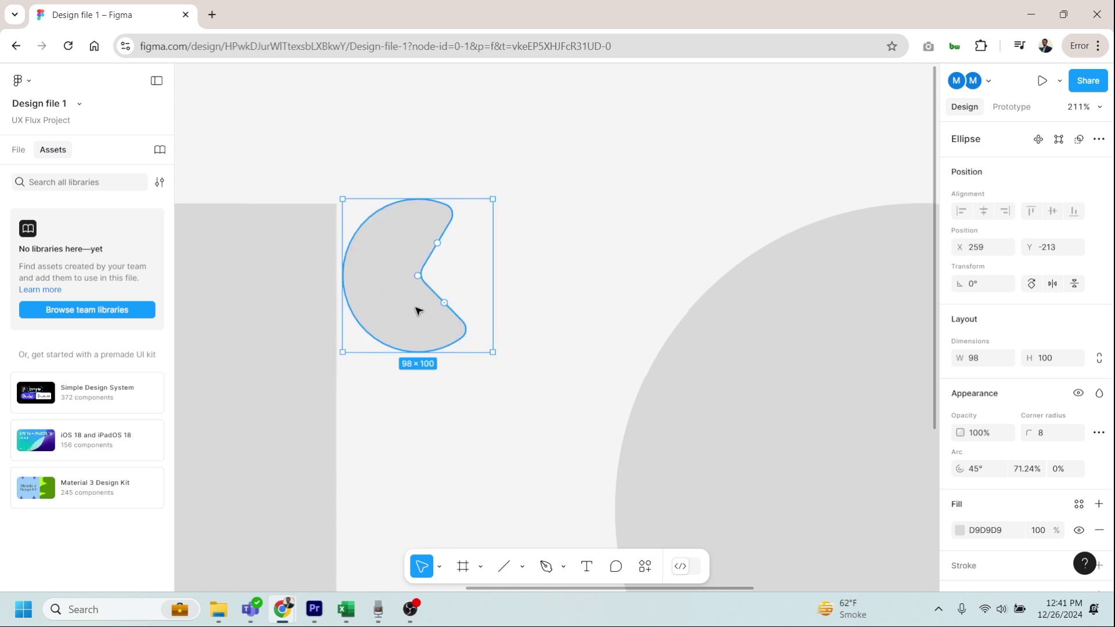
scroll(660, 378, "down", 4)
left_click_drag(660, 379, 620, 430)
scroll(621, 430, "down", 1)
left_click_drag(570, 326, 660, 391)
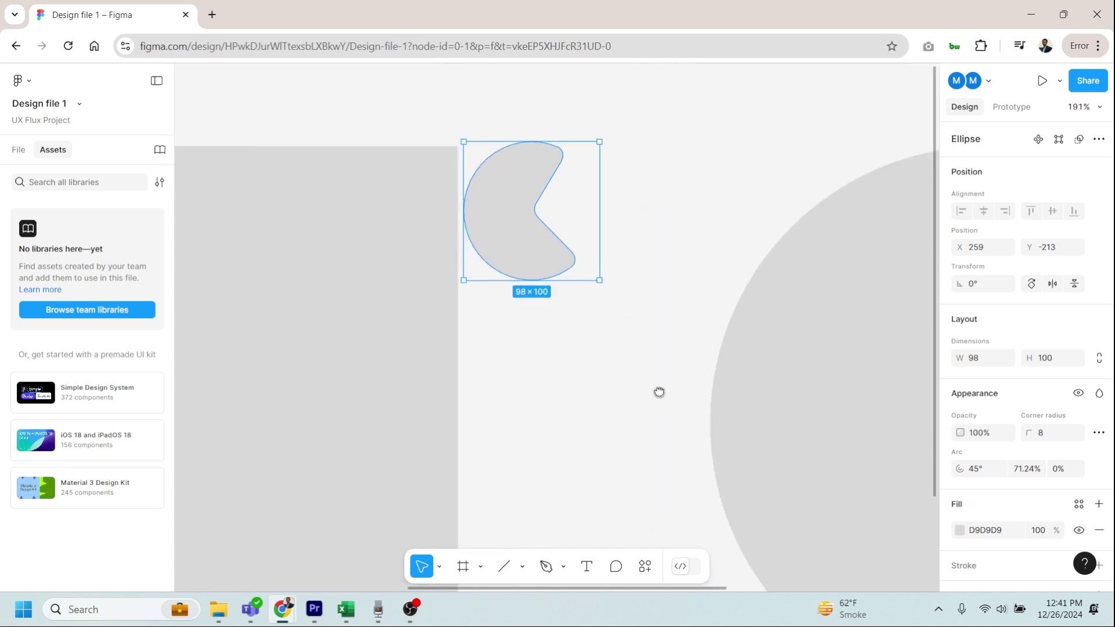
scroll(581, 320, "right", 1)
left_click_drag(500, 252, 557, 434)
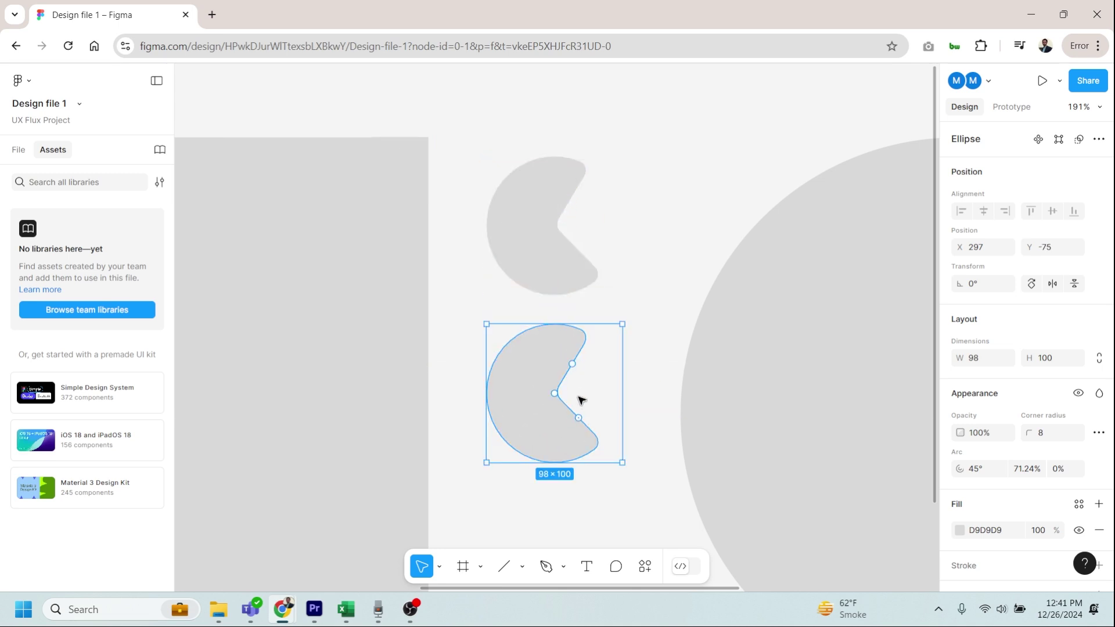
Set the corner radius of both small arc shapes to 0
left_click(583, 395)
left_click(553, 399)
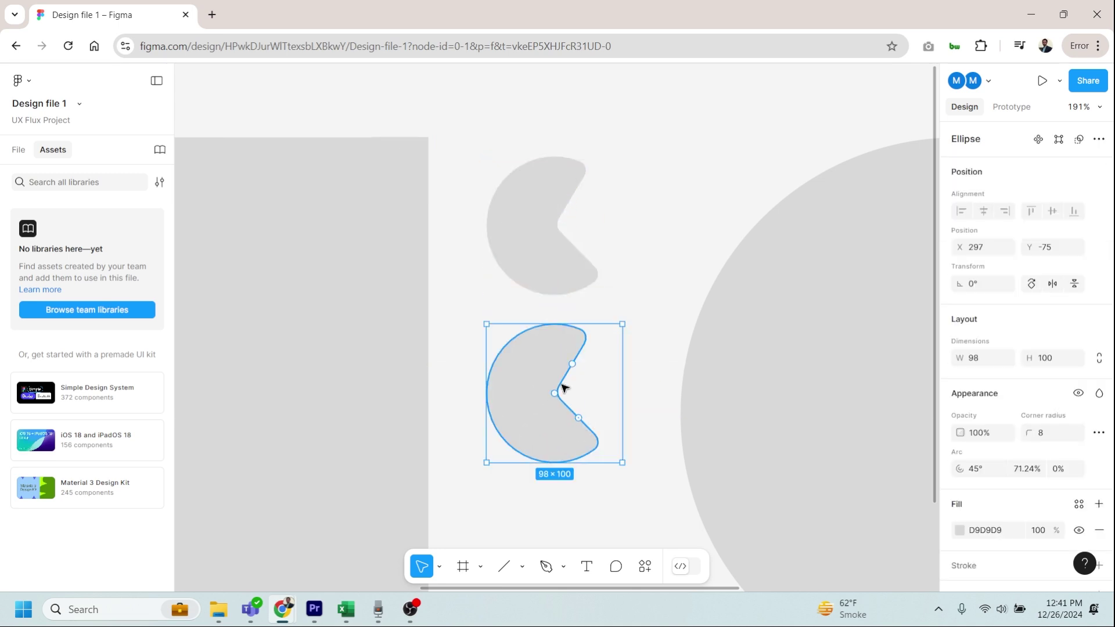
left_click(568, 277, "shift")
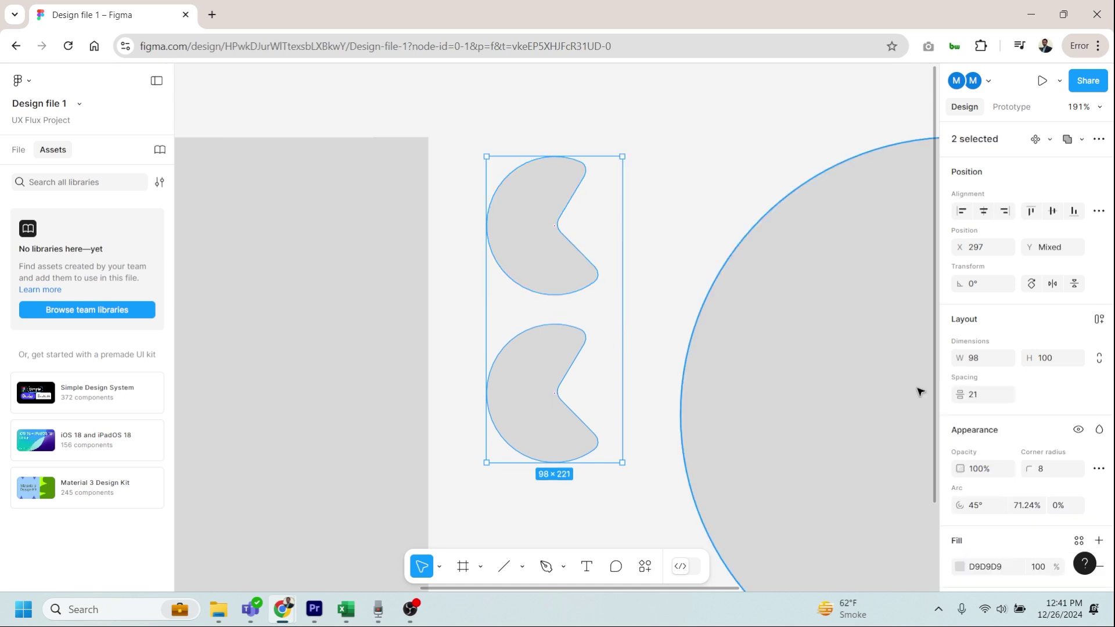
left_click(1053, 475)
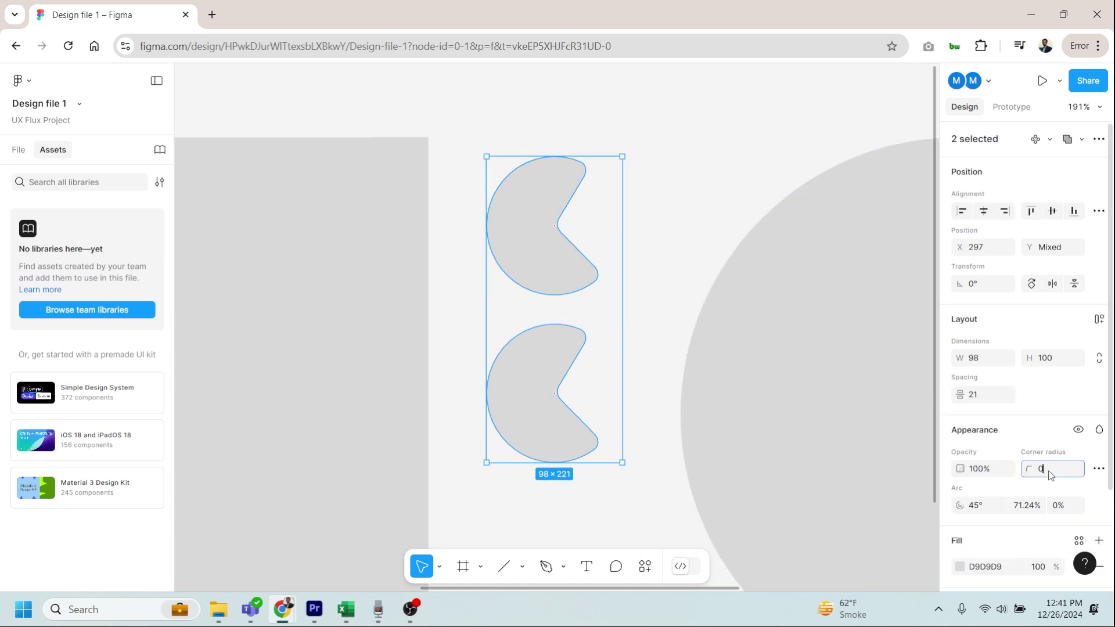
left_click(620, 341)
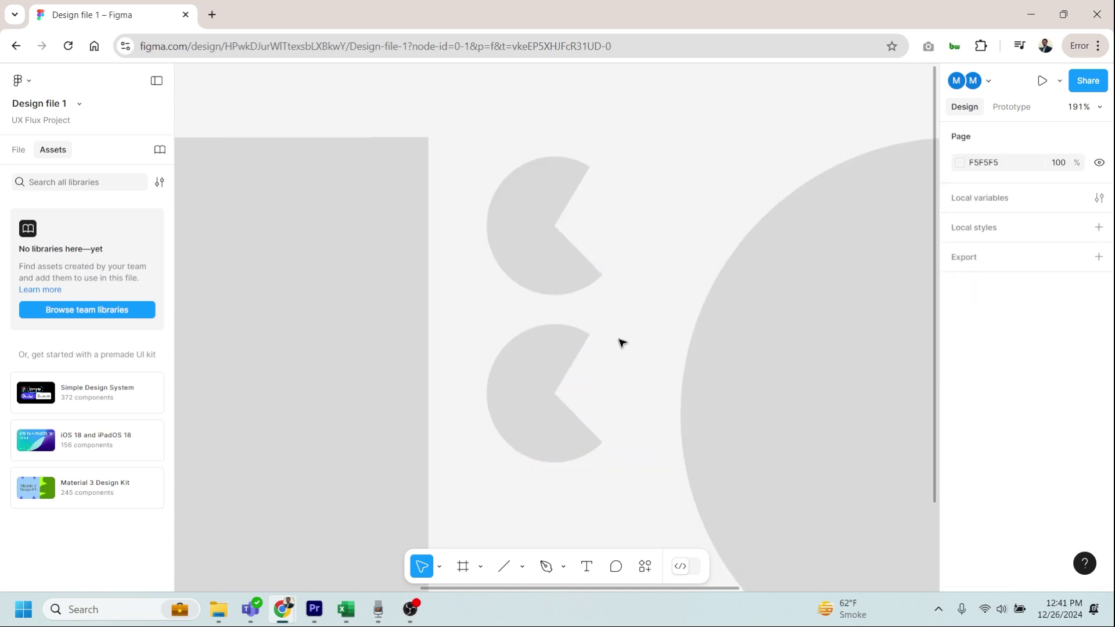
Invert the lower arc's sweep into the complementary wedge and place it exactly over the upper arc to complete the circle
left_click(551, 381)
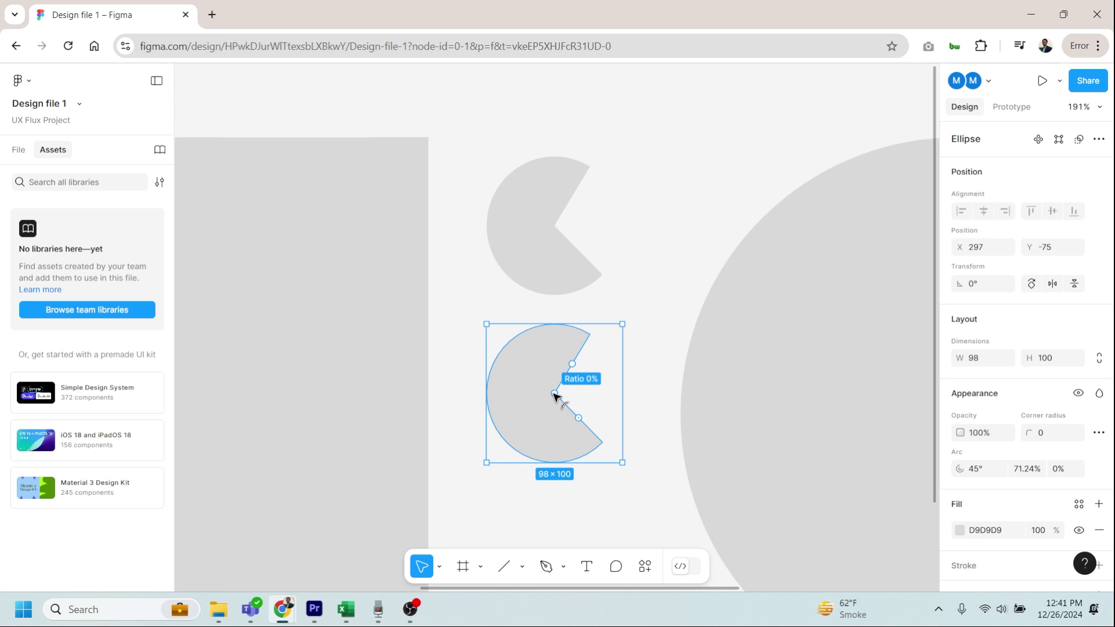
left_click_drag(559, 395, 596, 219)
left_click(652, 326)
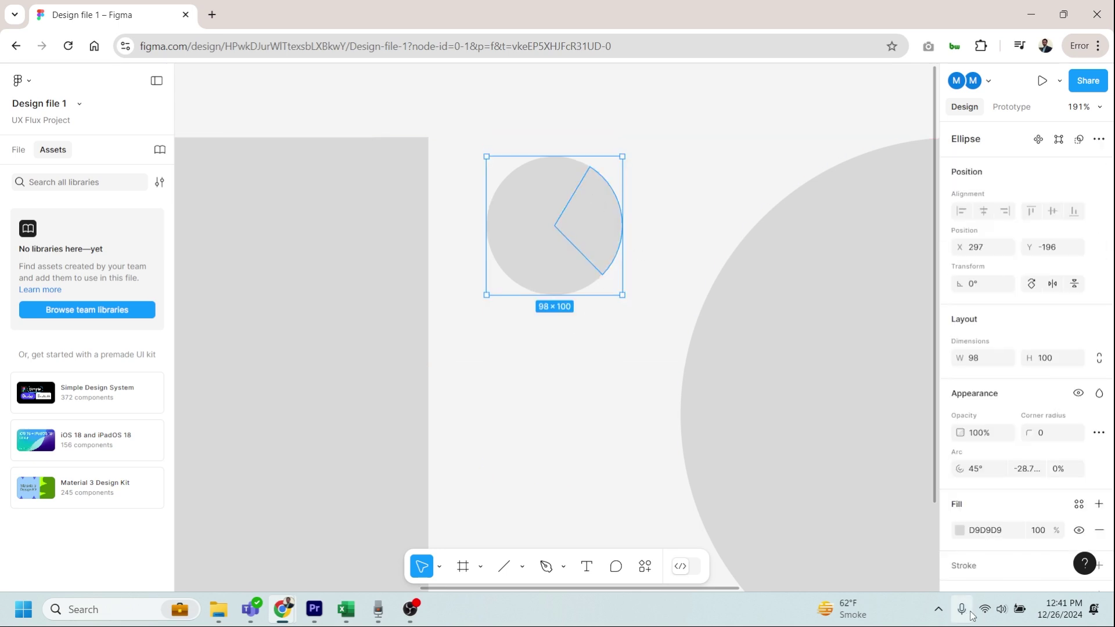
Darken the wedge's fill color to B8B8B8
left_click(962, 531)
left_click_drag(766, 253, 766, 275)
left_click(468, 336)
left_click(573, 242)
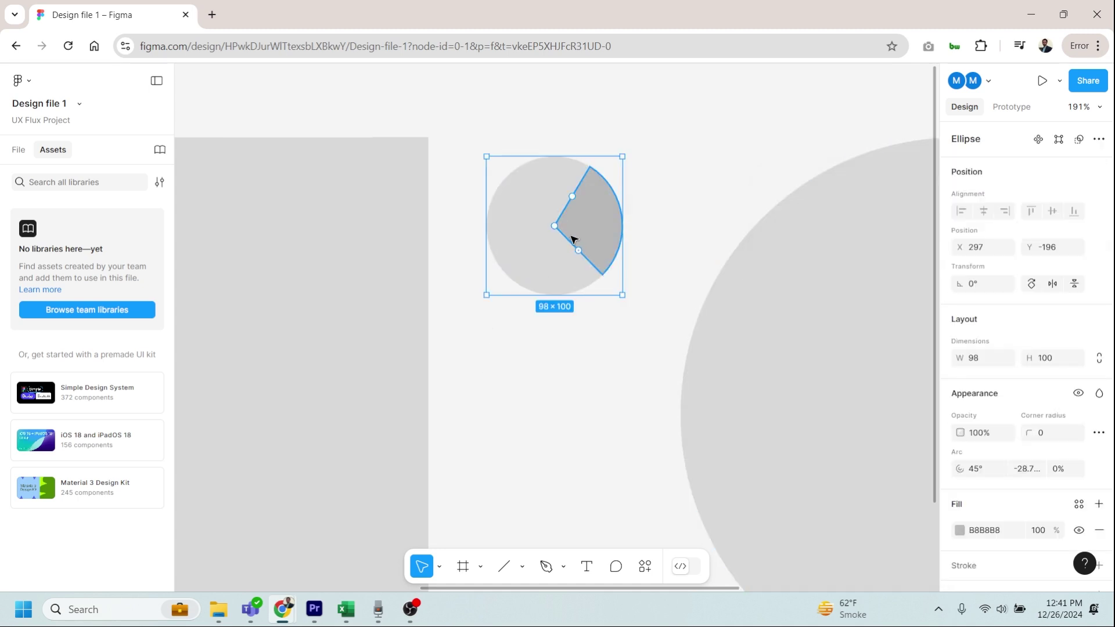
Move the dark wedge below the light arc shape and hollow the light arc into a thin open ring by raising its ratio
left_click_drag(572, 241, 555, 393)
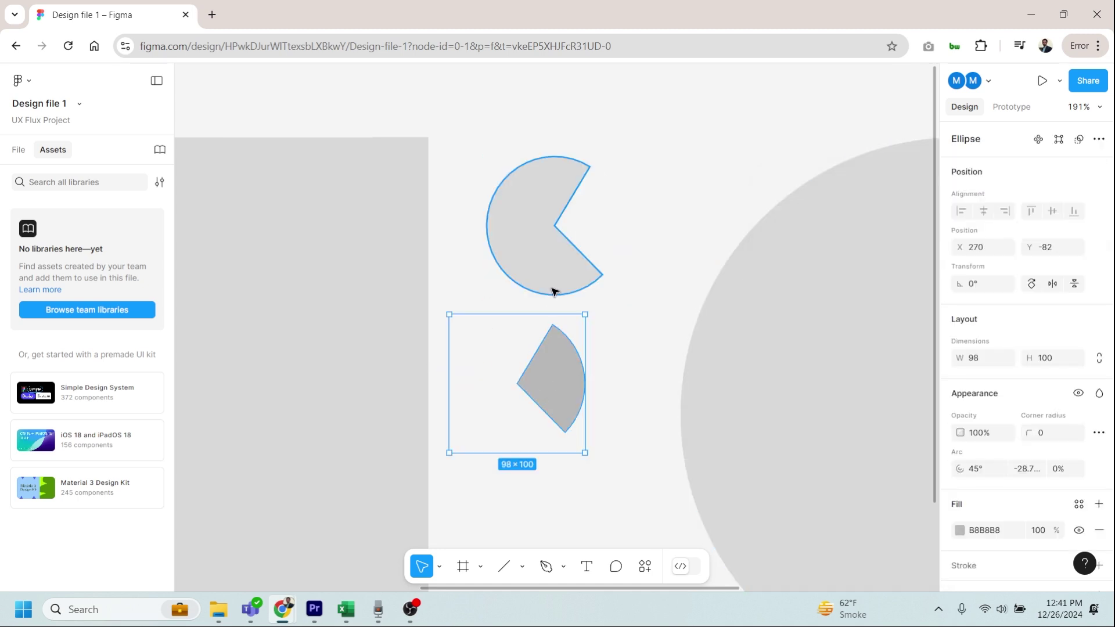
left_click(540, 273)
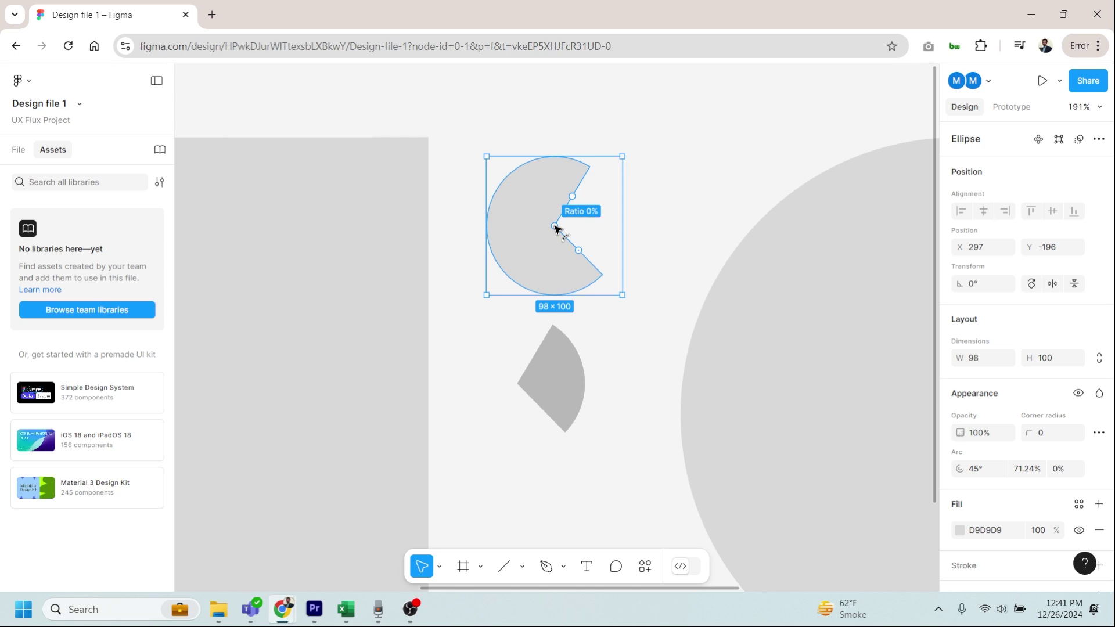
left_click_drag(556, 226, 508, 233)
Hollow the dark wedge to a 70.62% ratio and fit it into the gap of the light ring
left_click(528, 378)
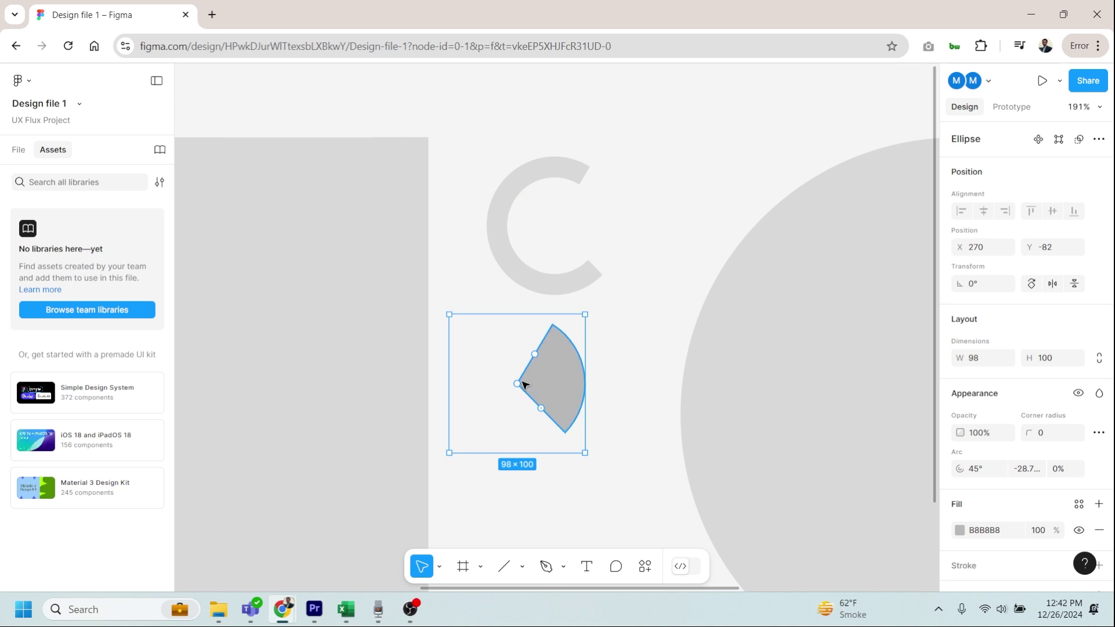
left_click_drag(526, 381, 573, 383)
left_click_drag(573, 383, 604, 224)
left_click(668, 219)
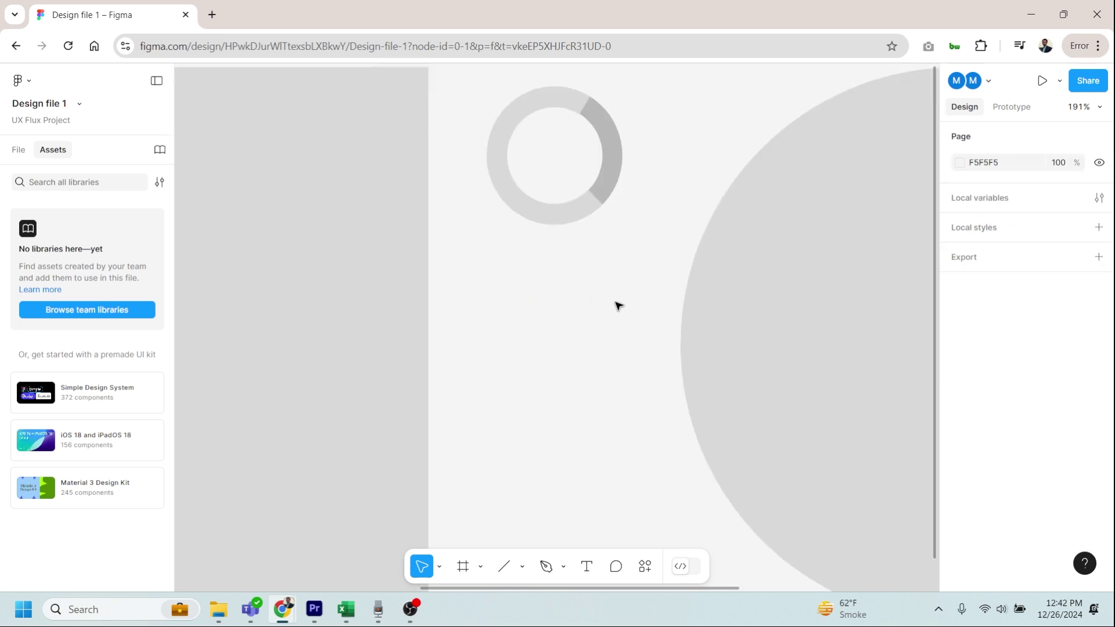
left_click_drag(607, 312, 484, 155)
left_click(617, 225)
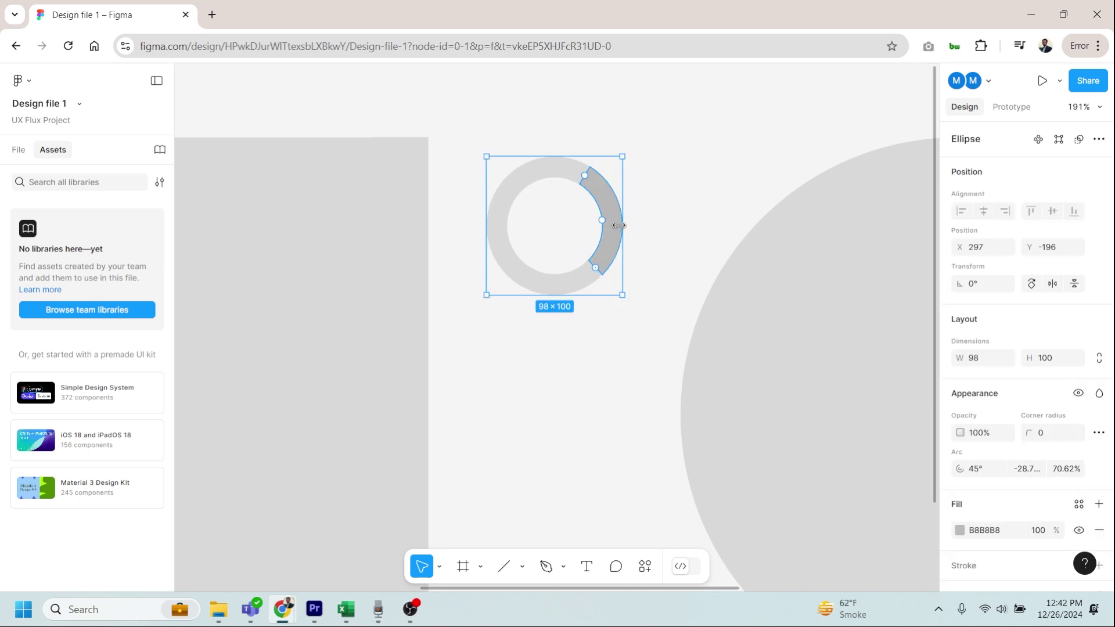
left_click(659, 269)
Round all corners of the large square beside the large circle to a radius of 30
scroll(658, 267, "down", 6)
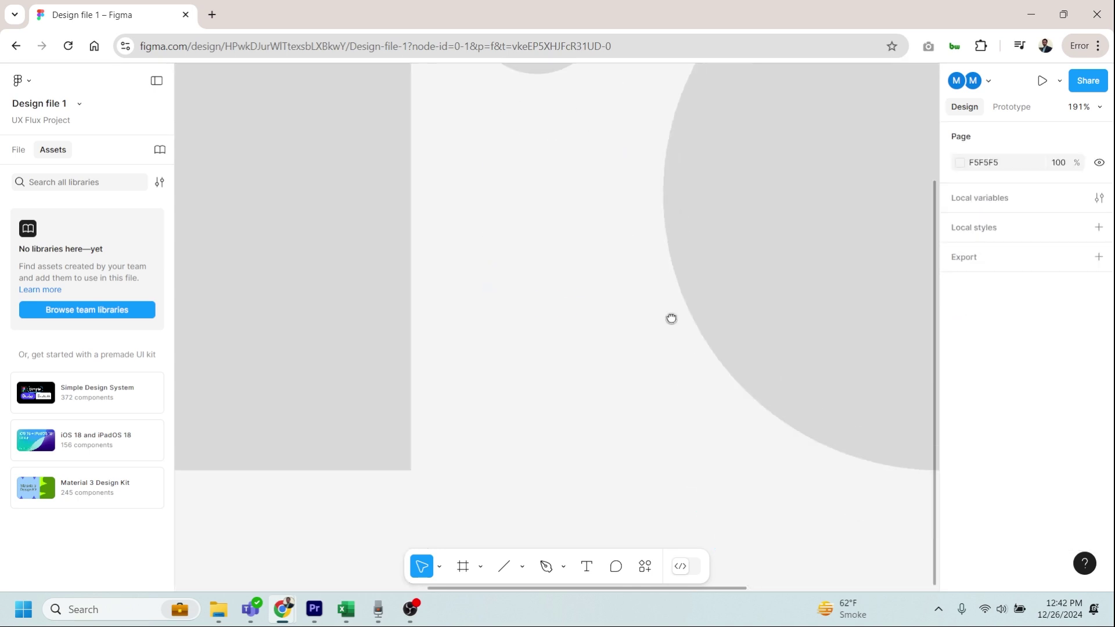
left_click(738, 250)
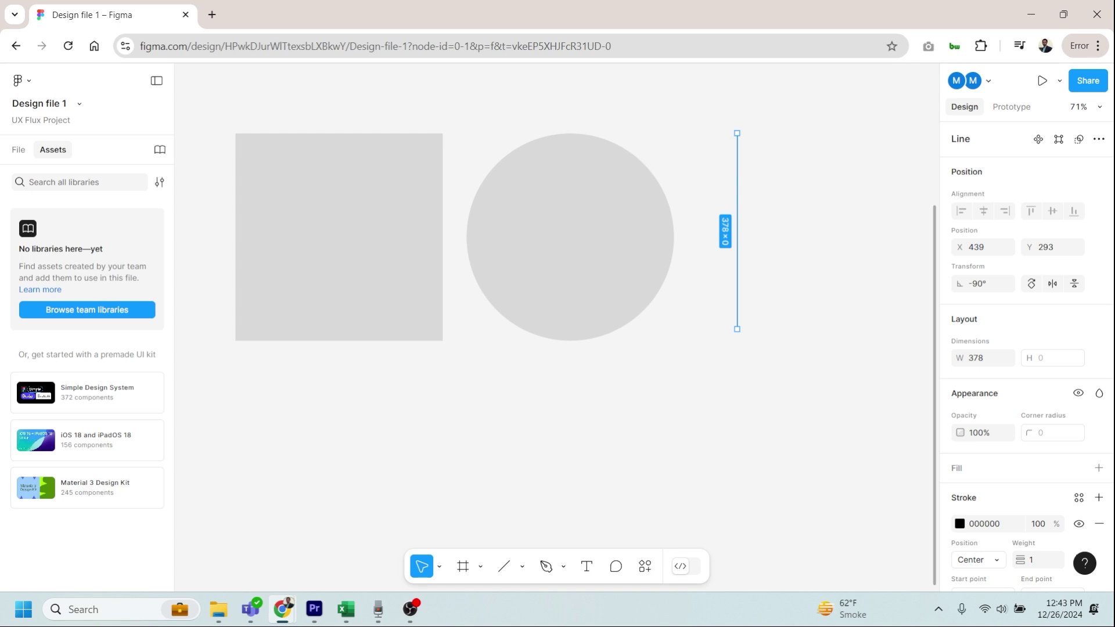
left_click(431, 266)
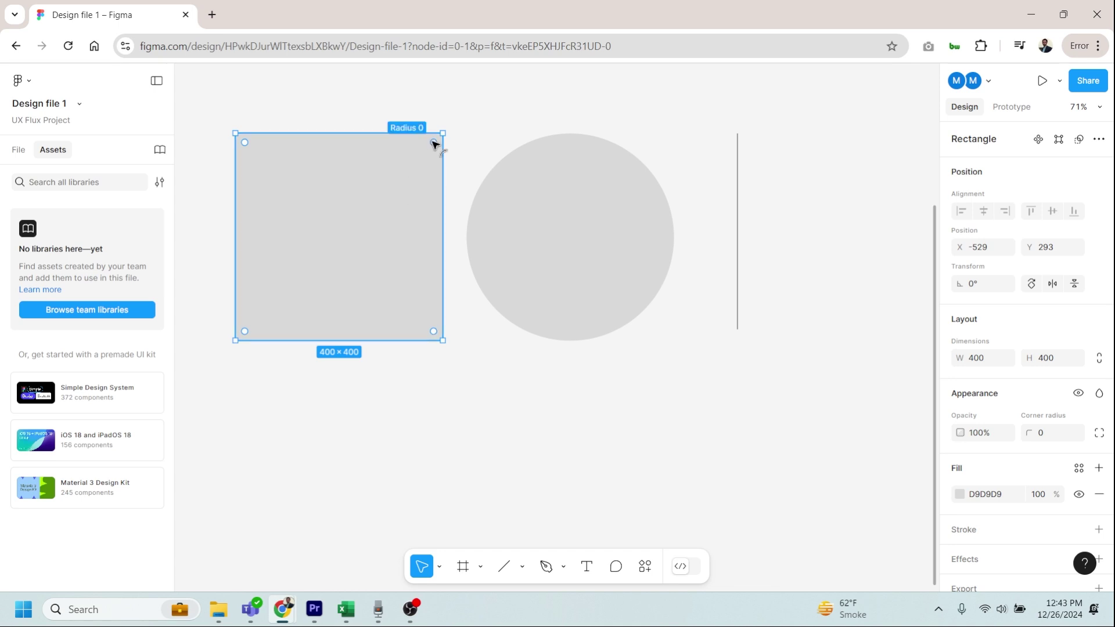
mouse_move(435, 144)
left_mouse_down()
mouse_move(316, 232)
mouse_move(428, 149)
left_mouse_up()
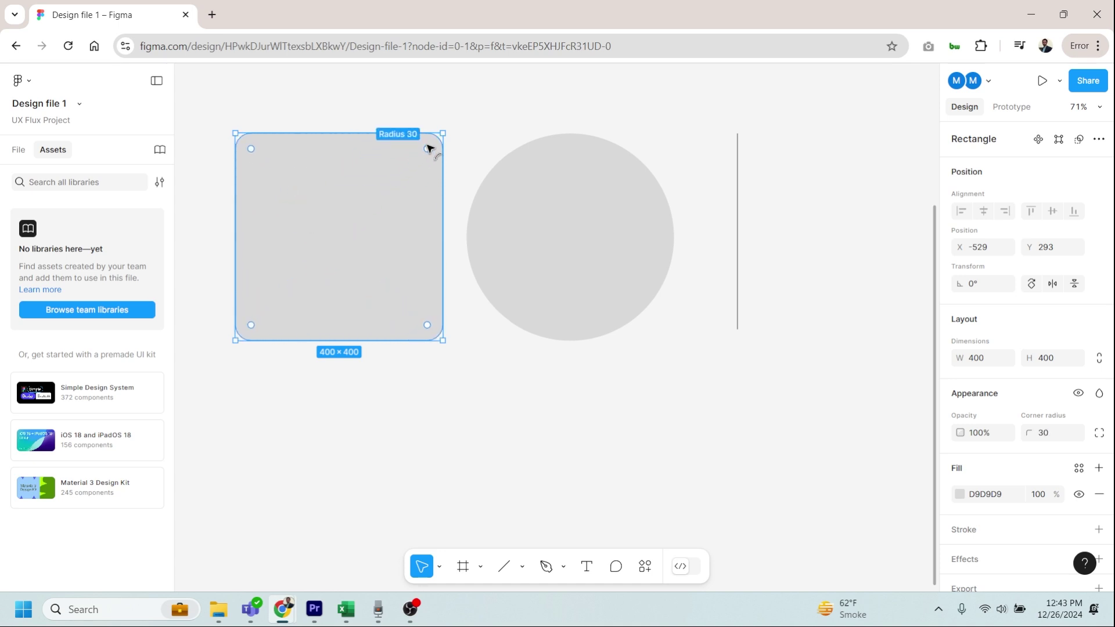
Set only the square's top-right corner radius to 200 in the individual corner radius details
left_click(572, 237)
left_click(429, 216)
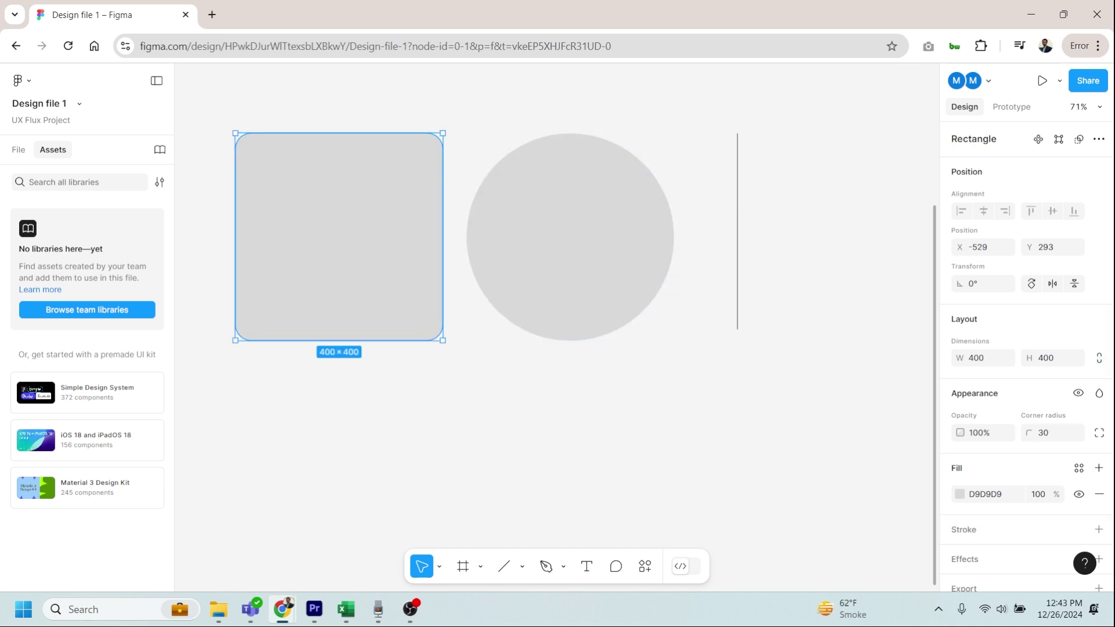
scroll(1093, 423, "down", 2)
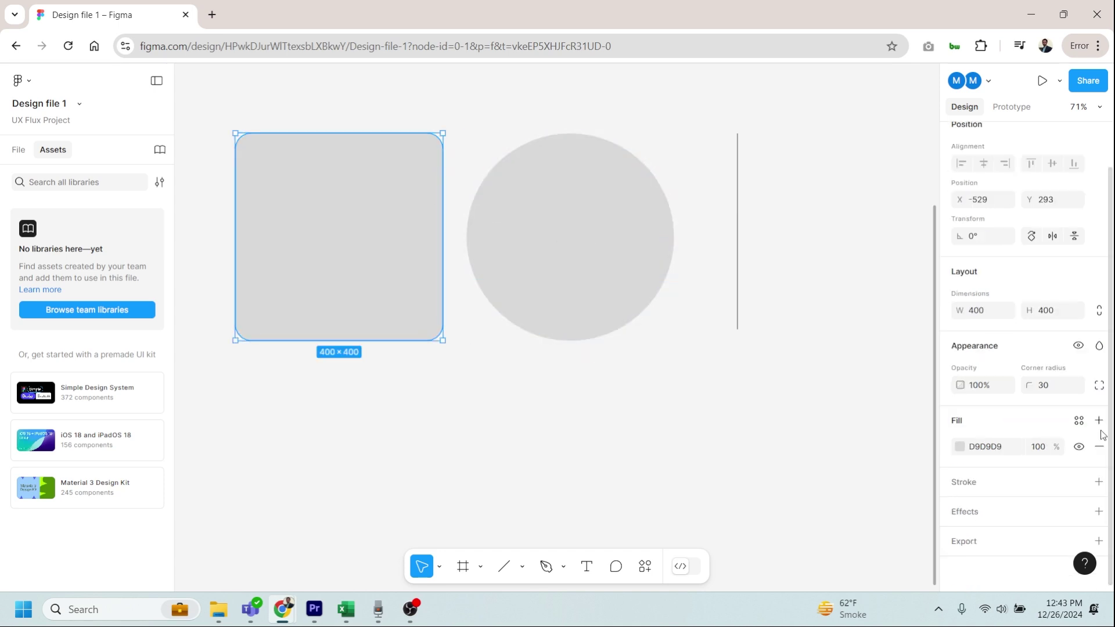
left_click(1099, 385)
left_click(885, 409)
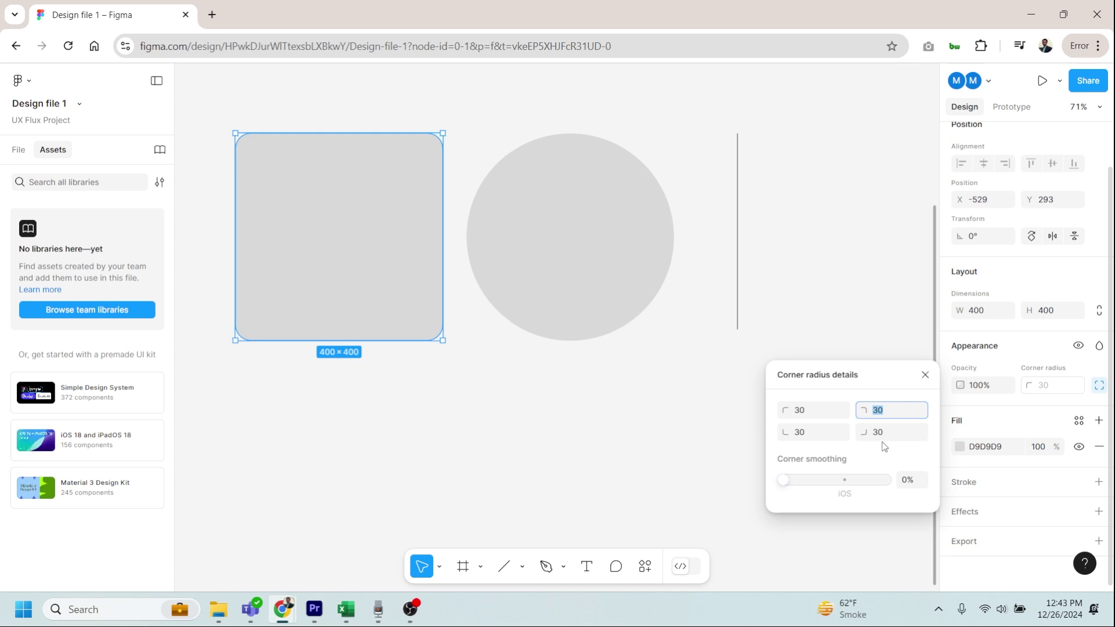
type("50")
key("Return")
type("200")
key("Return")
left_click(455, 427)
left_click(372, 259)
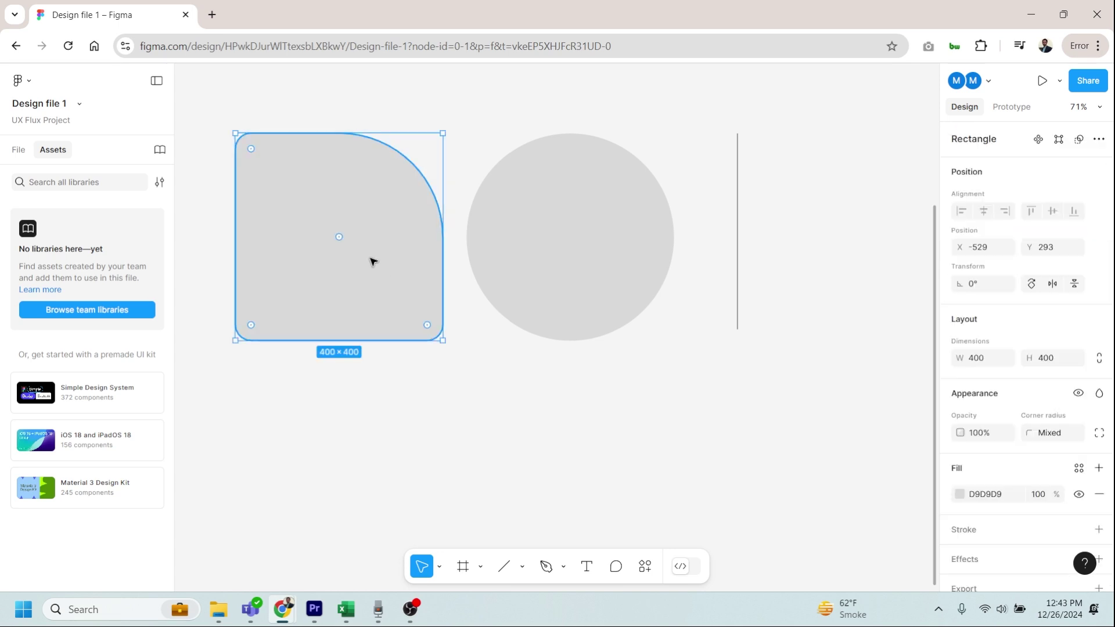
Cut the large circle into an arc with a 75% sweep and set its corner radius to 8
left_click(546, 257)
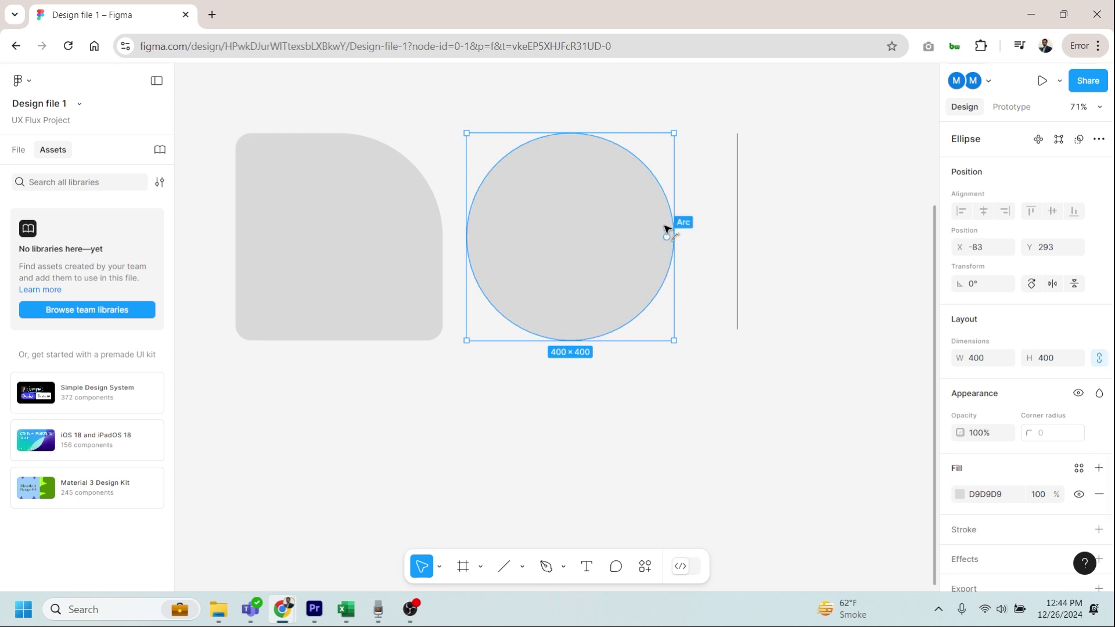
left_click_drag(666, 235, 578, 166)
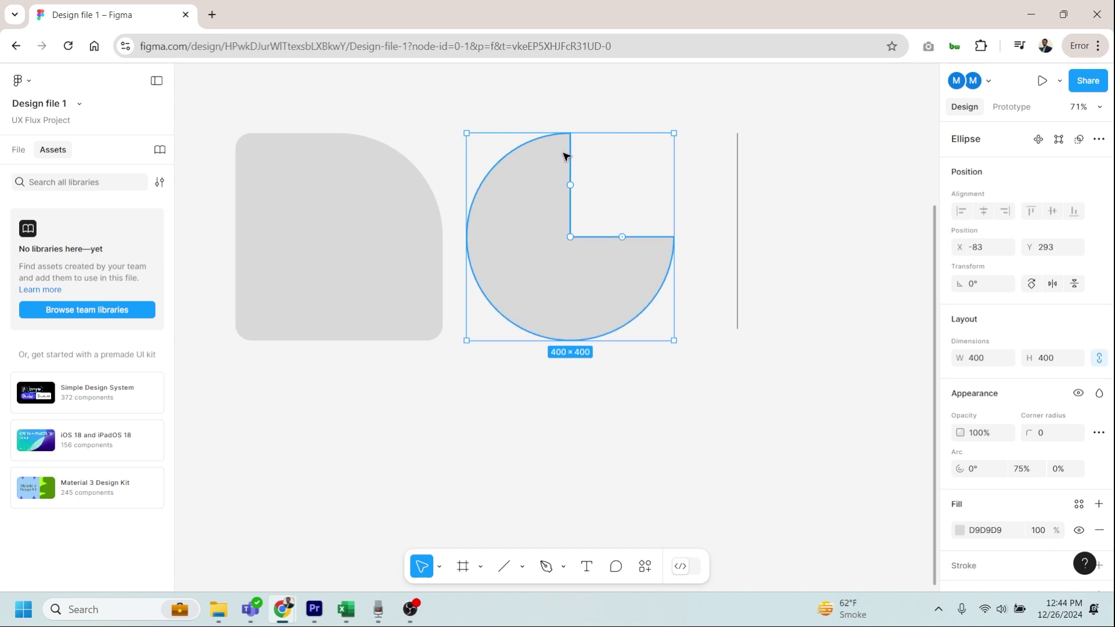
left_click(1051, 433)
type("8")
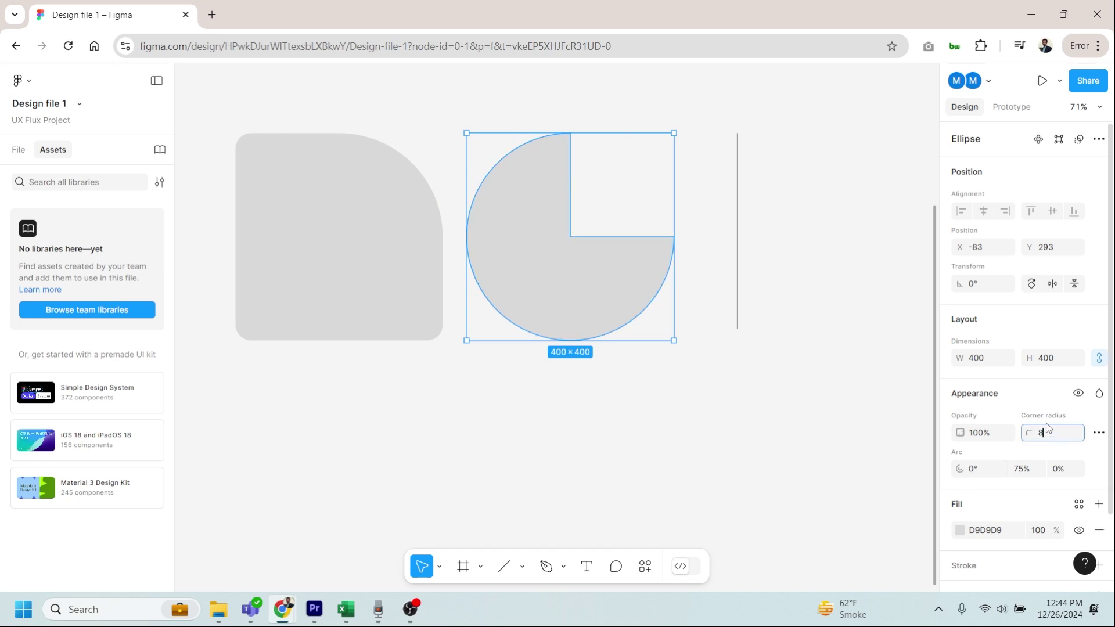
key("Return")
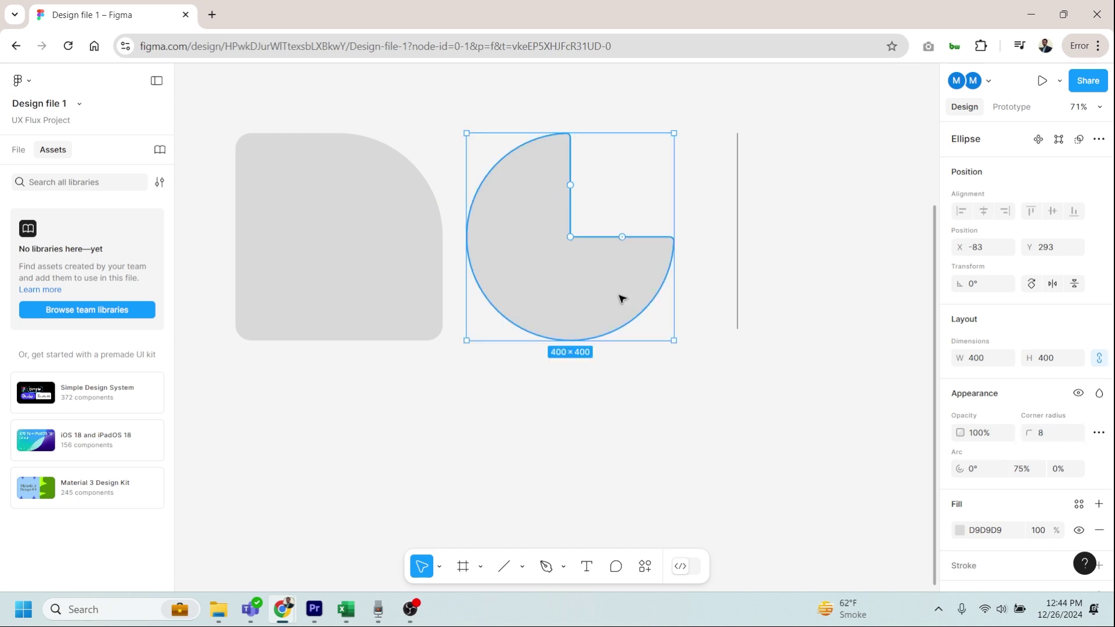
Duplicate the square, circle and line into a second row at Y 768, with the copies as a plain square and full circle
left_click(738, 279)
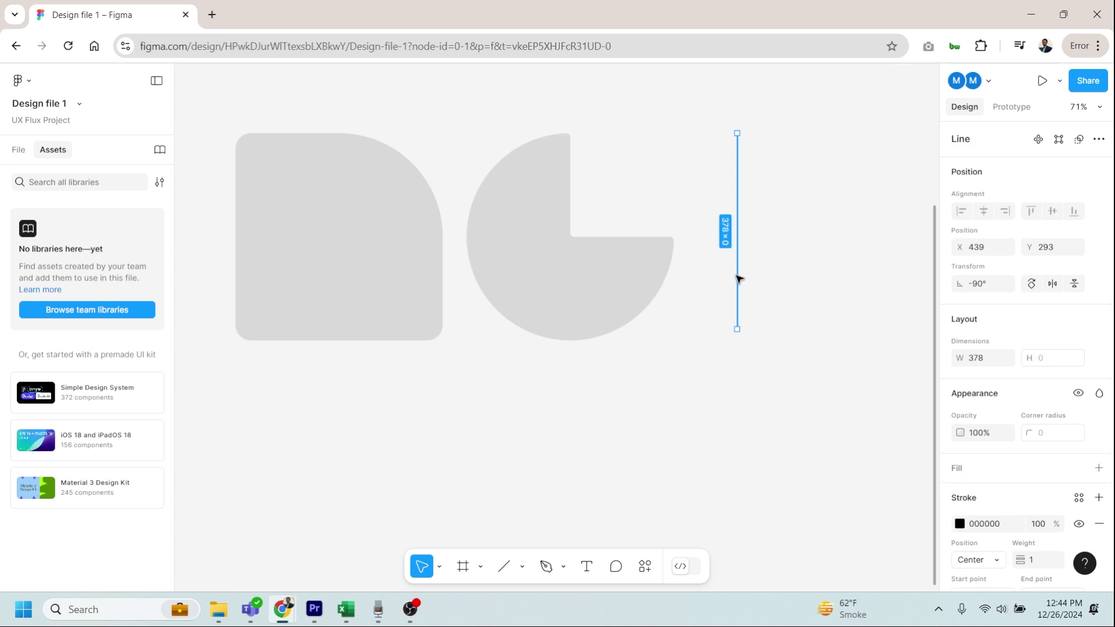
left_click_drag(788, 343, 473, 244)
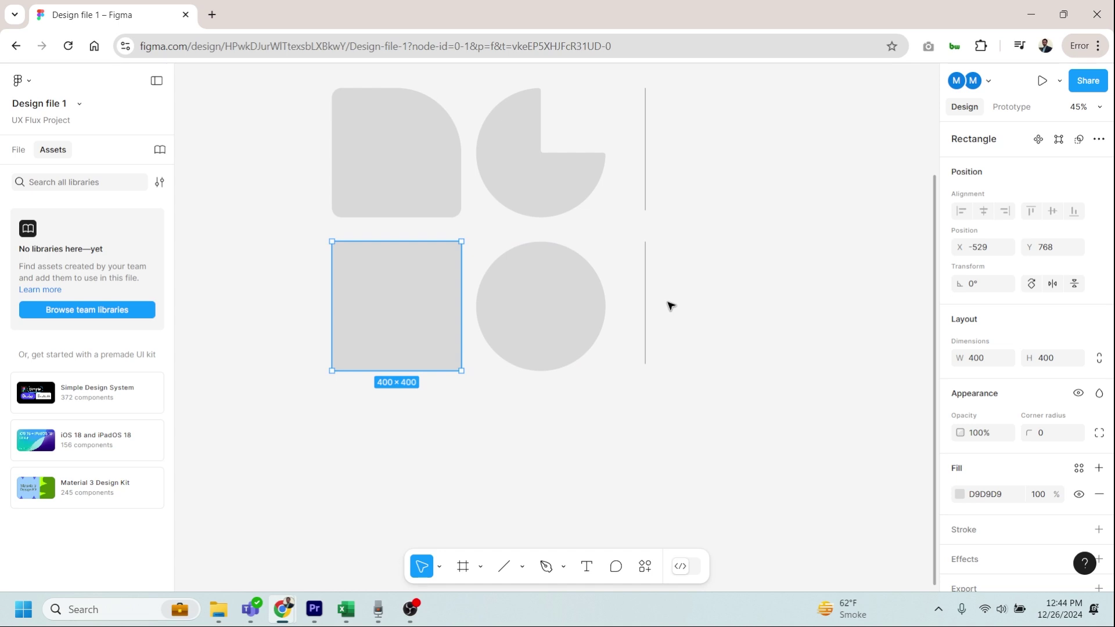
scroll(412, 328, "up", 2)
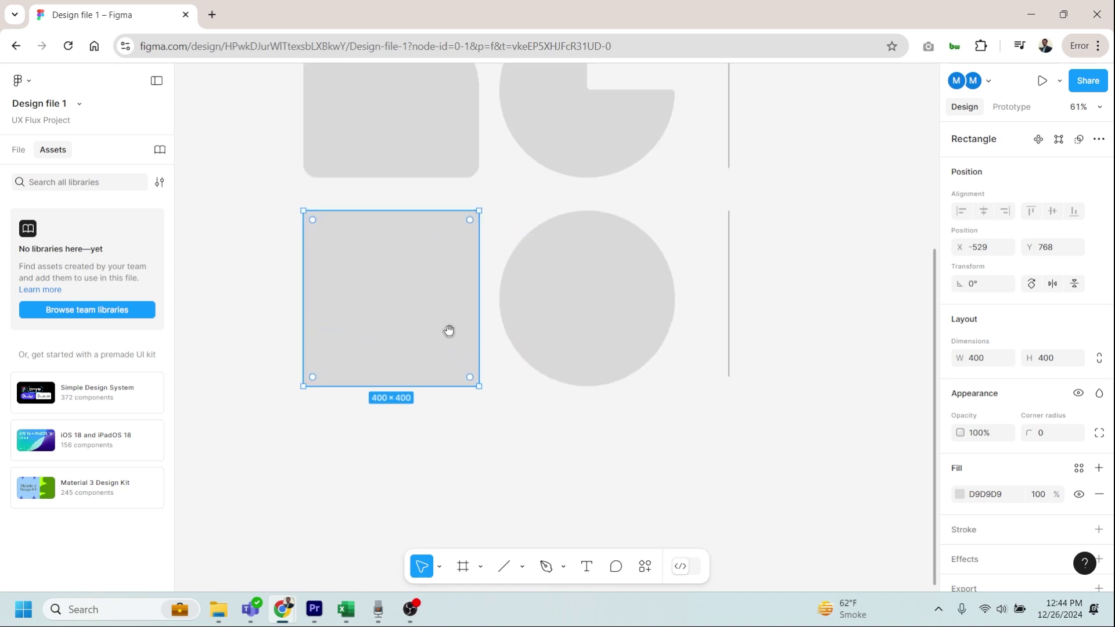
scroll(449, 331, "right", 2)
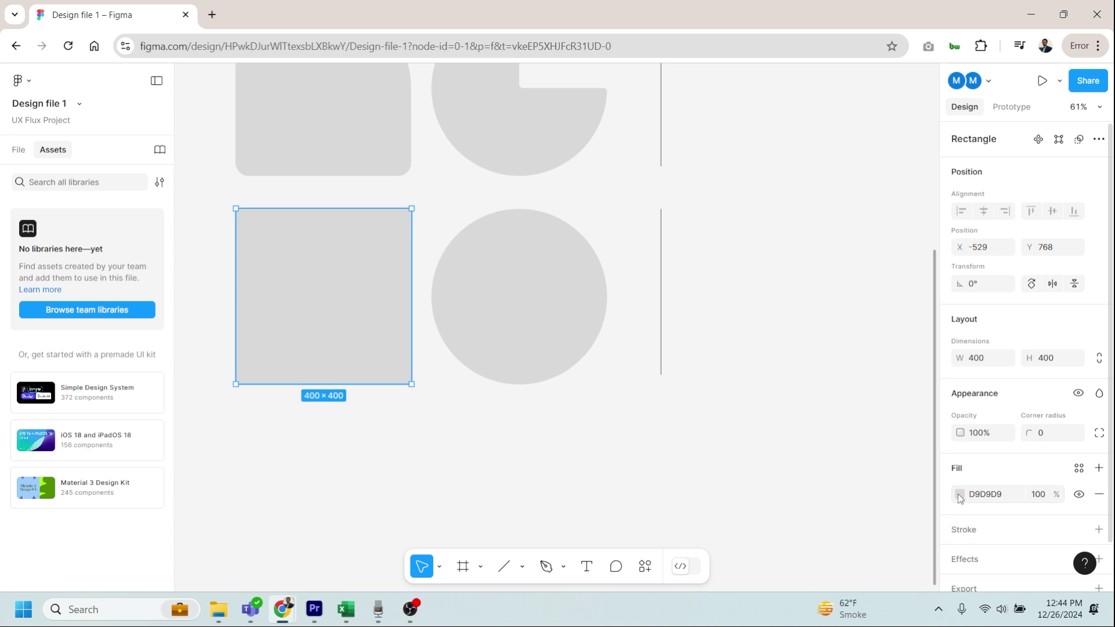
left_click(525, 346)
left_click(391, 314)
left_click(525, 306)
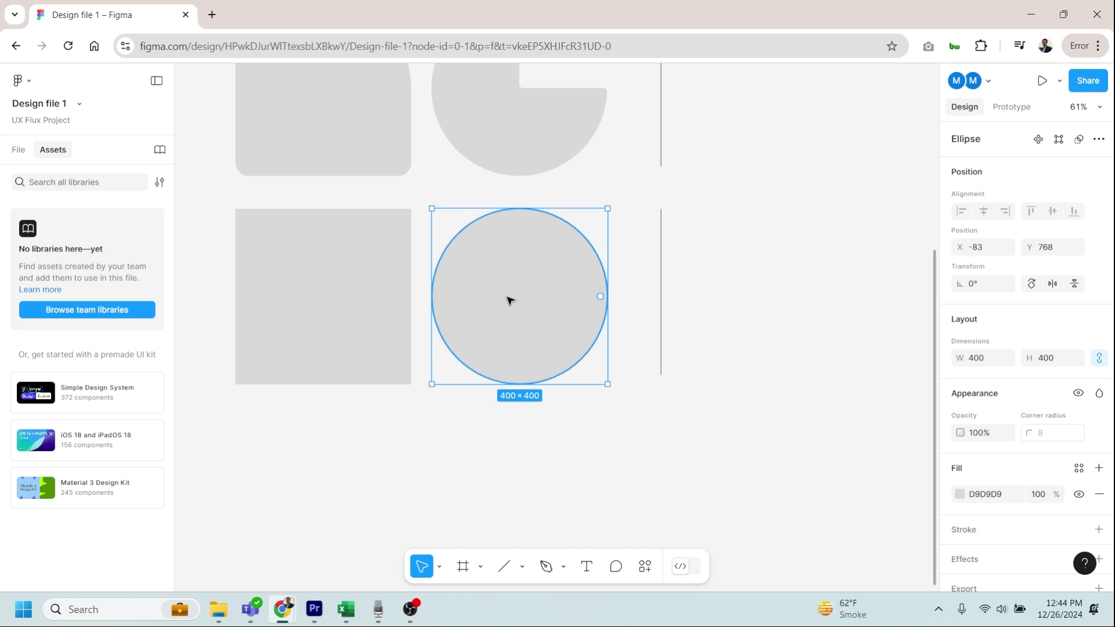
left_click(368, 299)
left_click(503, 299)
Set the lower square's fill to 8C8C8C at 17% opacity
left_click(375, 298)
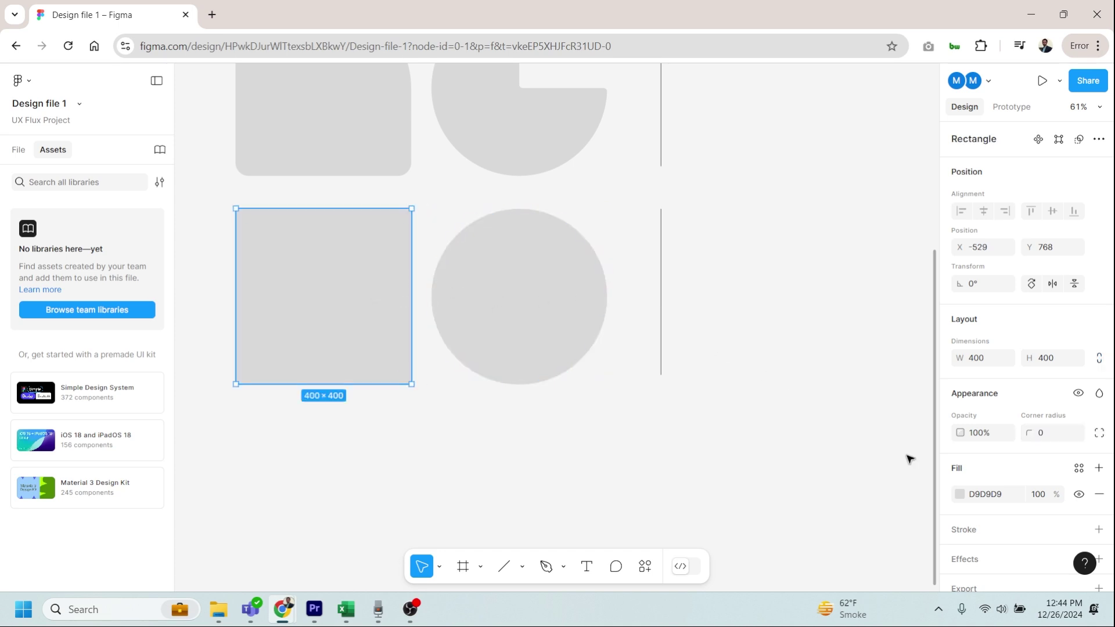
left_click(960, 495)
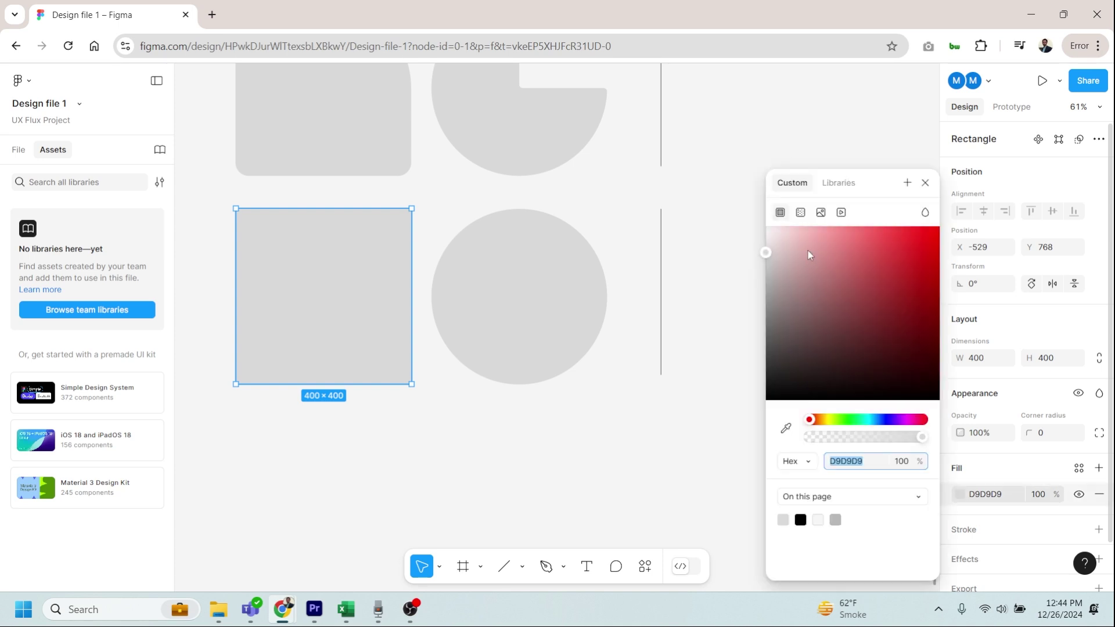
left_click_drag(810, 254, 736, 311)
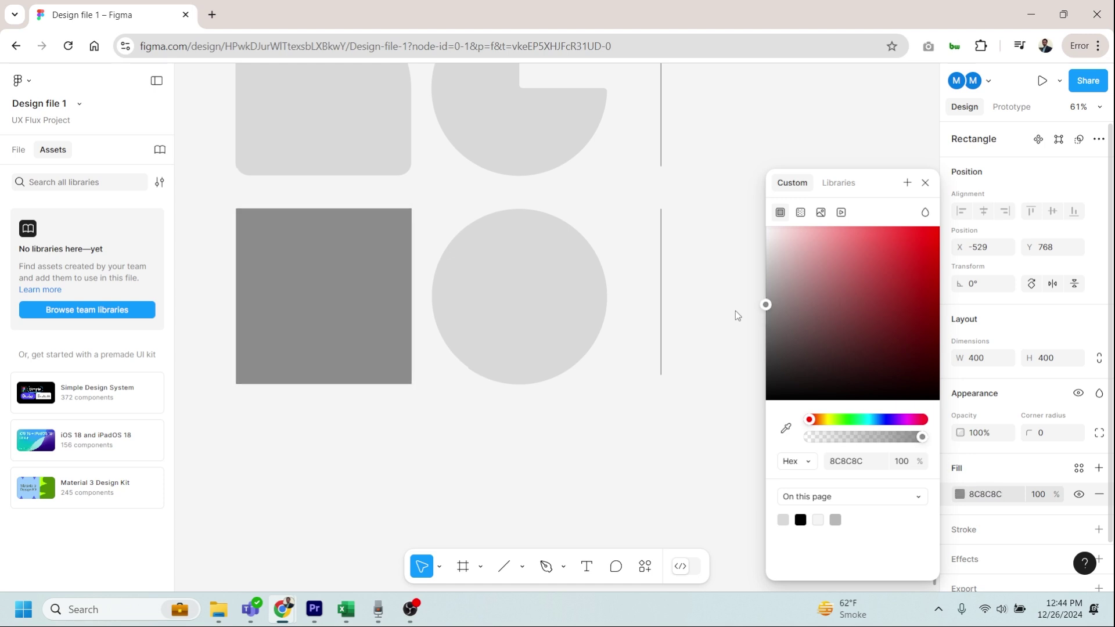
left_click_drag(873, 438, 829, 440)
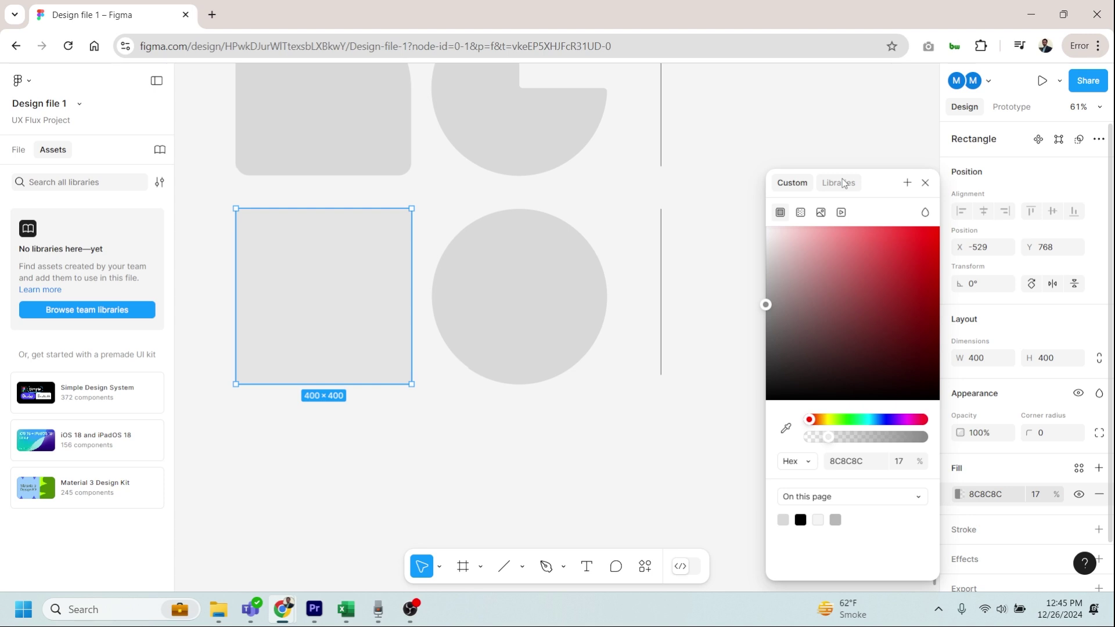
left_click(506, 433)
Set the second-row circle's fill to E88585 at 100% opacity
left_click(590, 319)
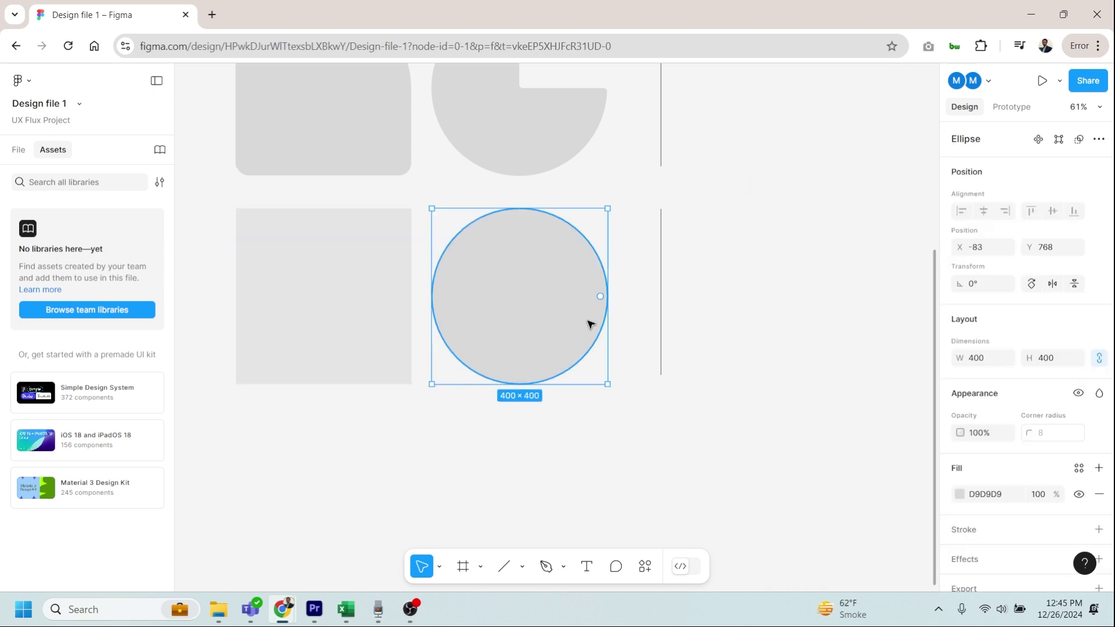
left_click(960, 495)
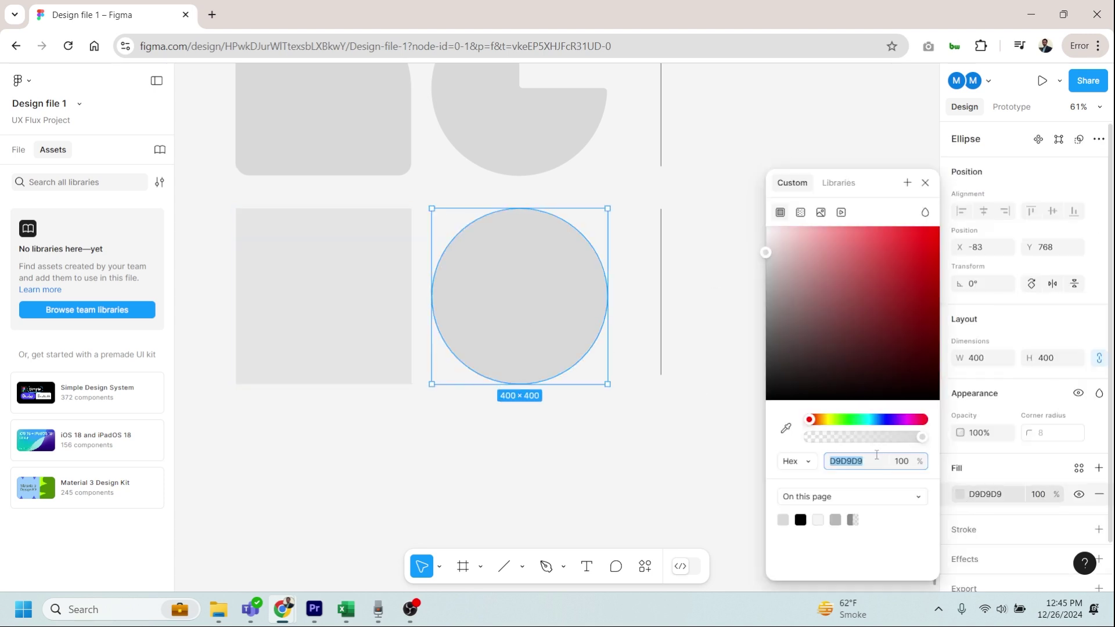
left_click_drag(813, 299, 840, 246)
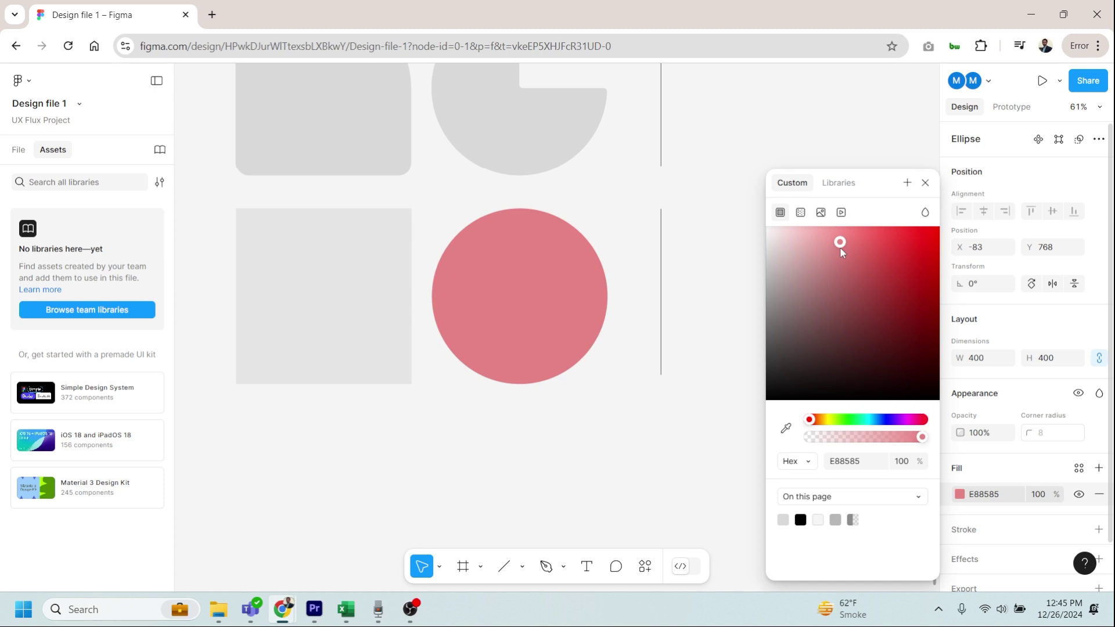
left_click_drag(875, 441, 931, 435)
Examine the color format options and the page's color swatches for the second-row circle's fill
left_click(842, 461)
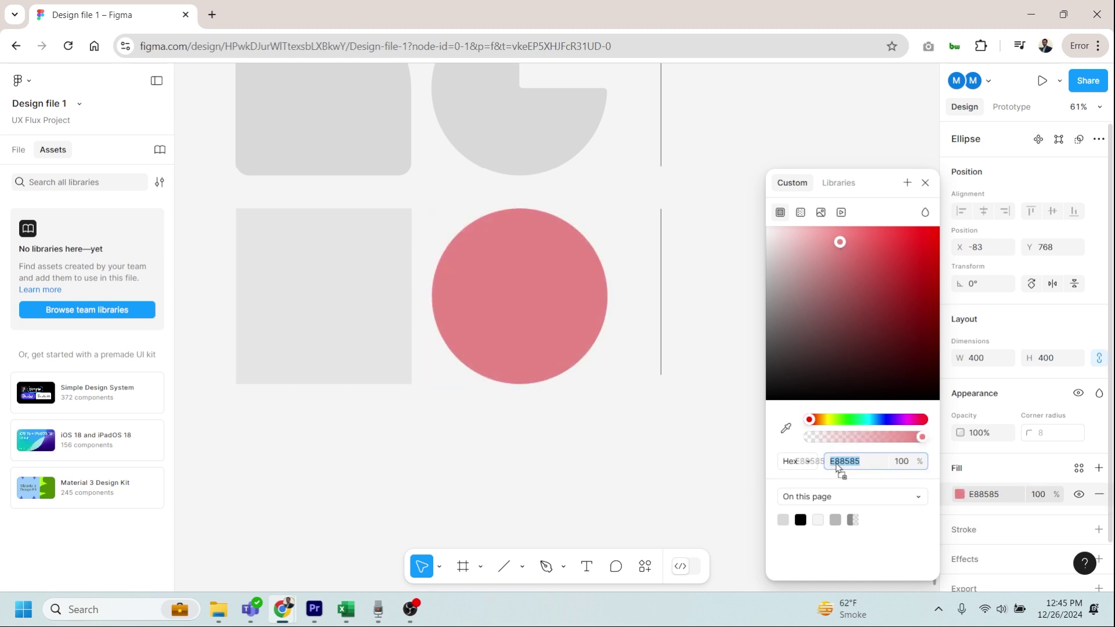
left_click(808, 461)
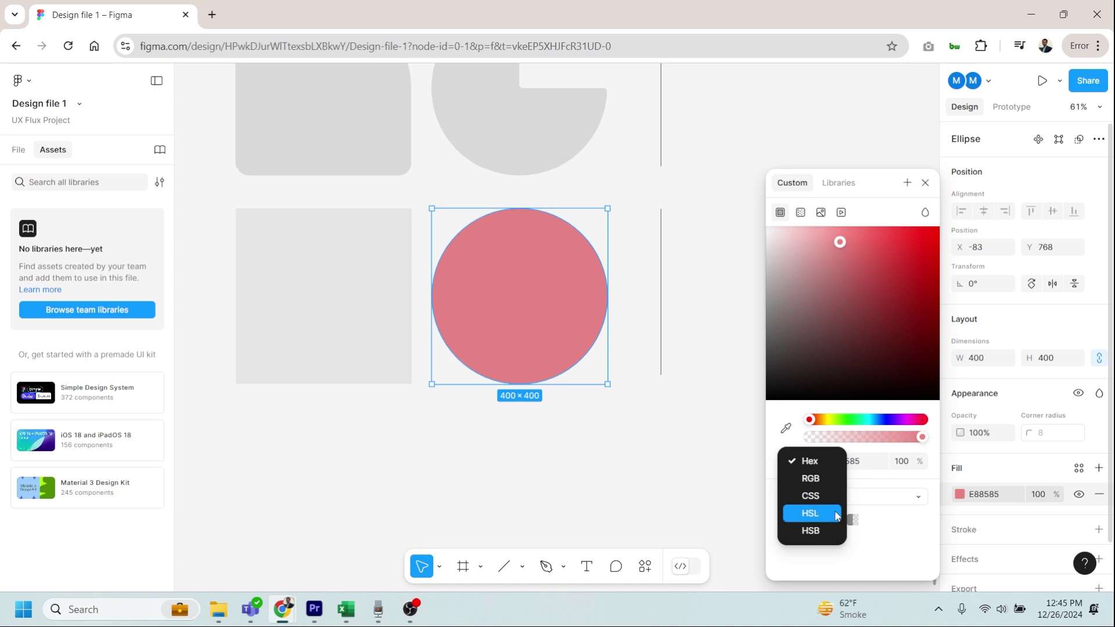
left_click(871, 465)
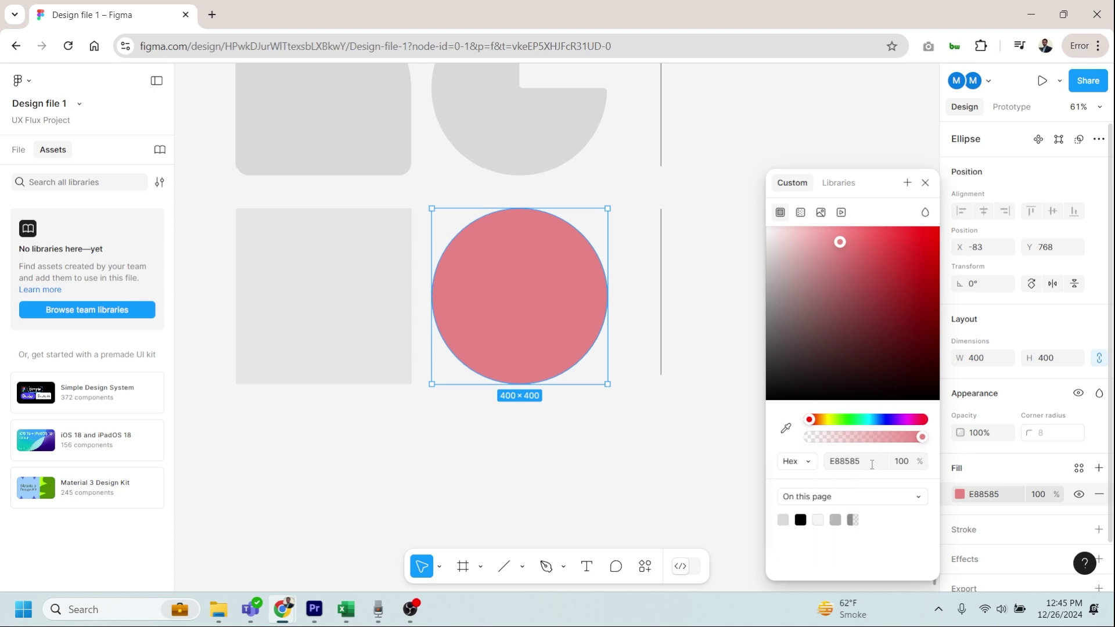
left_click(875, 460)
left_click(870, 500)
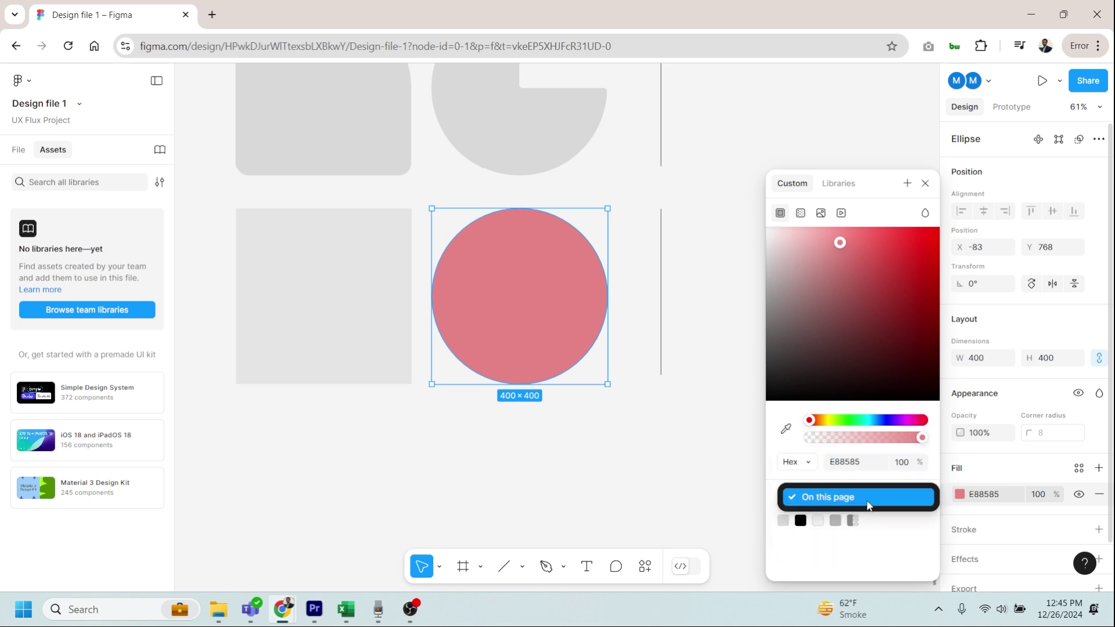
left_click(869, 503)
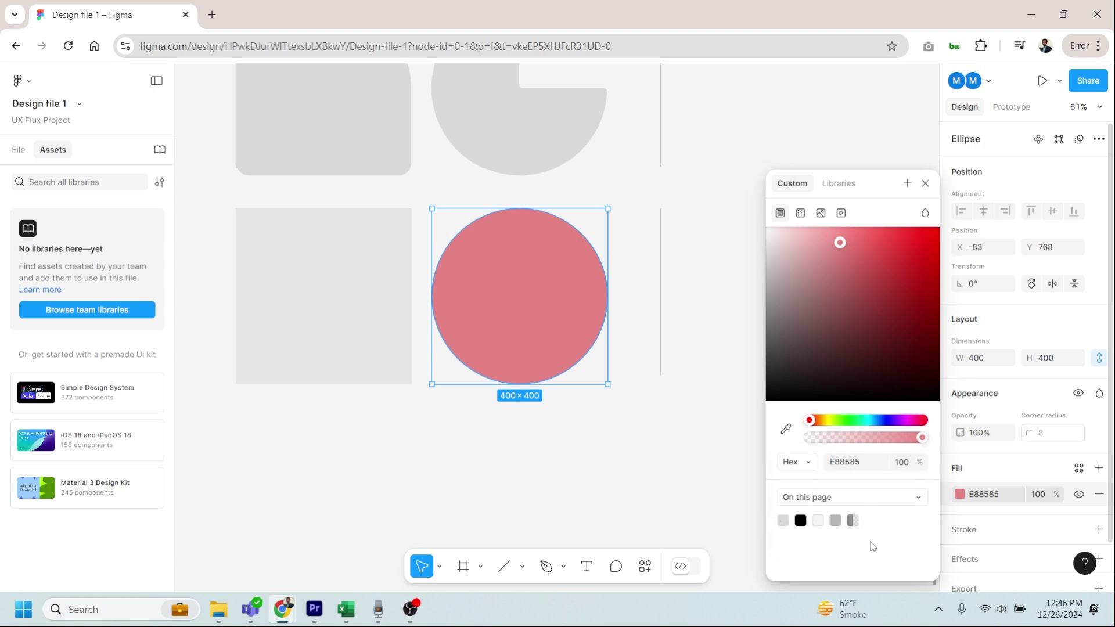
left_click(678, 285)
key("Escape")
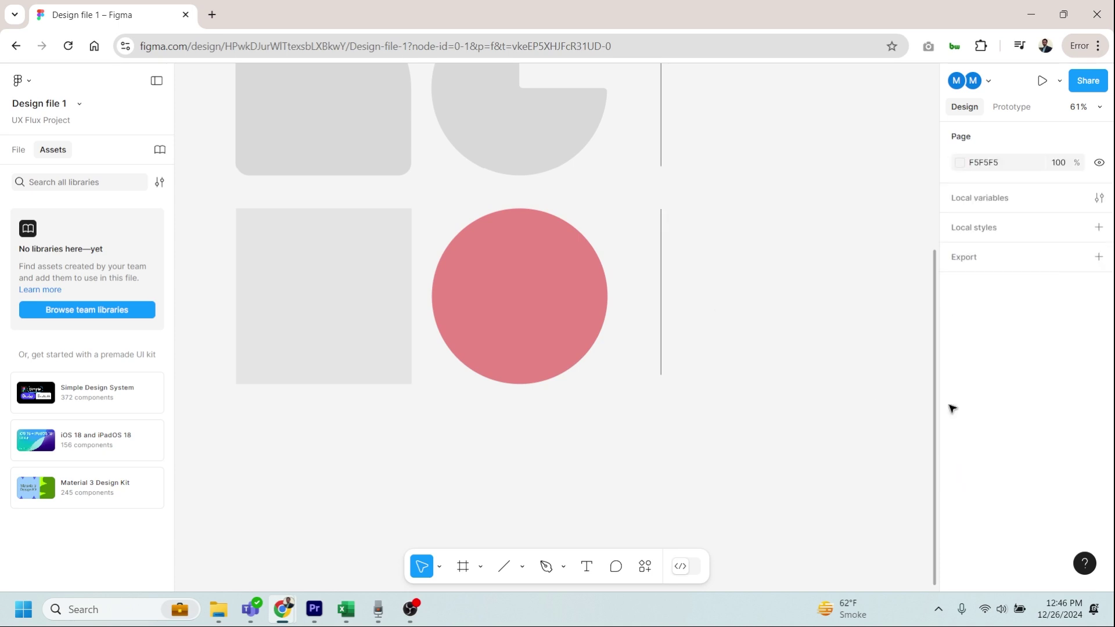
left_click(522, 266)
left_click(960, 494)
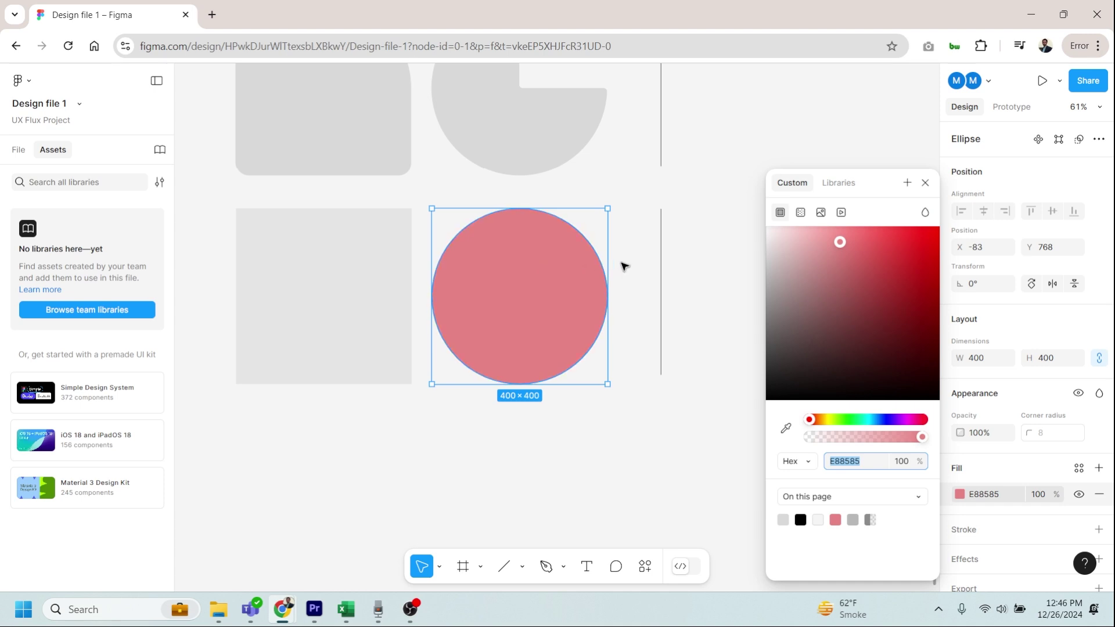
left_click(695, 261)
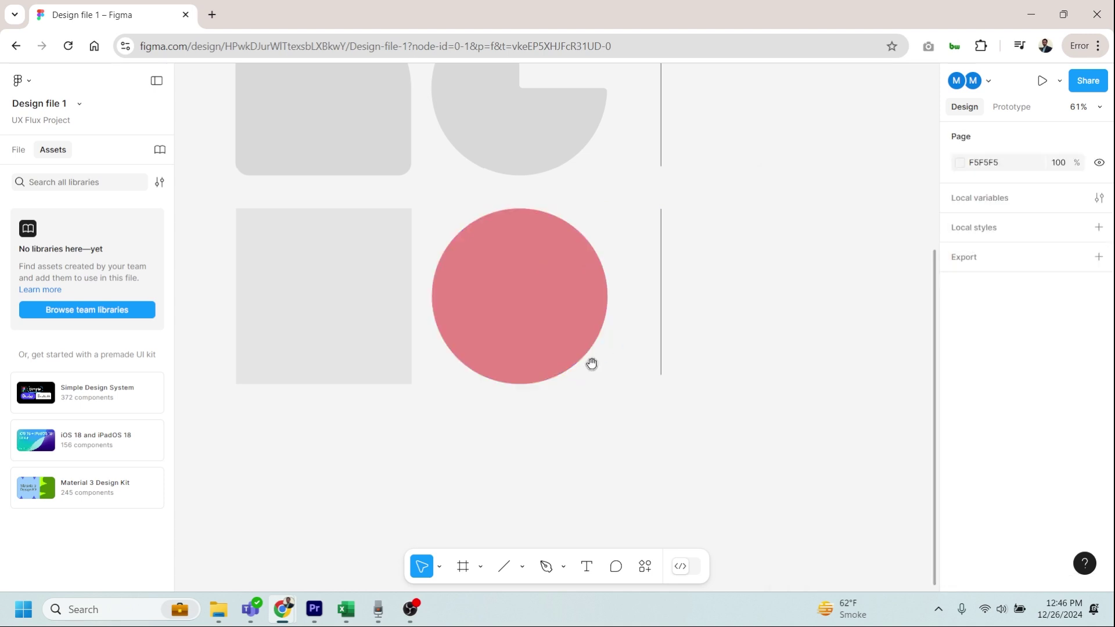
Duplicate the second-row square, circle and line into a third row at Y 1220, with the circle's copy filled D9D9D9
left_click_drag(593, 364, 804, 318)
left_click_drag(828, 183, 716, 264)
scroll(717, 264, "down", 2)
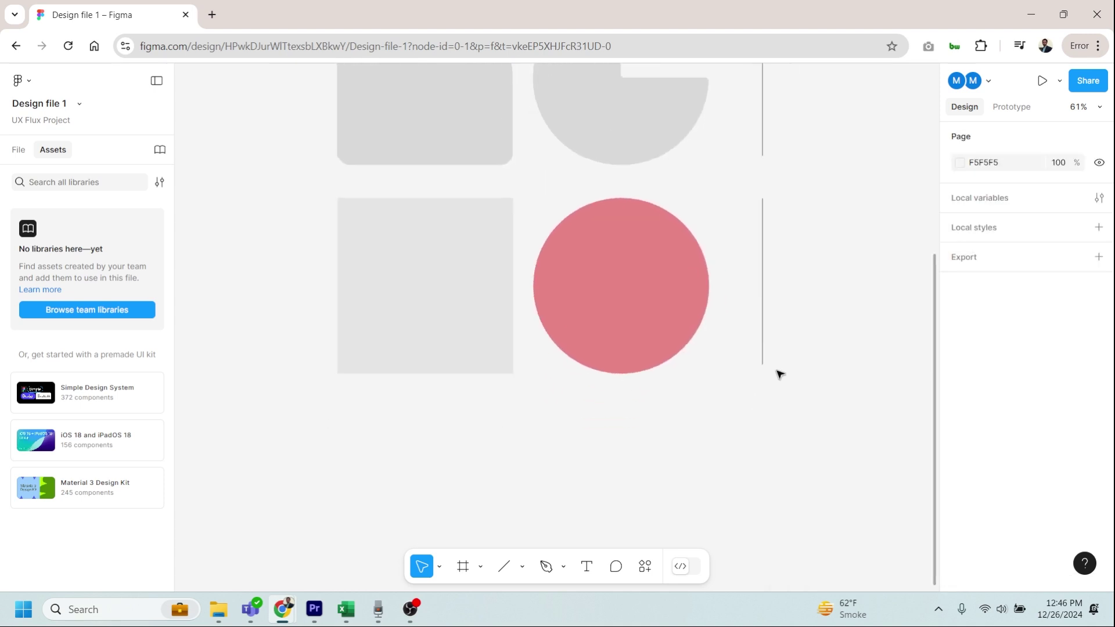
left_click_drag(777, 374, 399, 274)
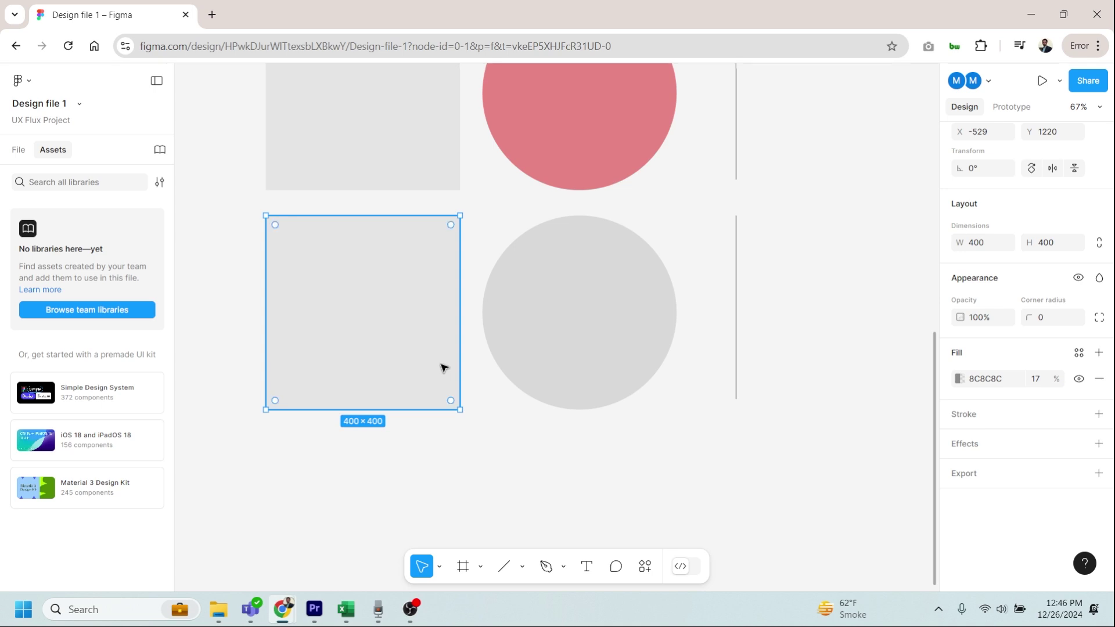
Add an inside stroke to the third-row square with color F01313 and weight 5
left_click(1100, 414)
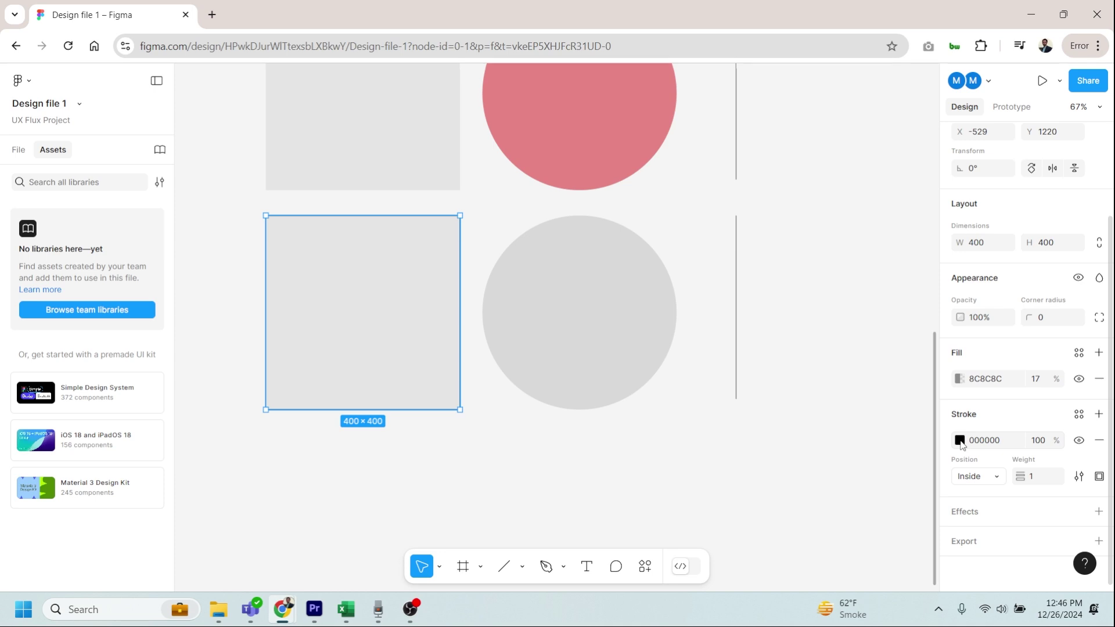
left_click(961, 440)
mouse_move(854, 366)
left_mouse_down()
mouse_move(891, 332)
mouse_move(926, 237)
left_mouse_up()
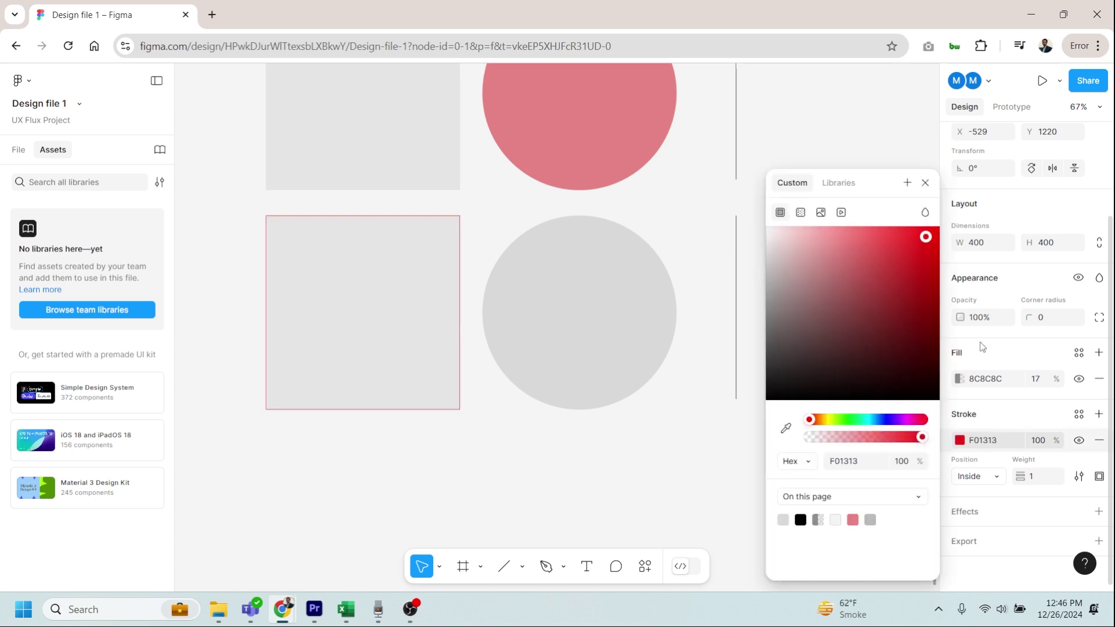
left_click(983, 347)
left_click(1036, 481)
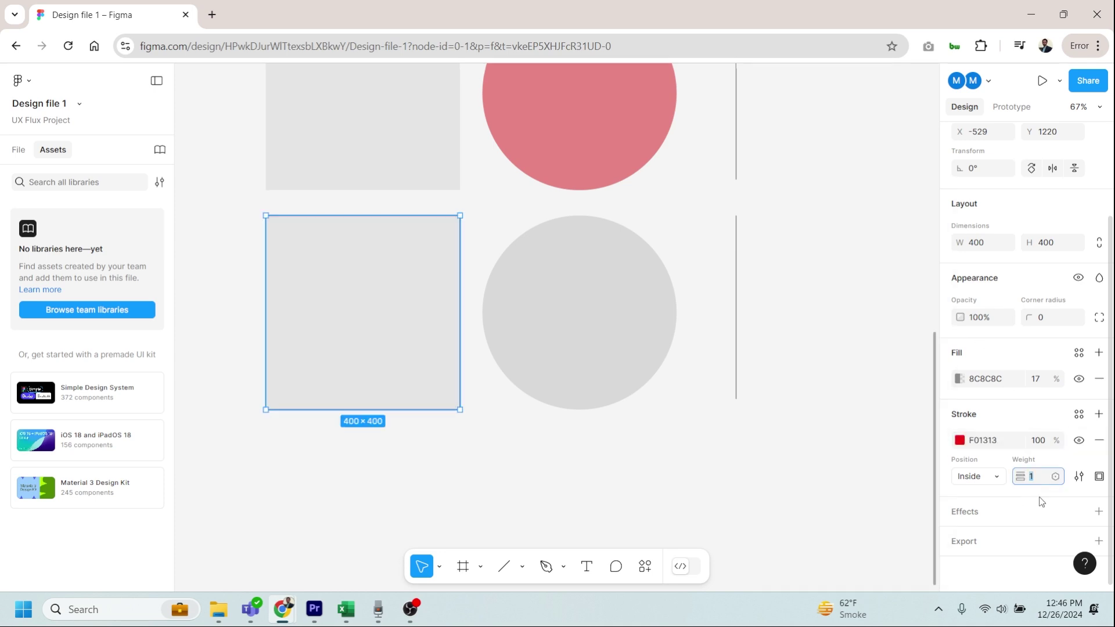
key("Return")
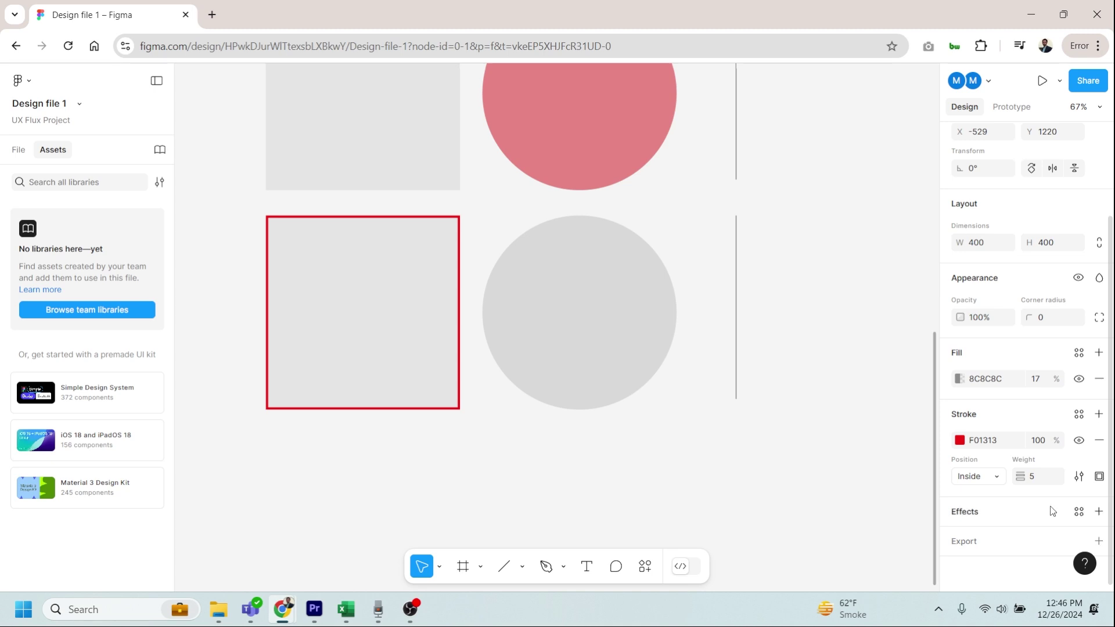
Set the third-row square's stroke weight to 50 and its stroke opacity to 50%
left_click(1000, 482)
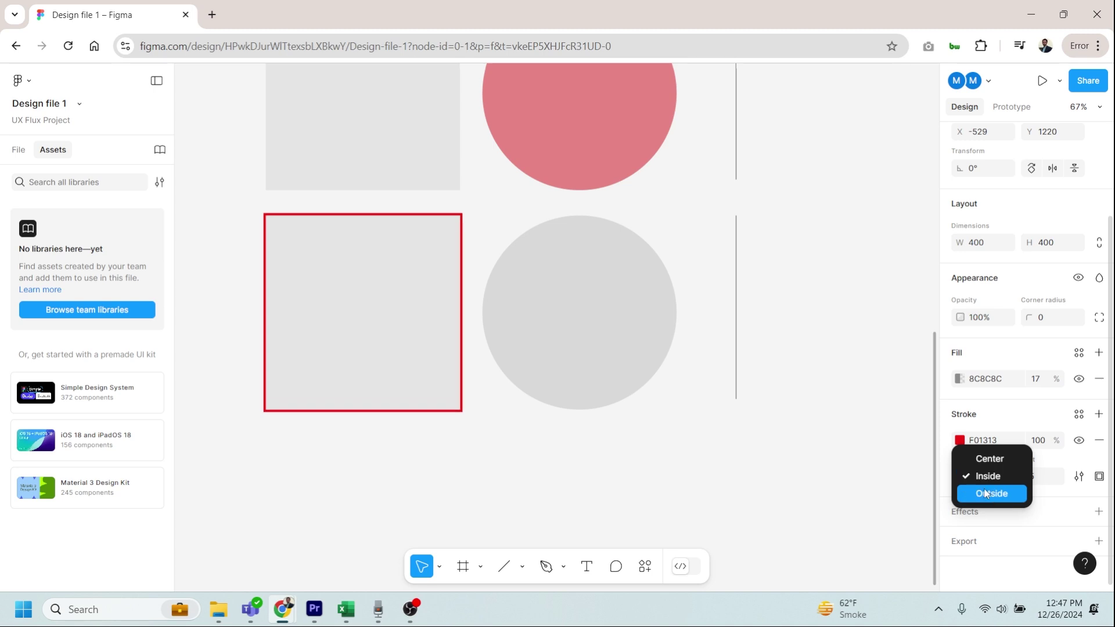
key("Escape")
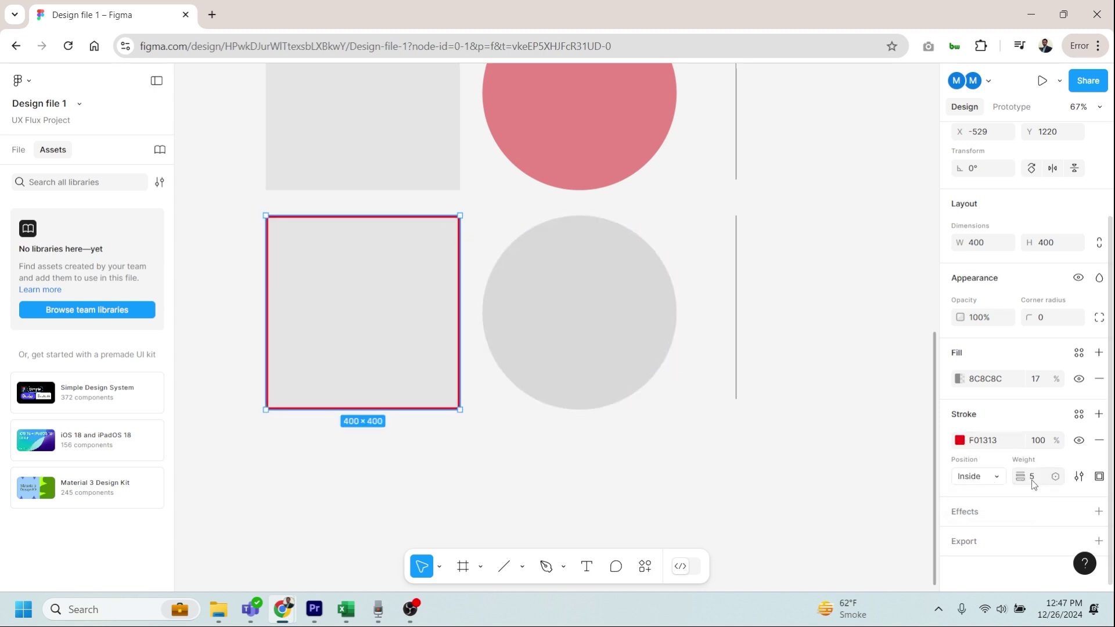
type("0")
key("Return")
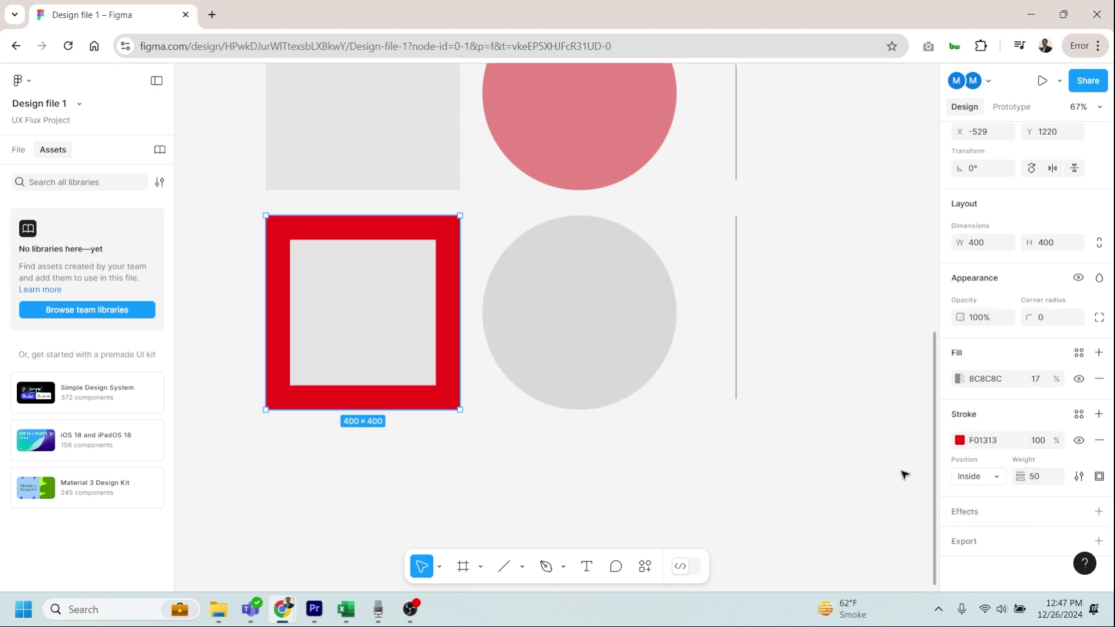
left_click(1055, 443)
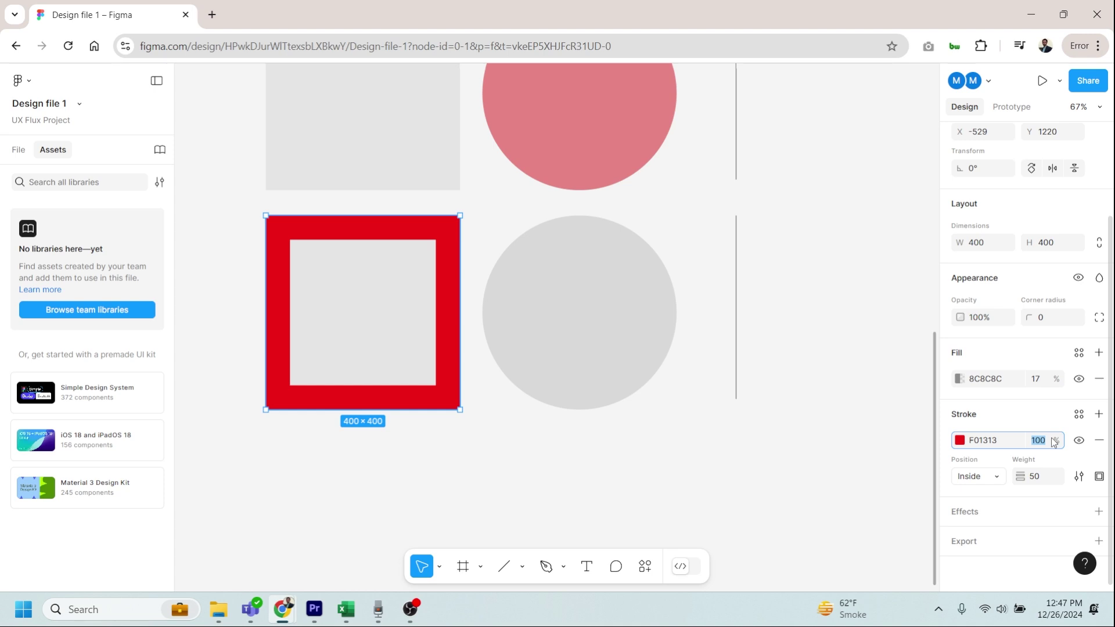
type("50")
key("Return")
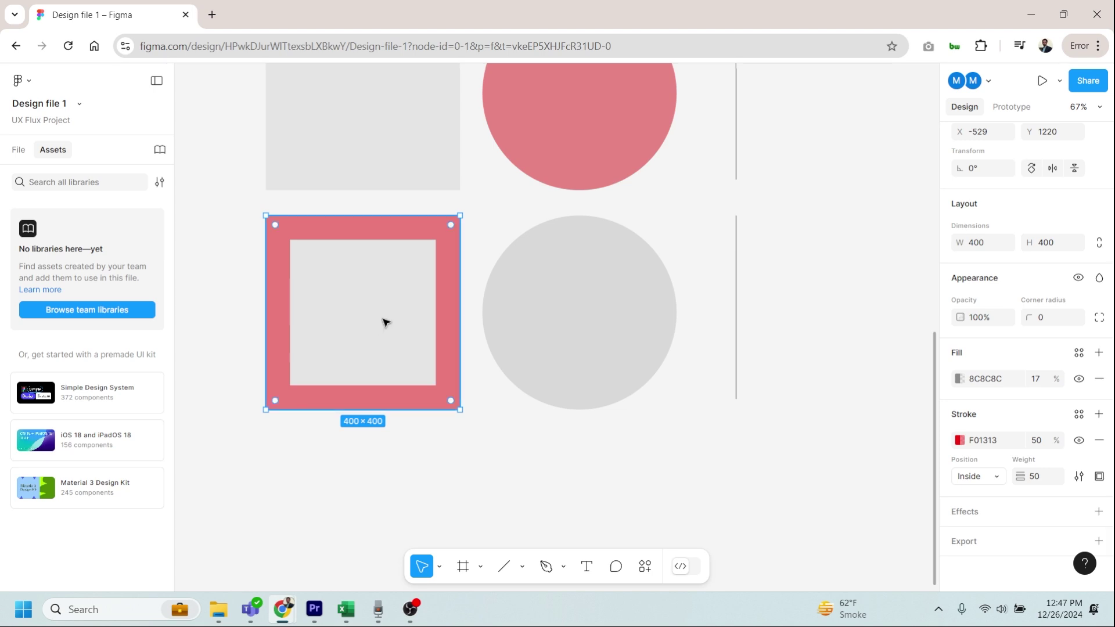
Try the third-row square's stroke position as Outside and as Center
left_click(997, 477)
left_click(997, 495)
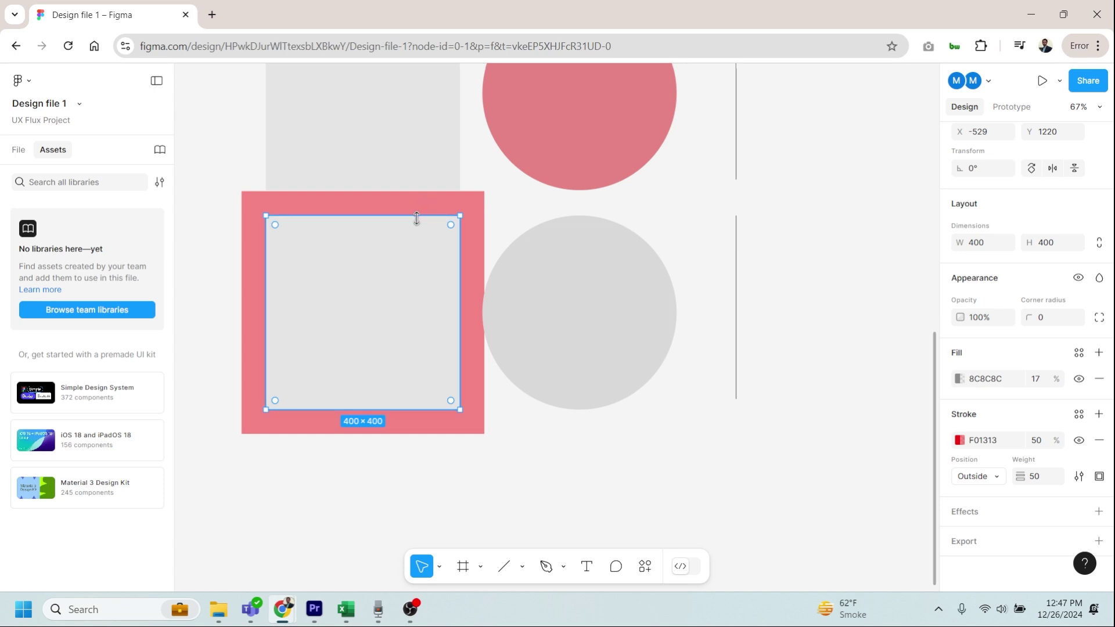
left_click(998, 480)
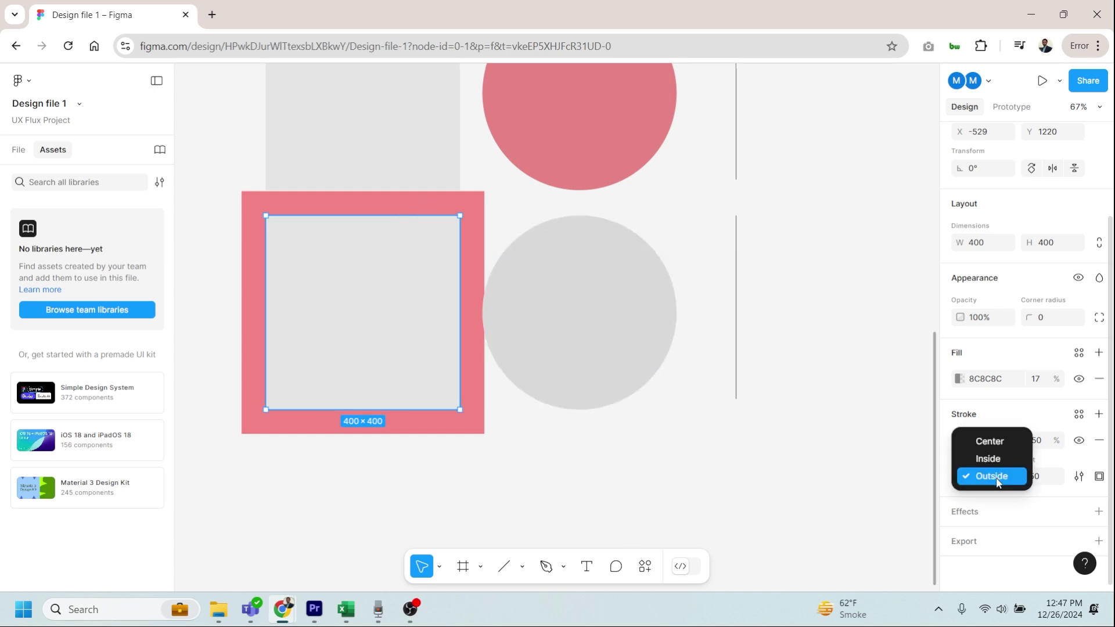
left_click(994, 448)
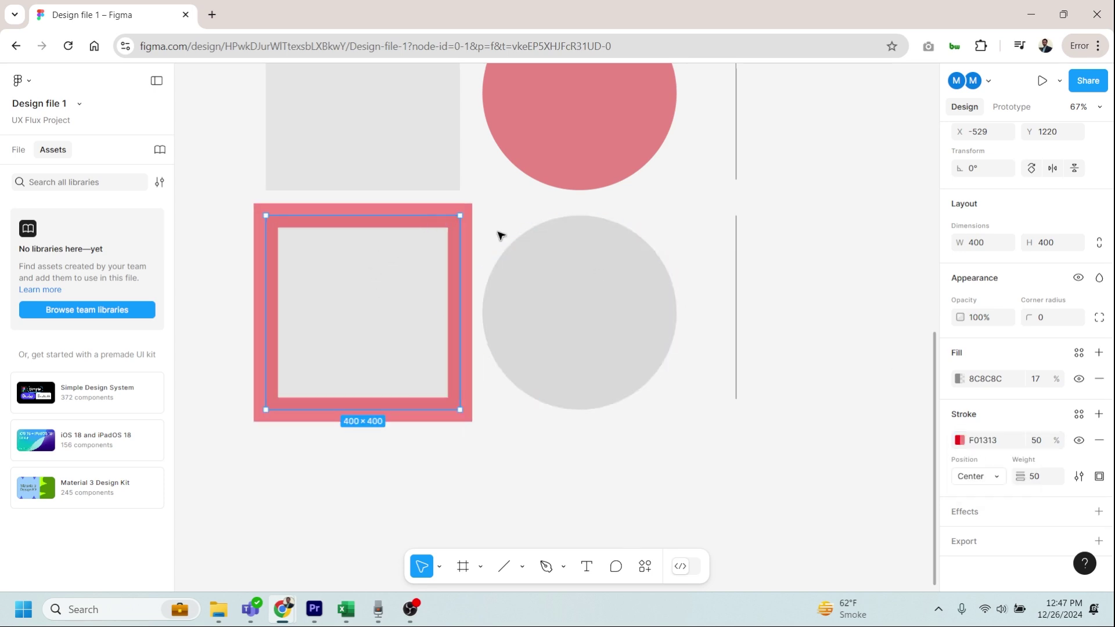
left_click(472, 474)
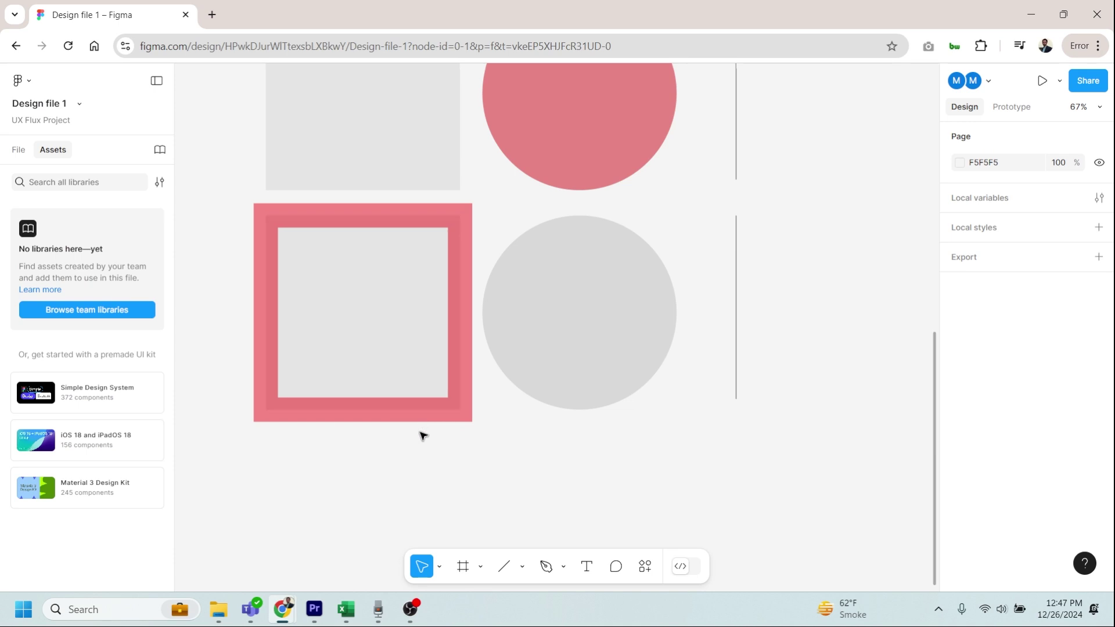
Set the third-row square's stroke position to Inside and its weight to 20
left_click(451, 424)
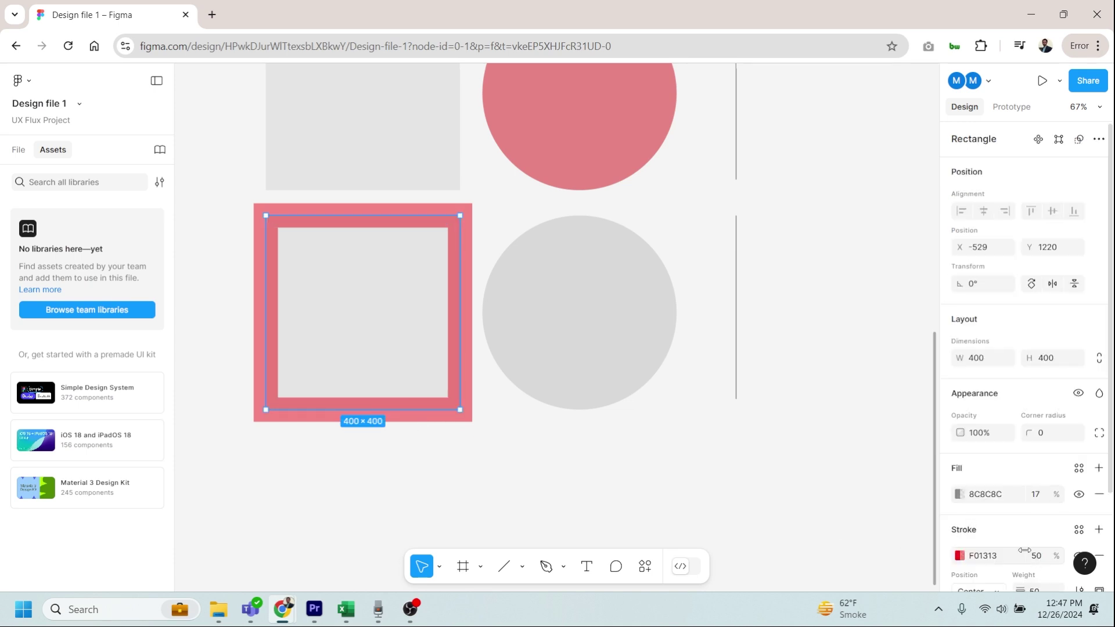
scroll(1035, 504, "down", 2)
mouse_move(1020, 477)
left_mouse_down()
mouse_move(1098, 474)
mouse_move(33, 474)
mouse_move(1088, 470)
mouse_move(1016, 477)
left_mouse_up()
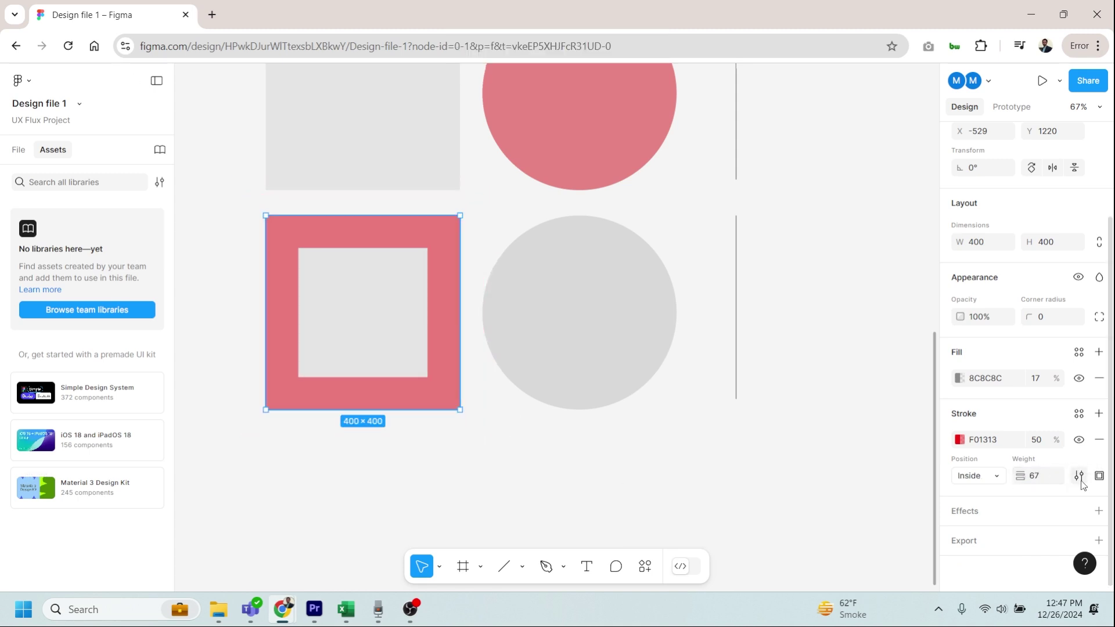
left_click(1079, 475)
key("Escape")
left_click(1034, 476)
type("20")
key("Return")
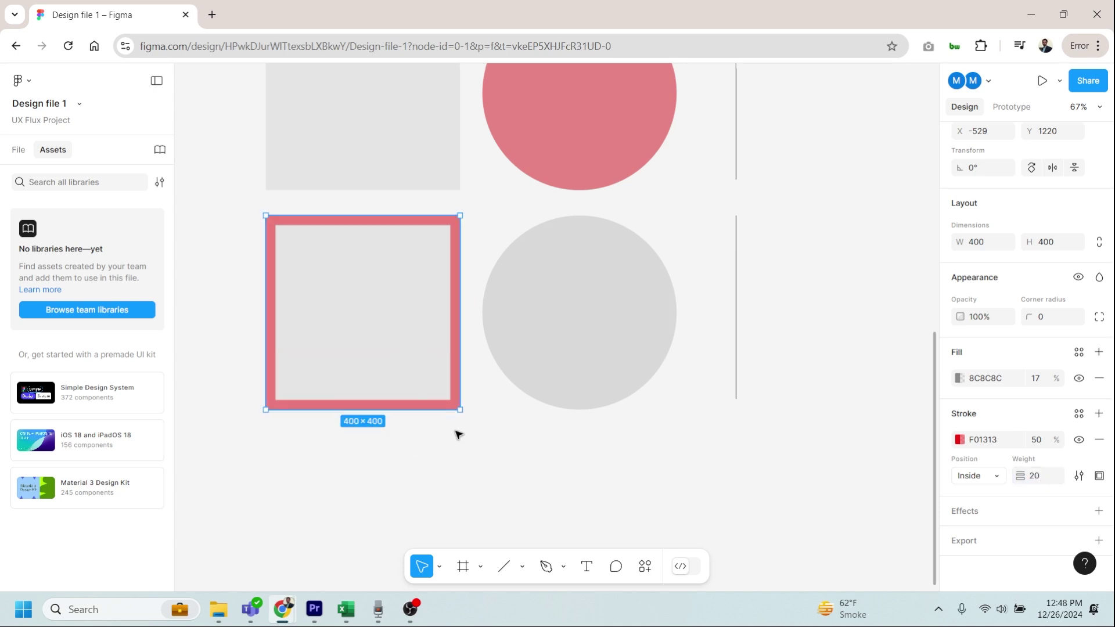
Add an inside stroke to the third-row circle with color 000000 and weight 30
left_click(587, 366)
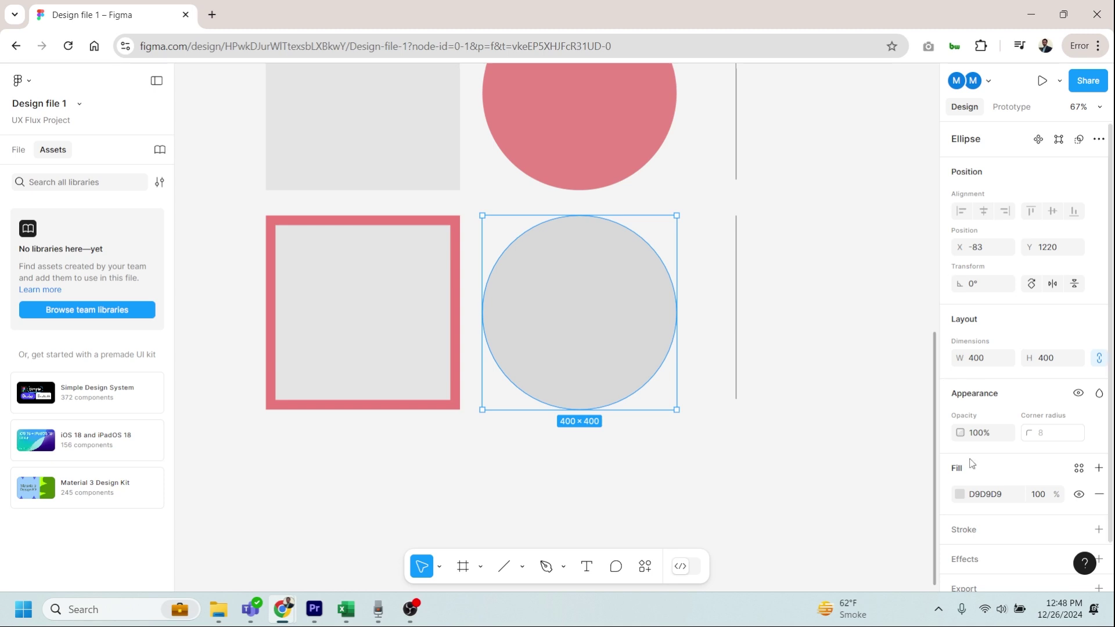
left_click(1099, 529)
scroll(1038, 497, "down", 2)
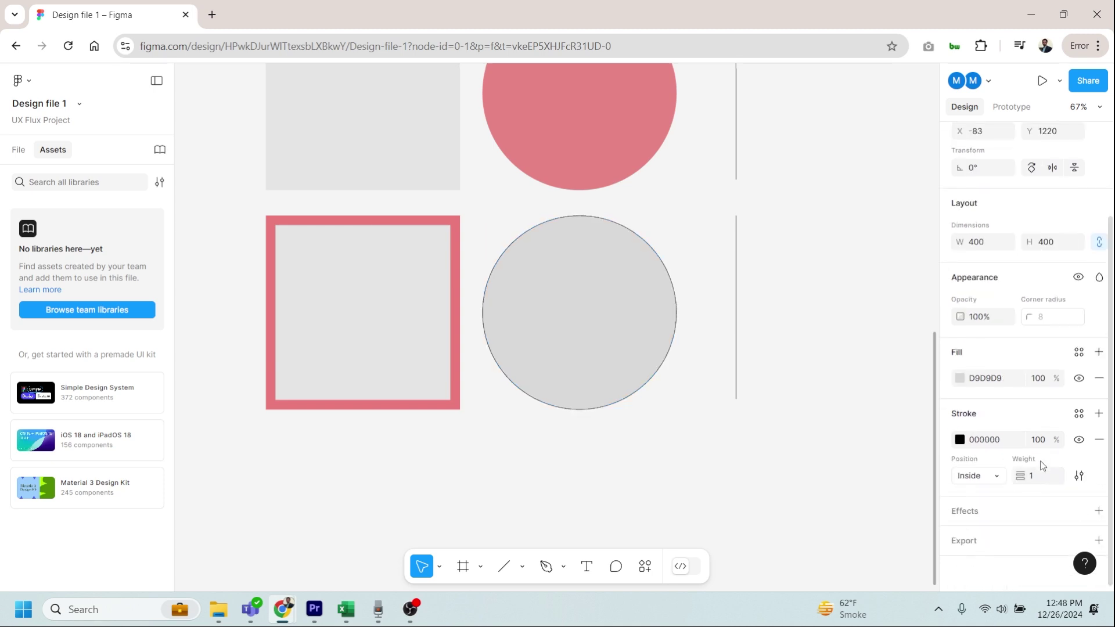
mouse_move(1023, 479)
left_mouse_down()
mouse_move(1058, 479)
mouse_move(1007, 488)
left_mouse_up()
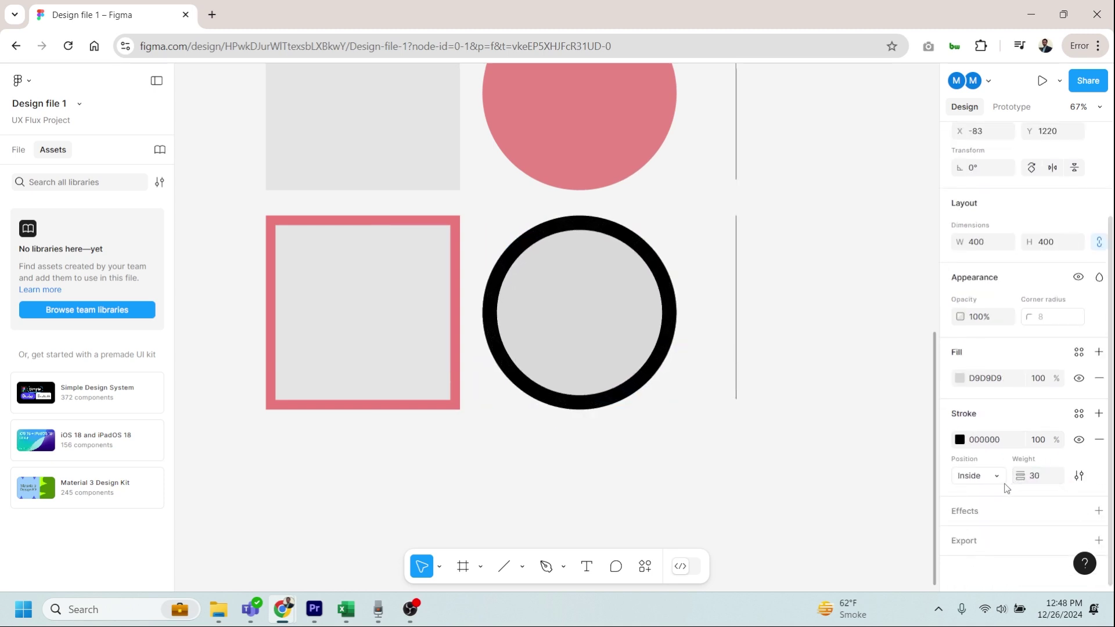
Raise the third-row circle's stroke weight to 100 and reduce it to roughly half that
left_click(1035, 476)
type("100")
key("Return")
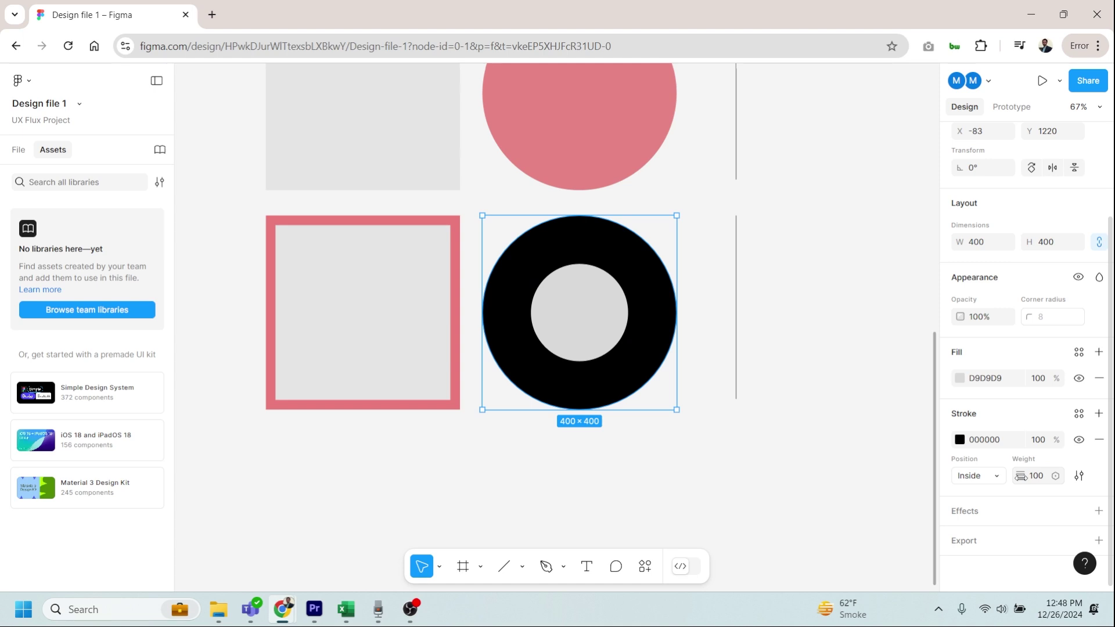
mouse_move(1021, 476)
left_mouse_down()
mouse_move(921, 469)
mouse_move(991, 469)
mouse_move(952, 468)
left_mouse_up()
Duplicate the third-row square, circle and line into a fourth row at Y 1689, with the square and circle copies without strokes
mouse_move(779, 419)
left_mouse_down()
mouse_move(459, 340)
mouse_move(399, 341)
left_mouse_up()
scroll(418, 351, "down", 5)
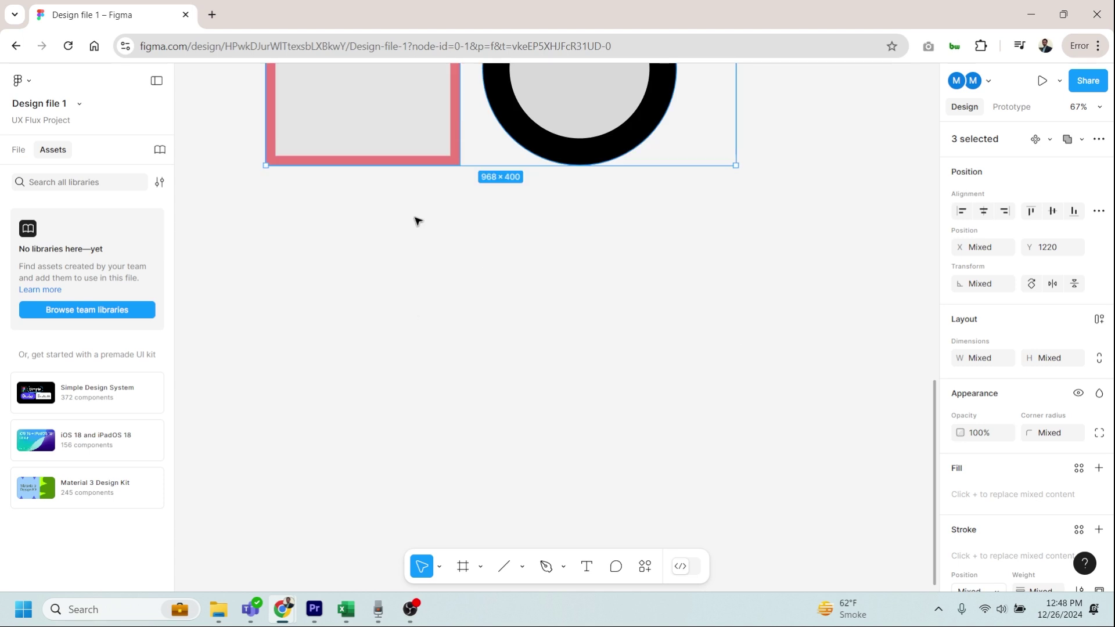
left_click_drag(416, 162, 416, 320, "alt")
left_click(416, 320)
scroll(1022, 465, "down", 2)
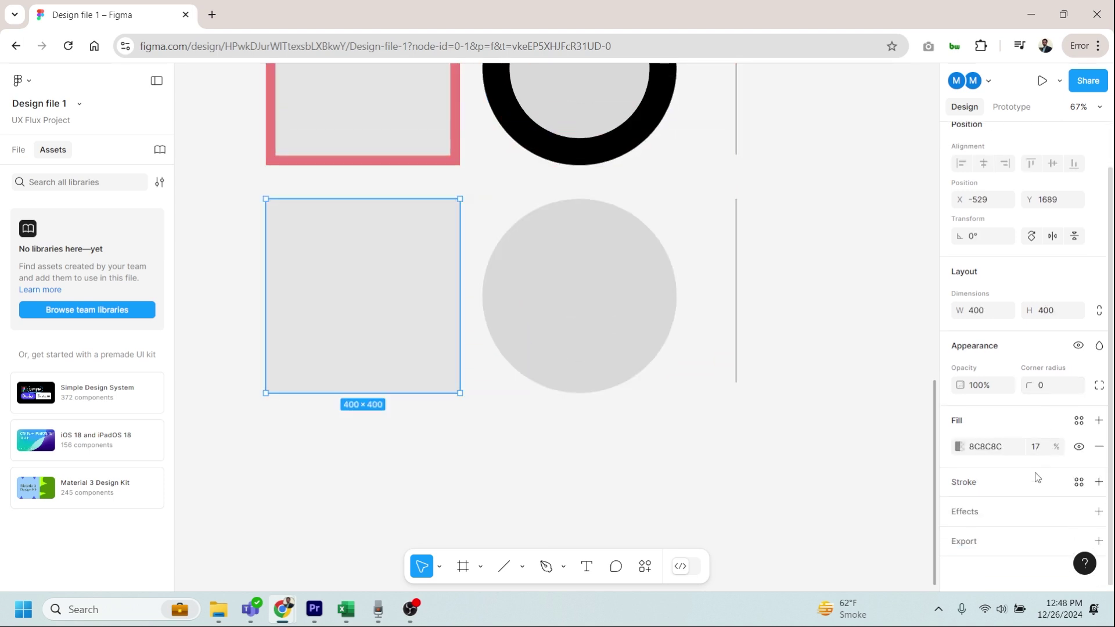
Add a drop shadow effect to the fourth-row square
left_click(1098, 512)
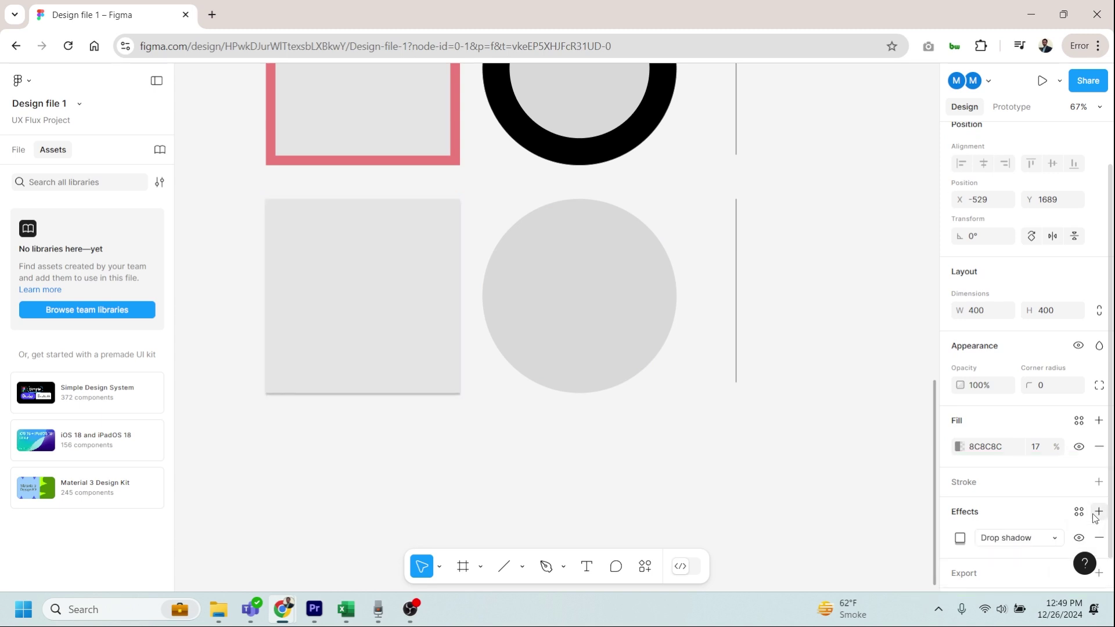
left_click(1025, 540)
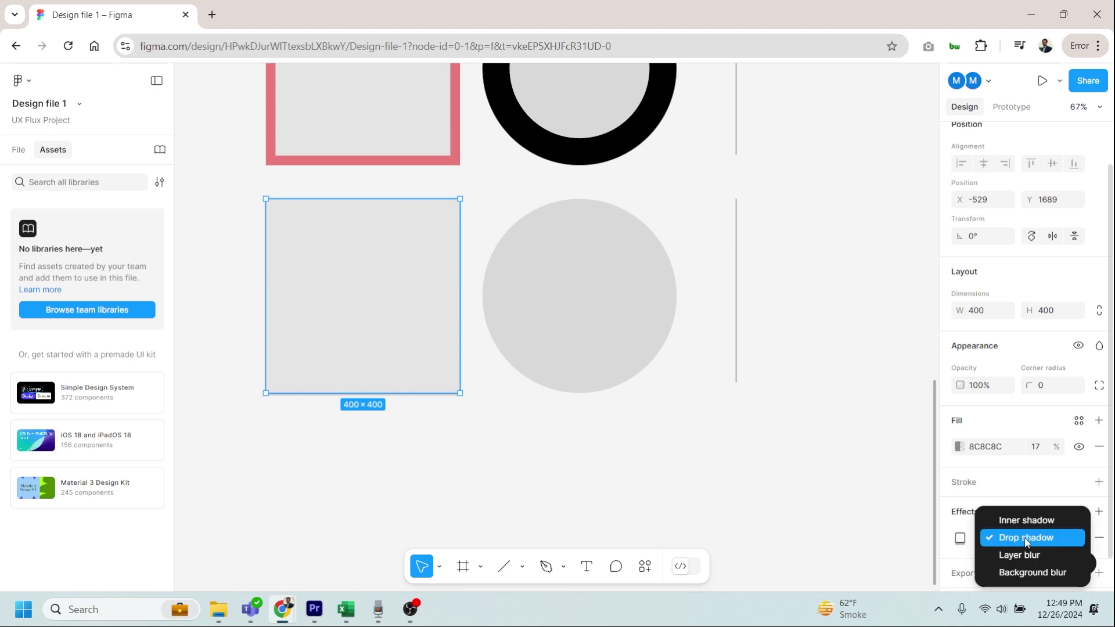
left_click(1025, 539)
left_click(436, 462)
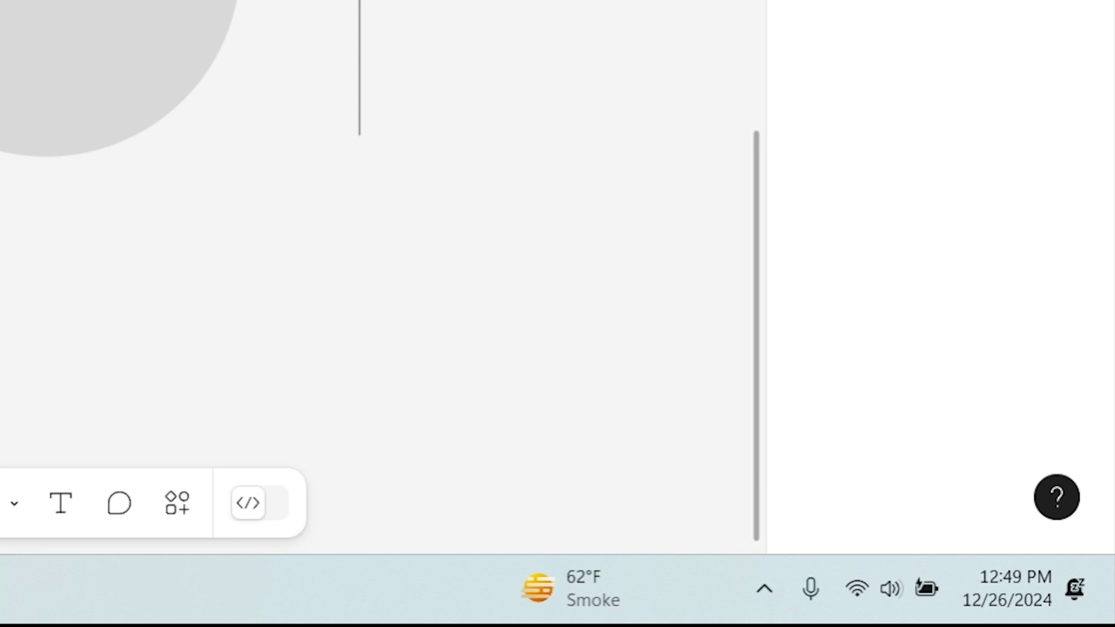
key("ctrl+z")
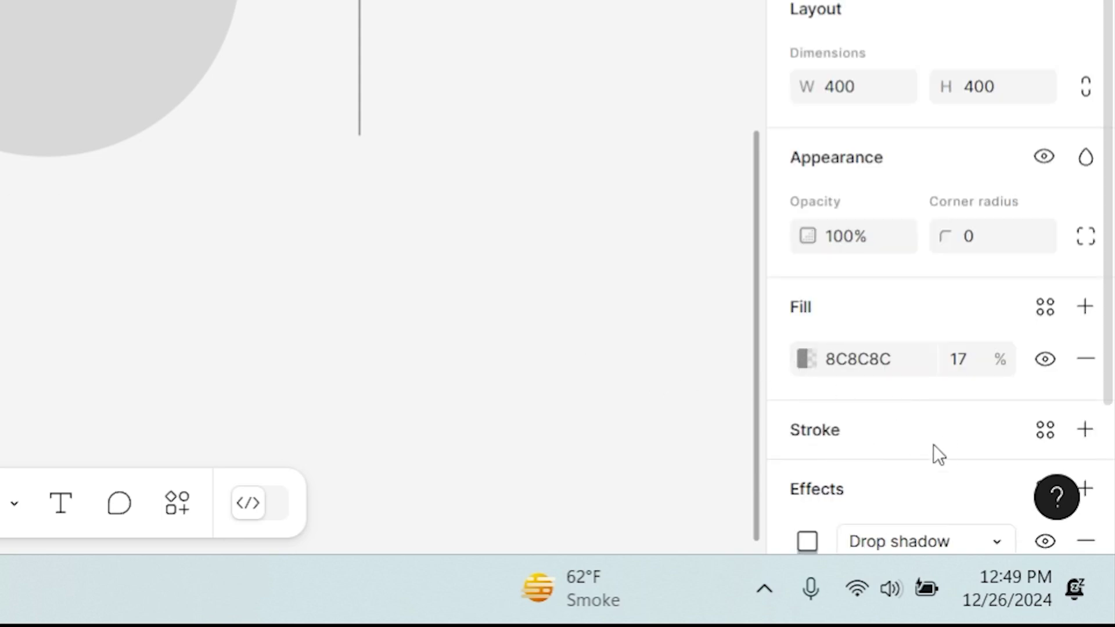
Set the fourth-row square's drop shadow position to X 8, Y 8 and its blur to 20
scroll(924, 430, "down", 3)
left_click(813, 388)
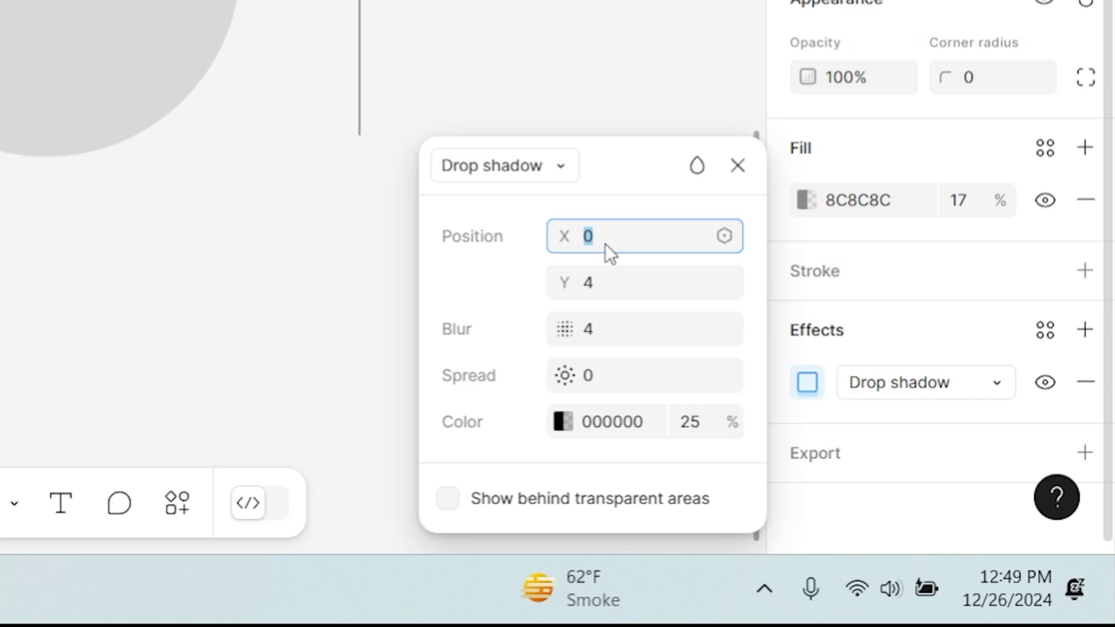
type("8")
key("Tab")
type("8")
key("Tab")
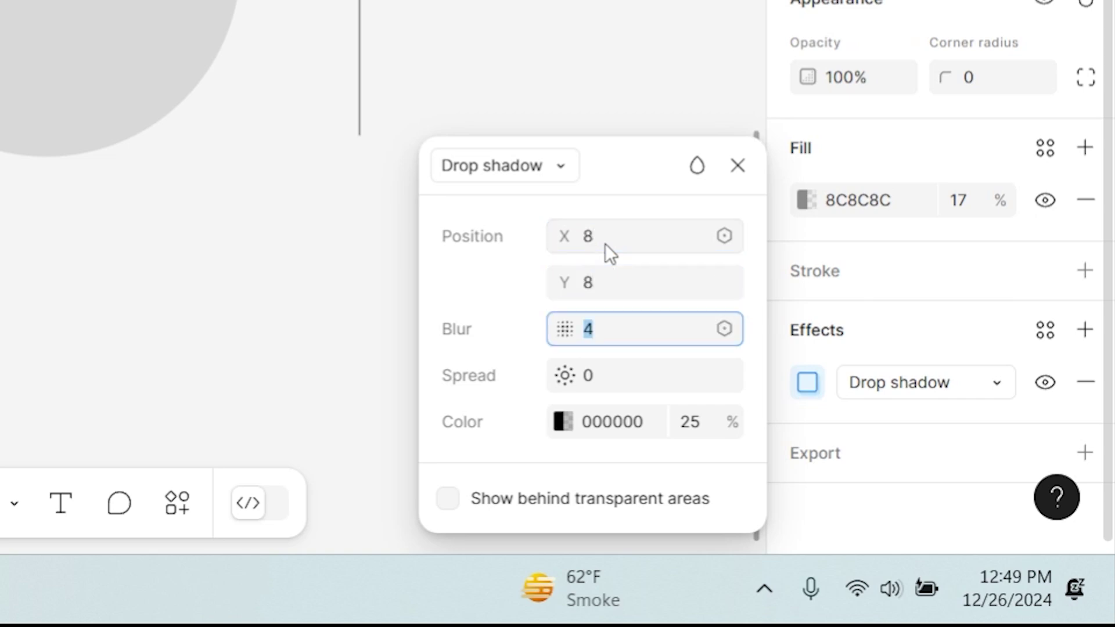
type("20")
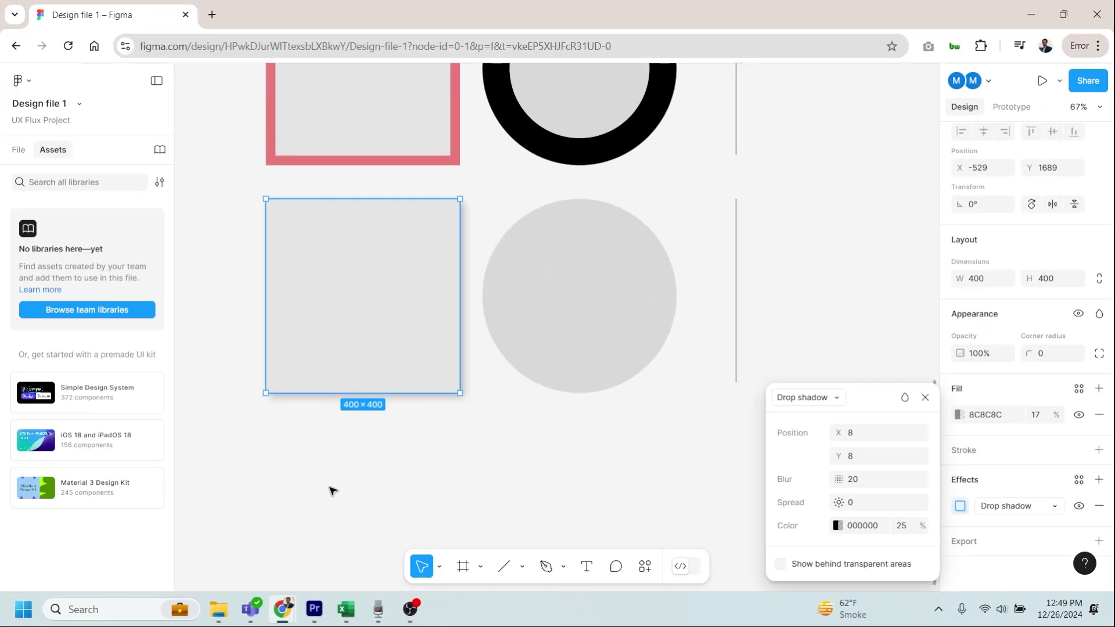
left_click(332, 491)
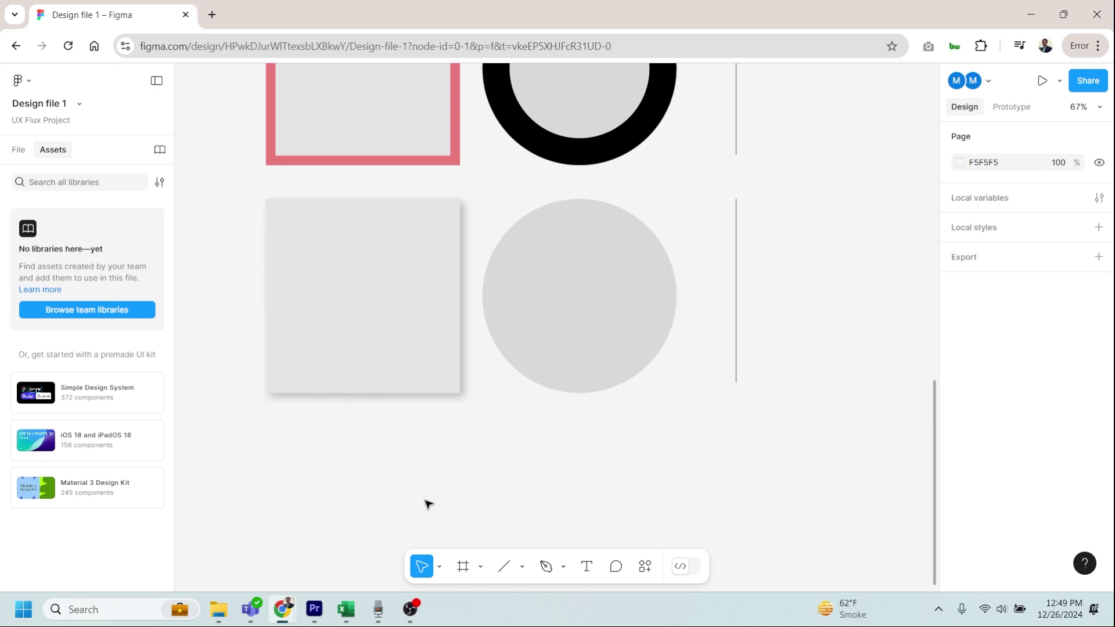
Try Inner shadow as the fourth-row square's effect type and return it to Drop shadow
left_click(378, 366)
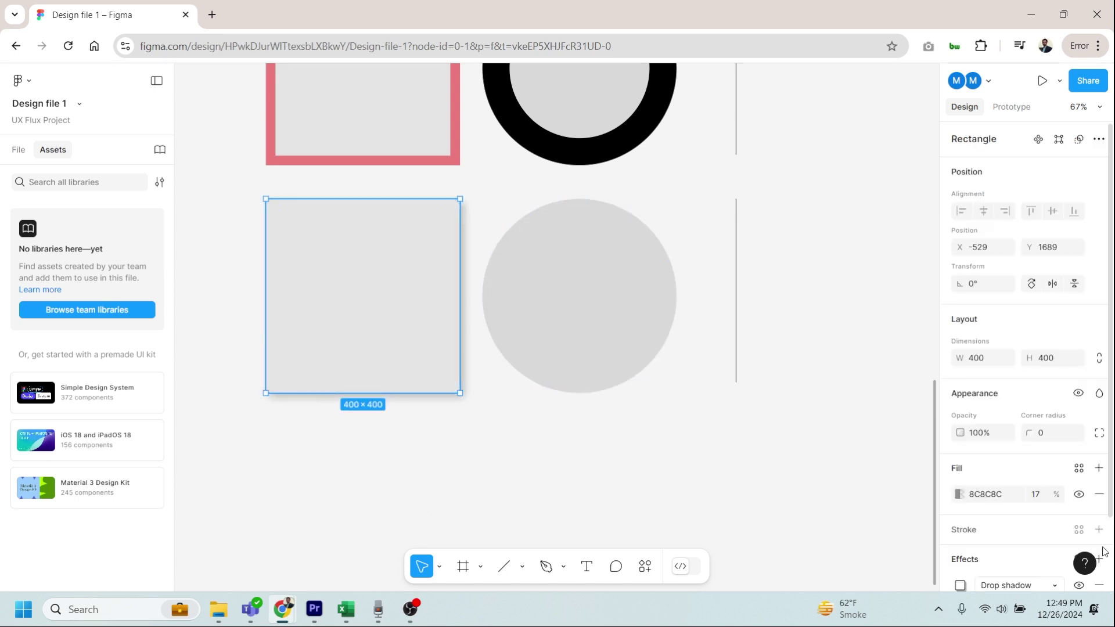
scroll(991, 506, "down", 2)
left_click(960, 506)
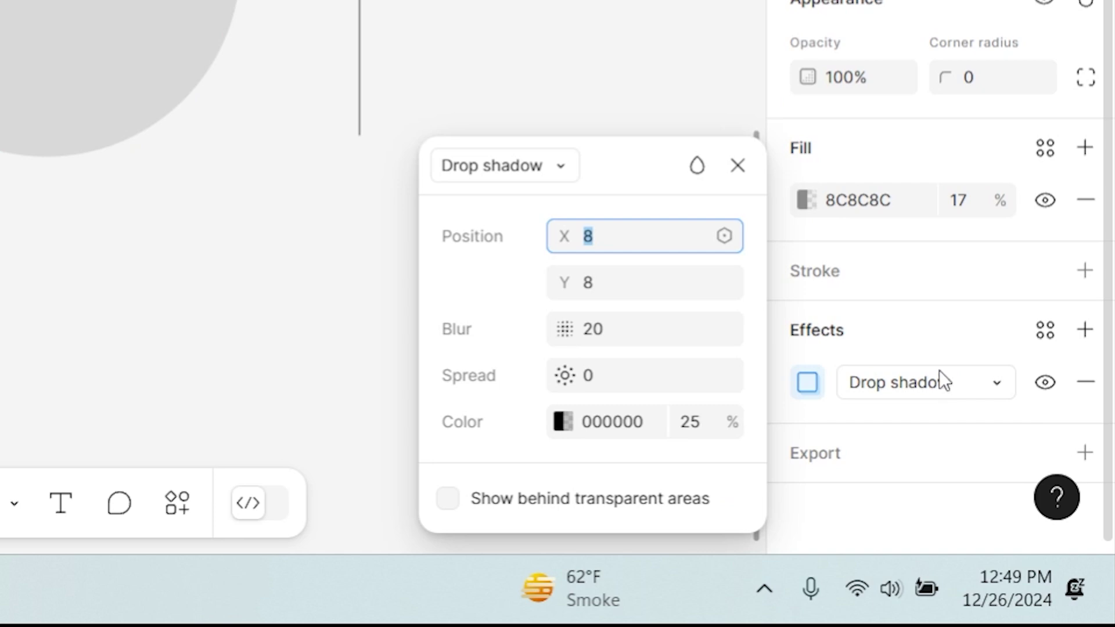
left_click(939, 375)
left_click(983, 344)
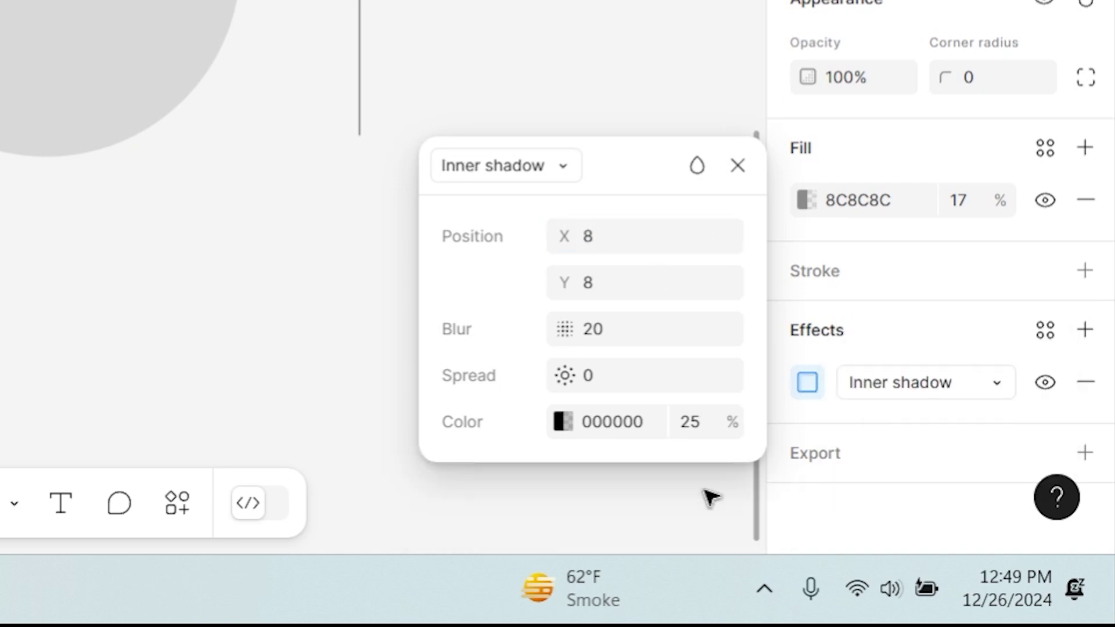
left_click(892, 381)
left_click(897, 416)
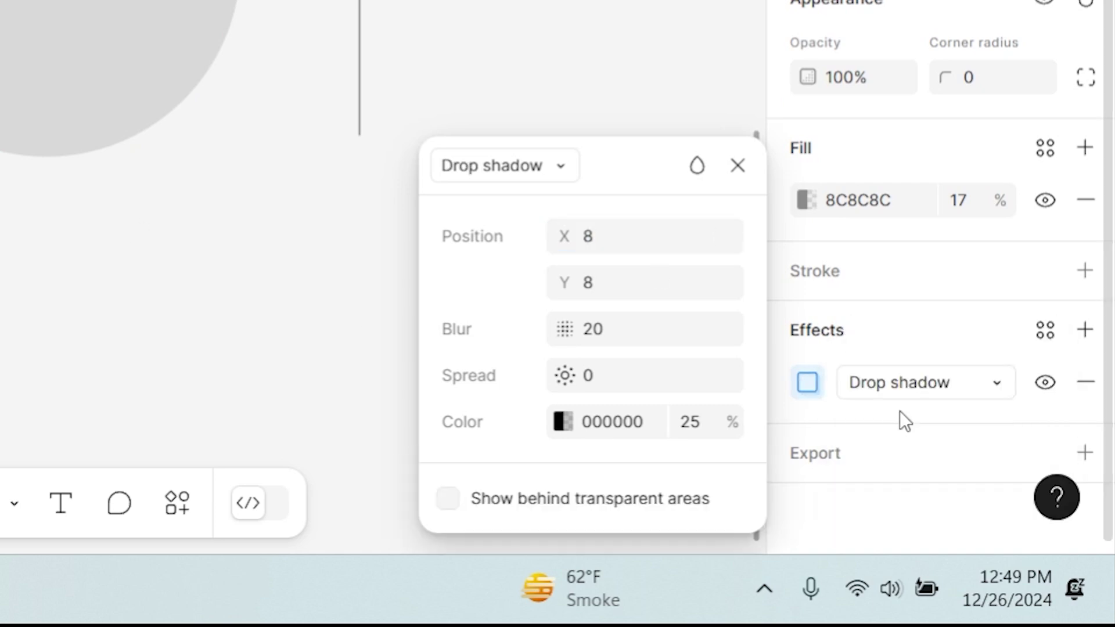
Change the fourth-row square's effect type to Layer blur
left_click(921, 382)
left_click(927, 417)
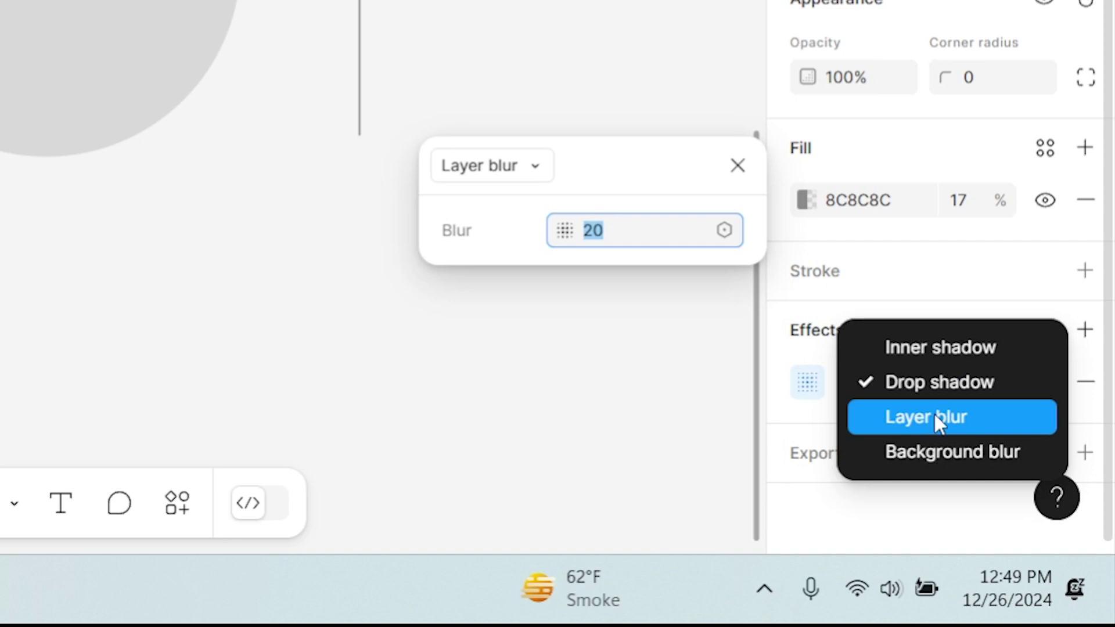
left_click(936, 418)
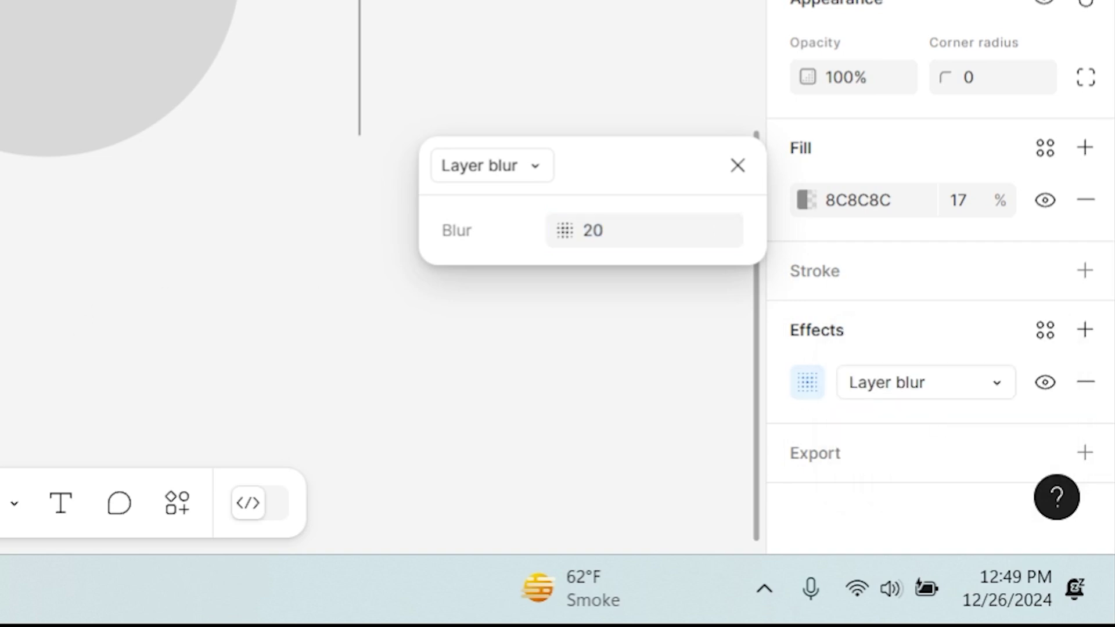
left_click(5, 407)
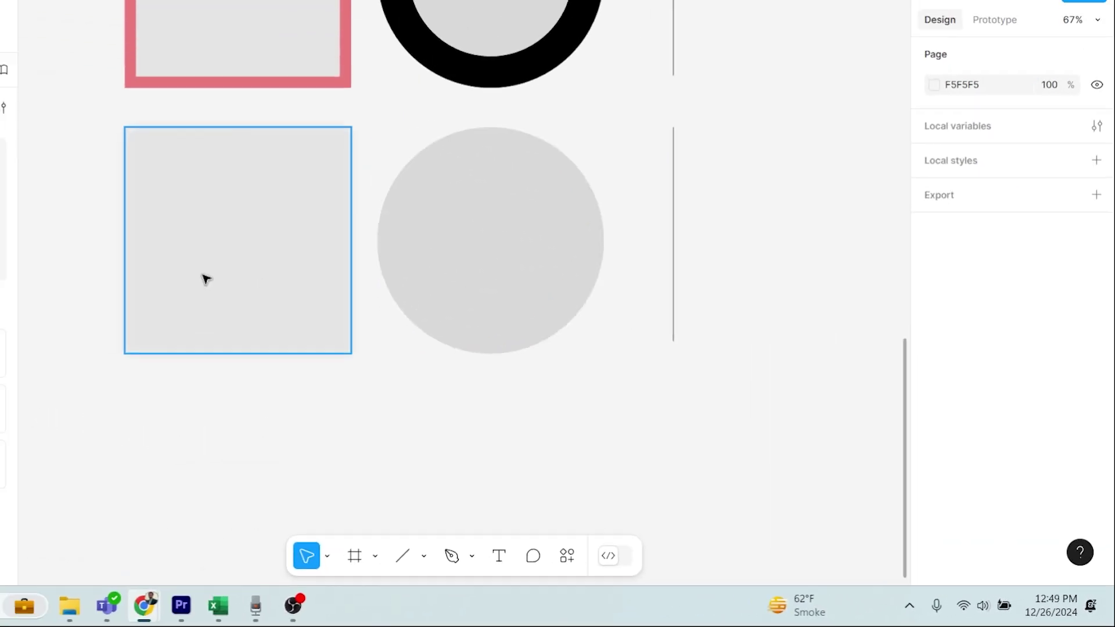
Switch the fourth-row square's effect from layer blur to Background blur
left_click(203, 279)
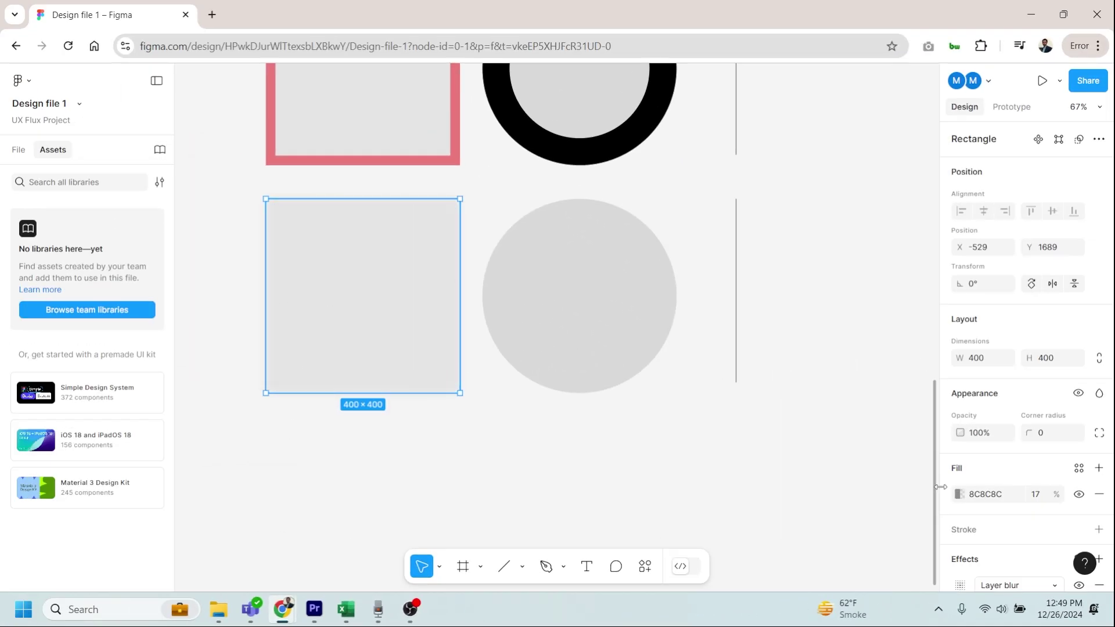
scroll(1028, 531, "down", 2)
left_click(1022, 506)
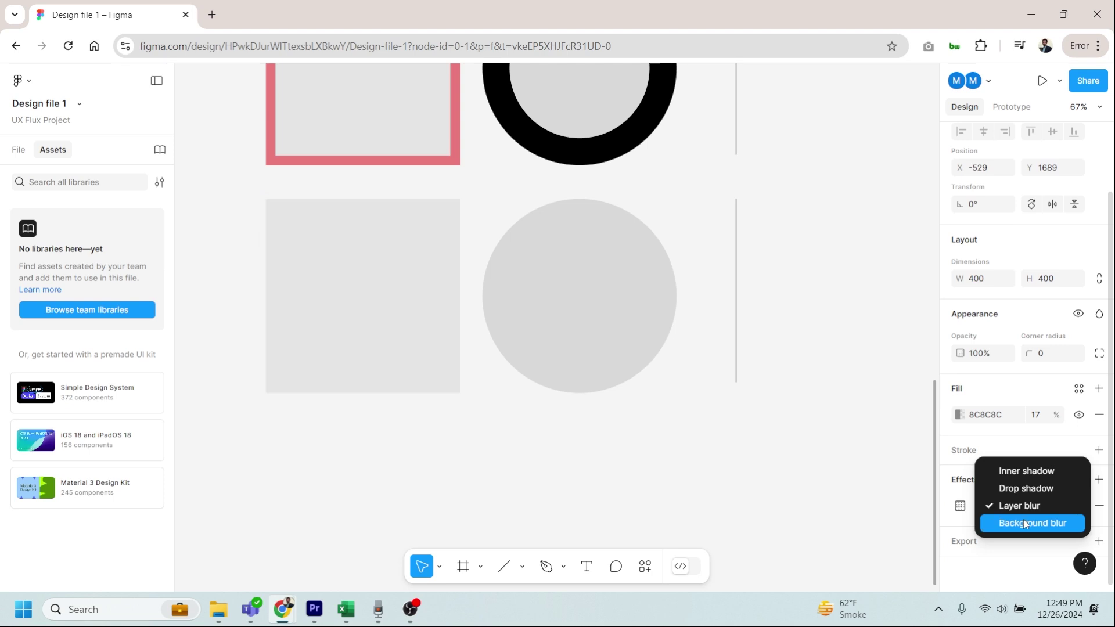
left_click(1023, 520)
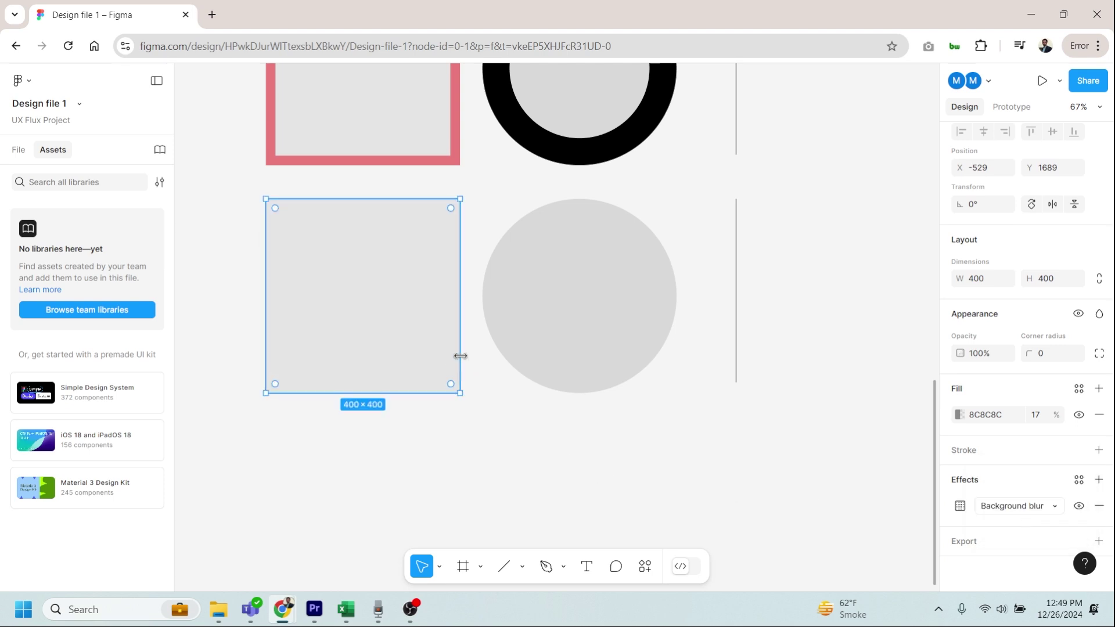
Add an effect to the fourth-row circle and set its type to Inner shadow
left_click_drag(460, 354, 671, 374)
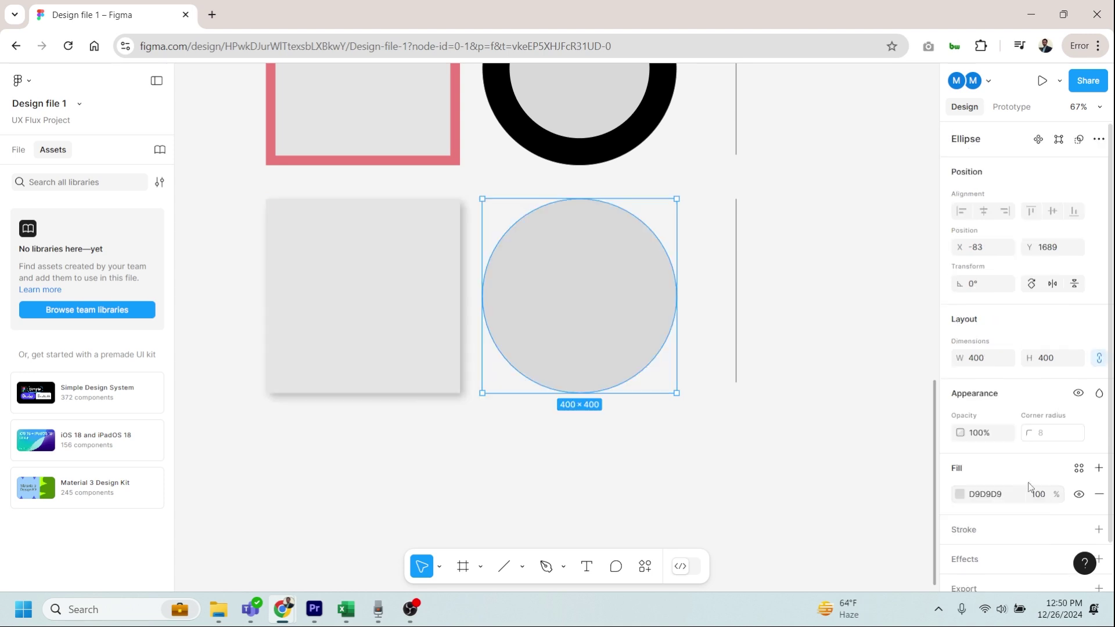
scroll(1045, 497, "down", 2)
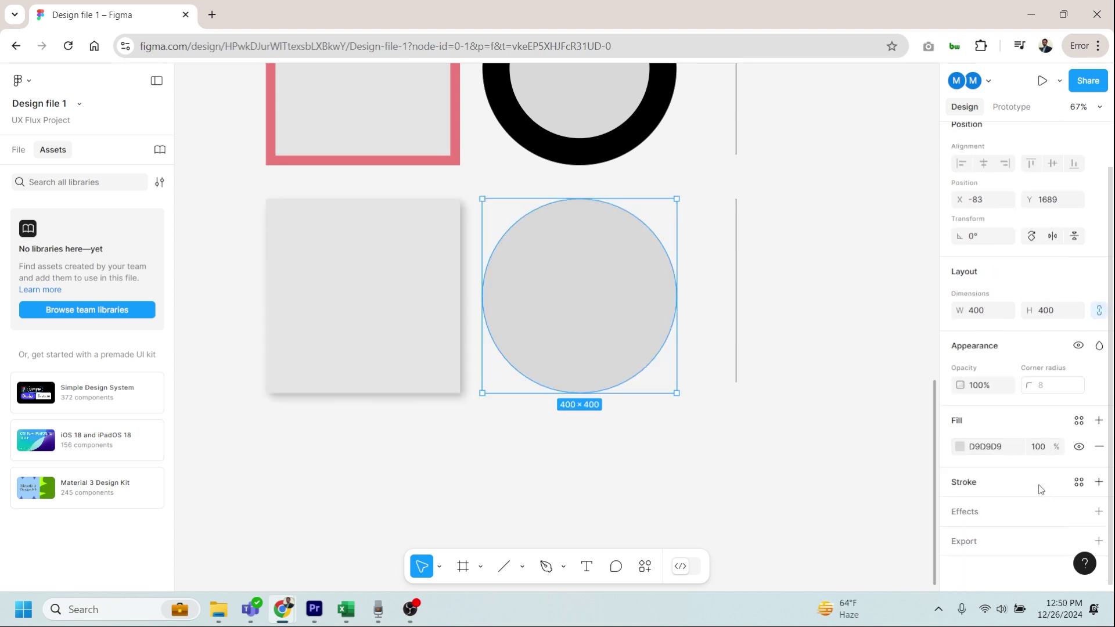
left_click(1100, 511)
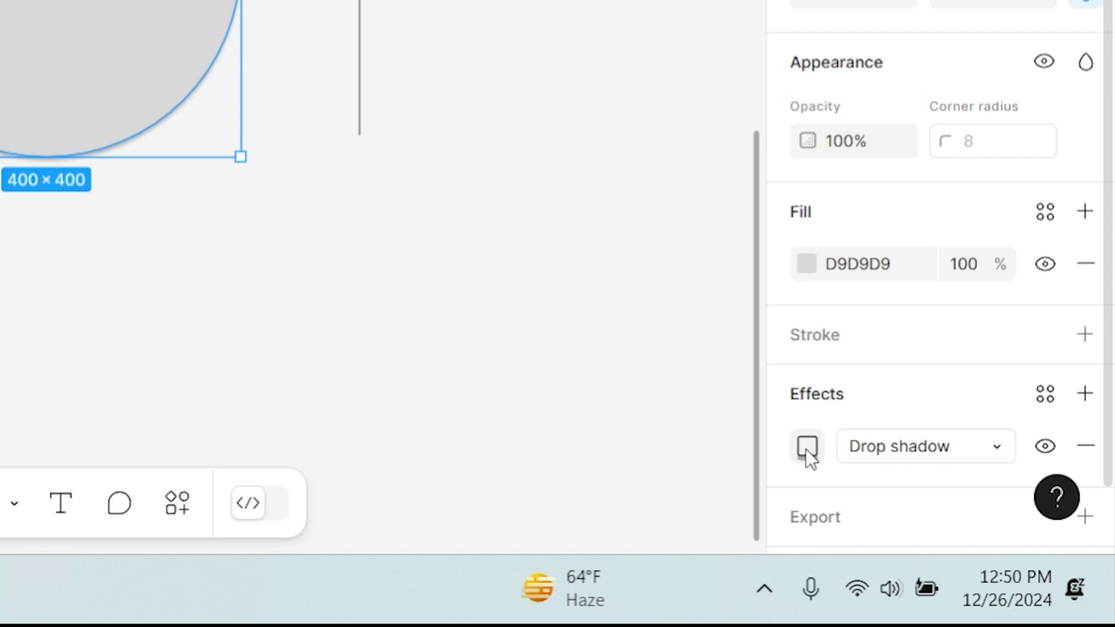
scroll(905, 410, "down", 1)
left_click(895, 383)
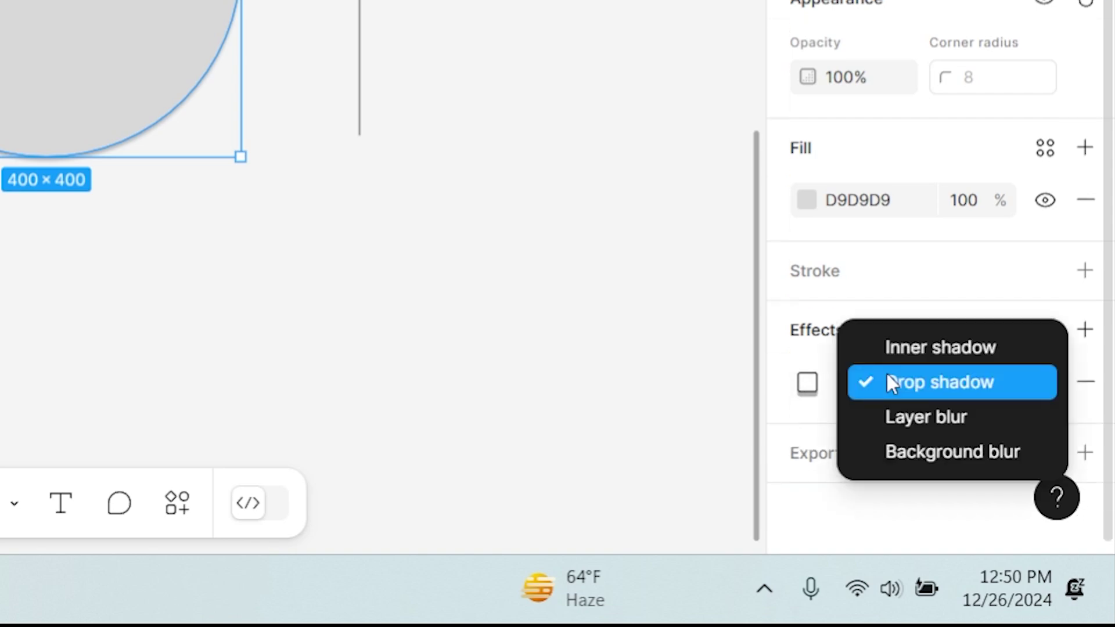
left_click(913, 349)
Set the fourth-row circle's inner shadow position to X 8, Y 8 and its blur to 20
left_click(807, 382)
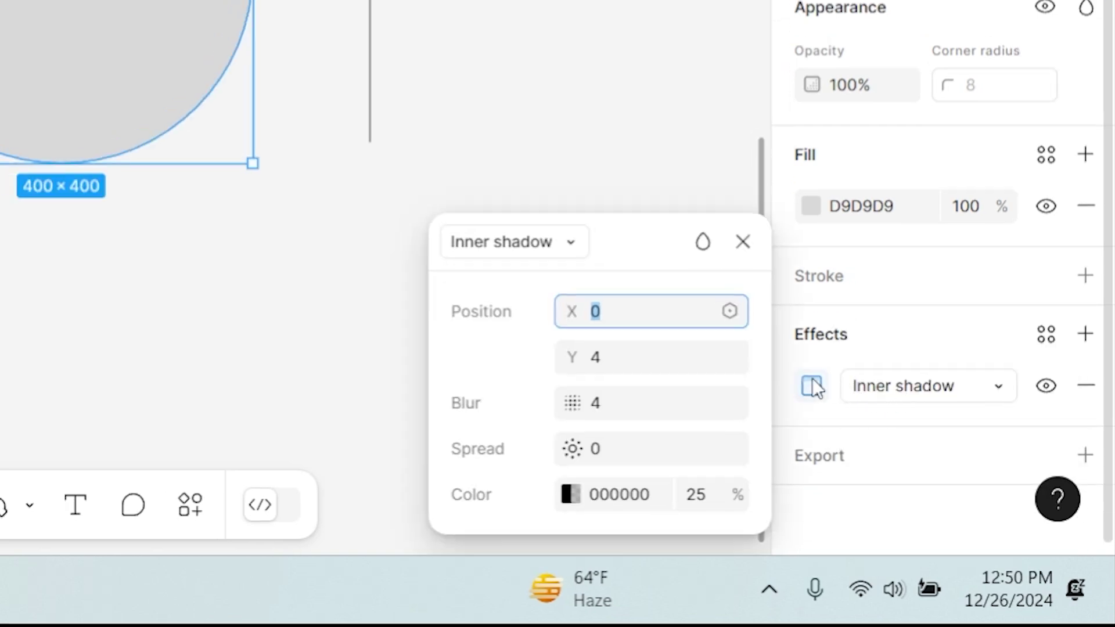
type("8")
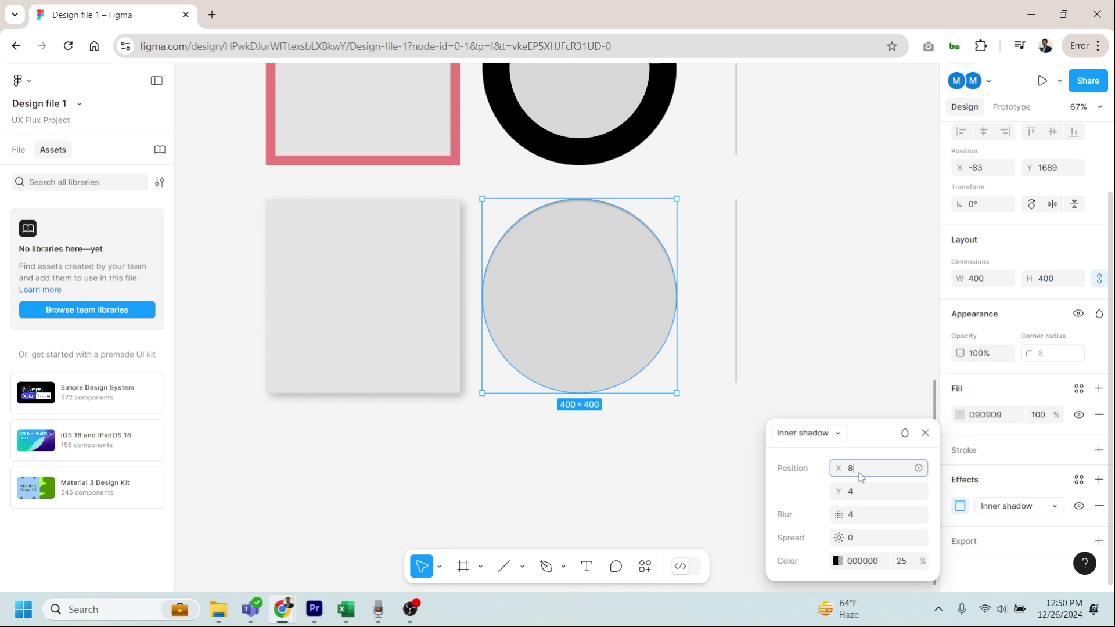
key("Tab")
type("8")
key("Tab")
type("20")
key("Tab")
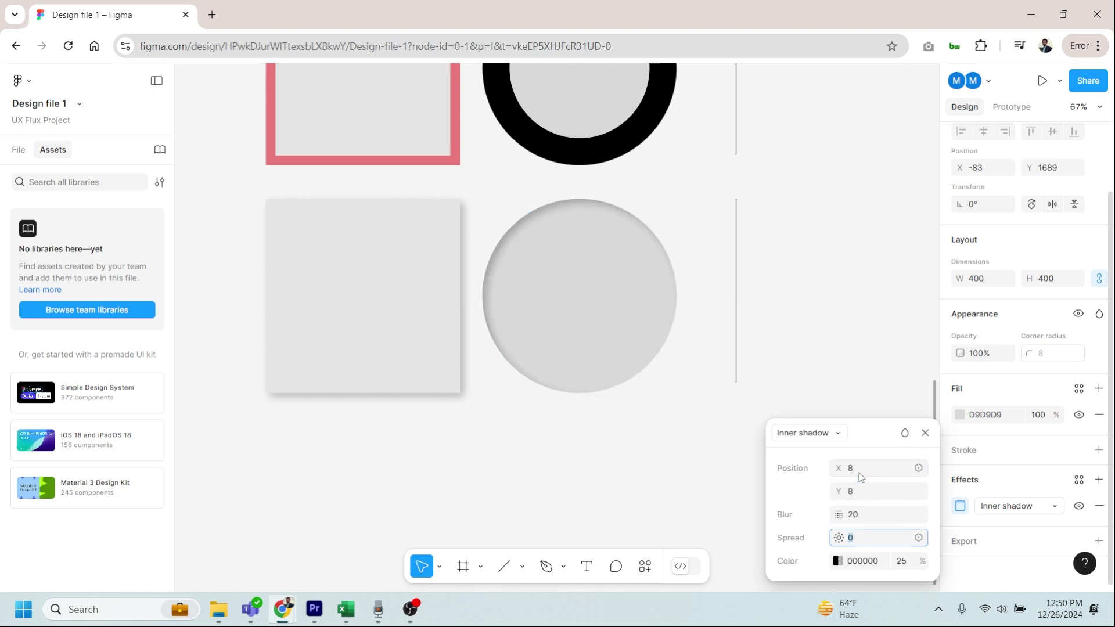
left_click(649, 344)
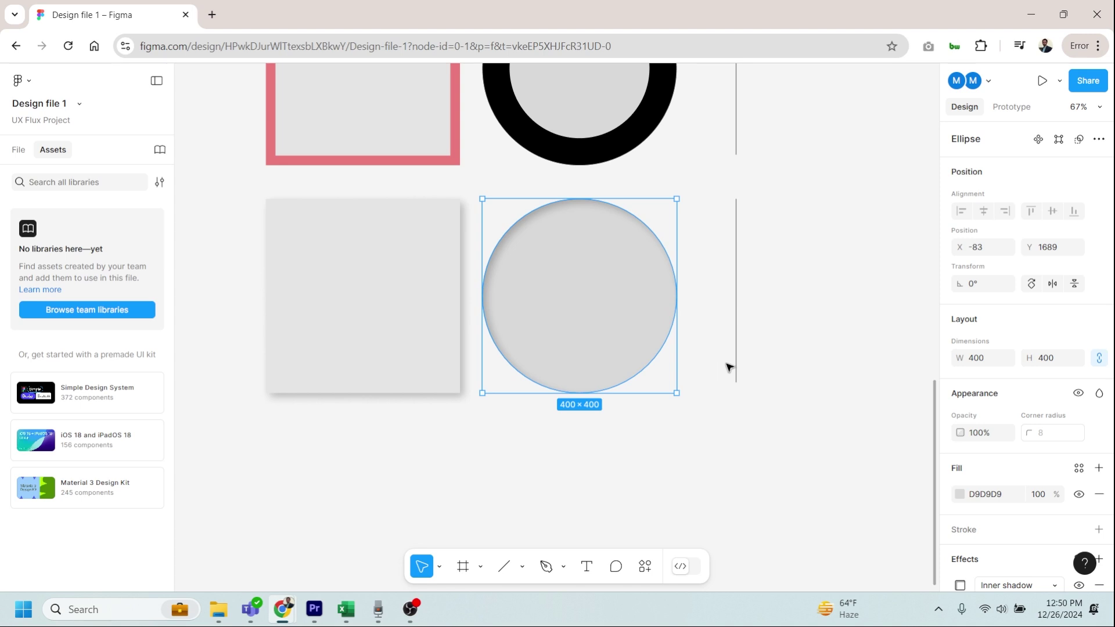
Add a drop shadow effect to the fourth-row vertical line
scroll(672, 372, "down", 3)
scroll(650, 400, "up", 3)
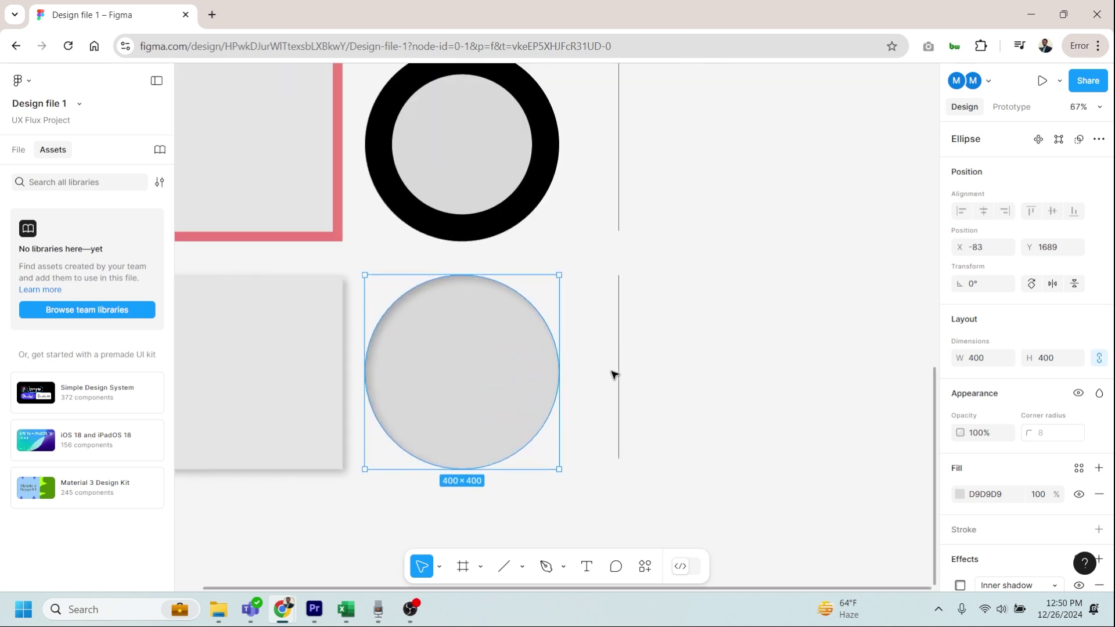
left_click(619, 371)
scroll(964, 453, "down", 2)
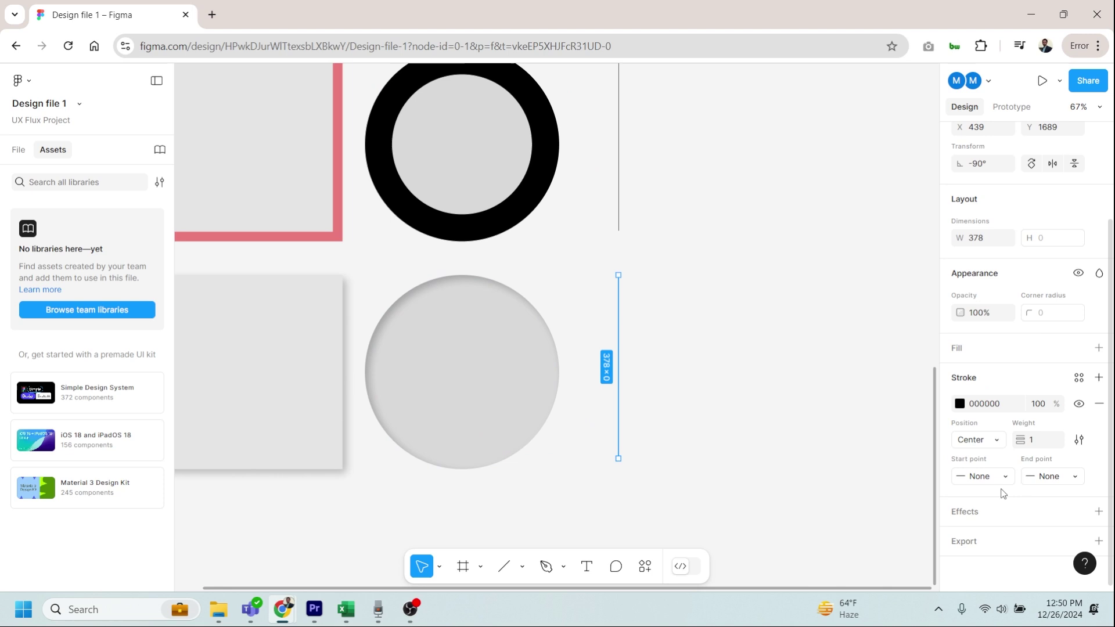
left_click(1099, 511)
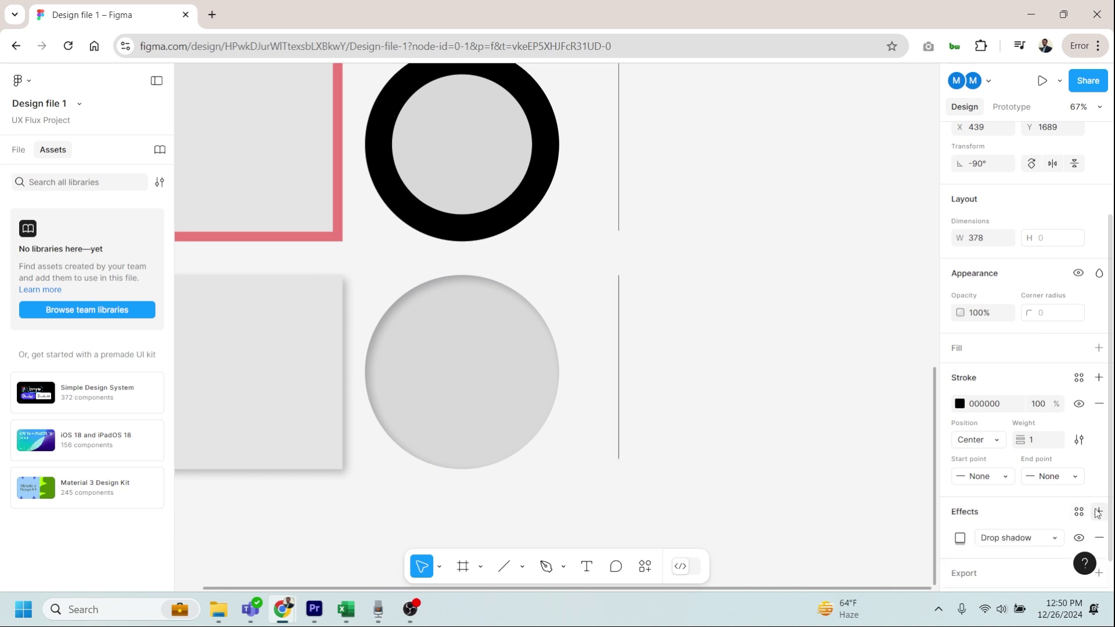
Set the fourth-row line's drop shadow position to X 8, Y 8 and its blur to 8
left_click(960, 538)
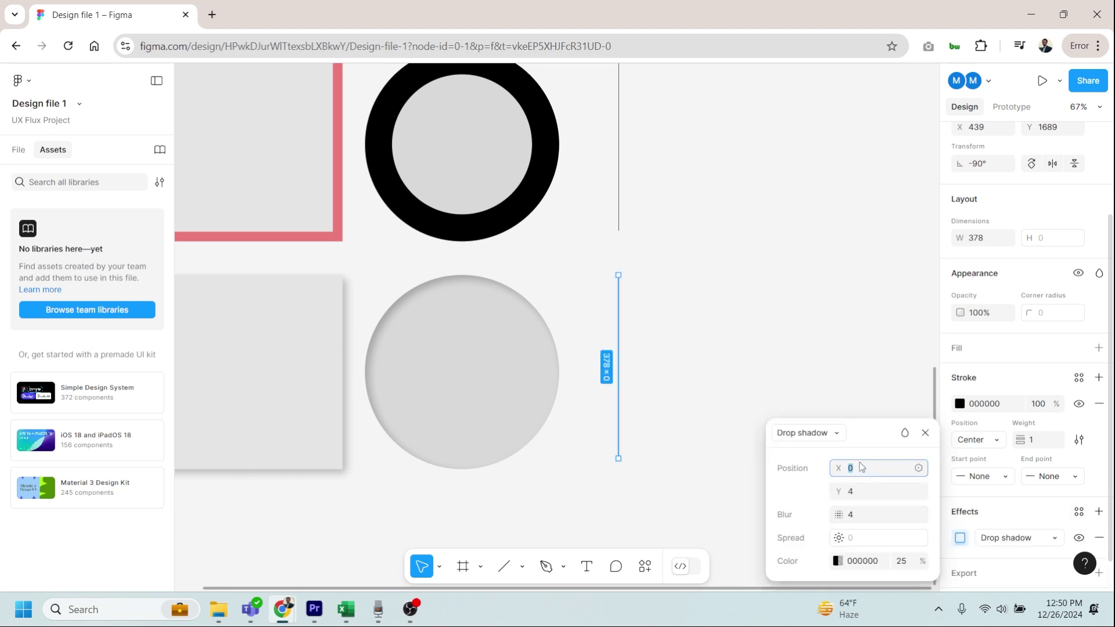
type("8")
key("Tab")
type("8")
key("Tab")
type("8")
key("Tab")
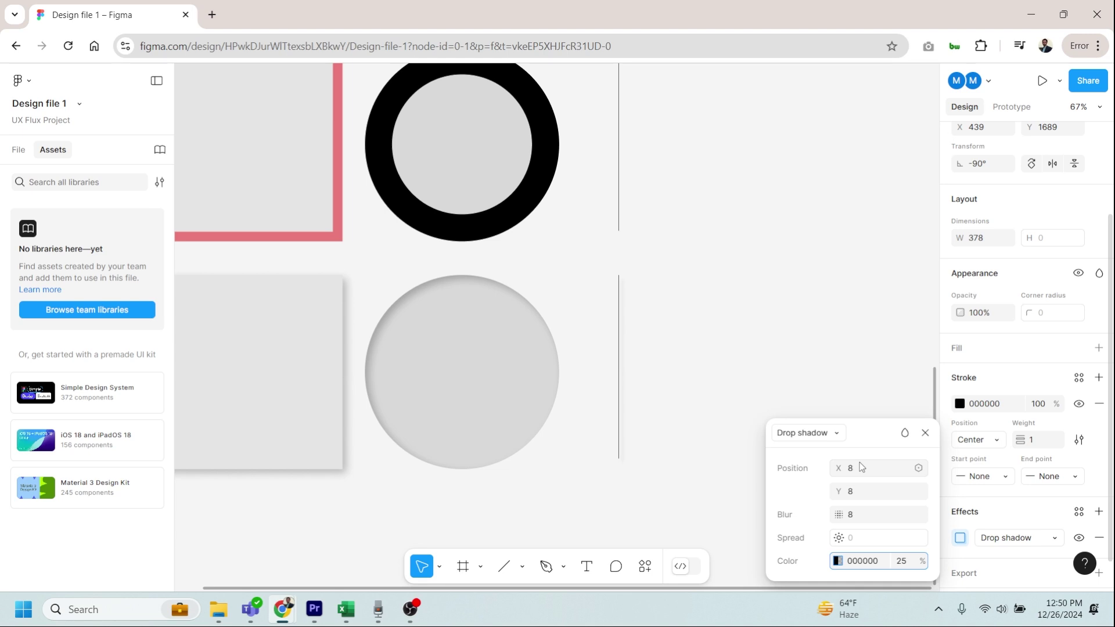
left_click(712, 405)
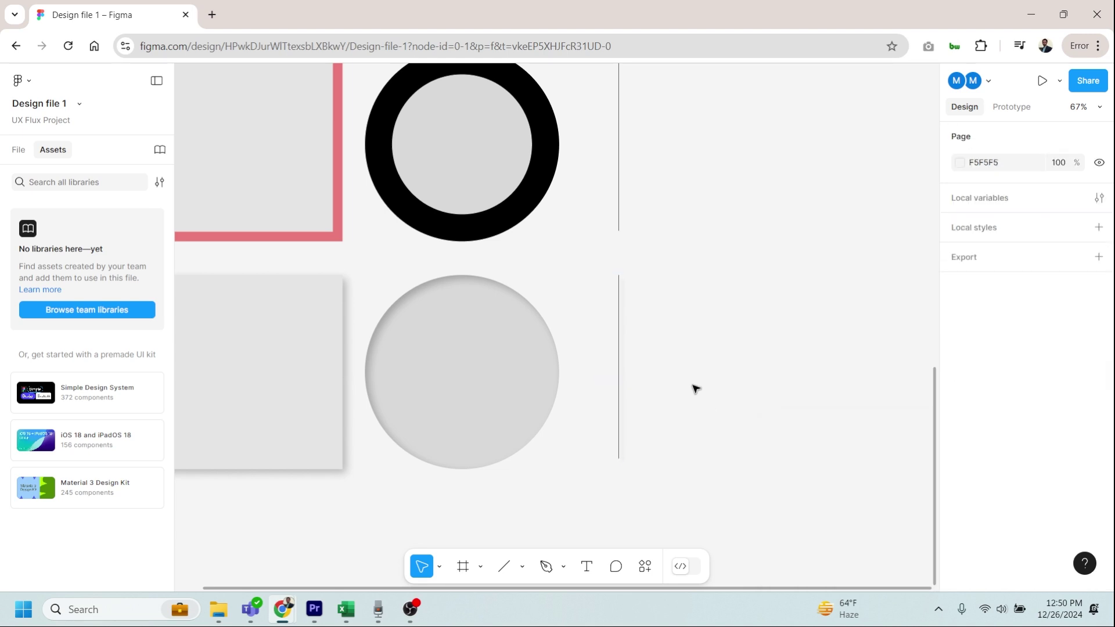
scroll(610, 374, "up", 5)
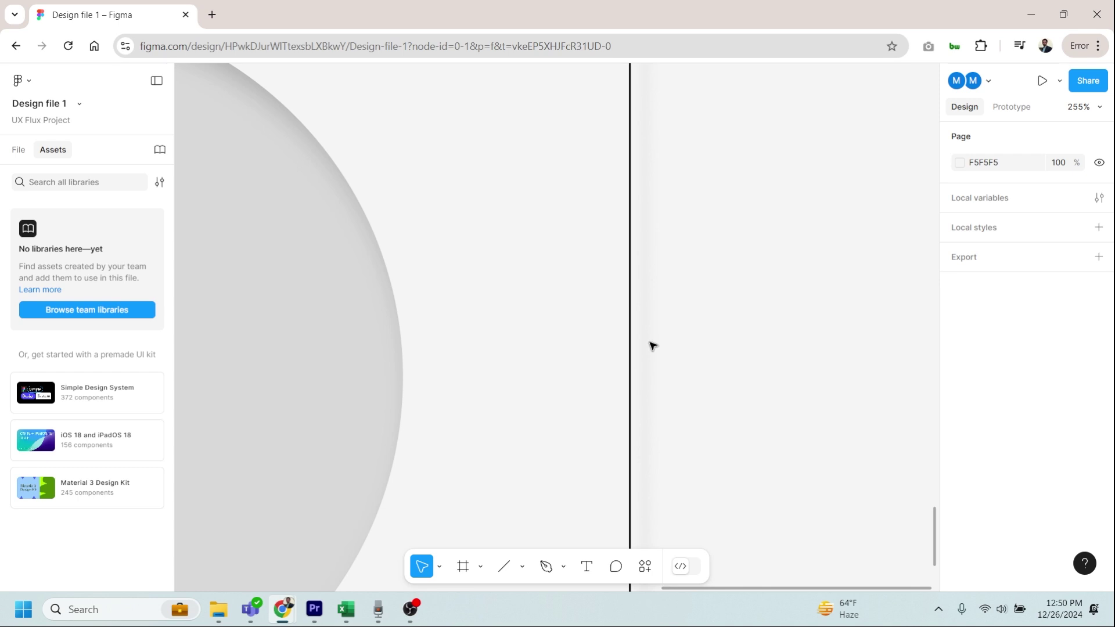
scroll(653, 346, "down", 5)
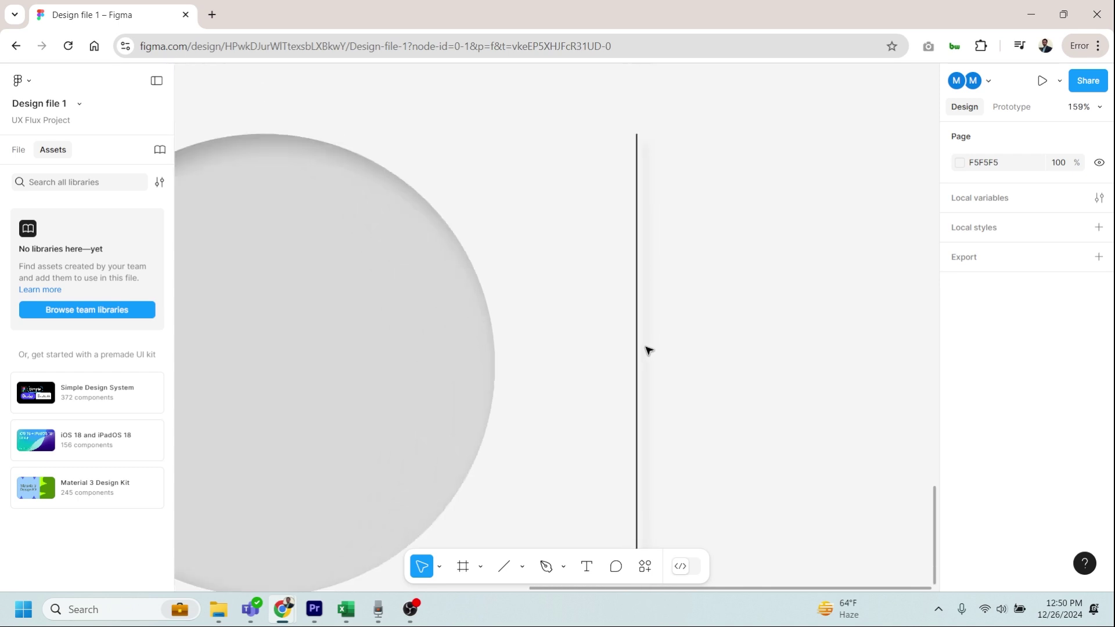
scroll(738, 398, "down", 3)
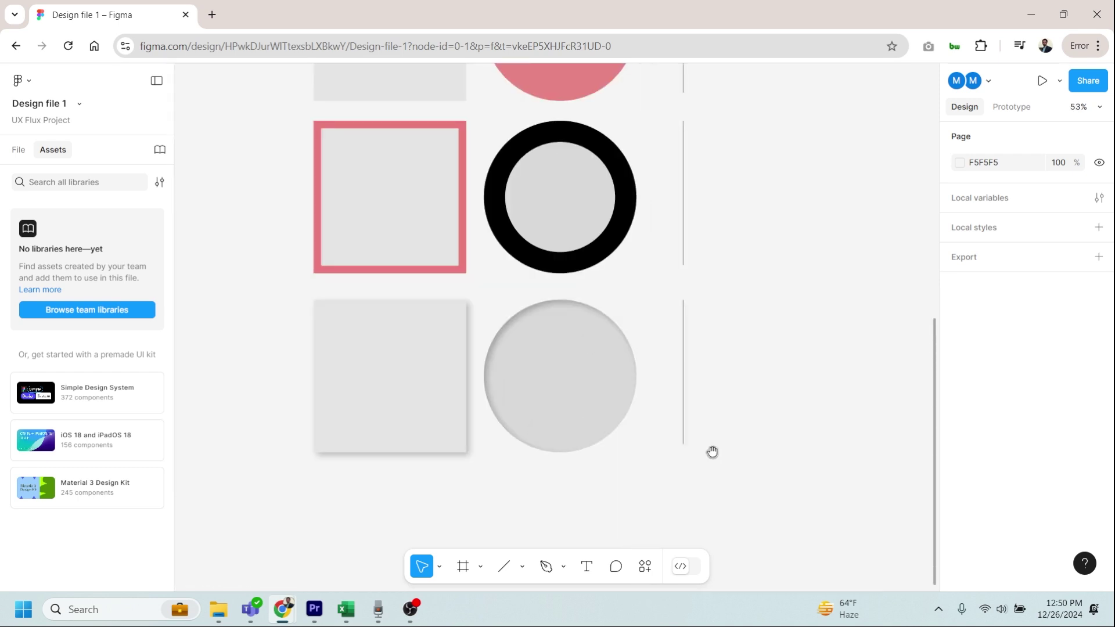
Duplicate the fourth-row square, circle and vertical line into a fifth row directly below, at Y 2143
scroll(713, 451, "down", 2)
scroll(739, 346, "down", 2)
scroll(541, 269, "up", 2)
left_click(538, 269)
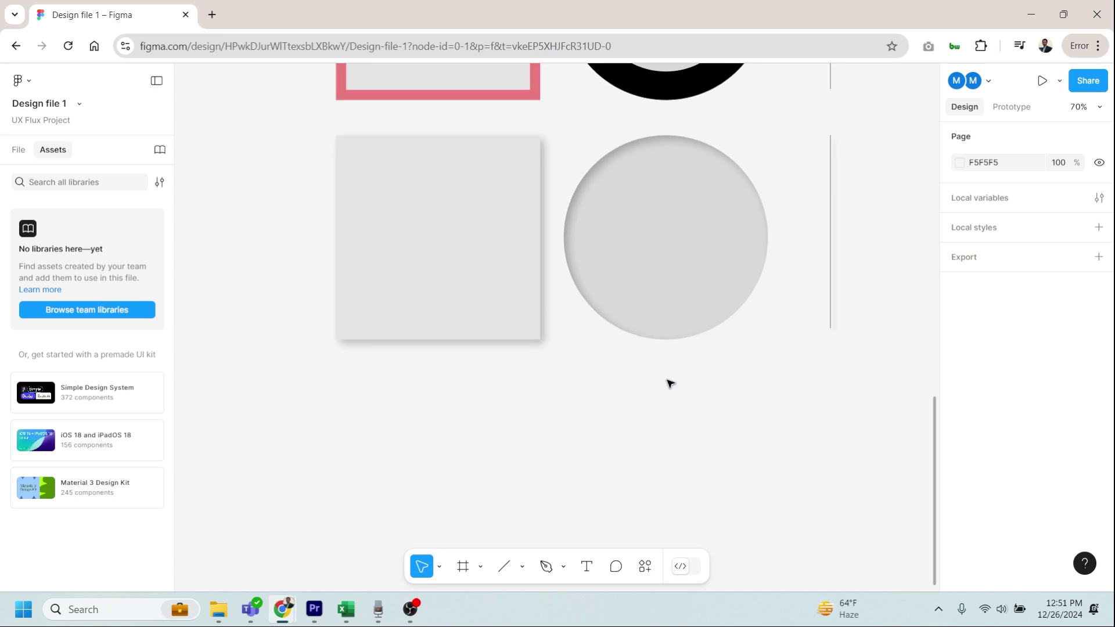
left_click_drag(747, 391, 427, 256)
scroll(555, 284, "up", 1)
left_click_drag(835, 370, 429, 453)
scroll(428, 453, "down", 2)
scroll(429, 453, "right", 1)
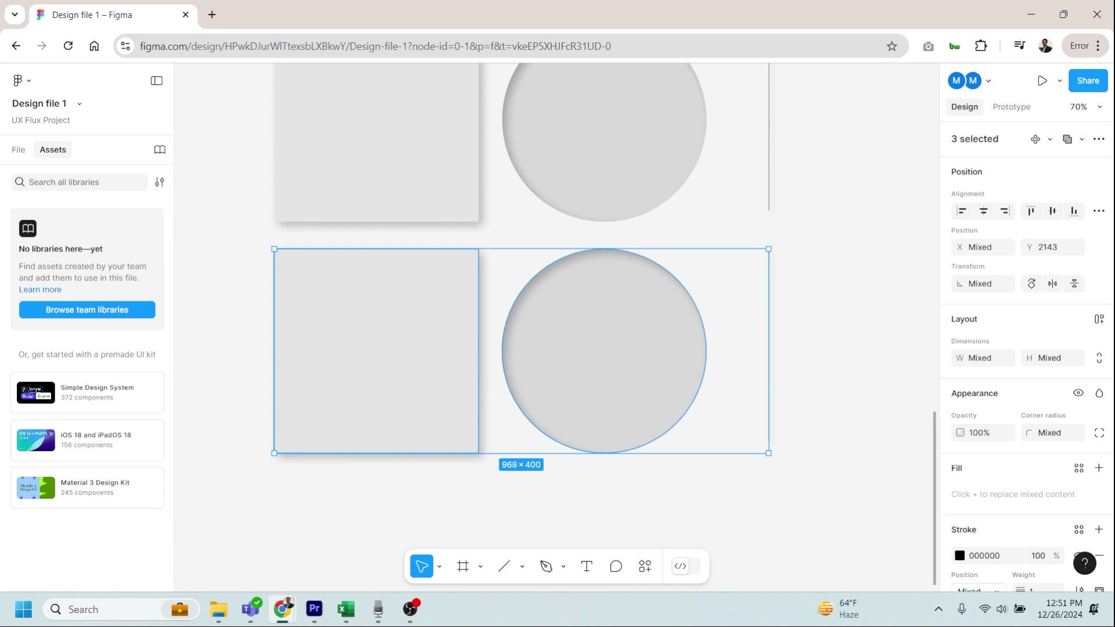
Place a copy of the fifth-row square directly below it at X -529, Y 2631
left_click(642, 356)
left_click(413, 357)
scroll(481, 403, "down", 2)
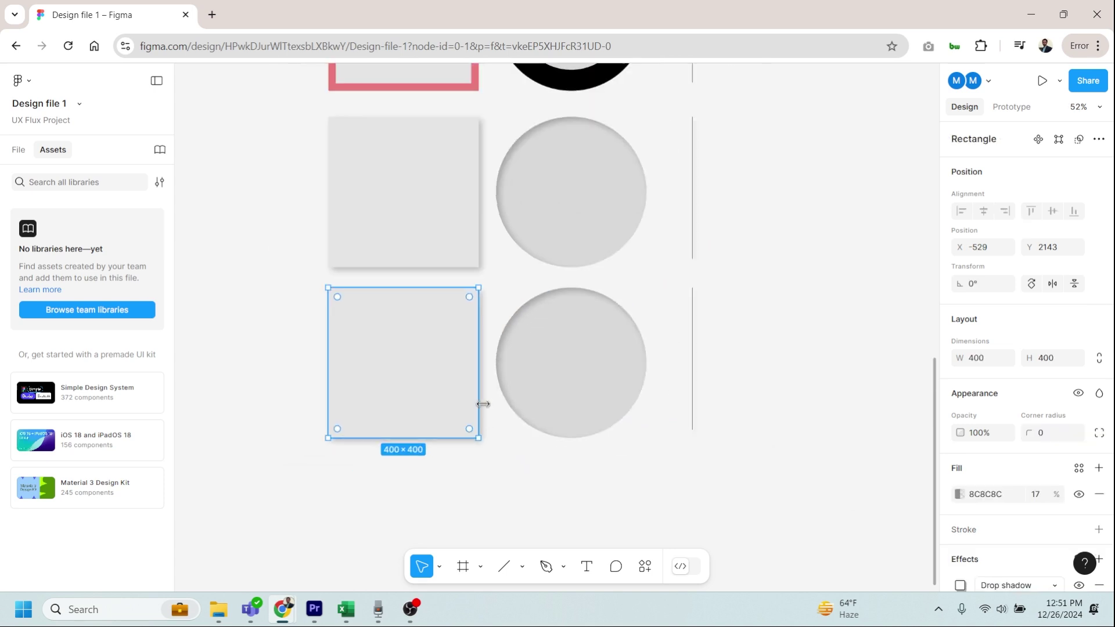
scroll(596, 340, "down", 3)
scroll(596, 340, "left", 1)
scroll(596, 340, "down", 1)
scroll(596, 340, "left", 1)
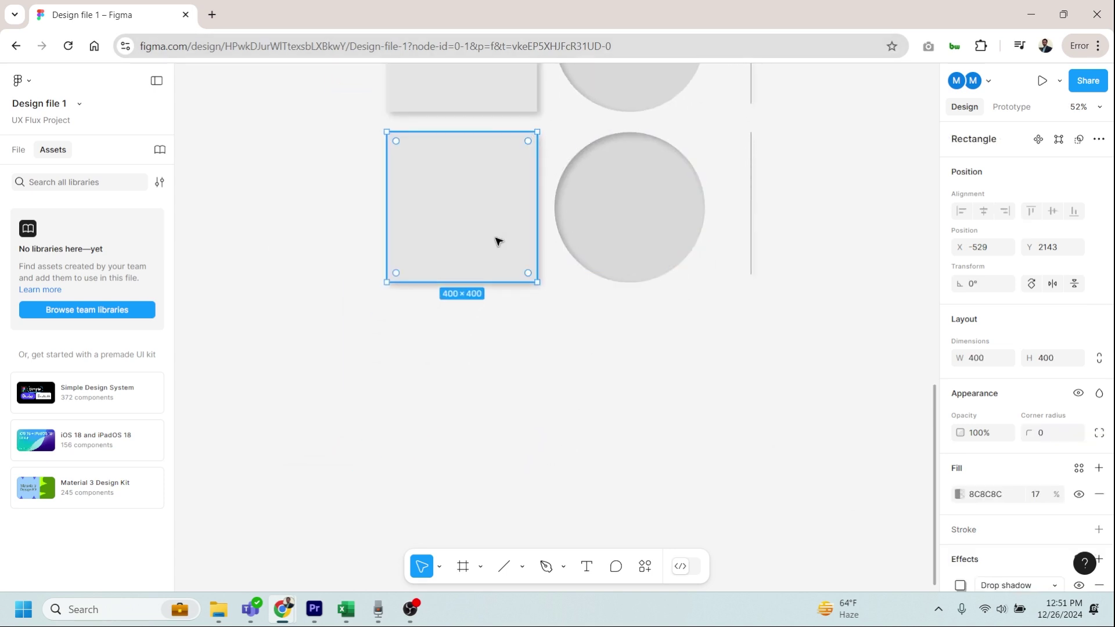
left_click_drag(497, 234, 481, 416)
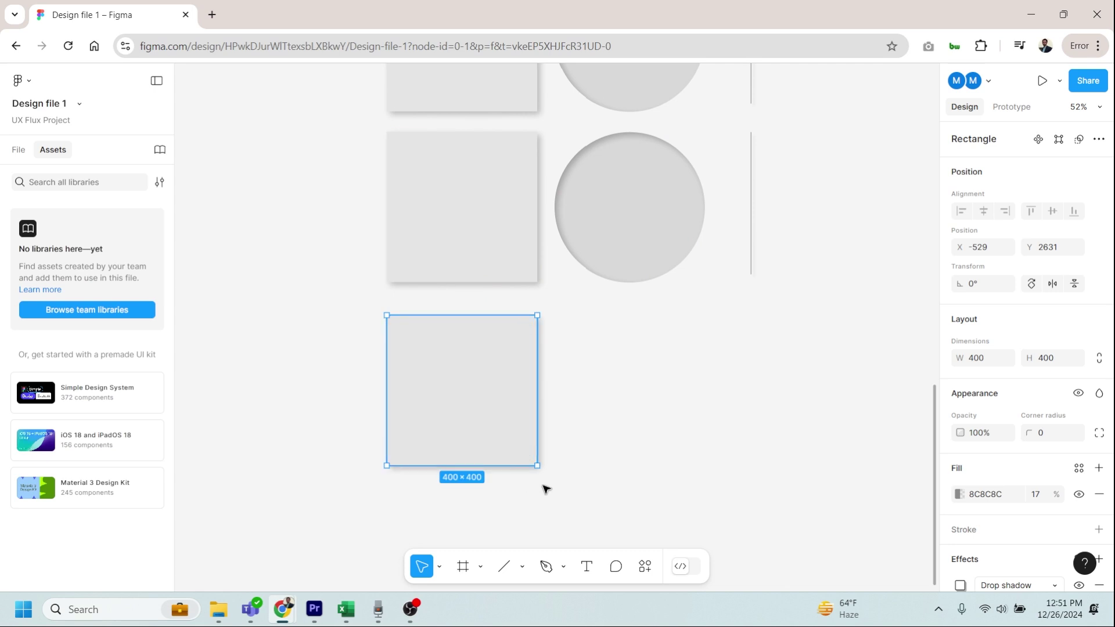
Rotate the copied square to -45° to form a diamond and move it down to Y 2697
left_click_drag(541, 474, 458, 505)
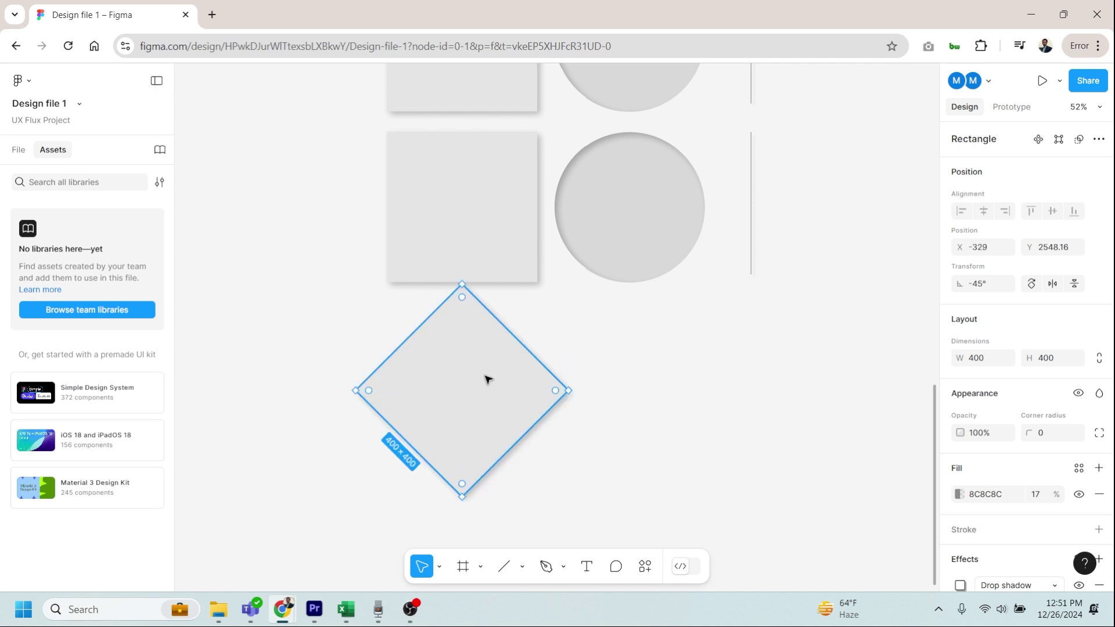
left_click_drag(488, 378, 523, 436)
scroll(523, 436, "up", 4)
scroll(530, 378, "down", 3)
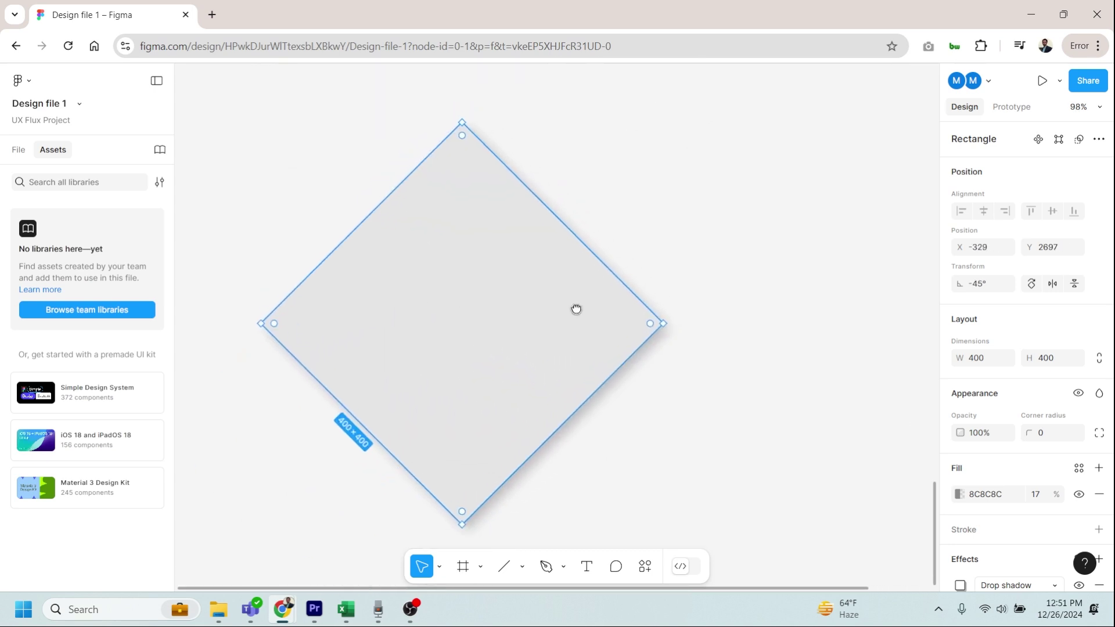
scroll(575, 309, "down", 2)
left_click(566, 458)
left_click(525, 363)
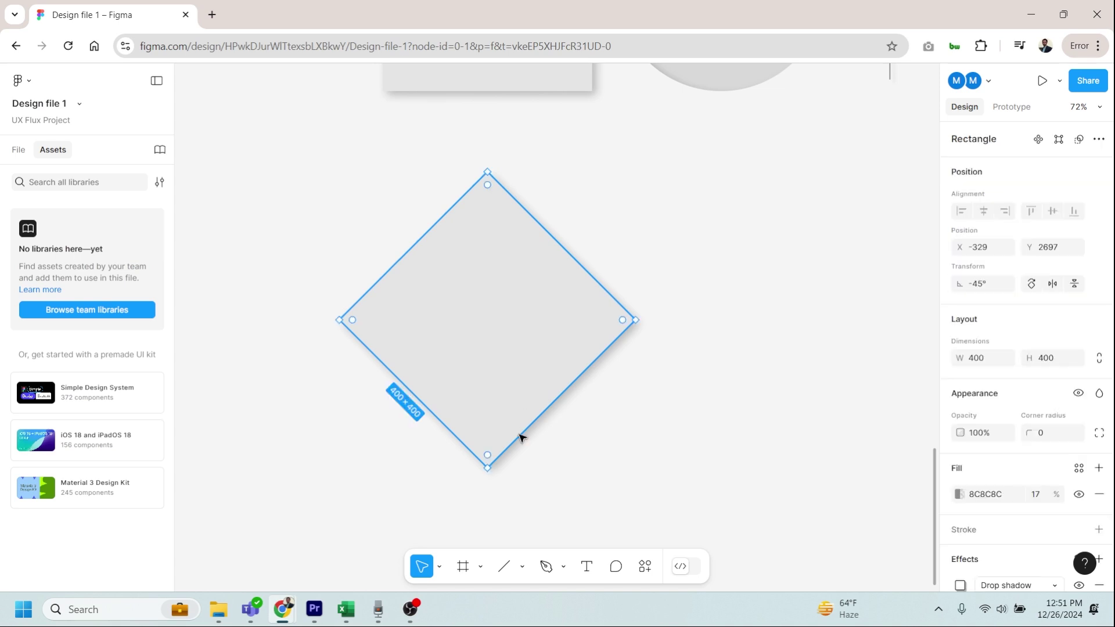
Draw a triangle polygon of about 179 × 179 and centre it over the diamond's lower corner
left_click(522, 568)
left_click(517, 495)
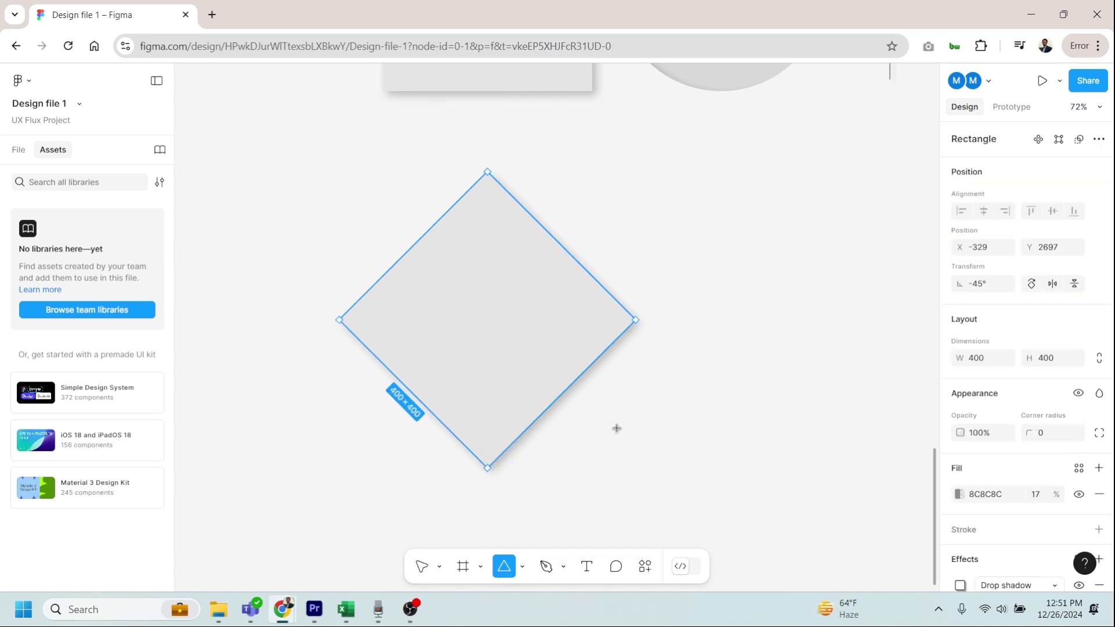
left_click_drag(616, 427, 508, 464)
left_click(617, 468)
left_click(483, 463)
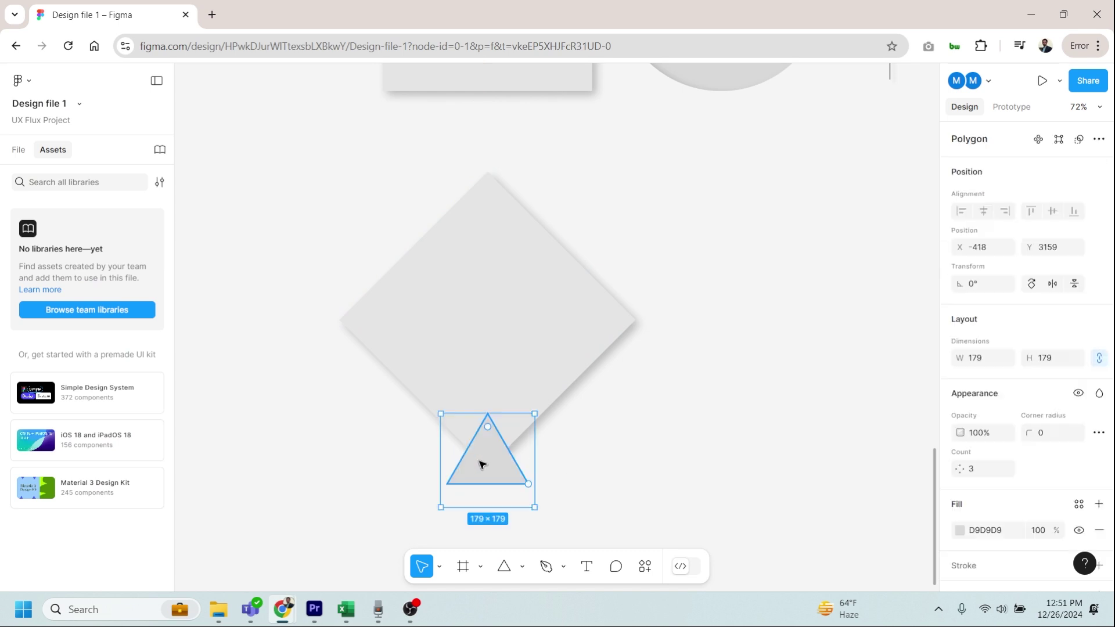
Remove the drop shadow effect from the diamond
left_click_drag(595, 459, 370, 340)
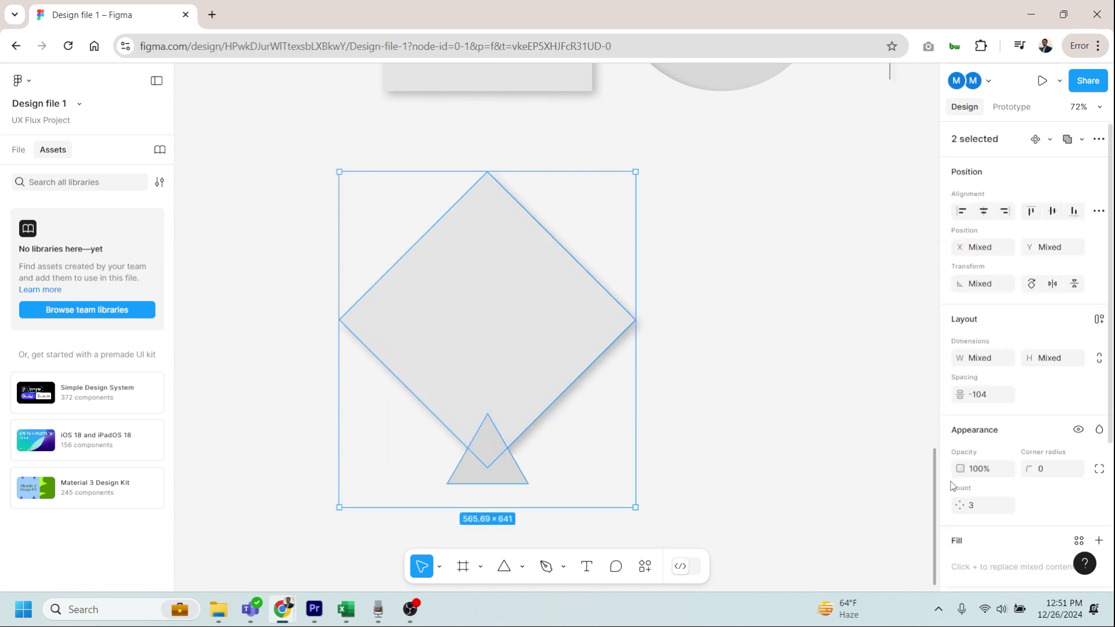
scroll(1046, 511, "down", 4)
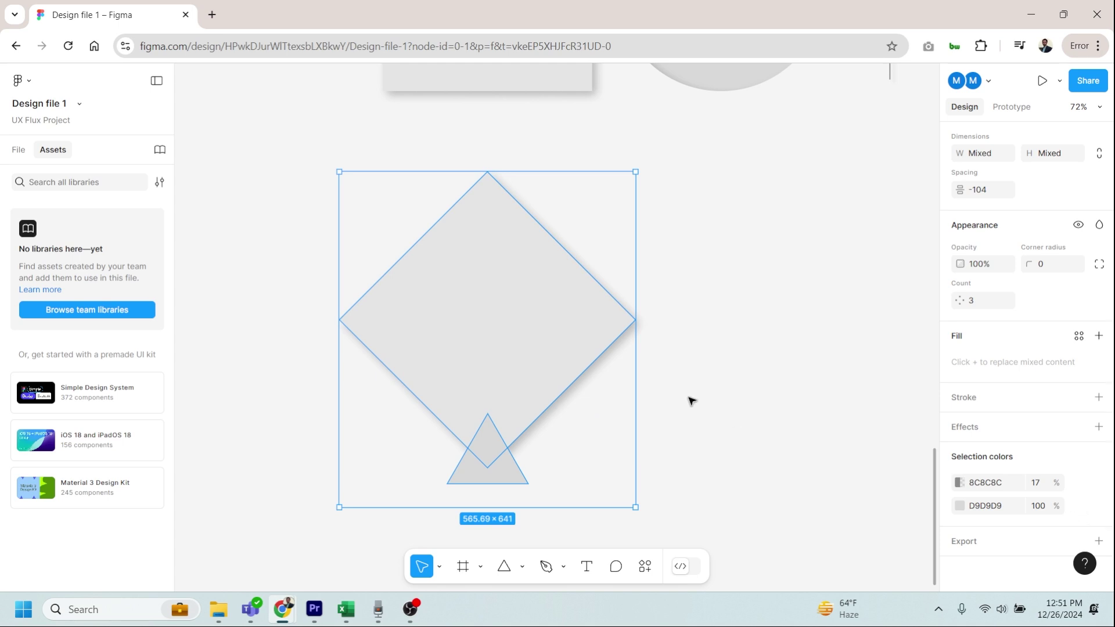
left_click(575, 360)
scroll(1088, 476, "down", 2)
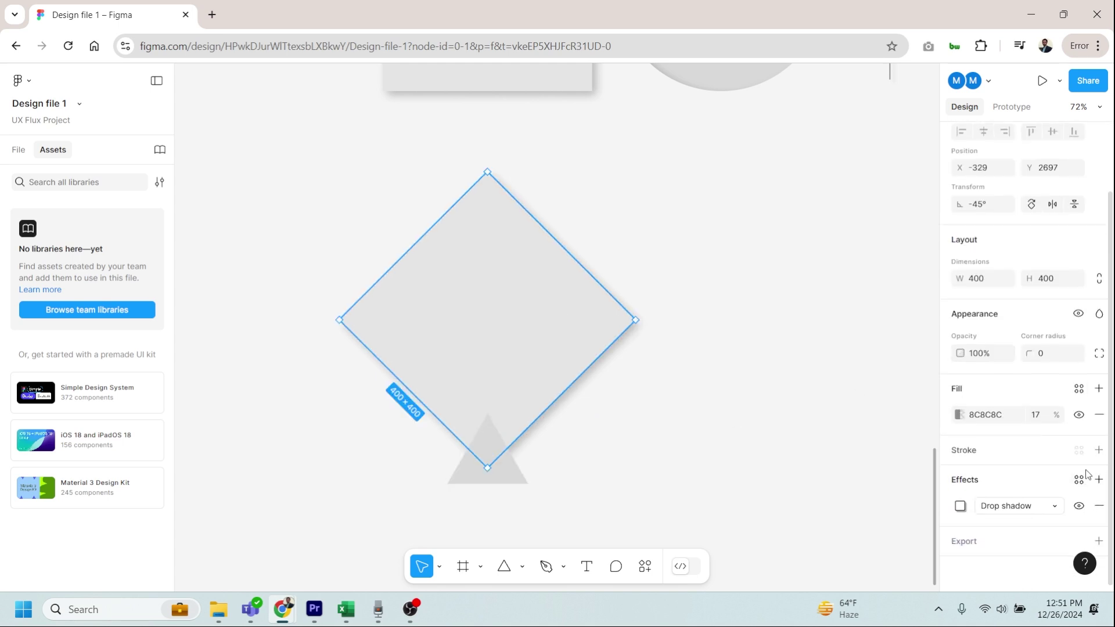
left_click(1100, 506)
left_click(633, 442)
Combine the diamond and the triangle into one shape with Union selection
left_click_drag(633, 441, 334, 316)
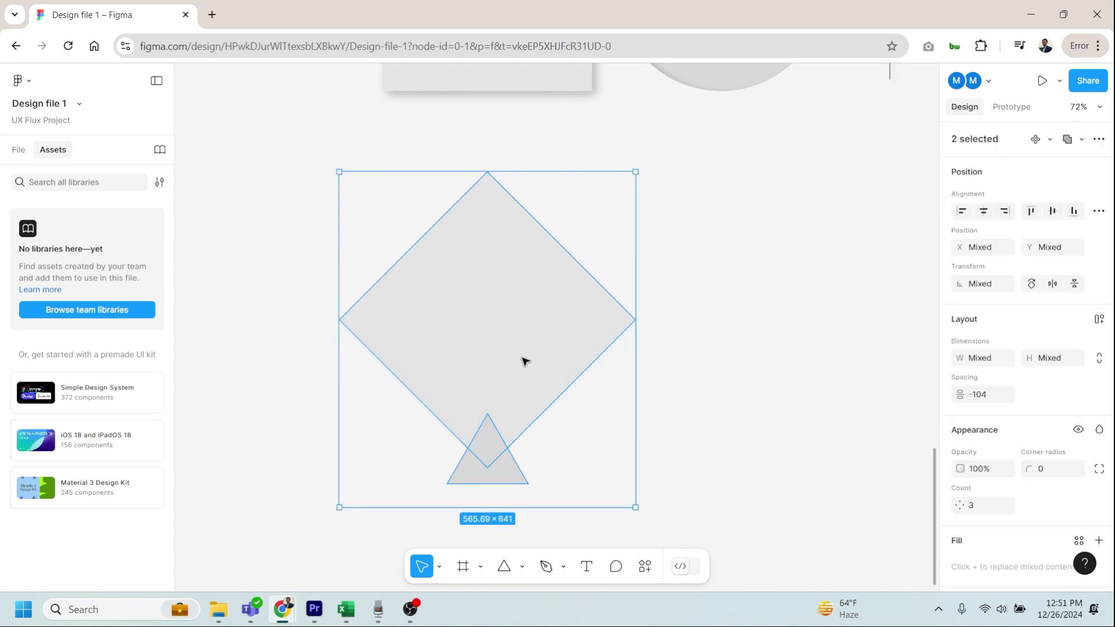
left_click(1099, 140)
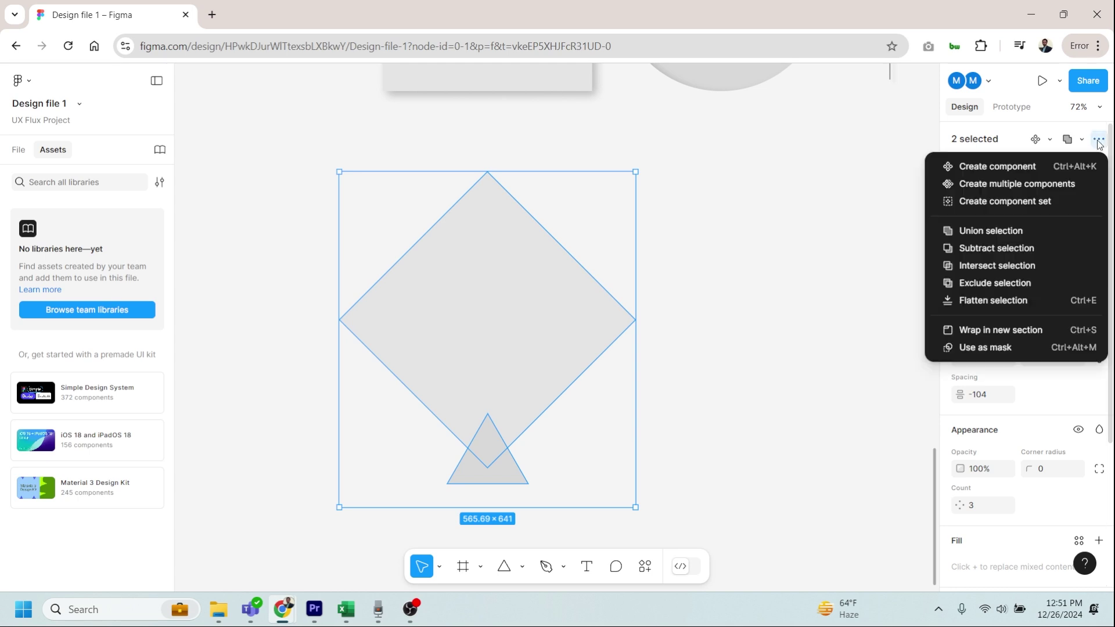
left_click(1014, 235)
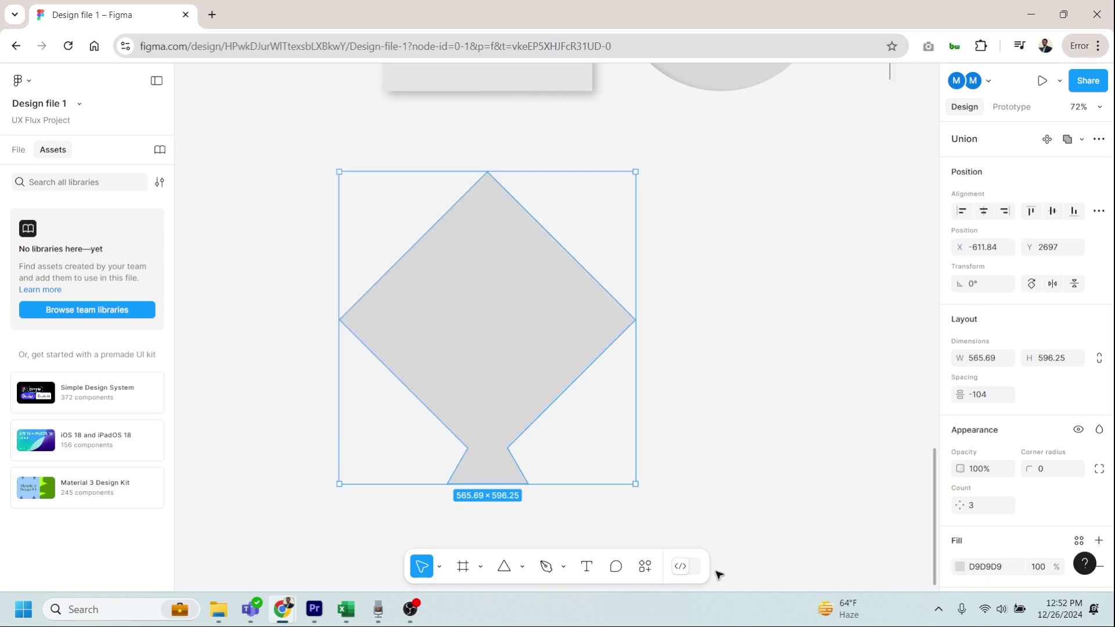
left_click(621, 412)
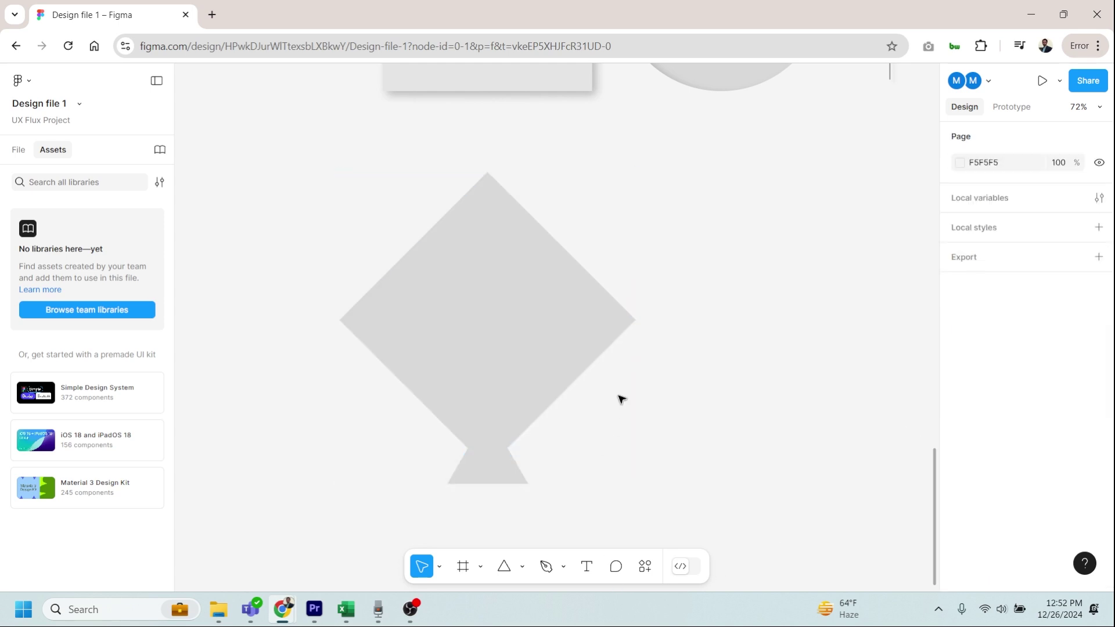
Copy the fifth-row circle beside the union shape at X 39, Y 2795 and remove its inner shadow
scroll(621, 399, "down", 1)
scroll(639, 378, "right", 3)
left_click_drag(577, 82, 639, 398)
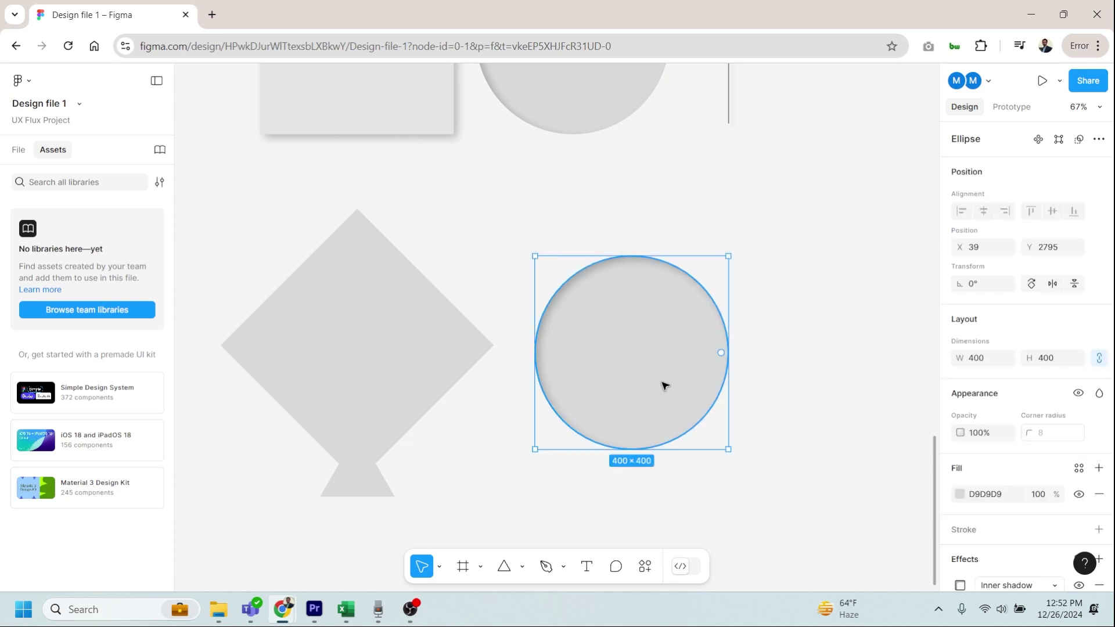
scroll(1033, 483, "down", 2)
left_click(1100, 505)
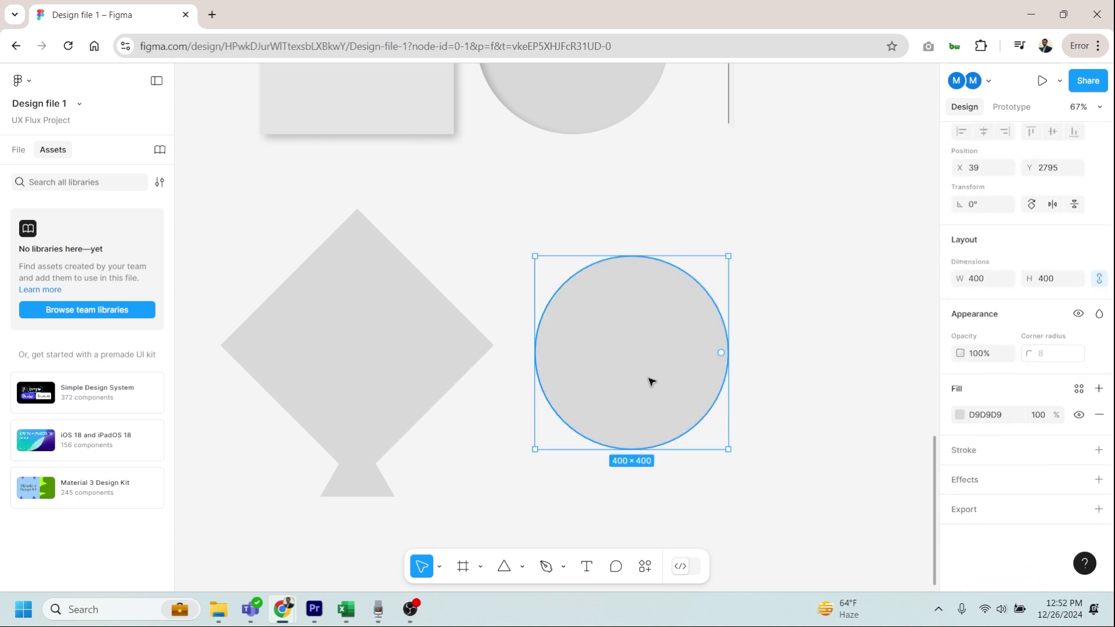
Duplicate the sixth-row circle, scale the copy to about 364 × 364 and place it overlapping the original at X 96, Y 2795
key("ctrl+z")
left_click(714, 406)
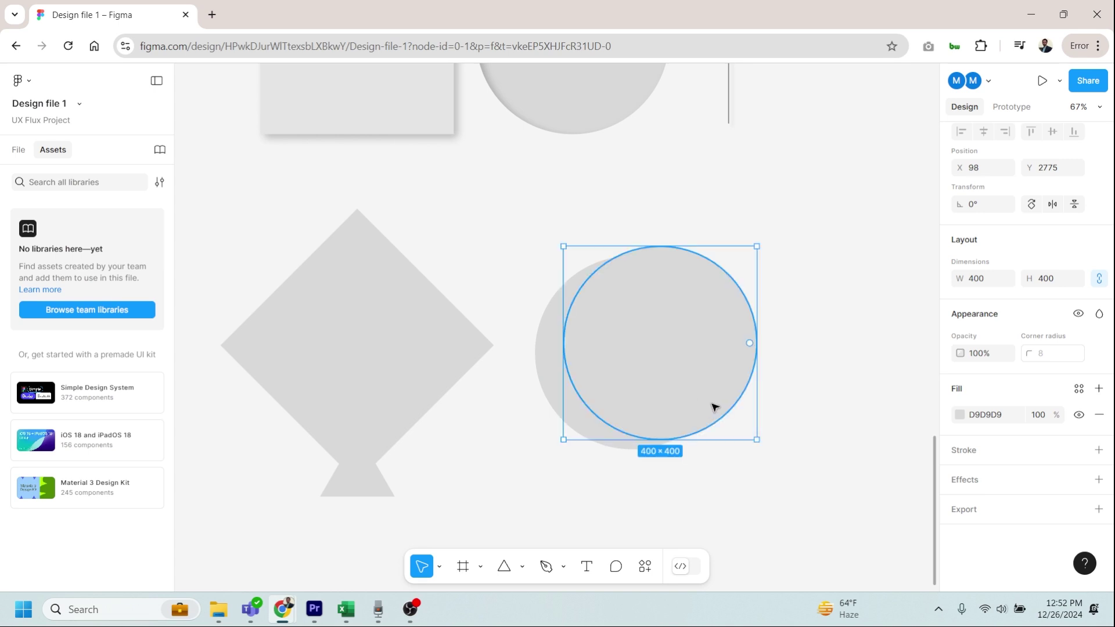
mouse_move(751, 442)
left_mouse_down()
mouse_move(705, 402)
mouse_move(747, 431)
left_mouse_up()
left_click_drag(703, 364, 695, 366)
left_click_drag(710, 480, 553, 349)
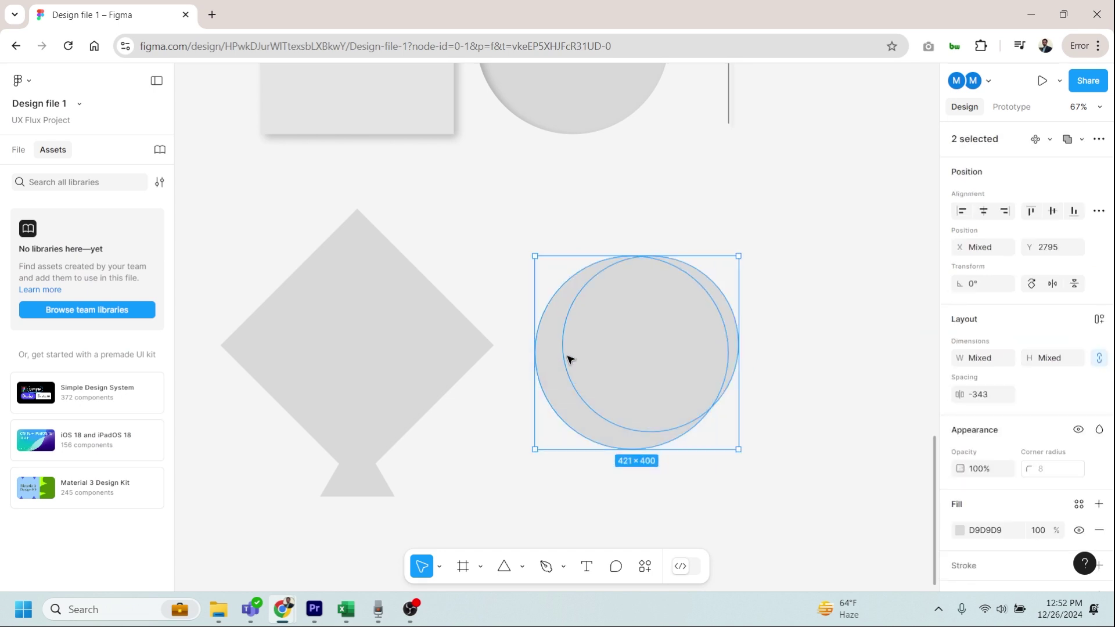
key("shift+d")
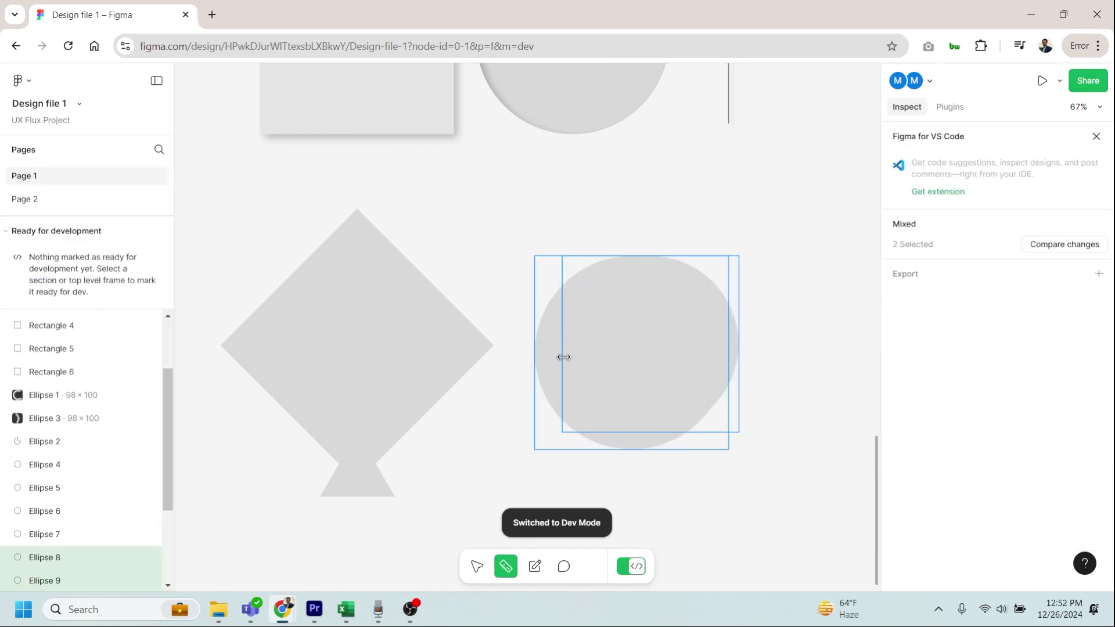
left_click(603, 381)
left_click(610, 563)
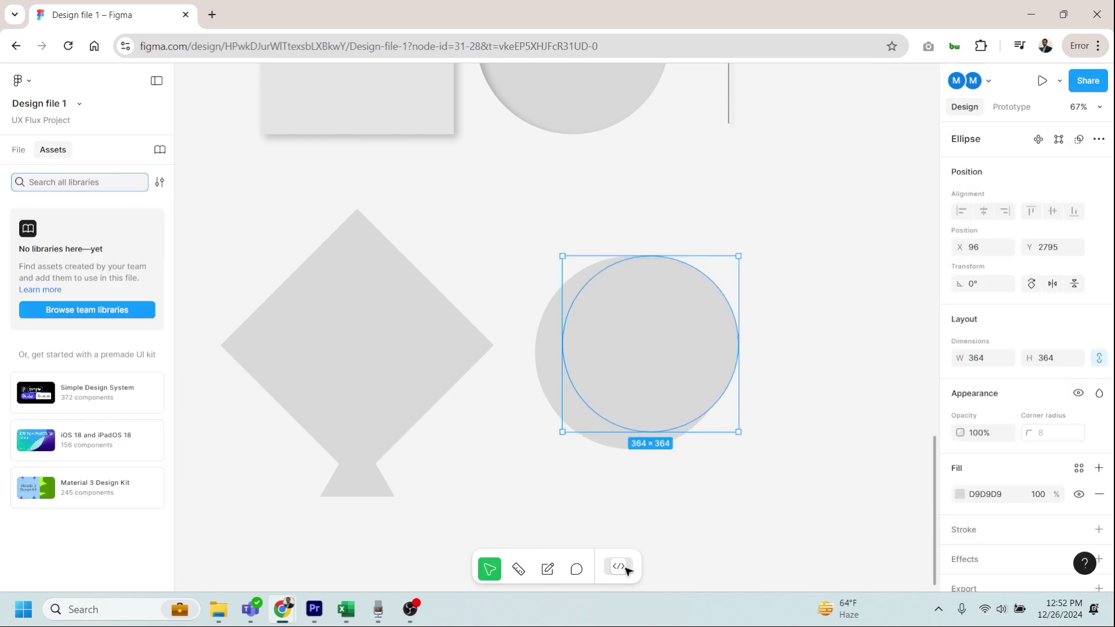
Cut the smaller circle out of the larger one with Subtract selection to form a crescent
left_click_drag(716, 474, 570, 376)
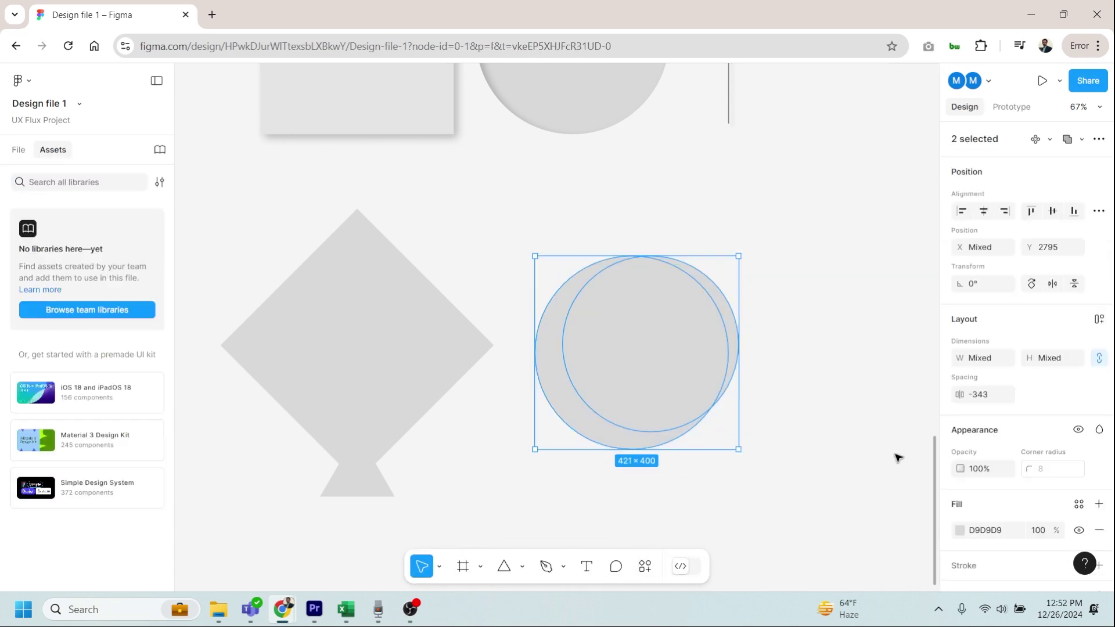
scroll(1044, 471, "down", 2)
scroll(1044, 471, "up", 2)
left_click(1095, 140)
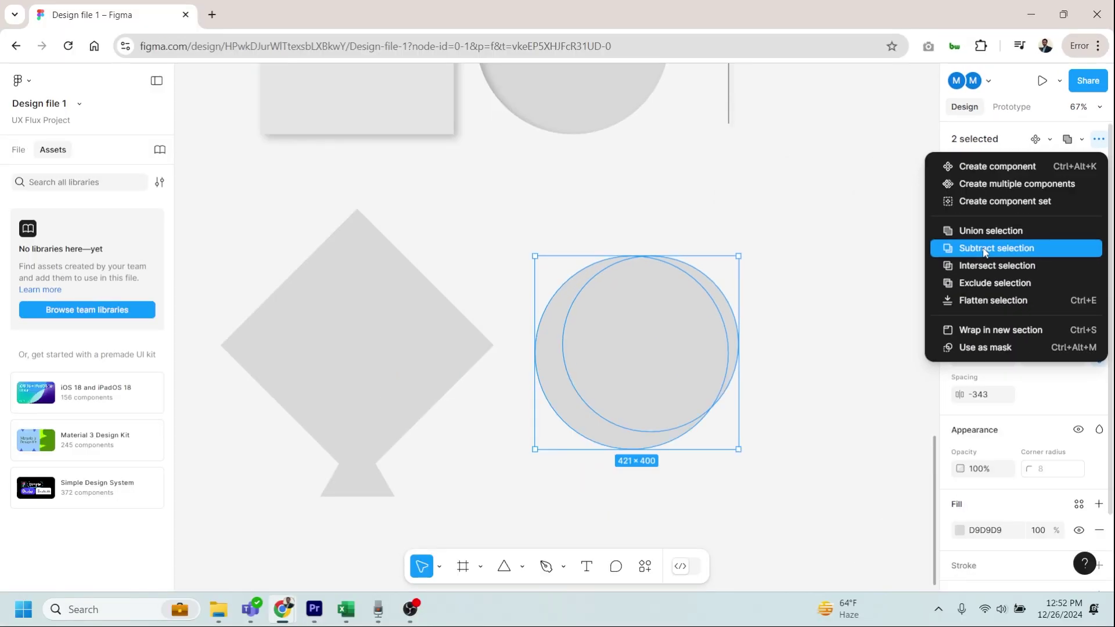
left_click(985, 253)
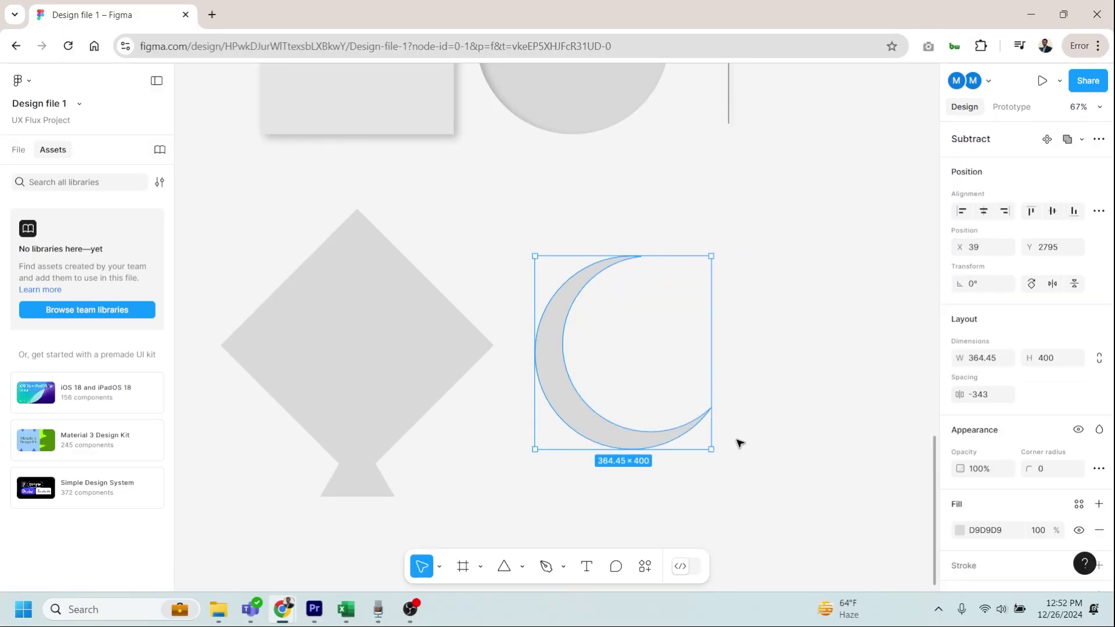
Move the crescent slightly away from the union shape and scale the union shape down to about 432 × 456
left_click(750, 462)
left_click_drag(600, 438, 617, 443)
left_click(364, 364)
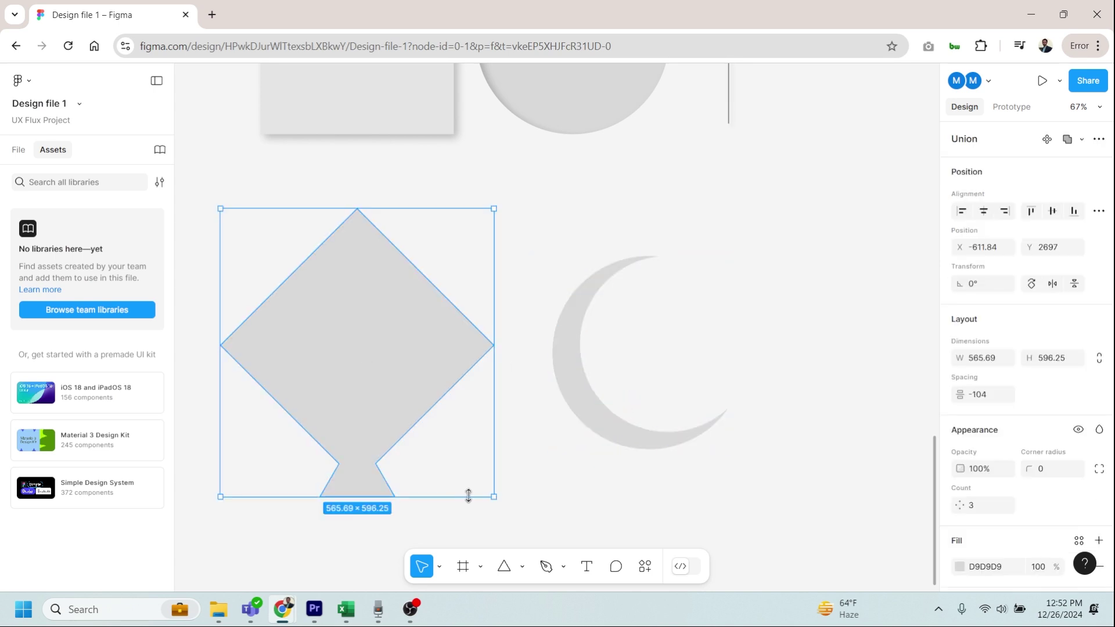
left_click_drag(495, 498, 455, 463)
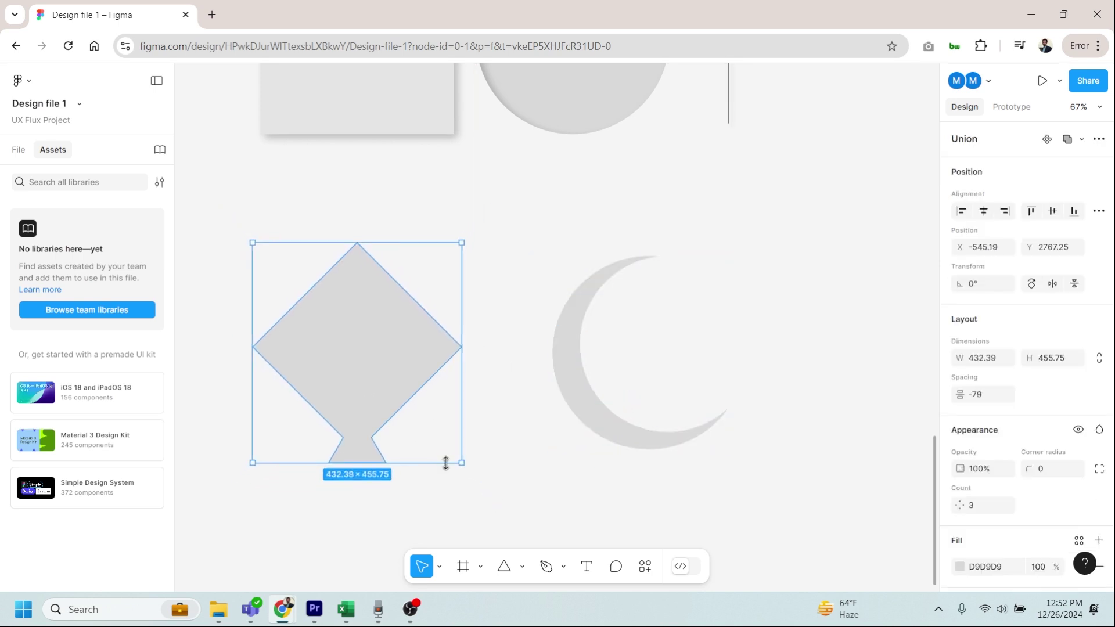
left_click(515, 428)
Inspect the two source circles inside the crescent by selecting each one in turn
left_click(591, 401)
left_click(589, 399)
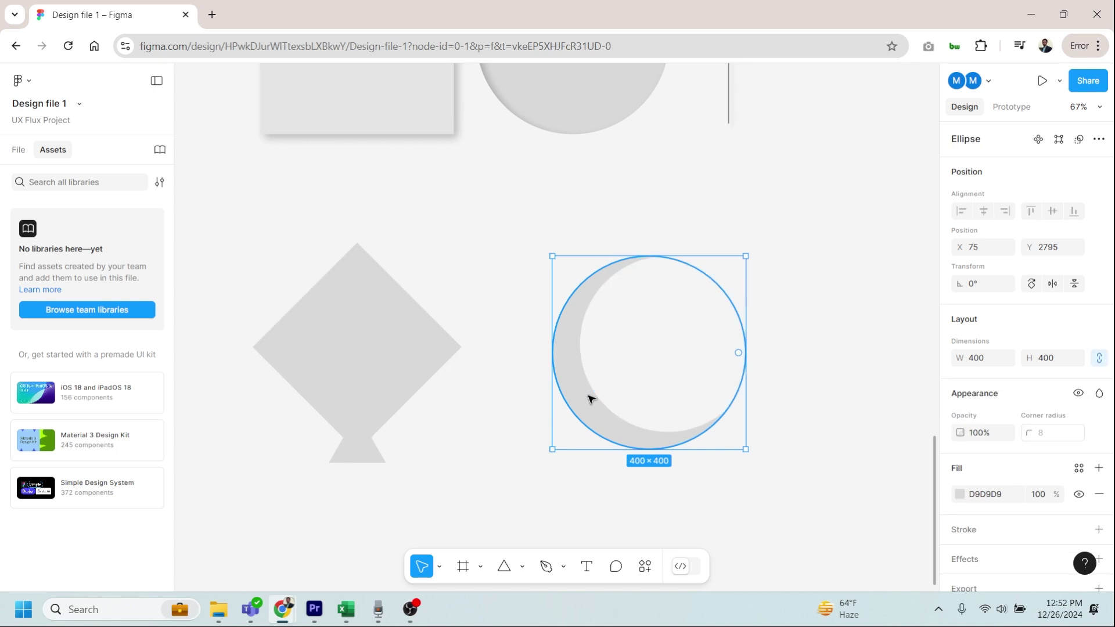
left_click(688, 547)
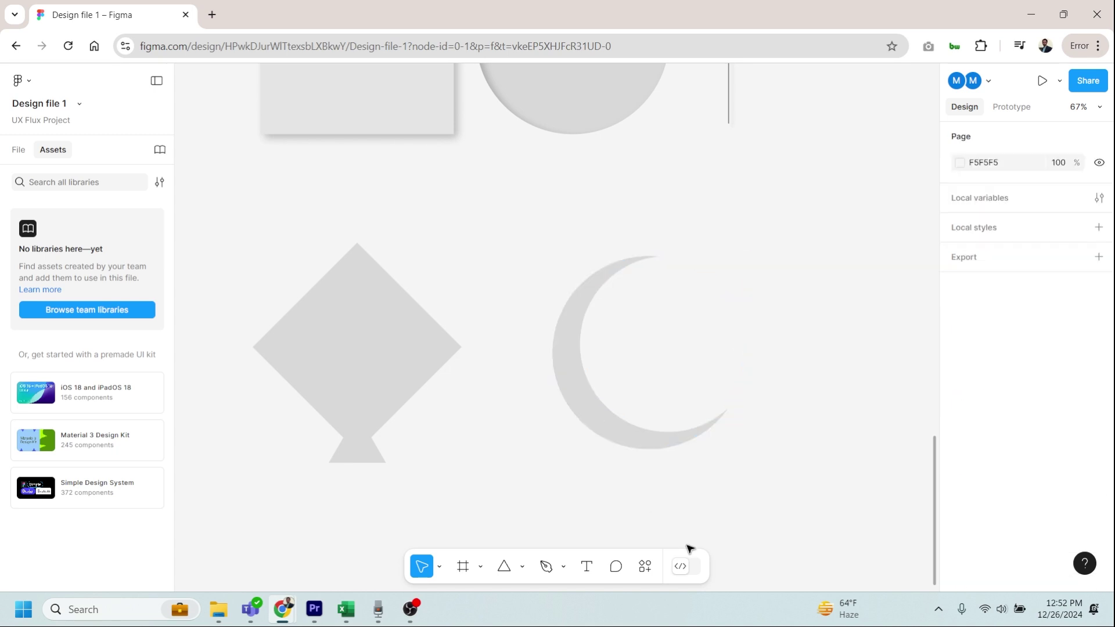
double_click(635, 437)
left_click(667, 381)
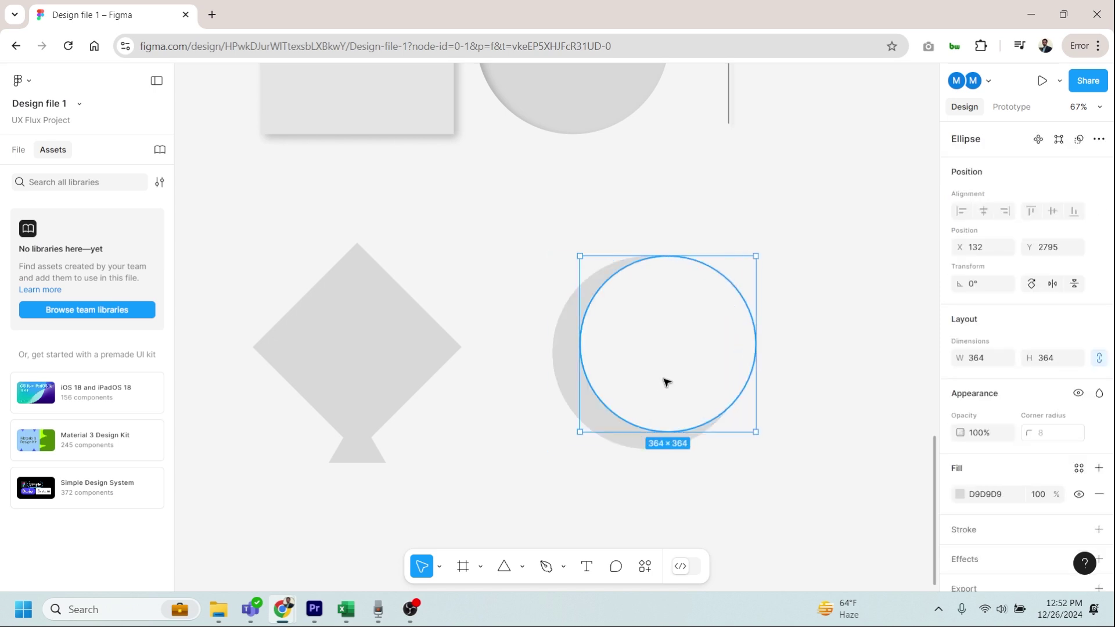
left_click(659, 473)
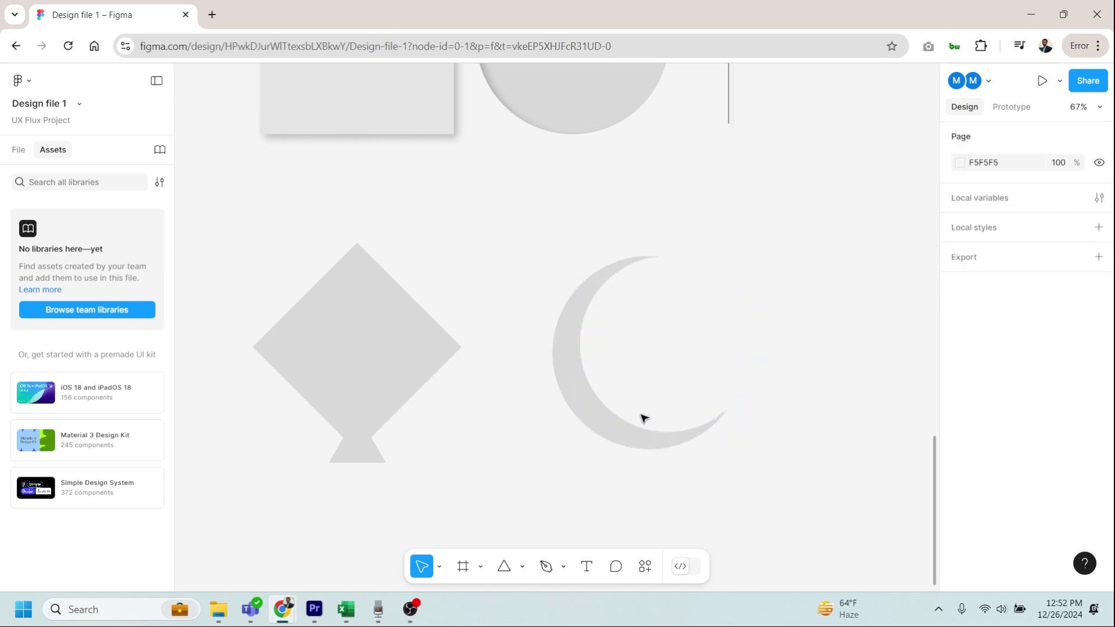
Enlarge the crescent's subtracted inner circle to about 392 × 392 and reposition it at X 100, Y 2783
double_click(605, 426)
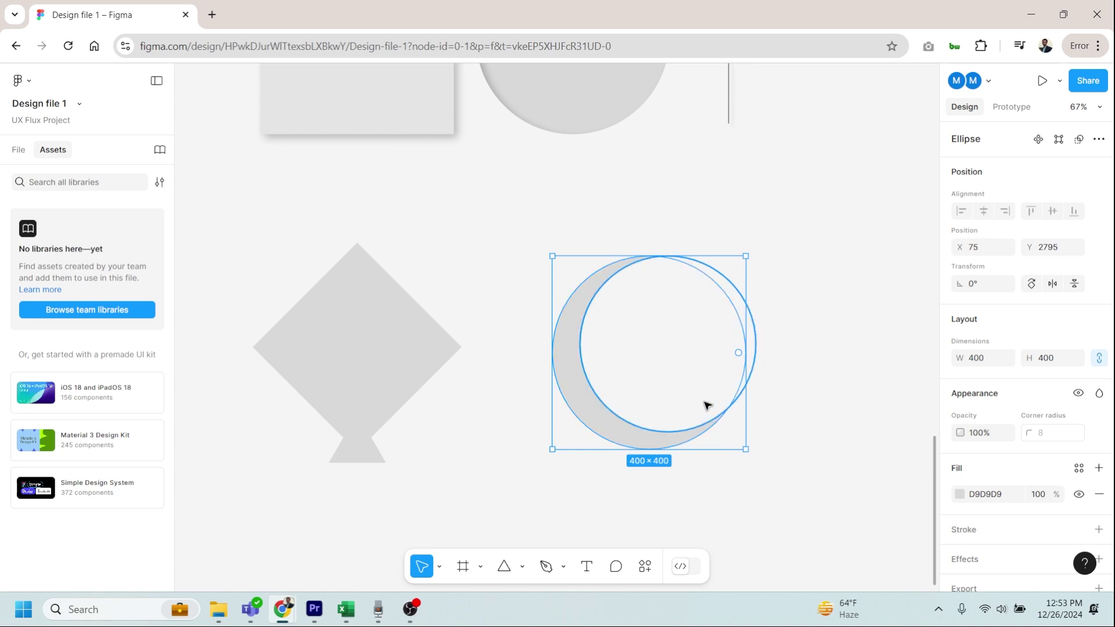
left_click(606, 425)
left_click(662, 367)
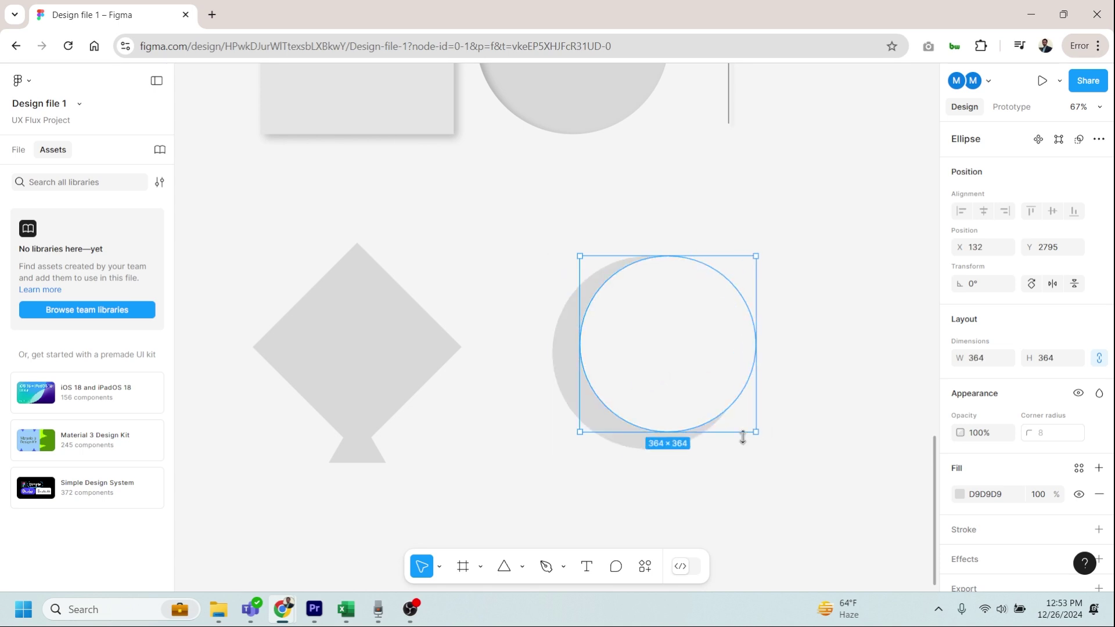
mouse_move(756, 434)
left_mouse_down()
mouse_move(768, 443)
mouse_move(751, 424)
mouse_move(762, 426)
left_mouse_up()
left_click_drag(723, 382, 714, 382)
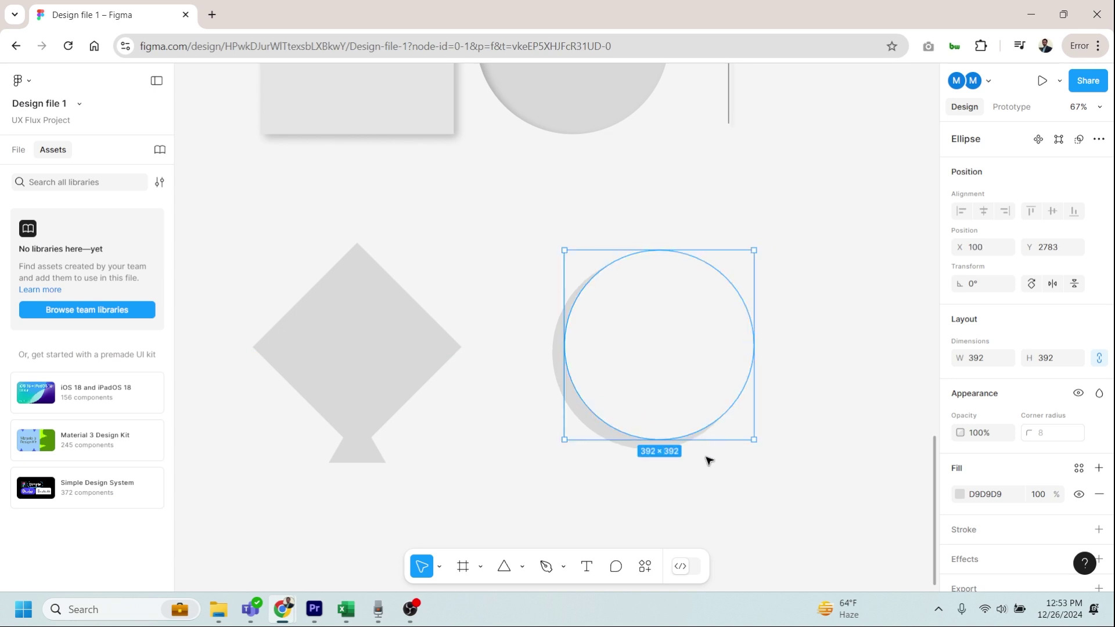
Shift the triangle at the base of the union shape vertically to Y 3109
left_click(467, 399)
left_click(388, 384)
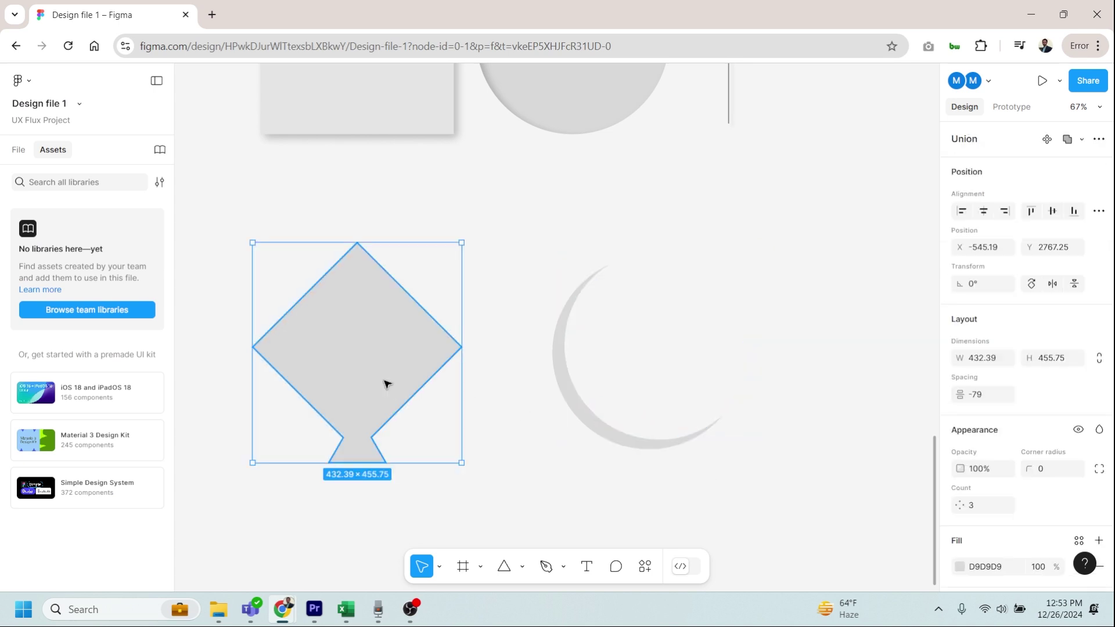
double_click(368, 443)
left_click_drag(362, 454, 360, 439)
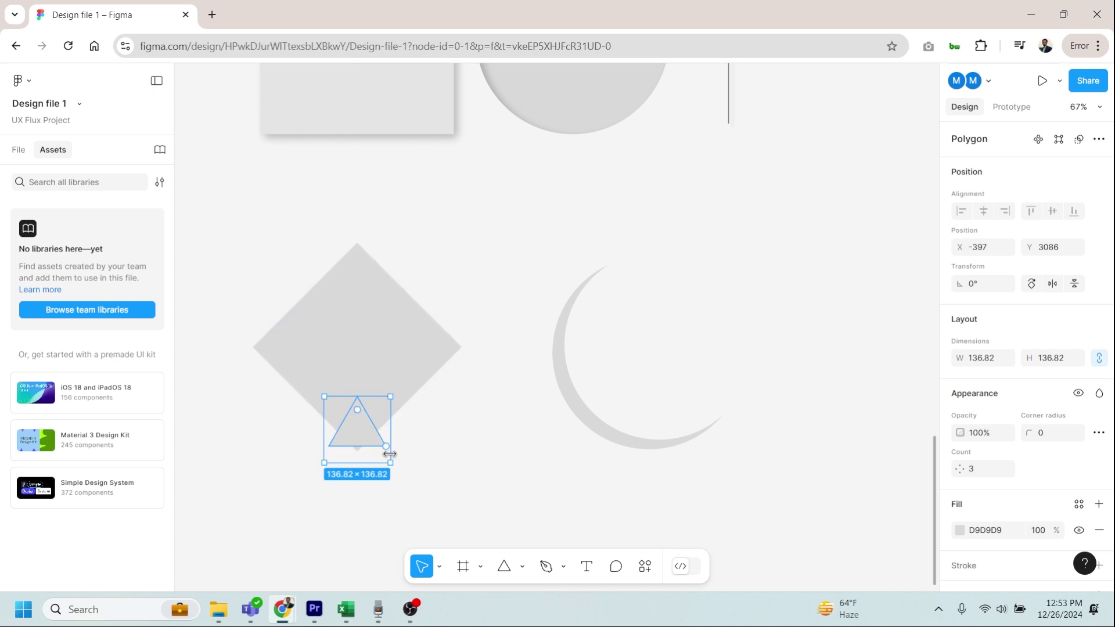
left_click_drag(366, 438, 365, 447)
key("Escape")
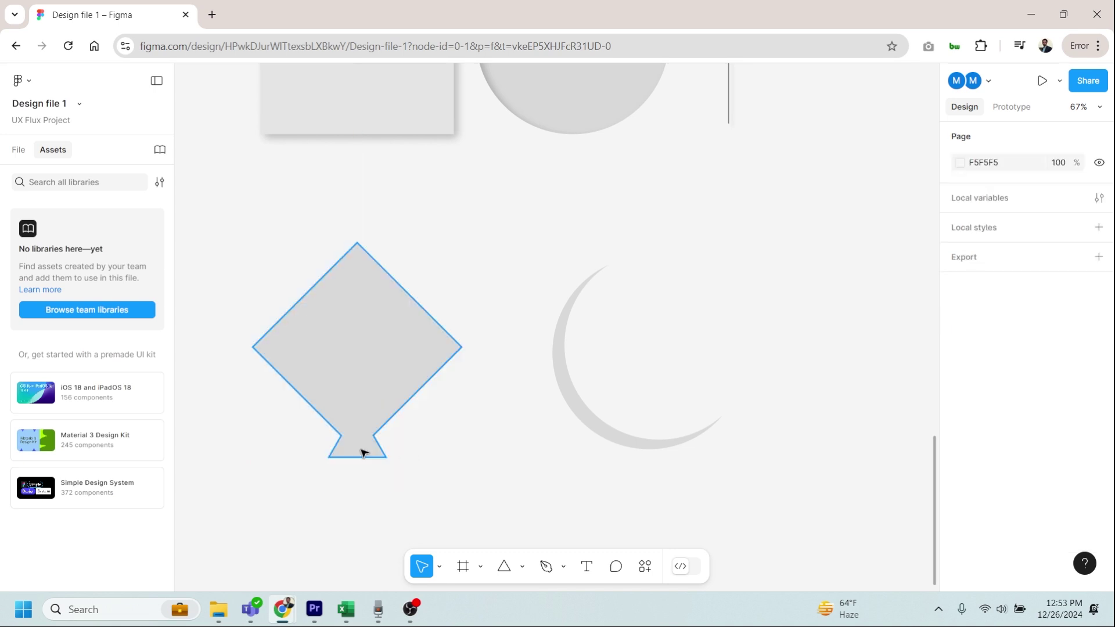
Round the corners of the union's base triangle with a corner radius of 8
left_click(364, 450)
double_click(363, 449)
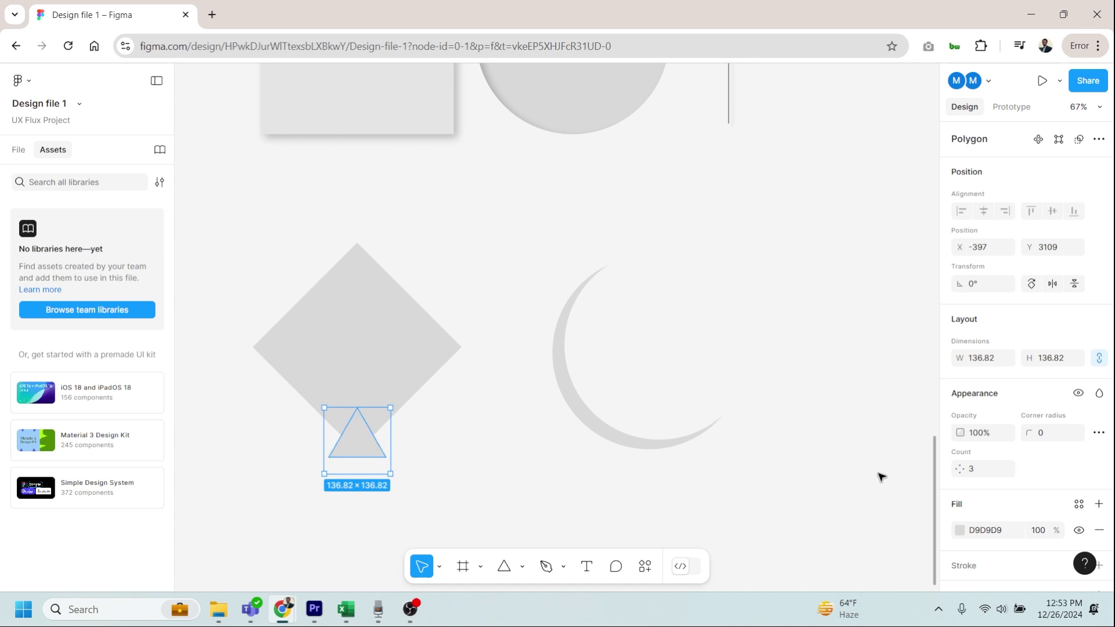
scroll(1035, 452, "down", 3)
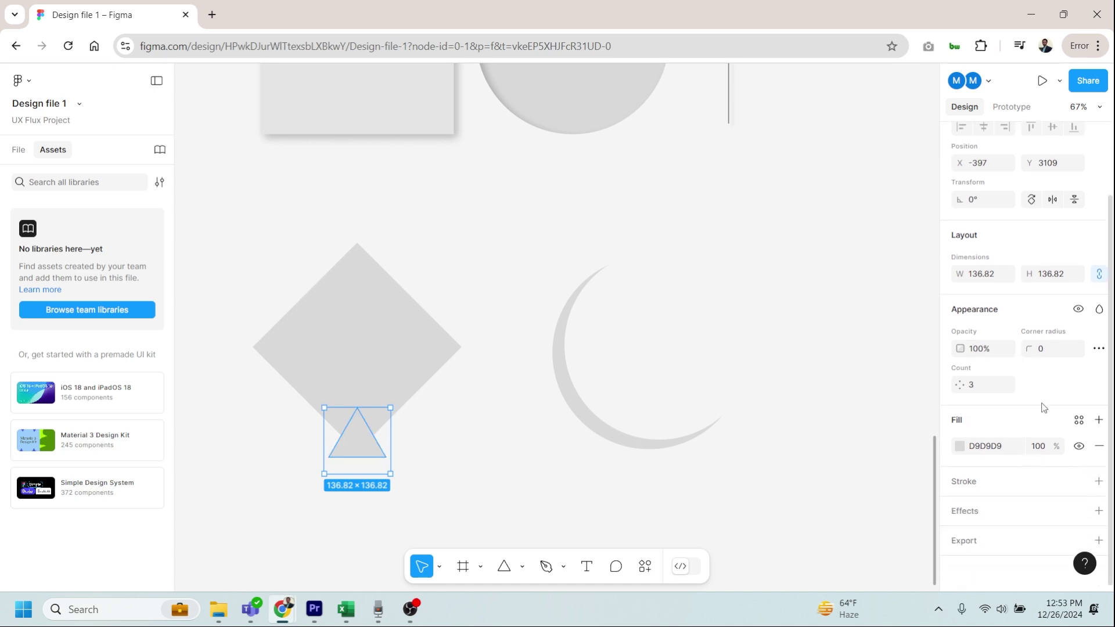
left_click(1043, 351)
type("8")
key("Return")
left_click(559, 448)
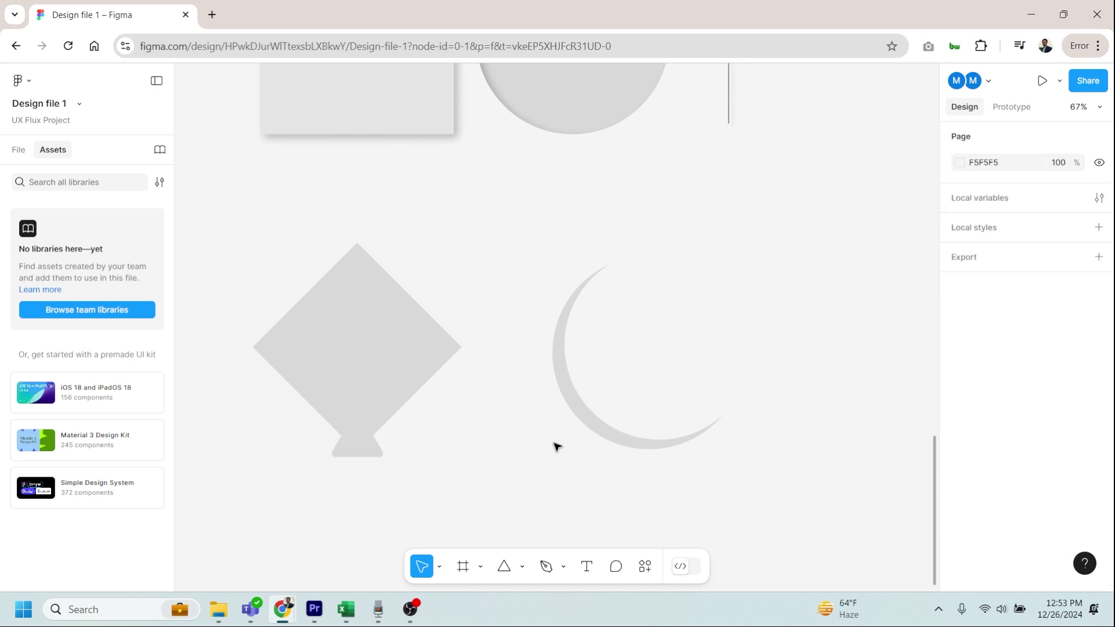
left_click(375, 413)
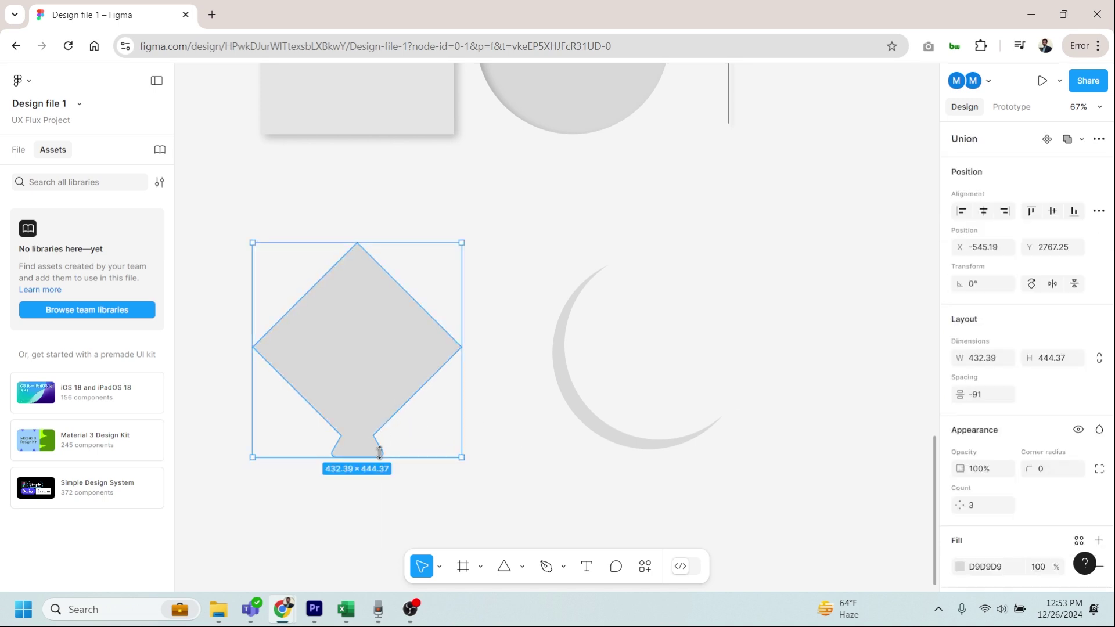
left_click(416, 474)
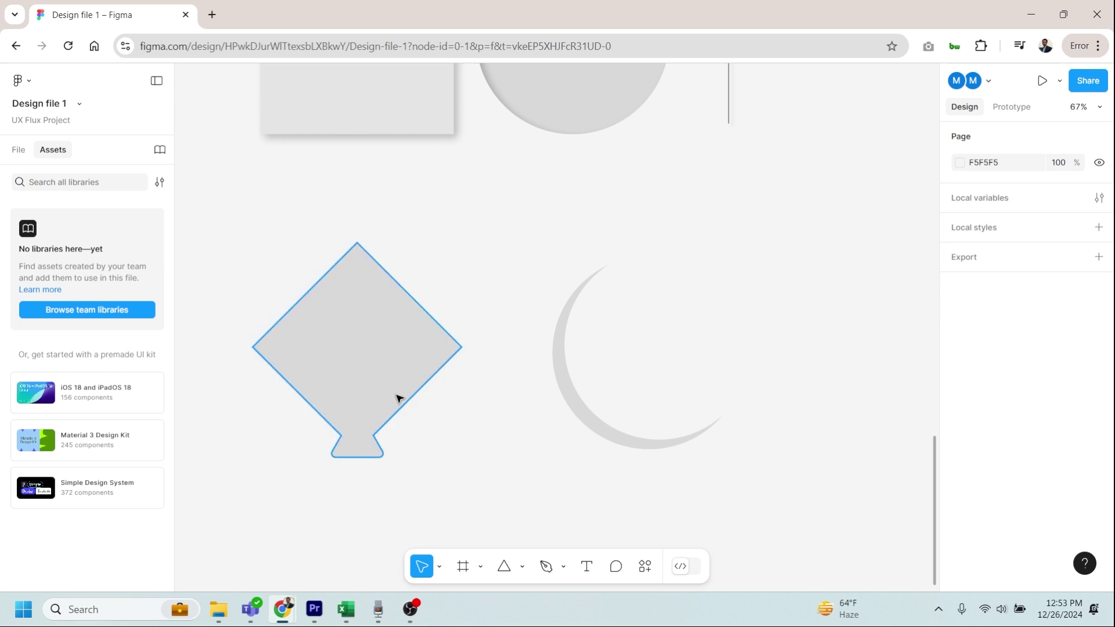
Start a vector path with the Pen tool in an empty canvas area by placing a straight vertical segment
scroll(324, 288, "down", 3)
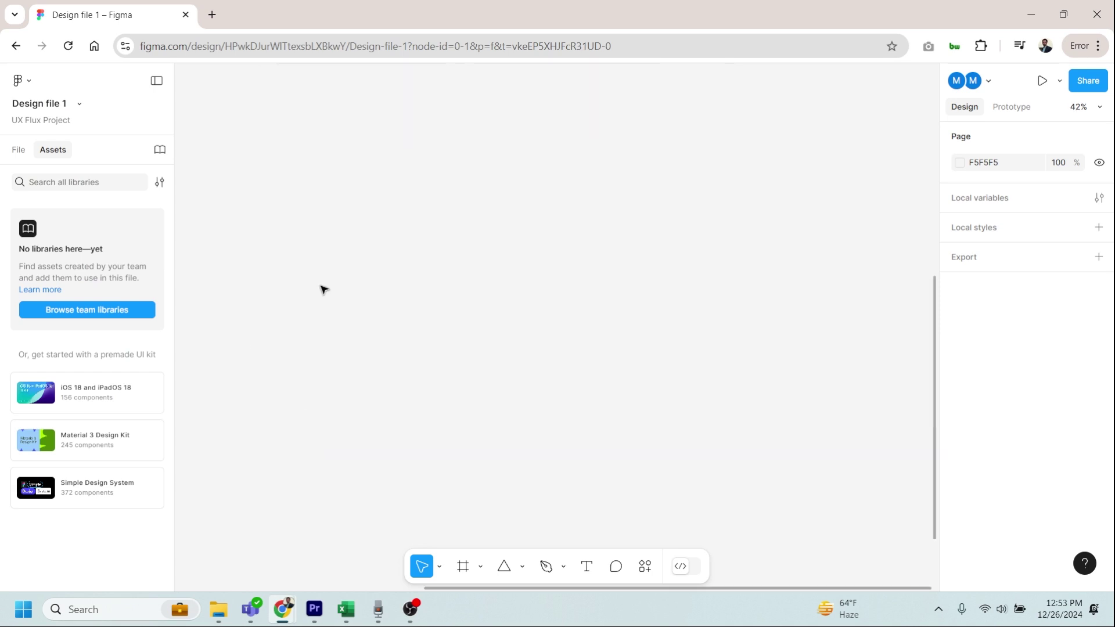
left_click(563, 567)
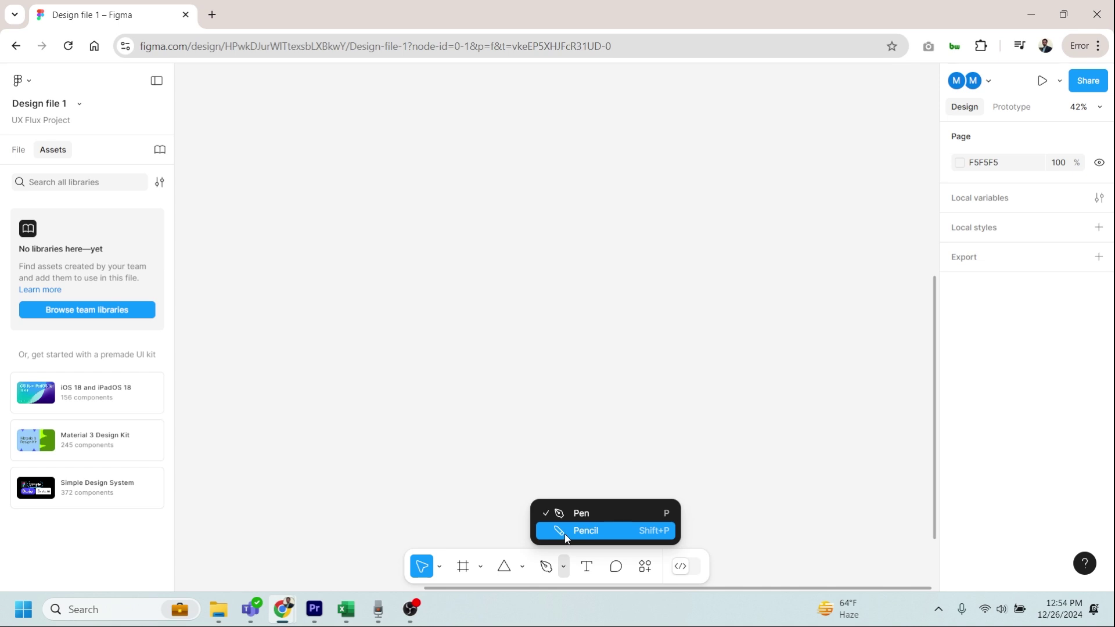
key("p")
left_click(548, 572)
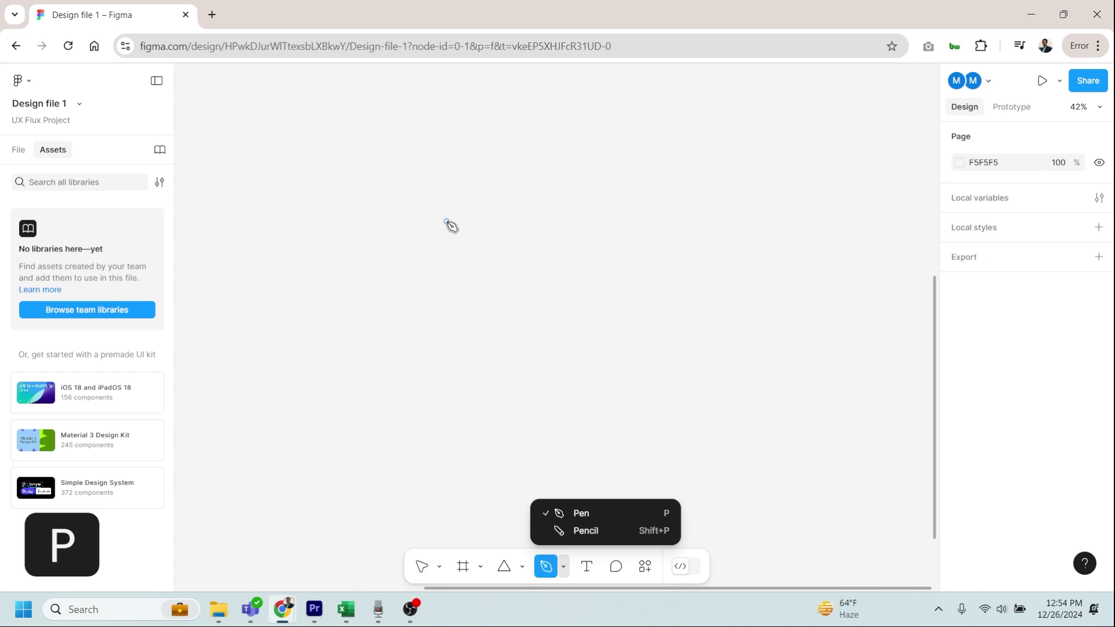
left_click(459, 227)
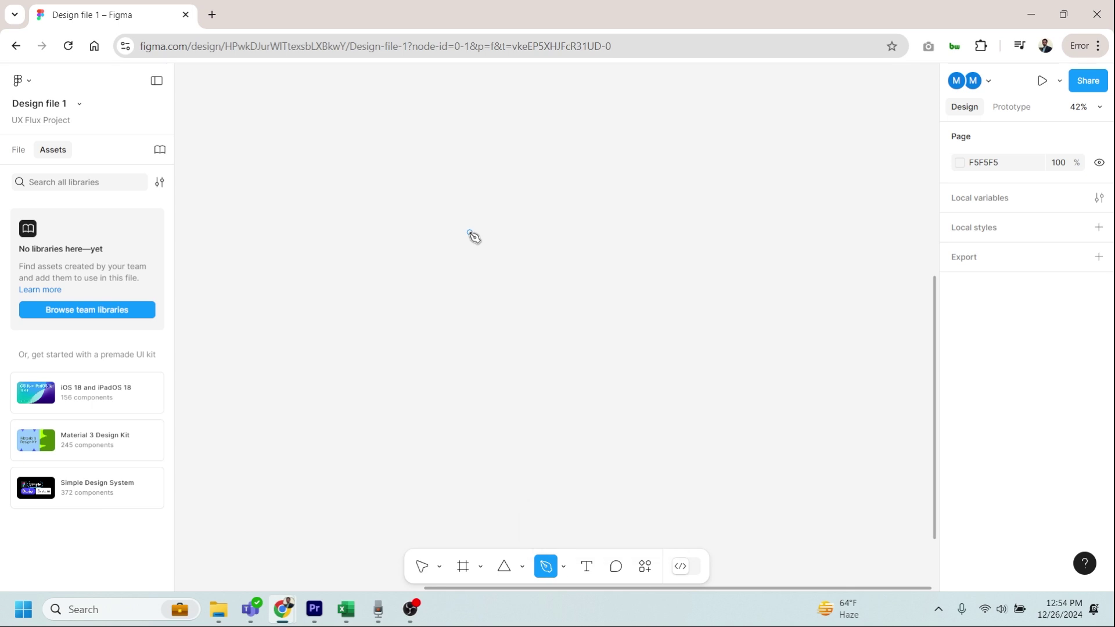
left_click(469, 232)
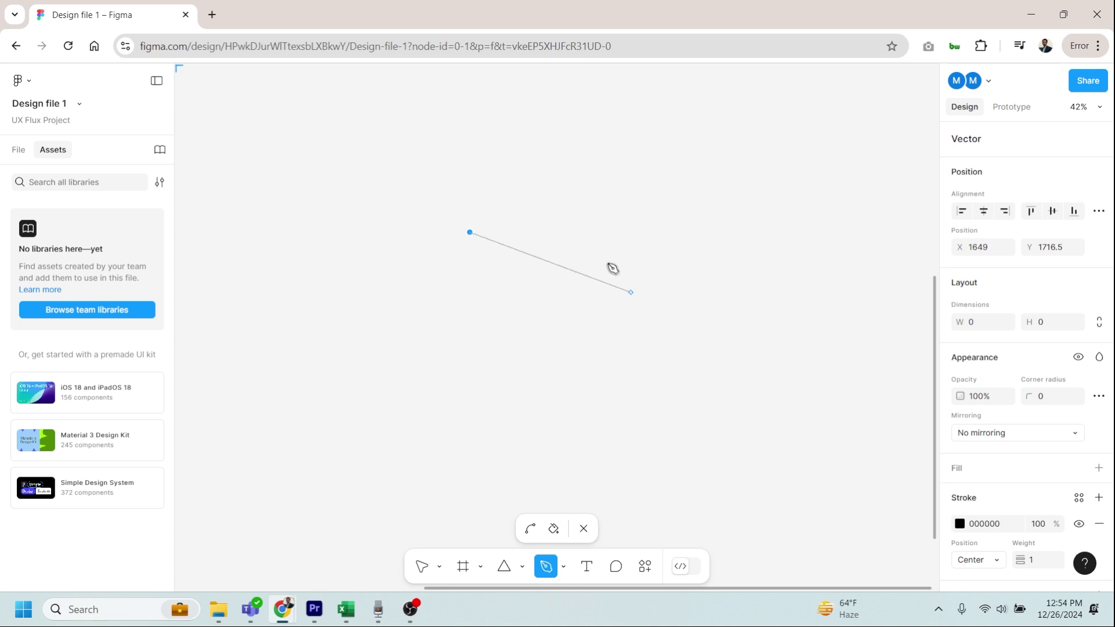
left_click(470, 374)
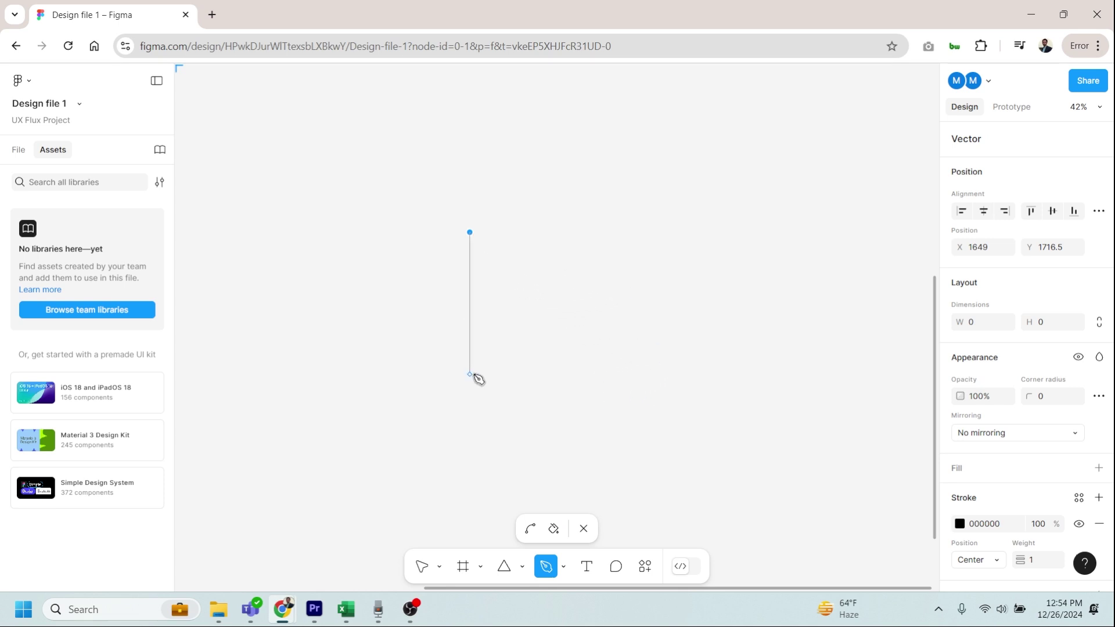
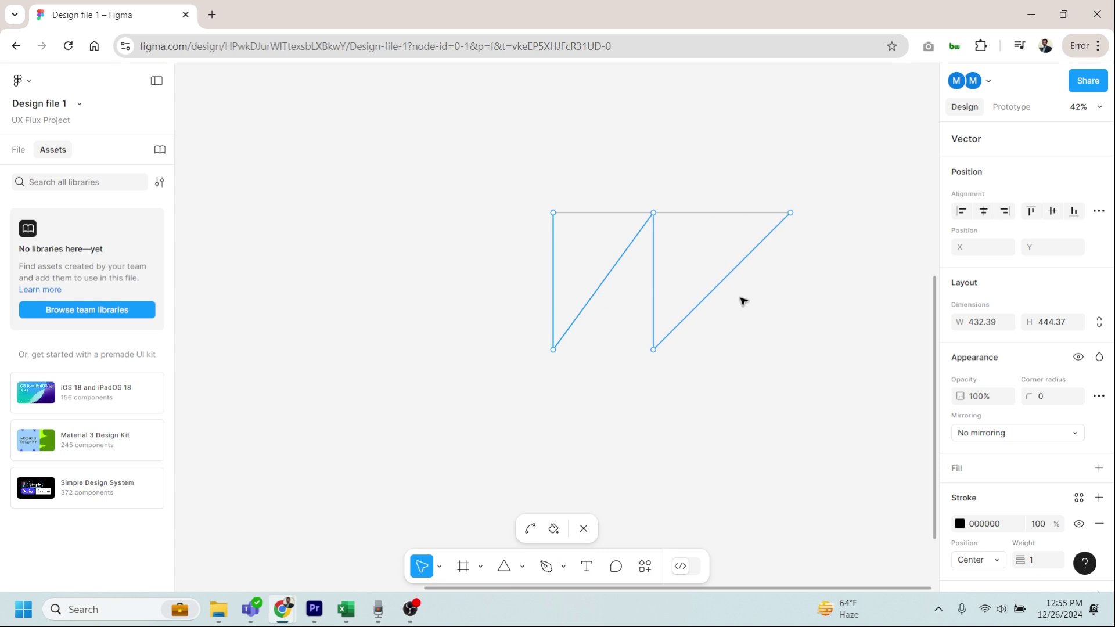
Add a D9D9D9 fill at 100% to the closed zigzag vector
left_click_drag(791, 316, 525, 181)
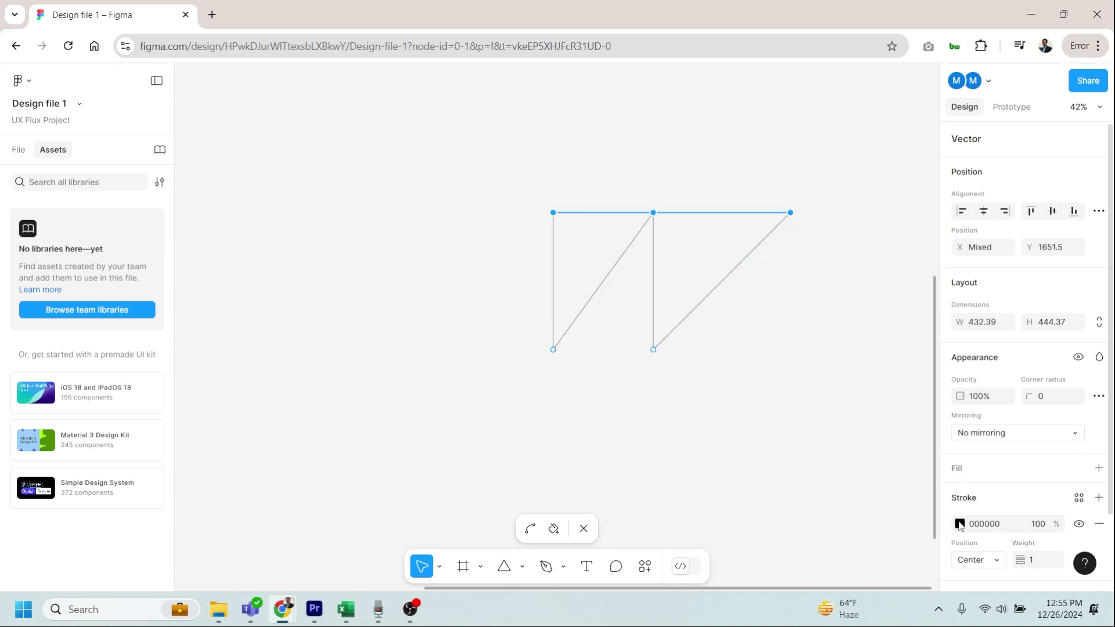
left_click(1099, 468)
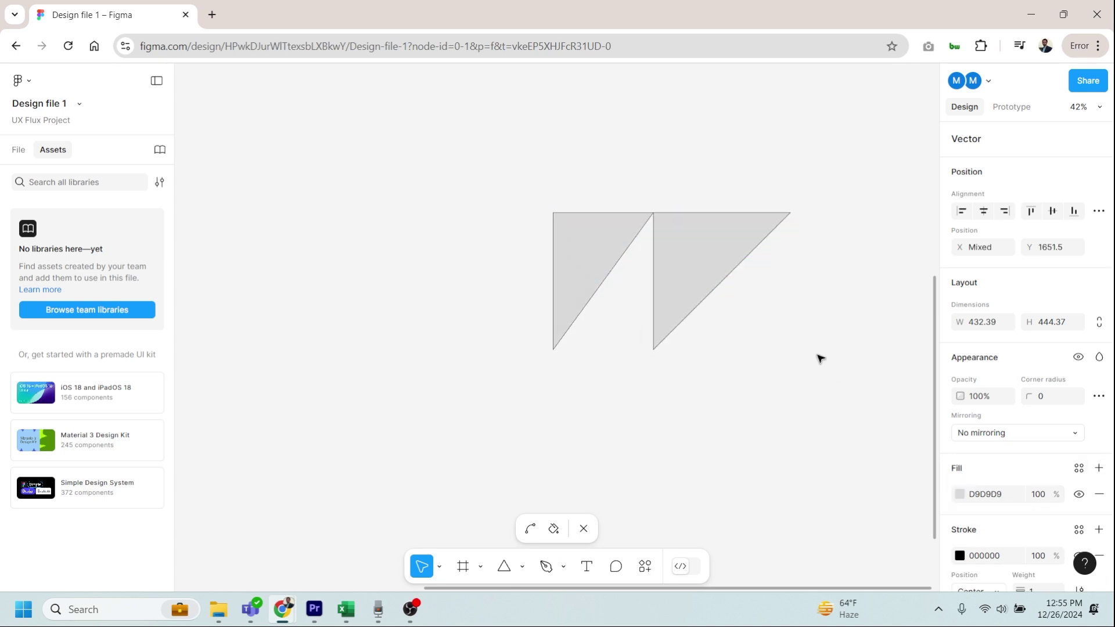
left_click_drag(718, 263, 634, 320)
key("Escape")
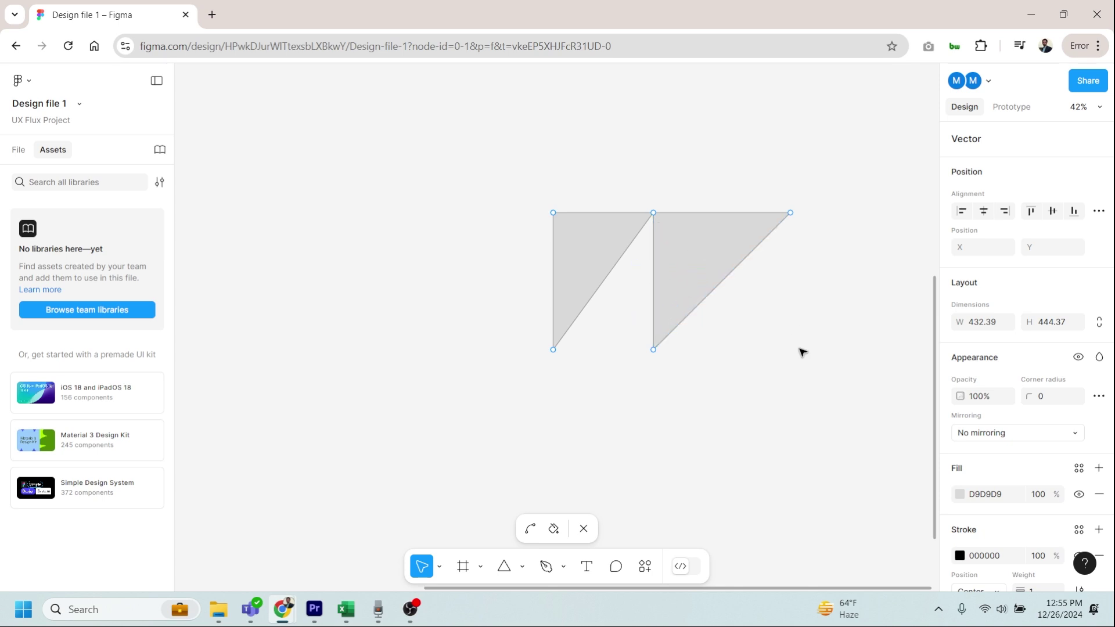
Bend the zigzag vector's upper-right corner into a smooth curve with handles mirrored in angle and length
key("ctrl")
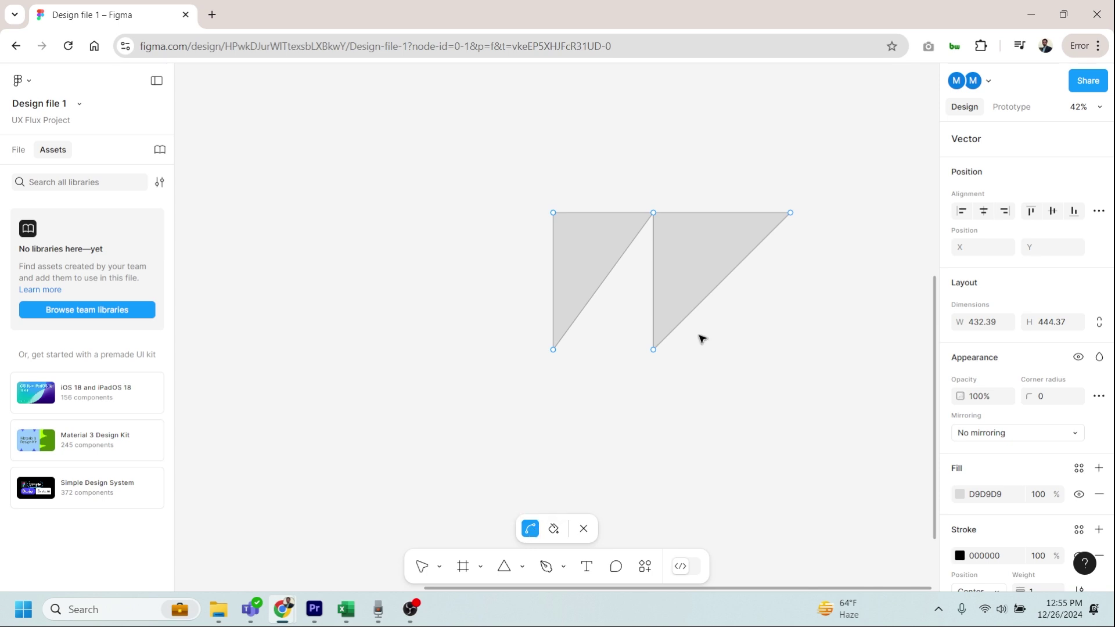
left_click(706, 301)
left_click(735, 308)
left_click_drag(724, 289, 857, 233)
left_click(653, 350)
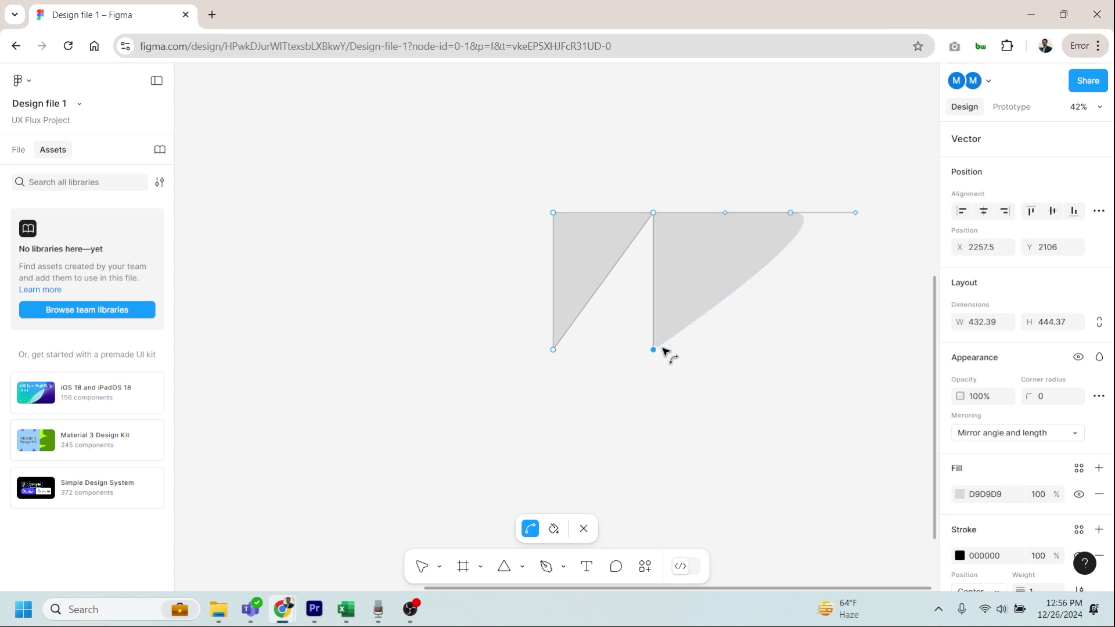
mouse_move(659, 350)
left_mouse_down()
mouse_move(802, 350)
mouse_move(653, 350)
left_mouse_up()
Pull the midpoint of the crossed path's right edge outward to form a new corner at X 2560, Y 2191
left_click(716, 367)
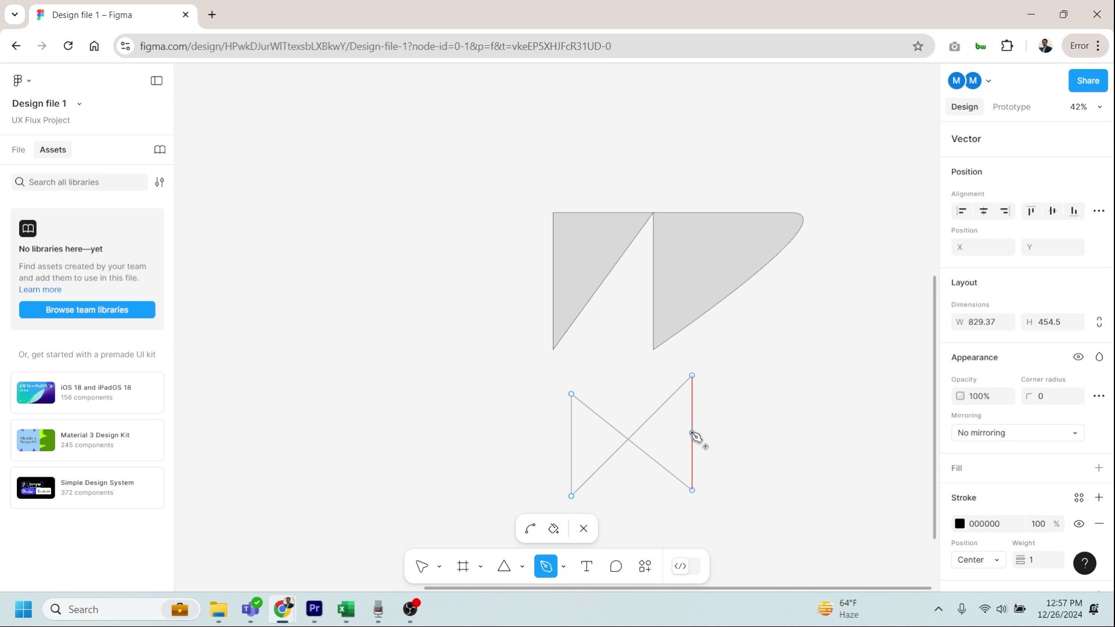
left_click_drag(692, 434, 744, 376)
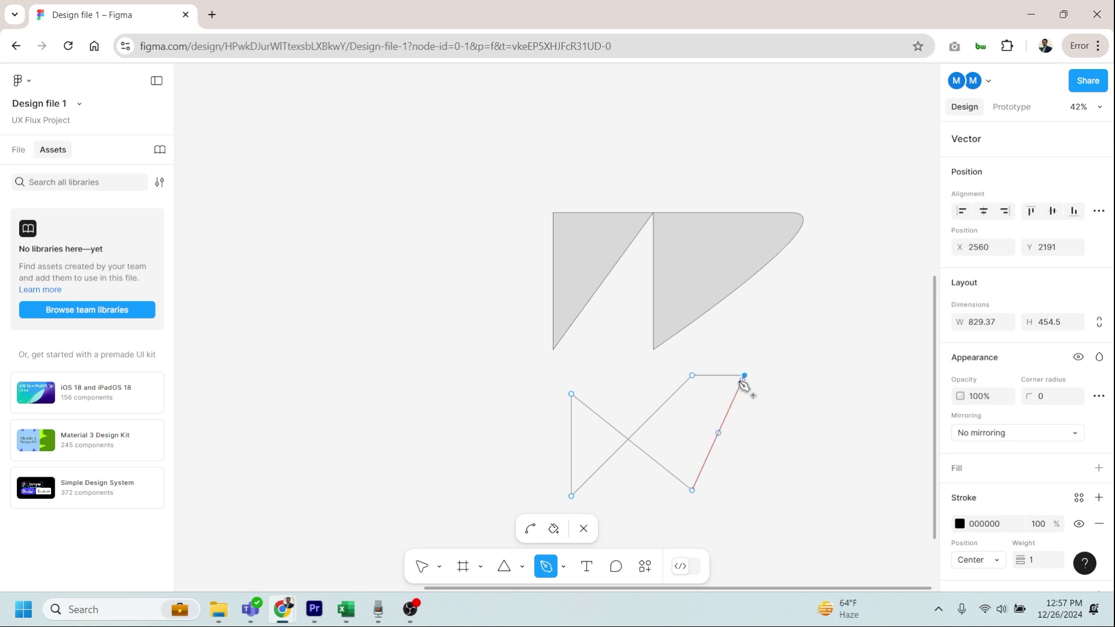
key("Escape")
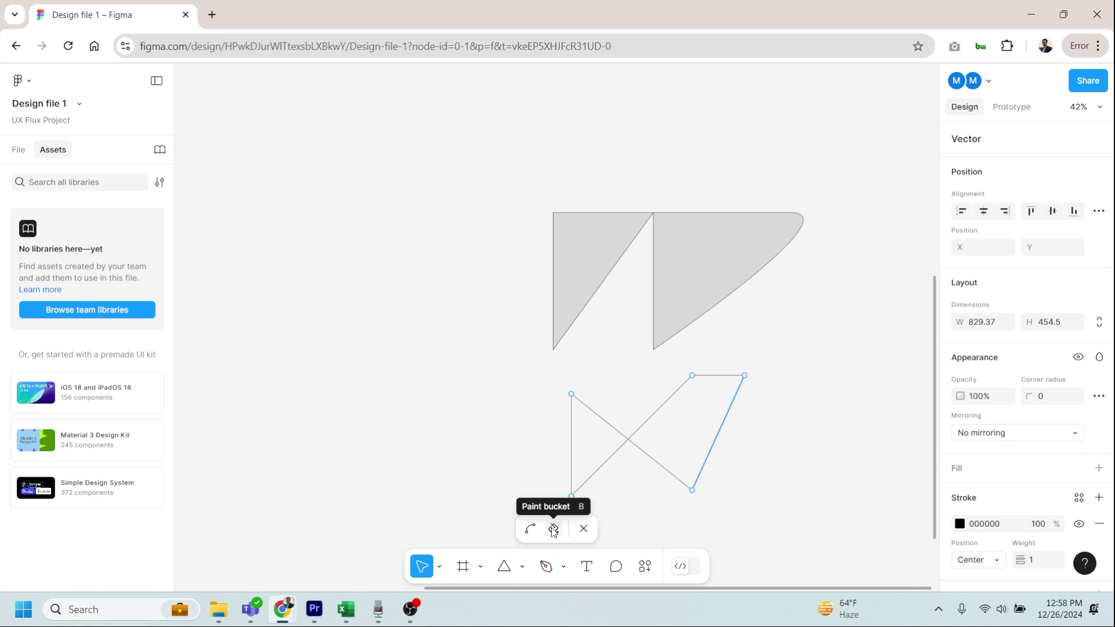
Fill the crossed path's enclosed areas with the Paint bucket and remove that fill again
left_click(554, 529)
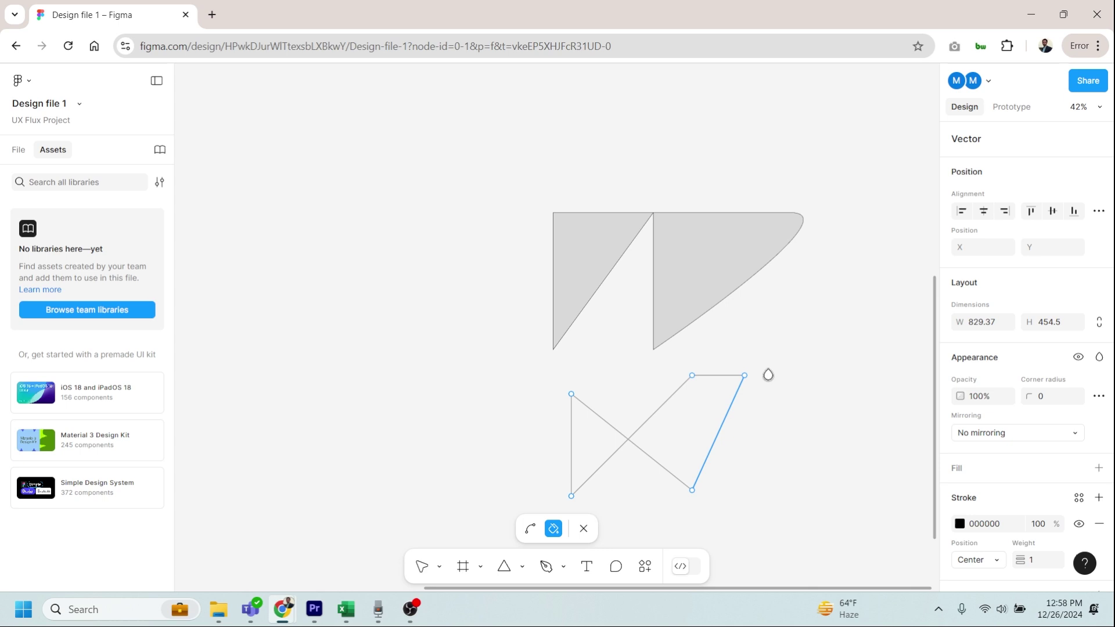
left_click(699, 400)
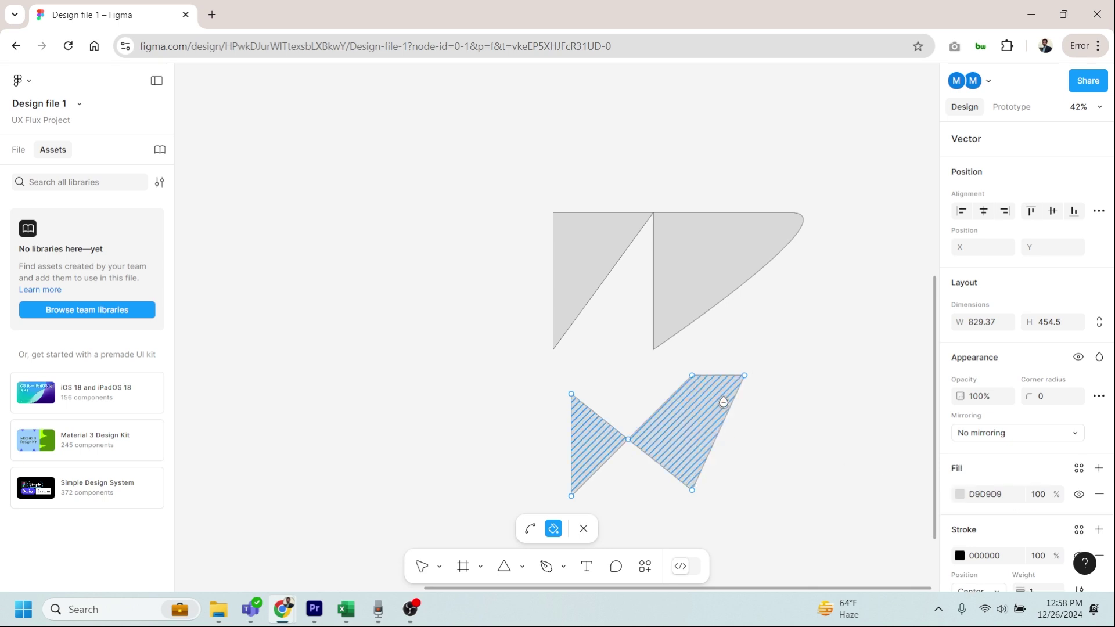
left_click(679, 446)
key("Escape")
Select the two pen-drawn vectors together to examine their shared fill and stroke settings, and activate the Pen tool
left_click_drag(563, 207, 652, 284)
left_click(709, 324)
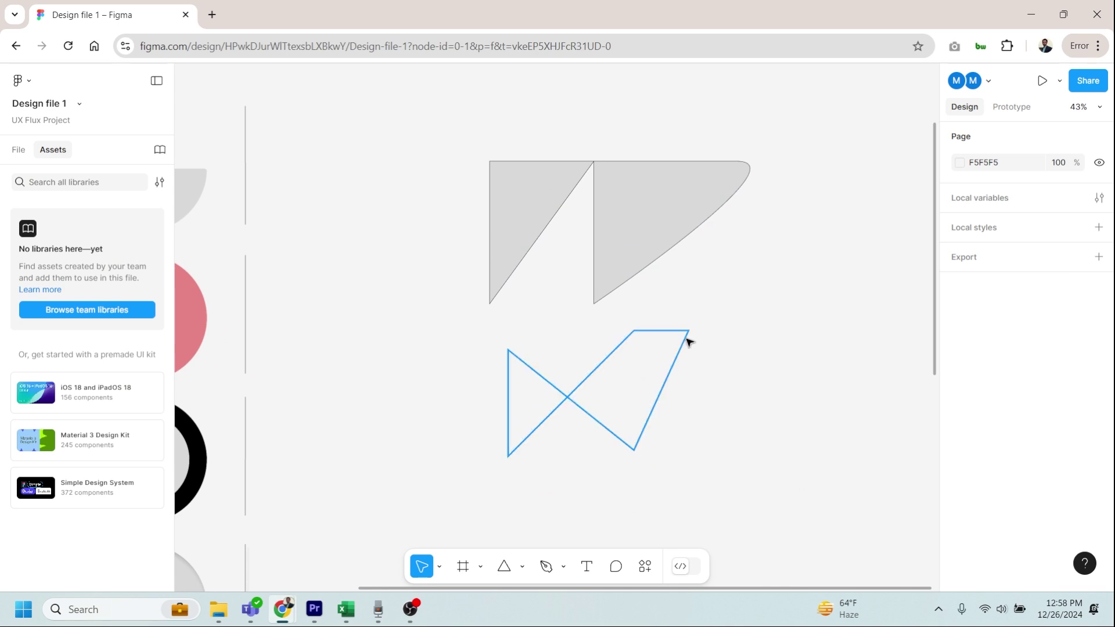
left_click_drag(779, 455, 473, 172)
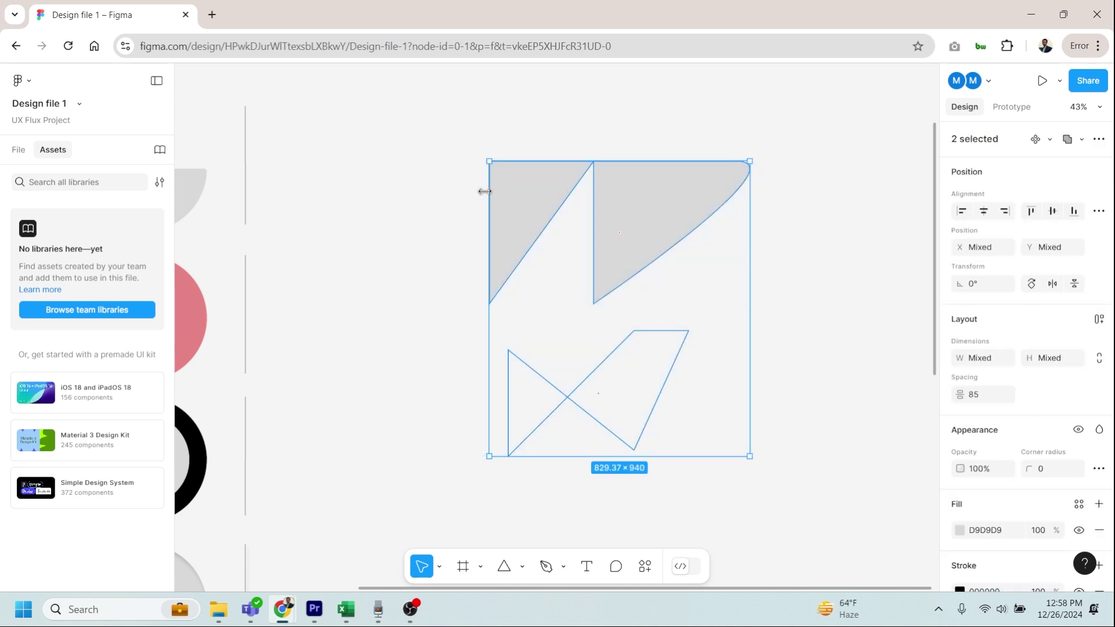
scroll(980, 515, "down", 3)
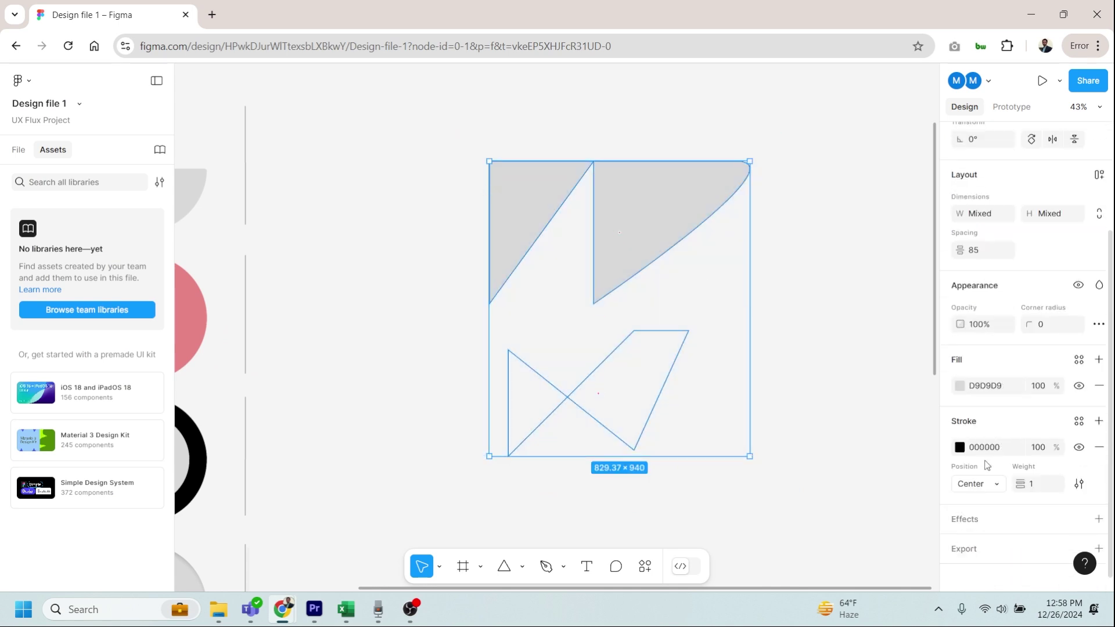
left_click(814, 393)
left_click_drag(776, 437, 481, 174)
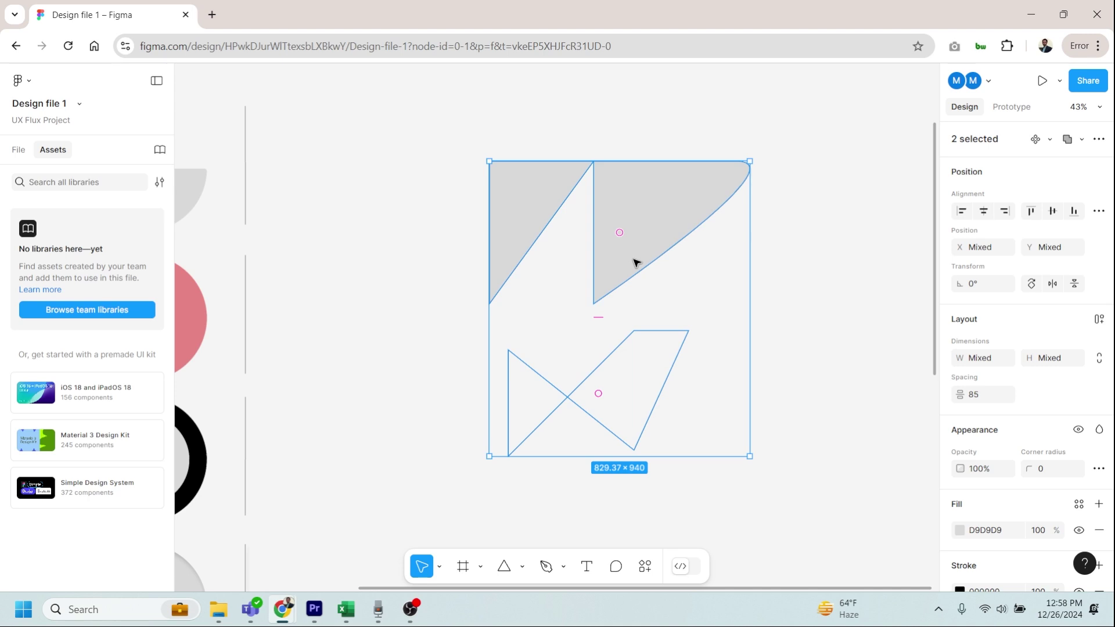
left_click(635, 263)
scroll(787, 286, "down", 1)
scroll(787, 287, "right", 1)
left_click_drag(714, 383, 465, 195)
left_click_drag(645, 216, 482, 166)
left_click(548, 284)
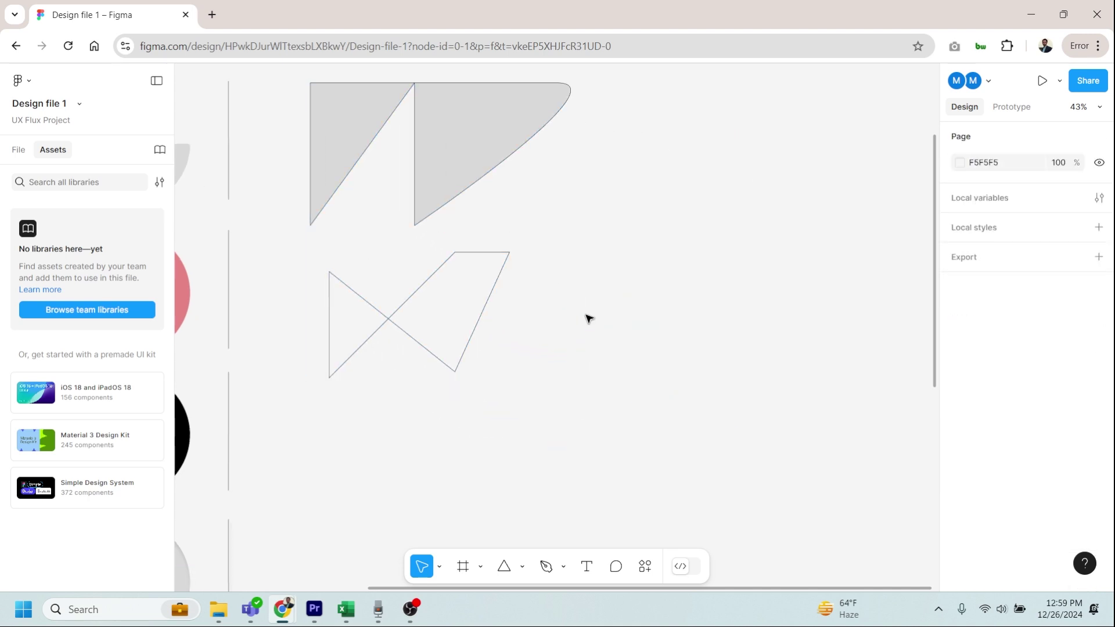
left_click(552, 570)
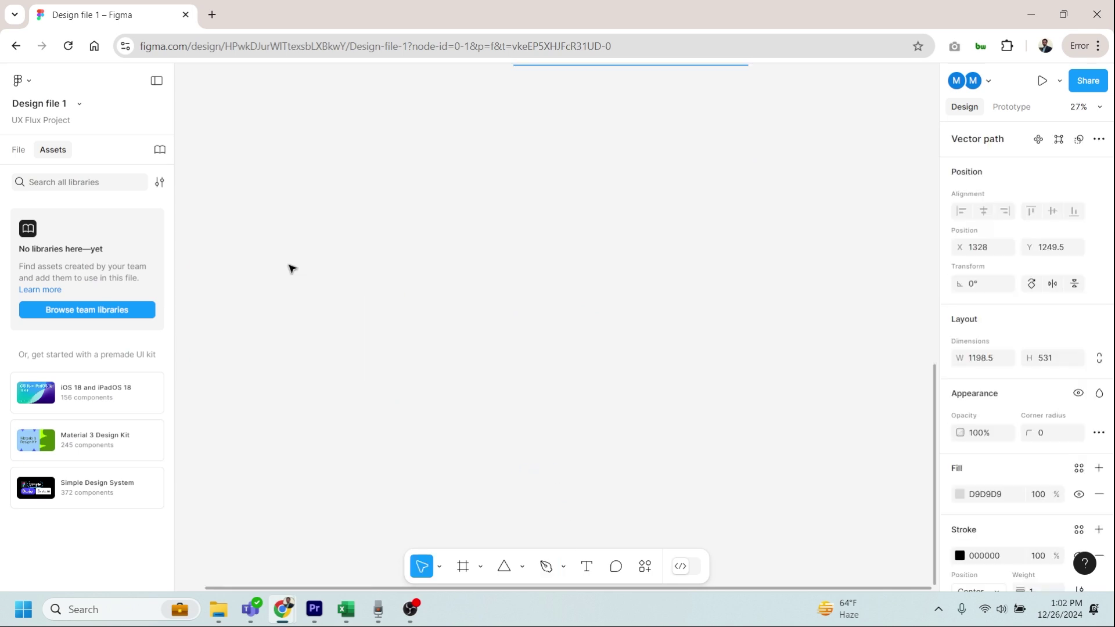
Place a text layer with the Text tool on the empty canvas at about X 503, Y 4159
key("t")
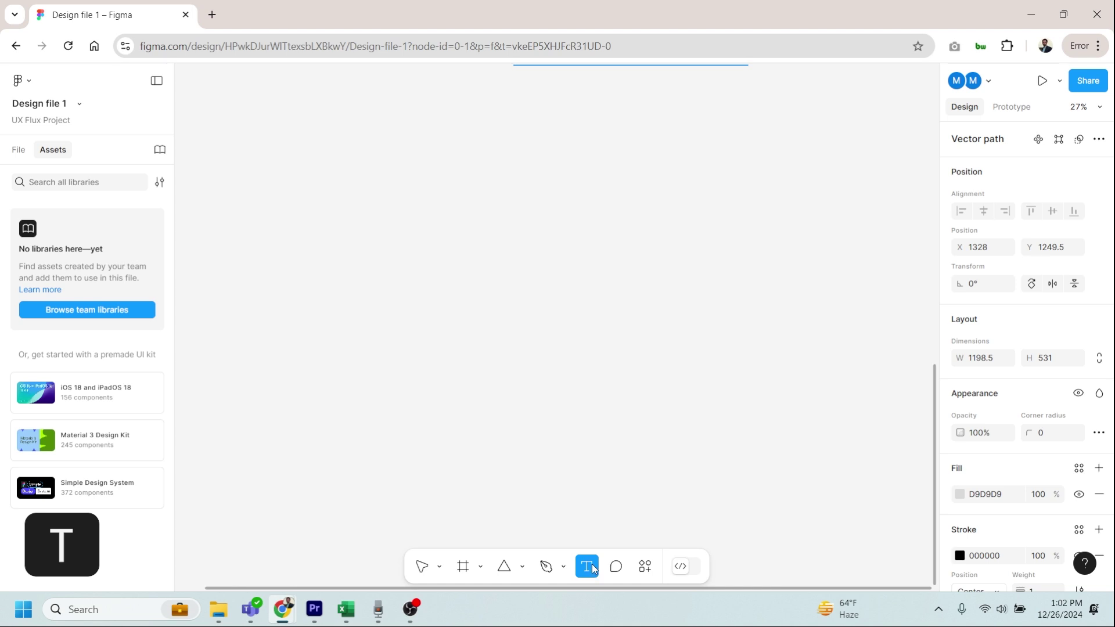
left_click(577, 506)
left_click(588, 566)
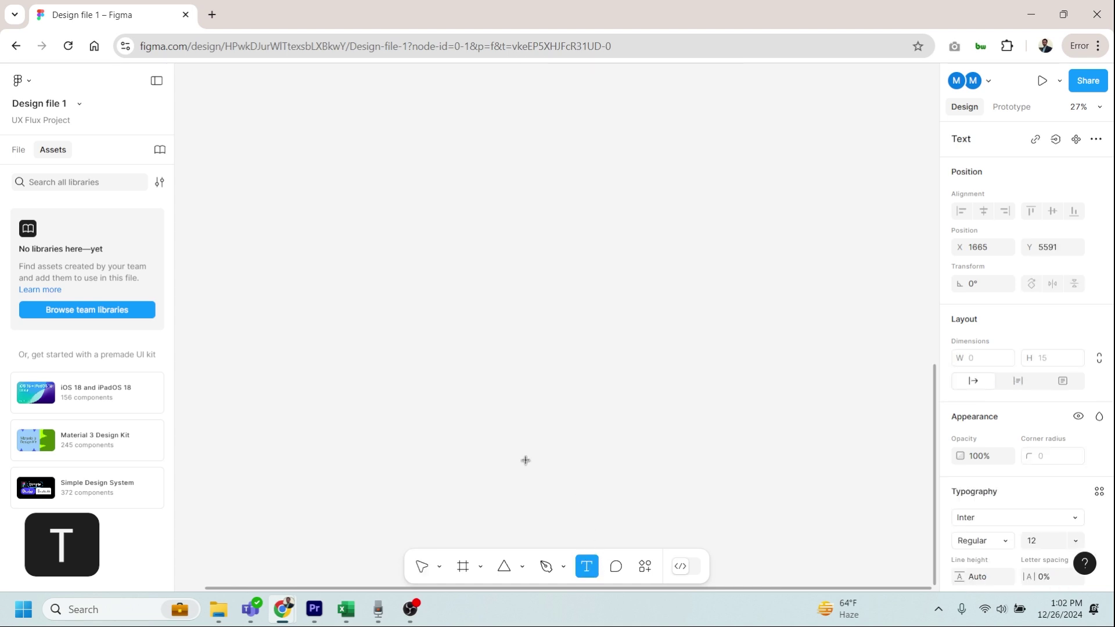
key("Escape")
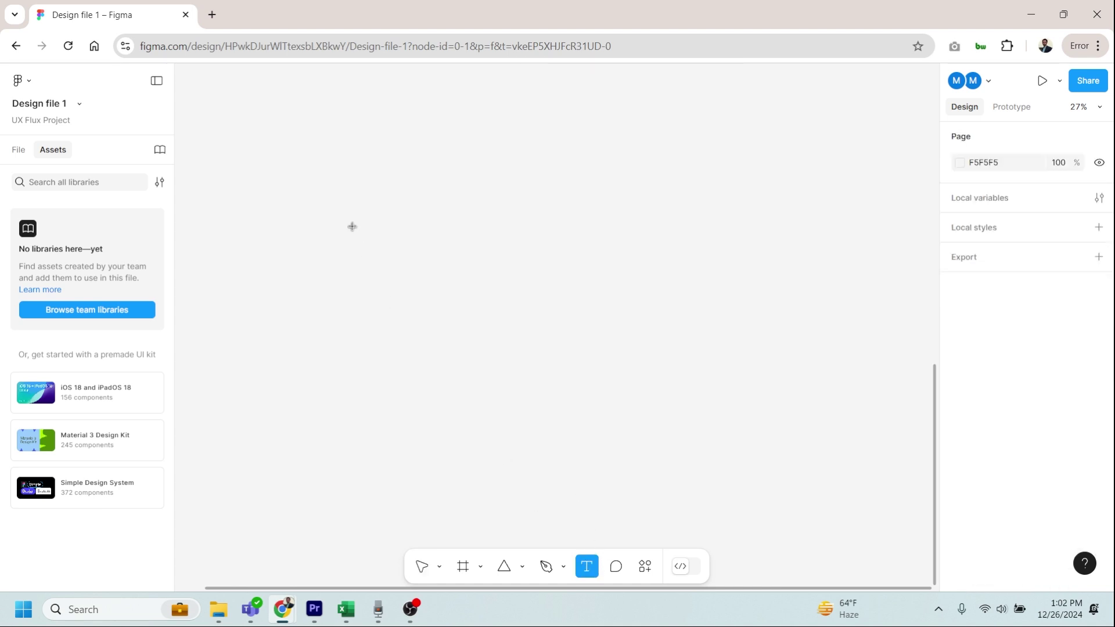
left_click(352, 225)
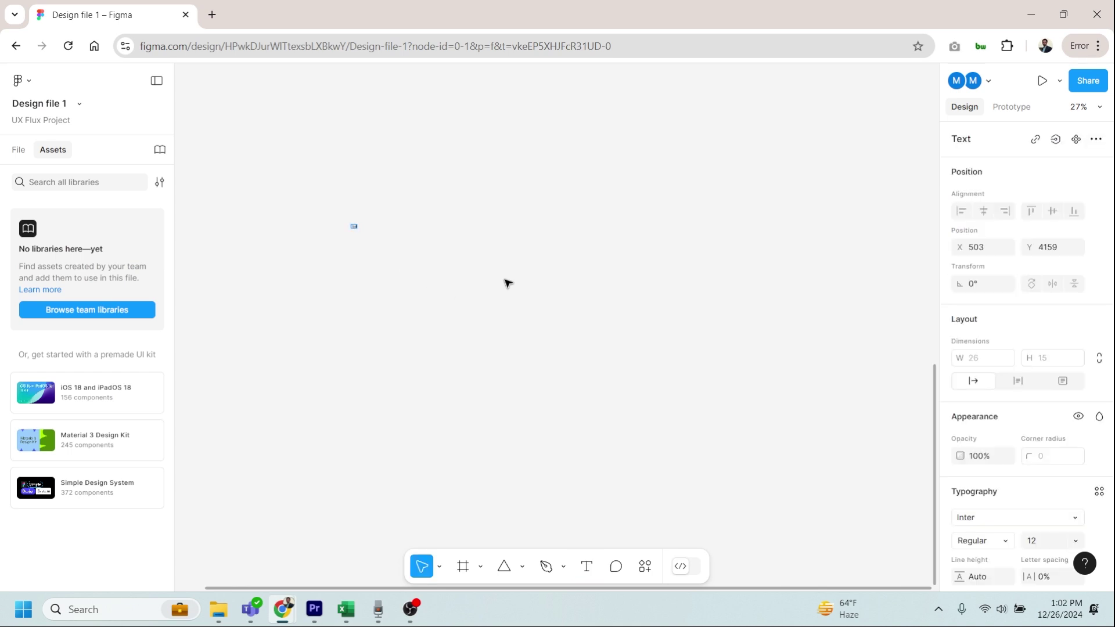
Replace the content of the new text layer with "Text"
scroll(1038, 414, "down", 5)
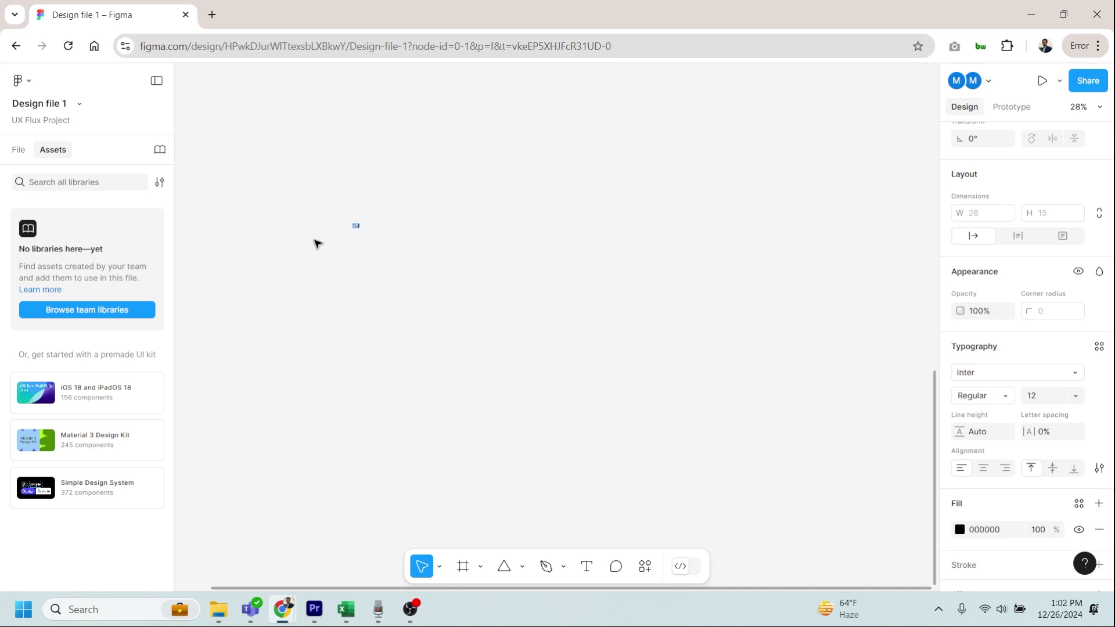
scroll(360, 227, "up", 5)
scroll(401, 214, "up", 2)
scroll(405, 299, "up", 8)
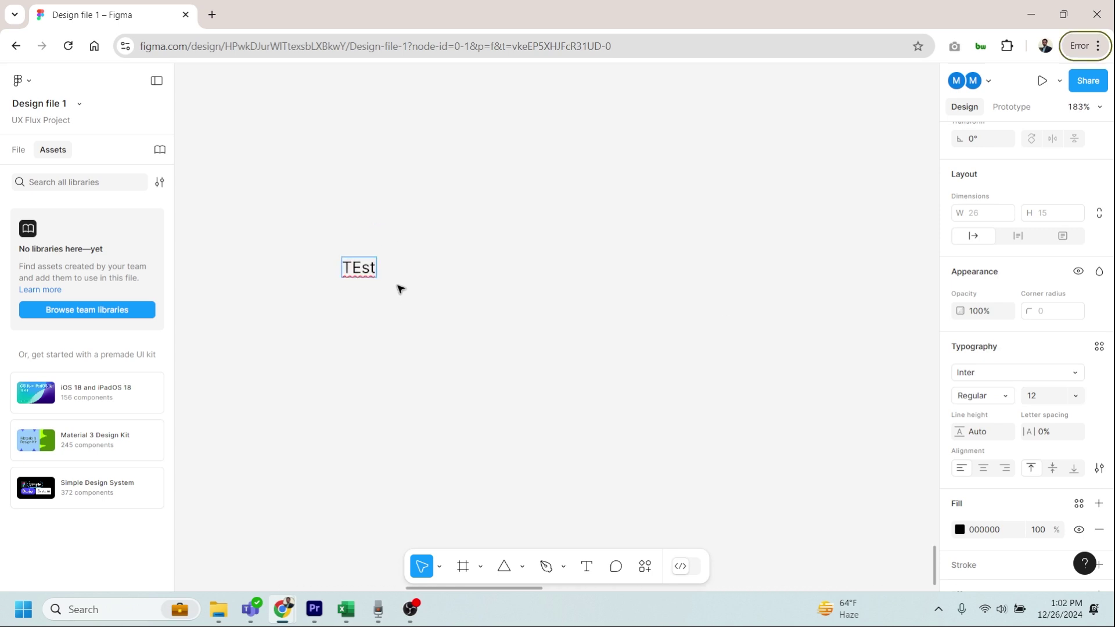
left_click_drag(336, 262, 344, 259)
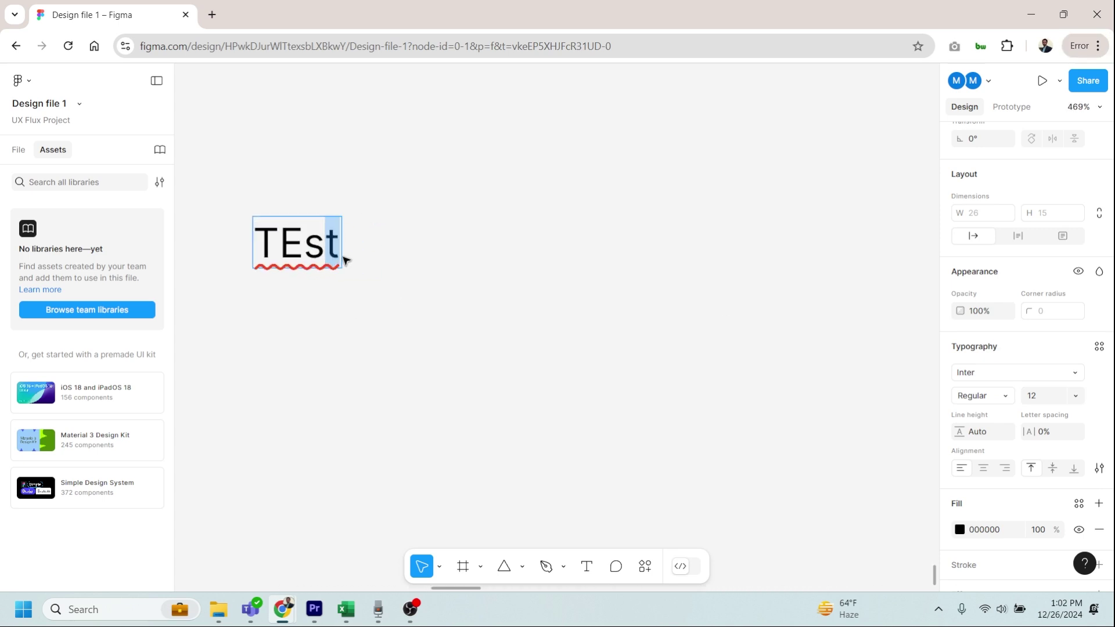
type("a")
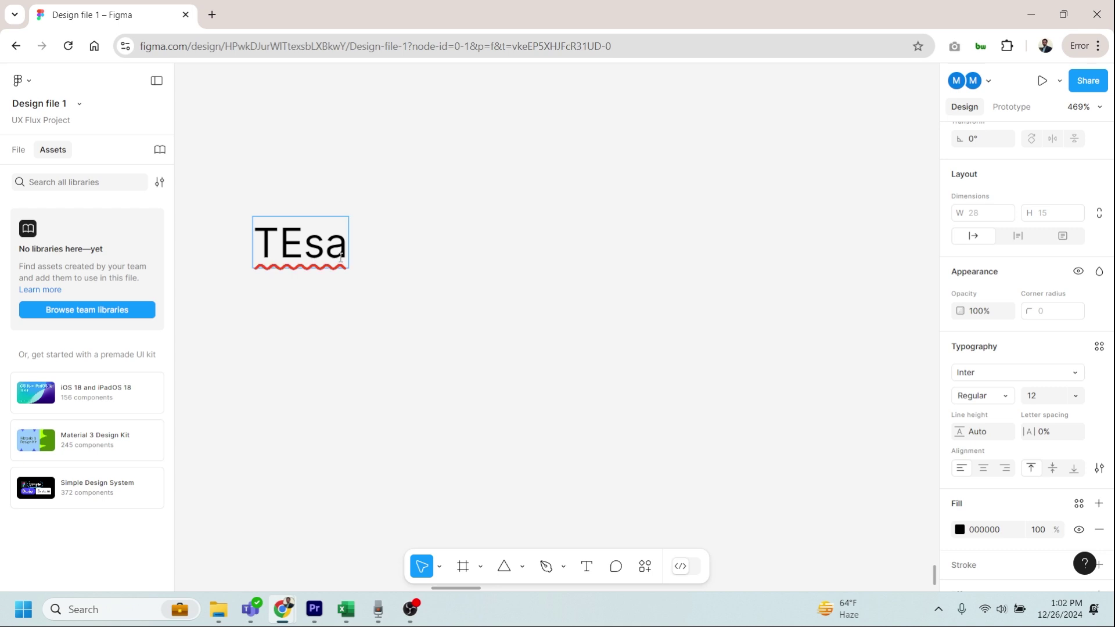
key("ctrl+a")
type("Test")
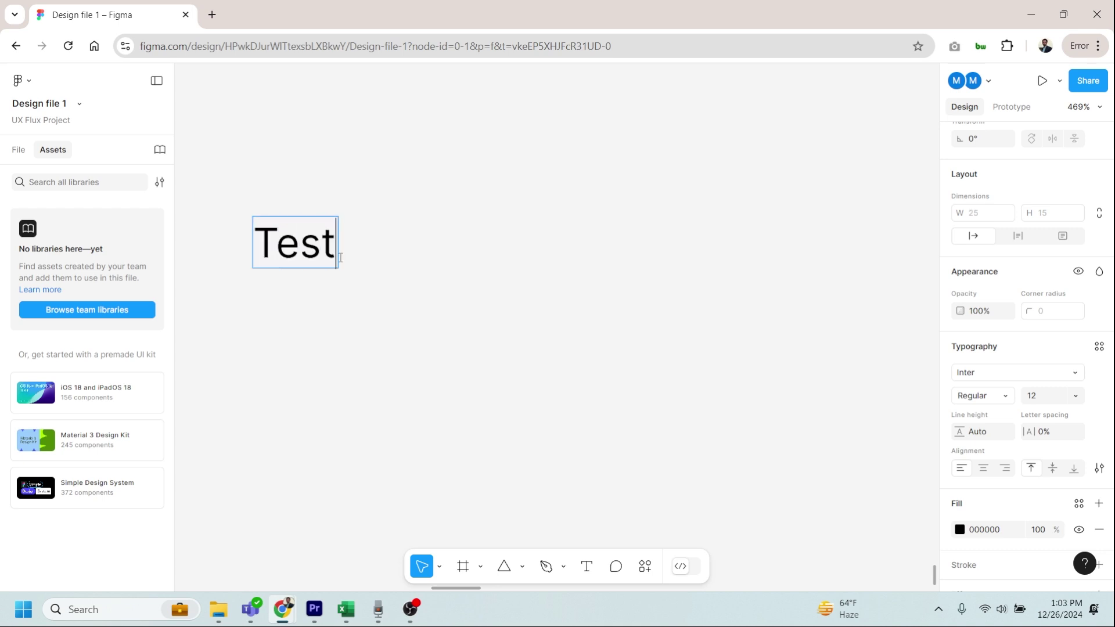
key("BackSpace")
key("BackSpace")
type("xt")
key("Escape")
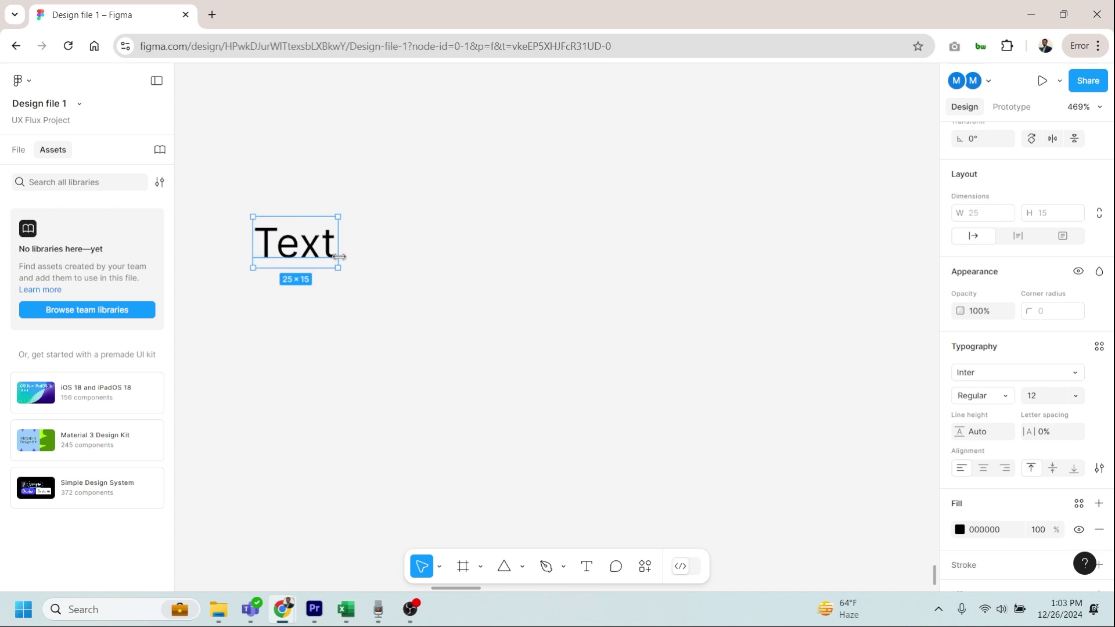
Draw a fixed-size text box about 109 × 62 beside the "Text" layer, at about X 544, Y 4142
scroll(429, 415, "down", 2)
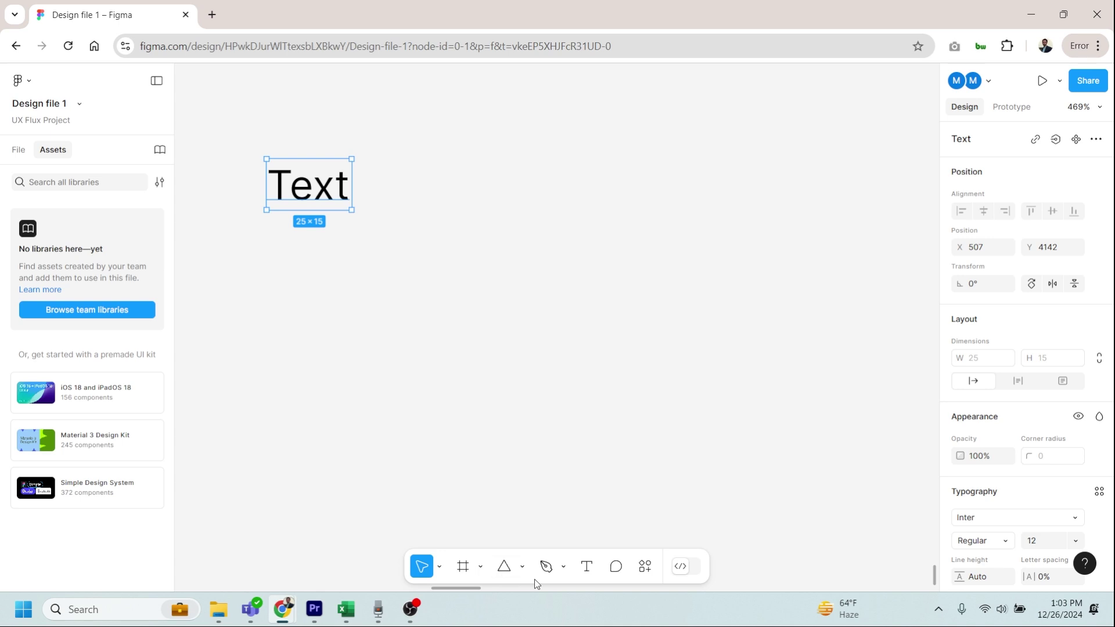
key("Return")
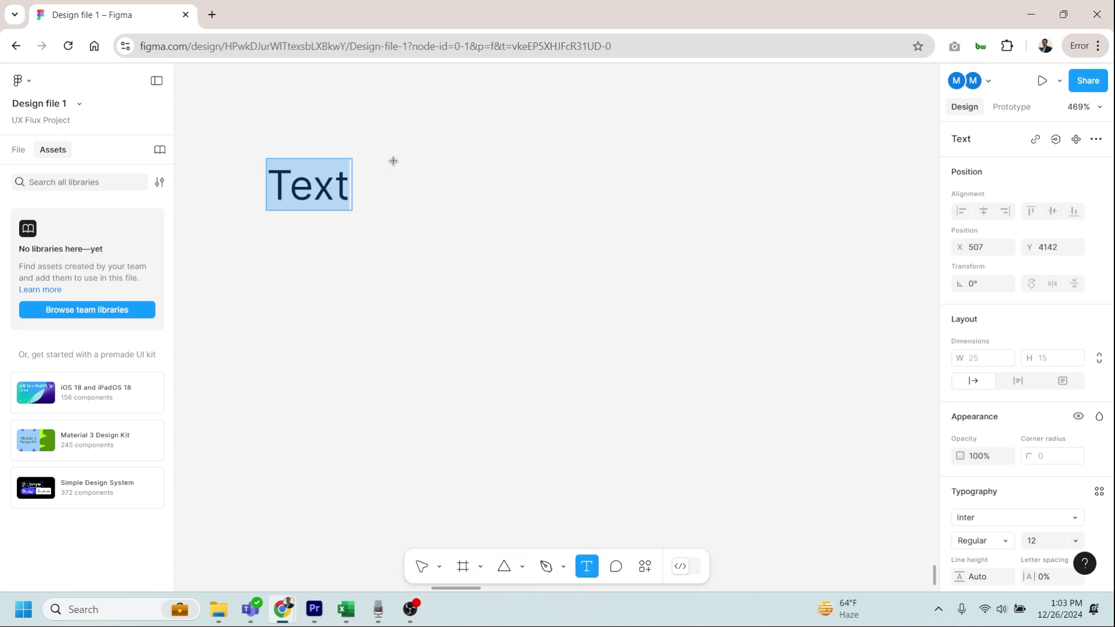
left_click_drag(393, 161, 759, 370)
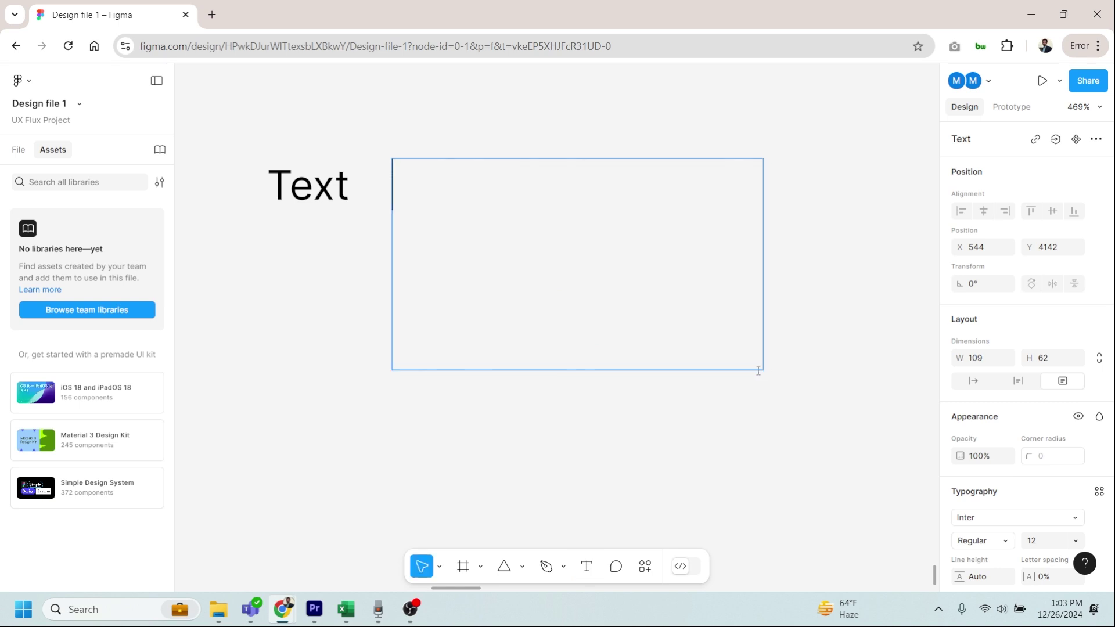
Search the web for "Lorem" in a new browser tab and open the lipsum.com result in its own tab
left_click(214, 21)
left_click(234, 48)
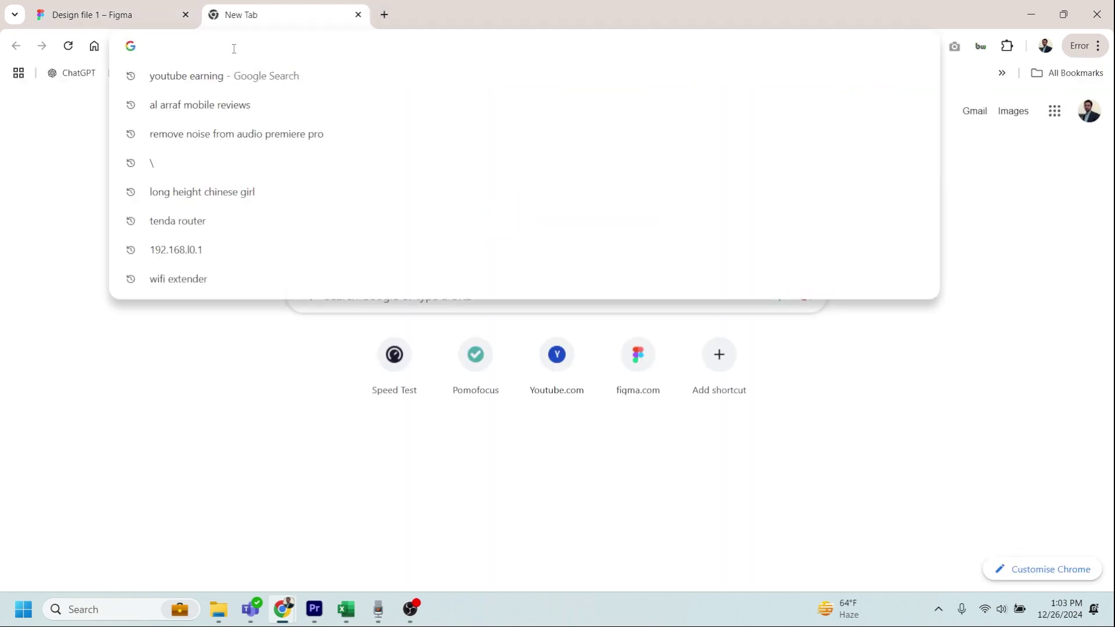
type("Loren")
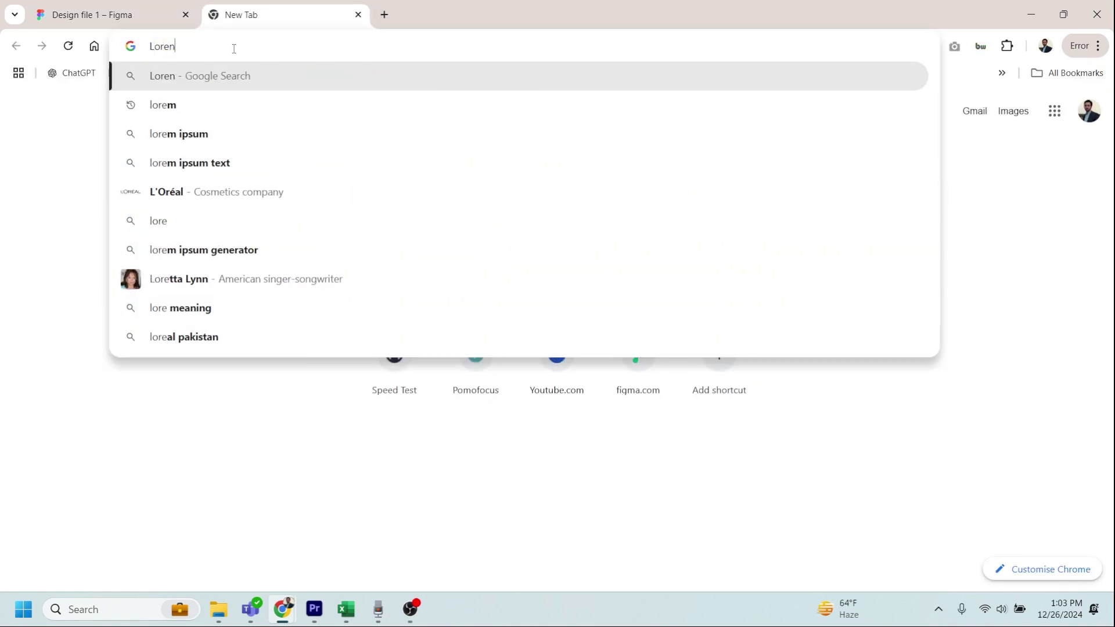
key("BackSpace")
type("m")
key("Return")
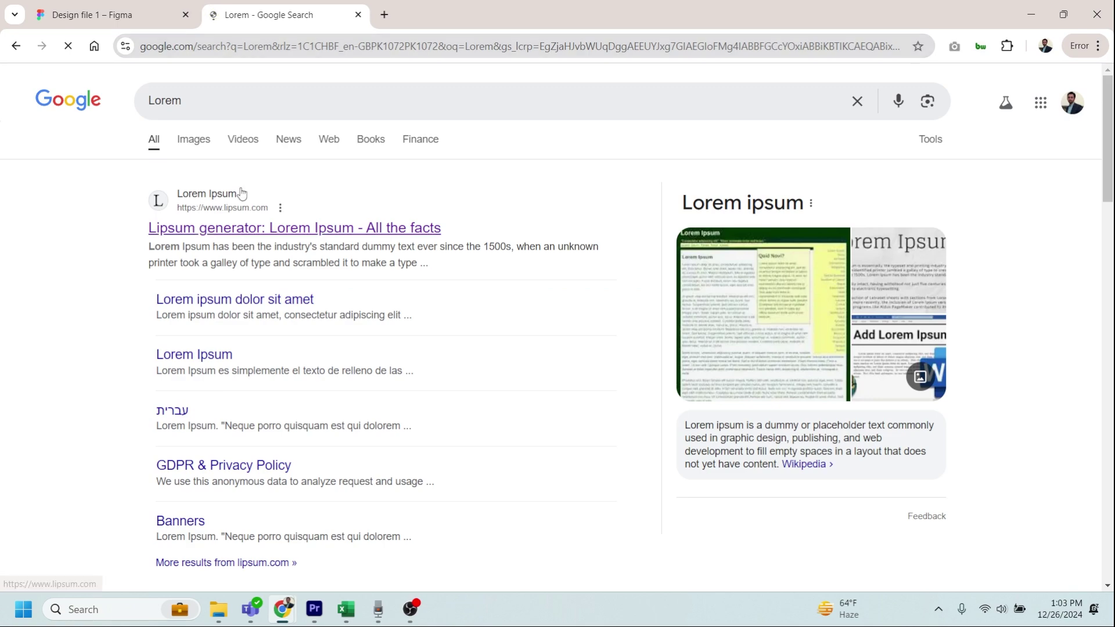
middle_click(234, 225)
left_click(457, 19)
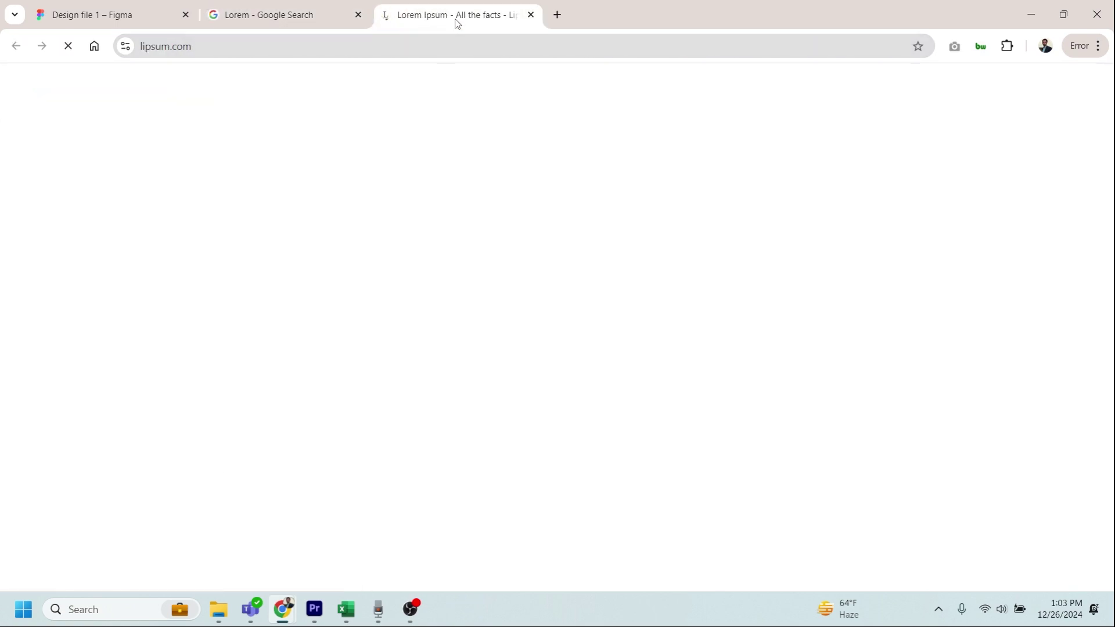
Copy the standard Lorem Ipsum passage from "Lorem ipsum dolor sit amet" through "commodo consequat."
scroll(498, 279, "down", 6)
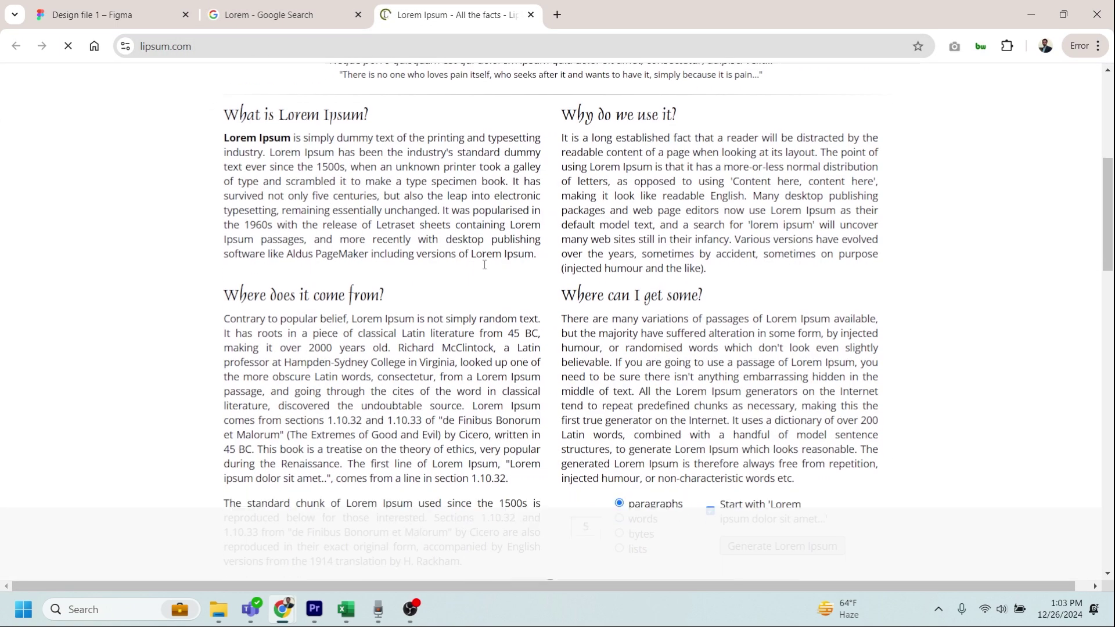
scroll(485, 264, "down", 10)
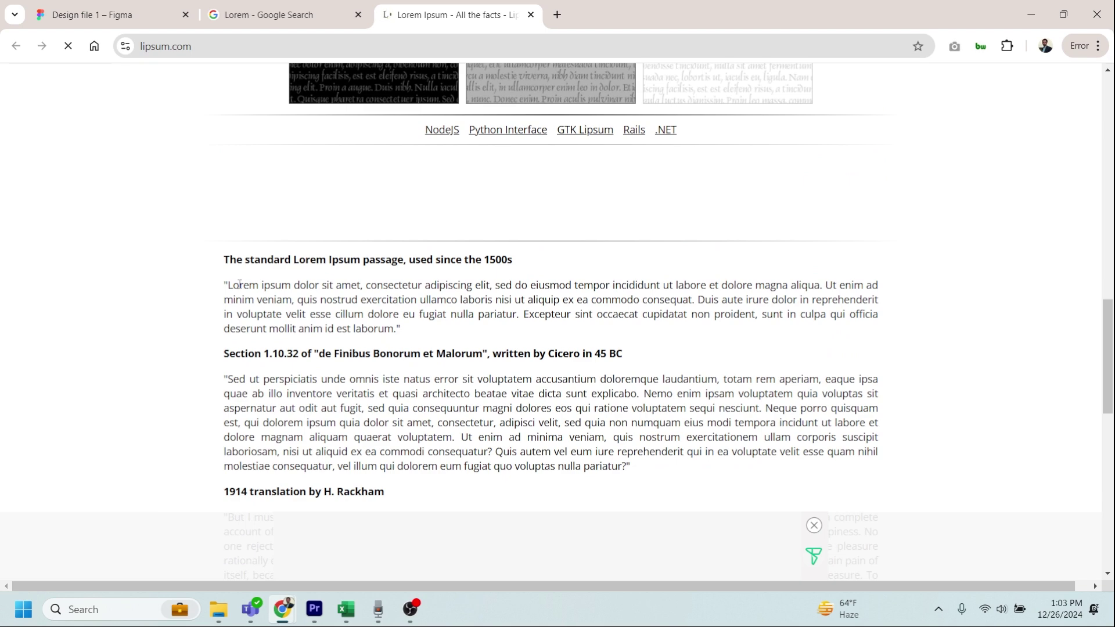
left_click_drag(233, 285, 697, 300)
key("ctrl+c")
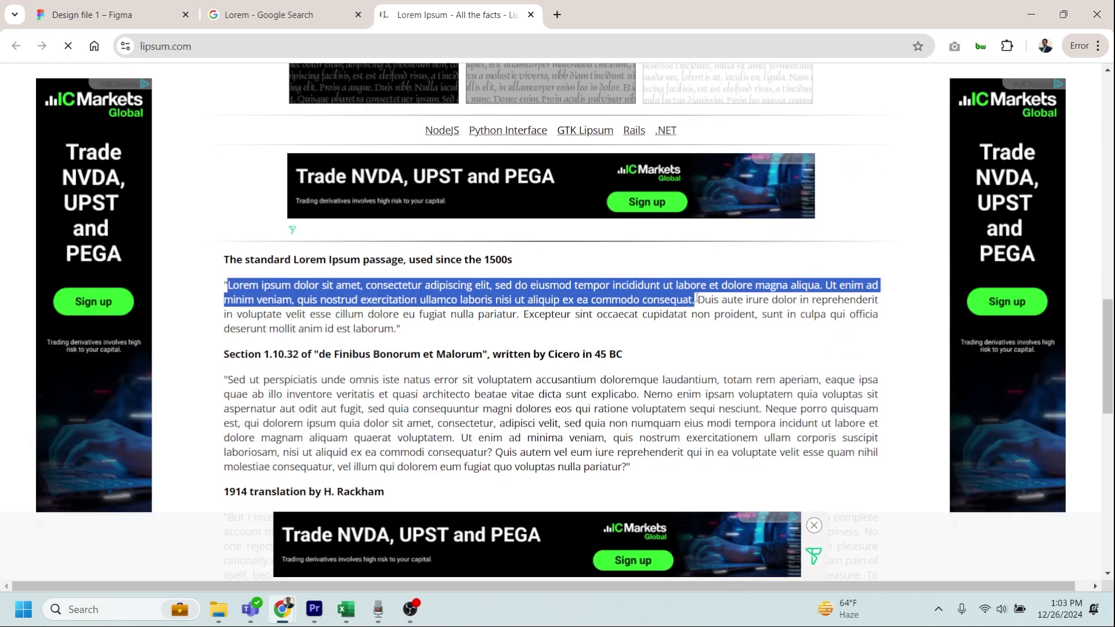
Return to the Figma design file and paste the copied passage into the empty text box
left_click(286, 16)
left_click(171, 7)
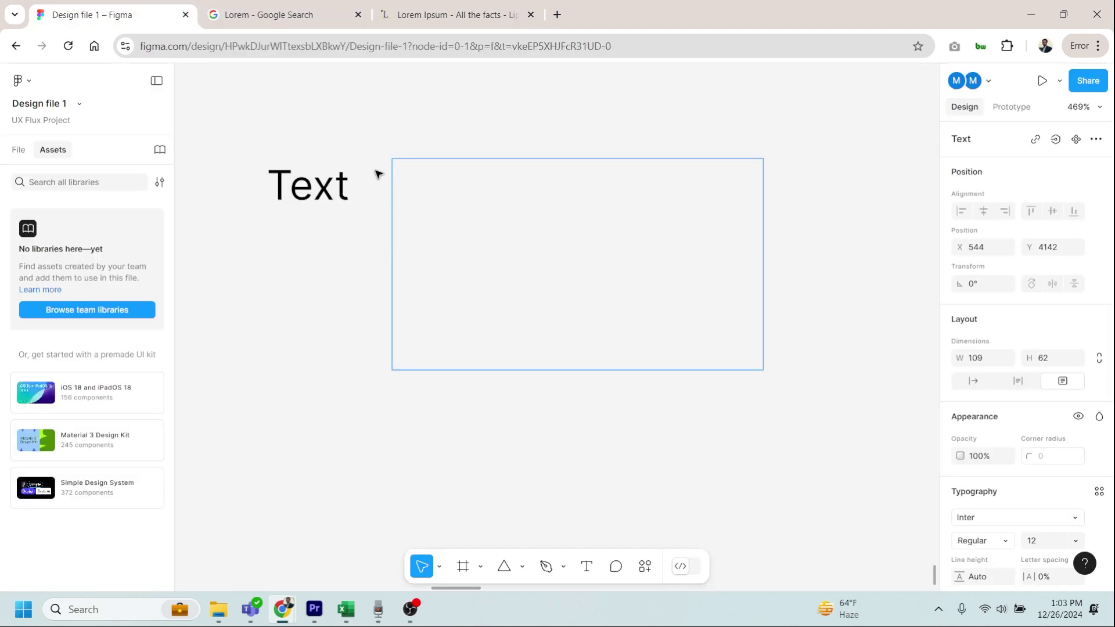
left_click(412, 18)
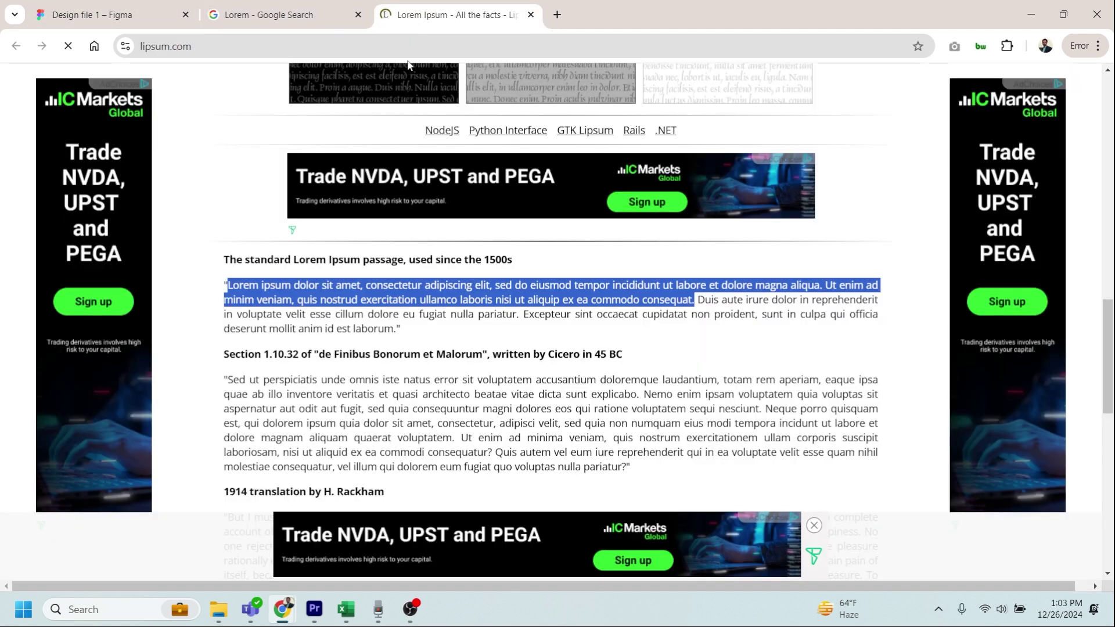
left_click(141, 12)
key("ctrl+v")
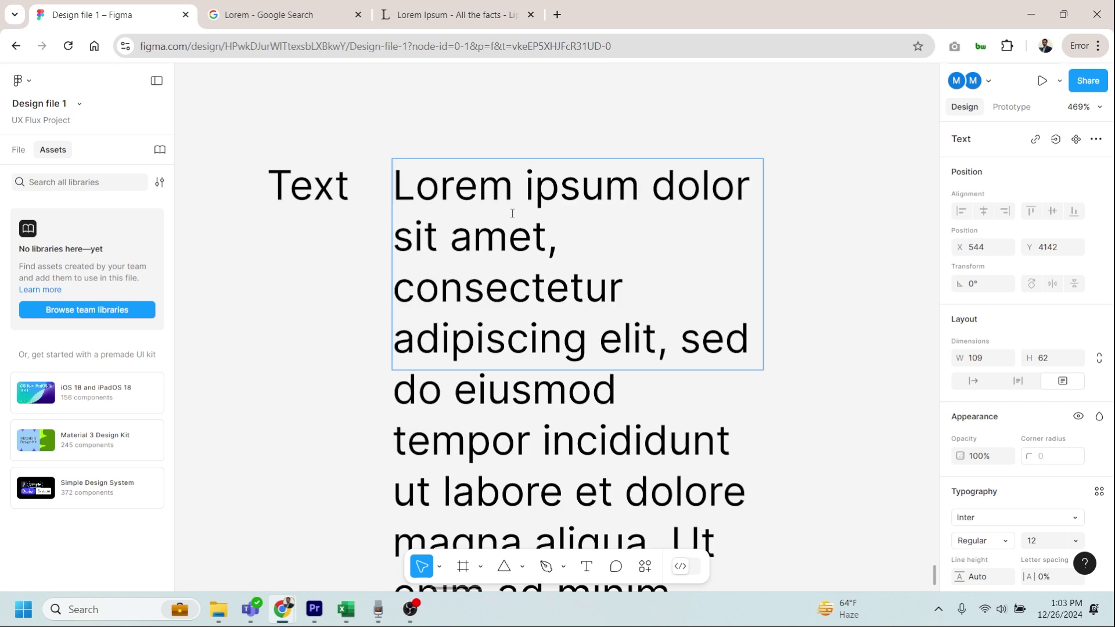
Set the font size of the whole pasted paragraph to 6 and deselect it
key("ctrl+a")
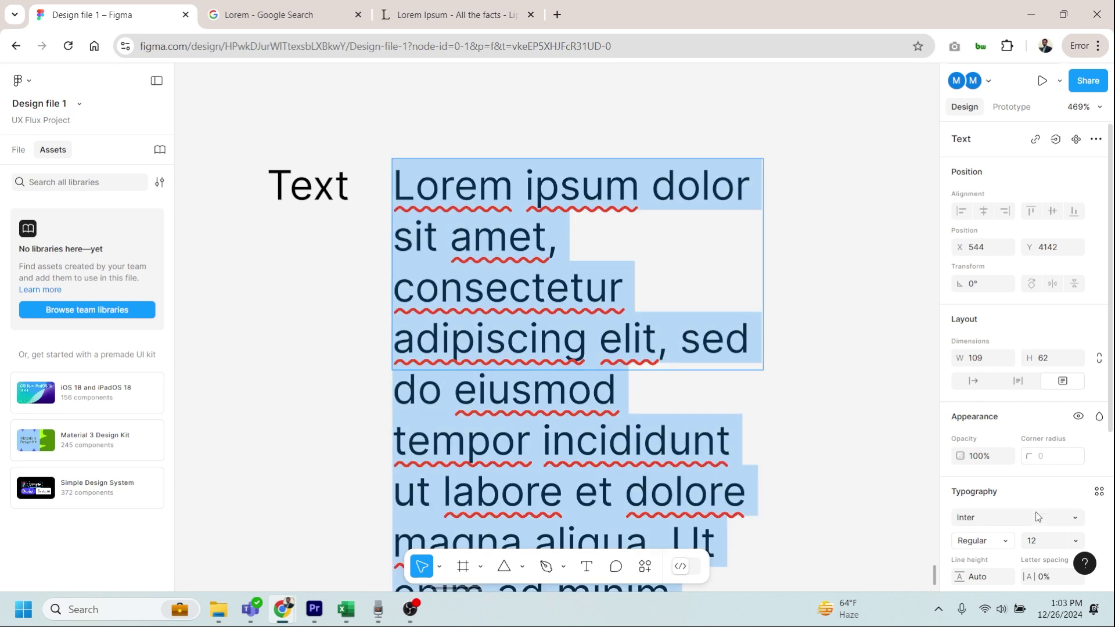
scroll(1046, 454, "down", 3)
left_click(1033, 398)
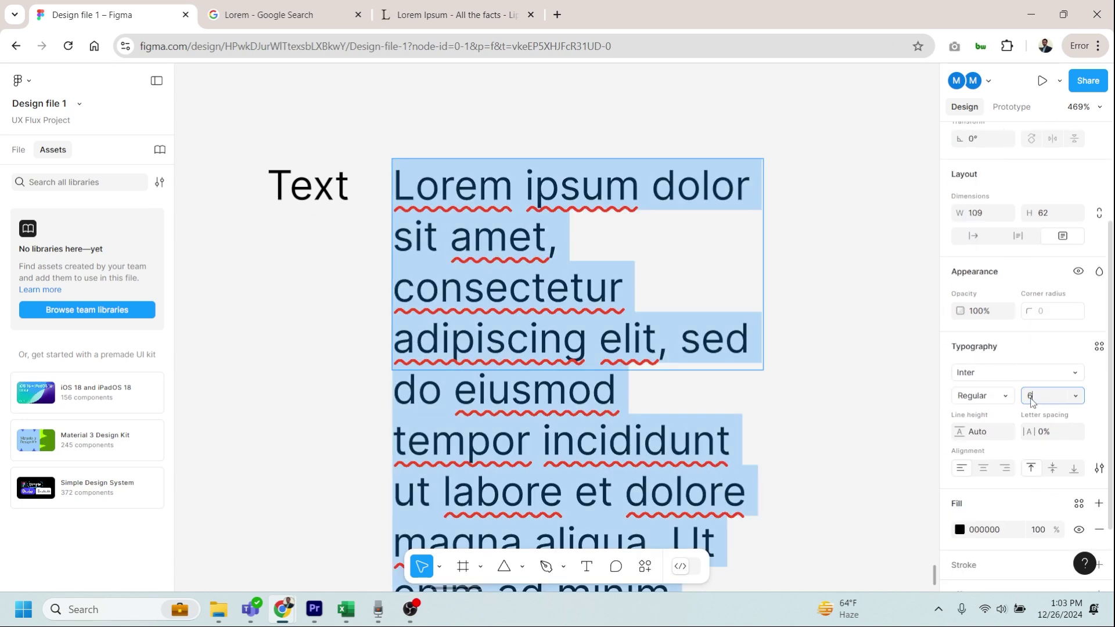
type("6")
key("Return")
key("Escape")
left_click(632, 349)
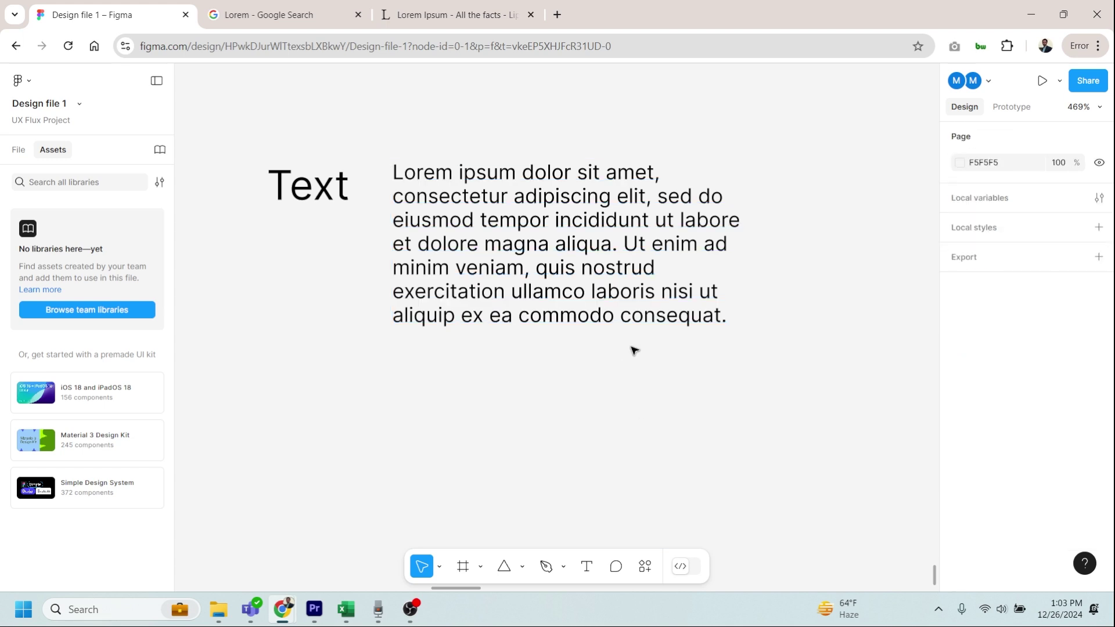
Move the "Text" layer down to about X 506, Y 4199, enter its text editing and leave it again
left_click(572, 194)
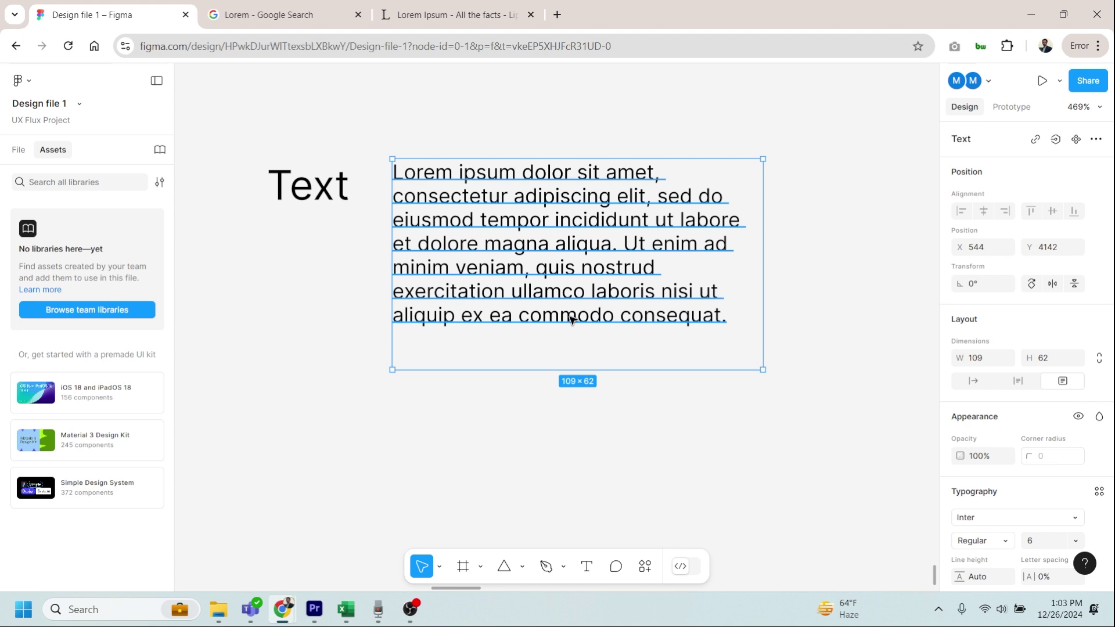
left_click_drag(323, 195, 320, 389)
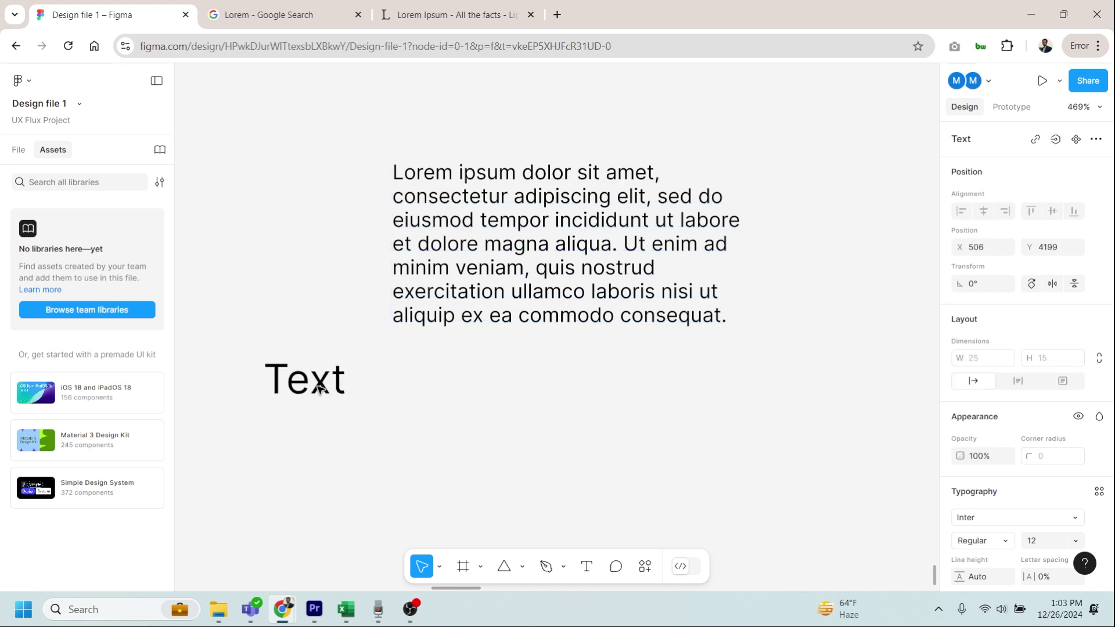
double_click(319, 388)
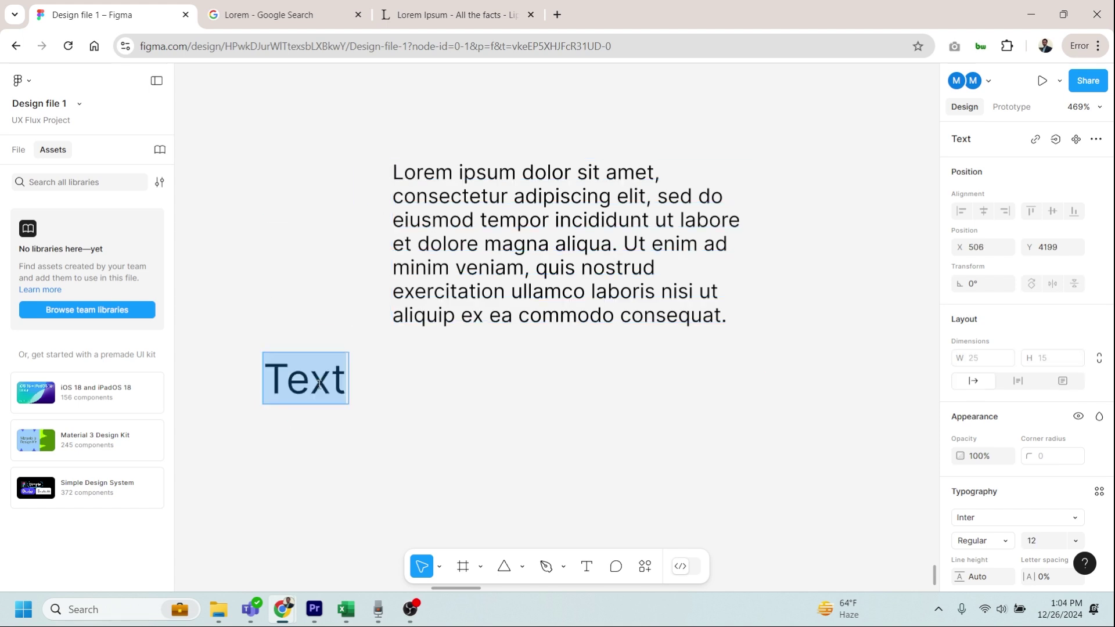
left_click(418, 379)
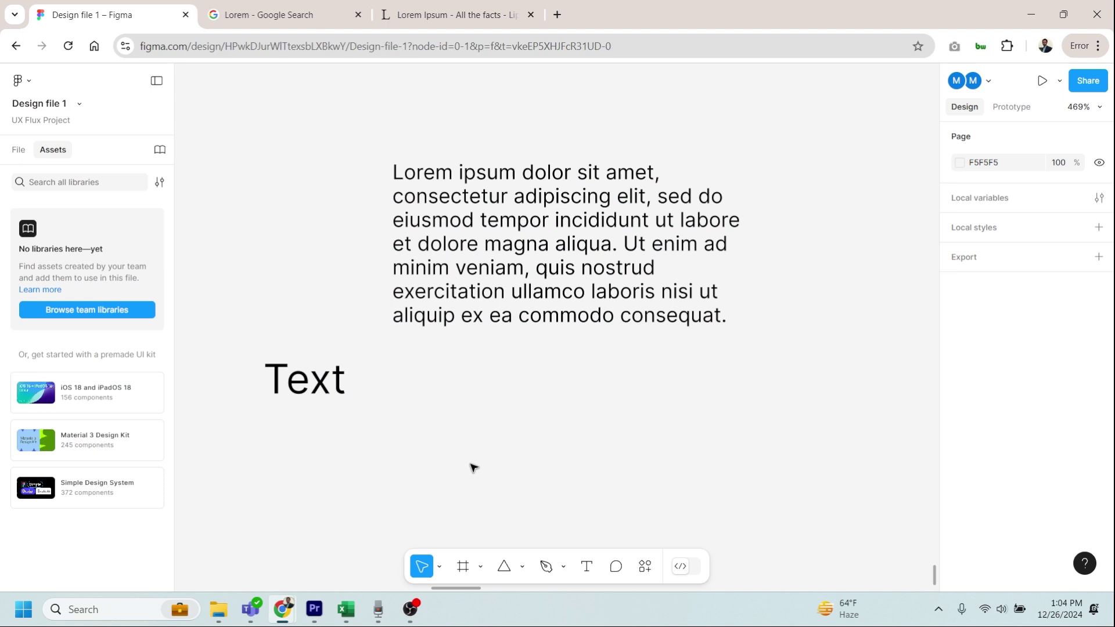
Paste the copied passage into a new auto-width text layer at about X 569, Y 4231, and delete that layer
left_click(591, 571)
left_click(478, 465)
key("ctrl+v")
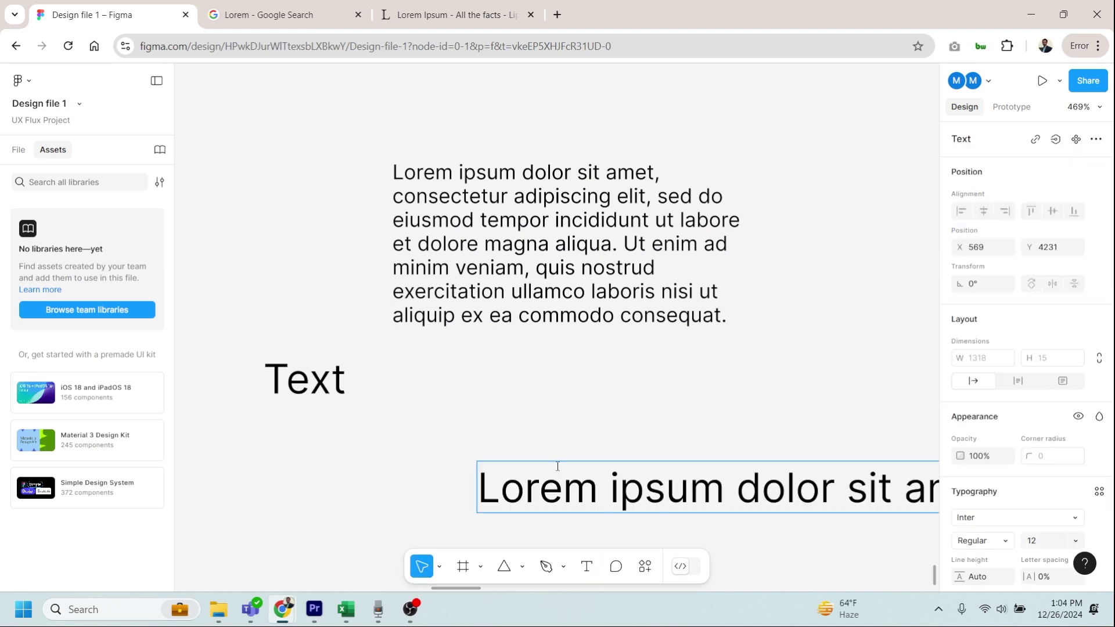
scroll(571, 411, "down", 3)
scroll(572, 411, "down", 6)
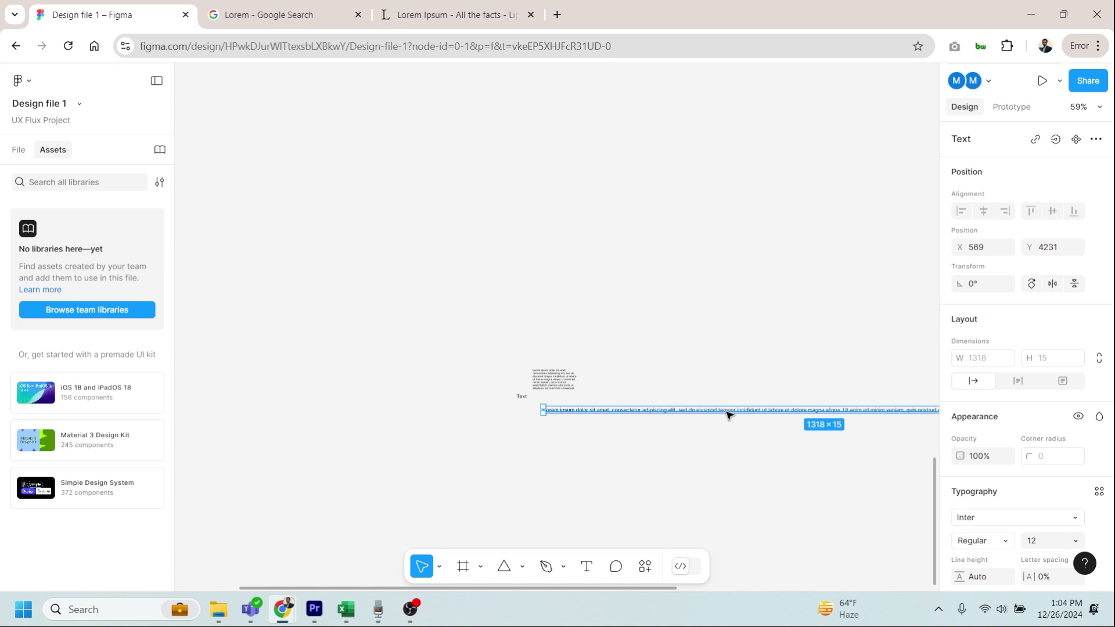
scroll(730, 414, "up", 2)
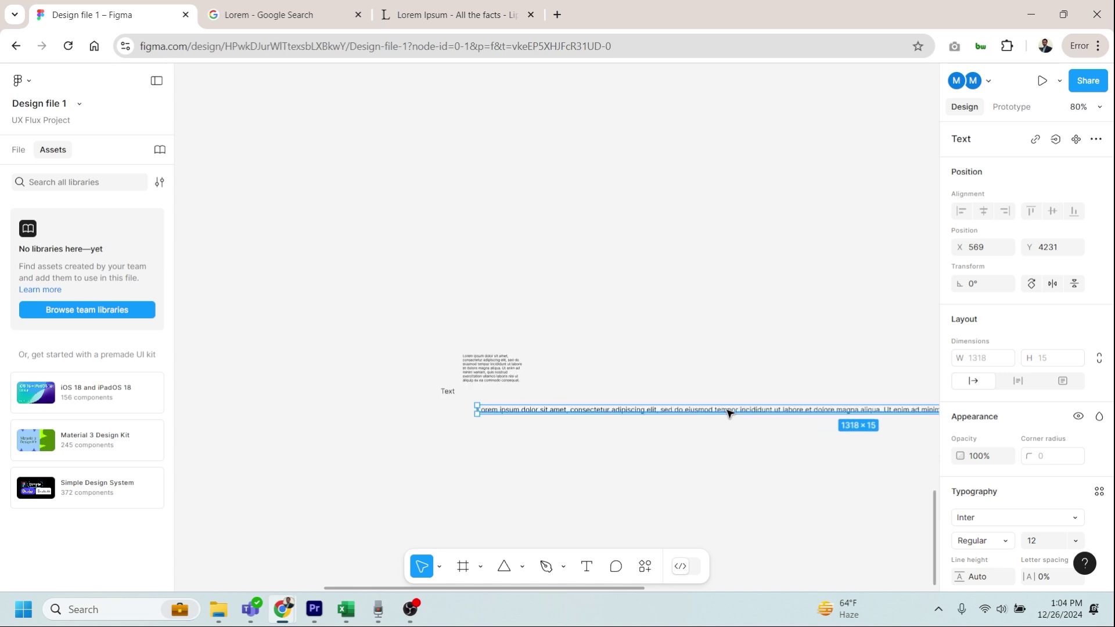
key("Delete")
Move the "Text" layer above the paragraph as a heading near its left edge, and select the paragraph
scroll(449, 380, "up", 5)
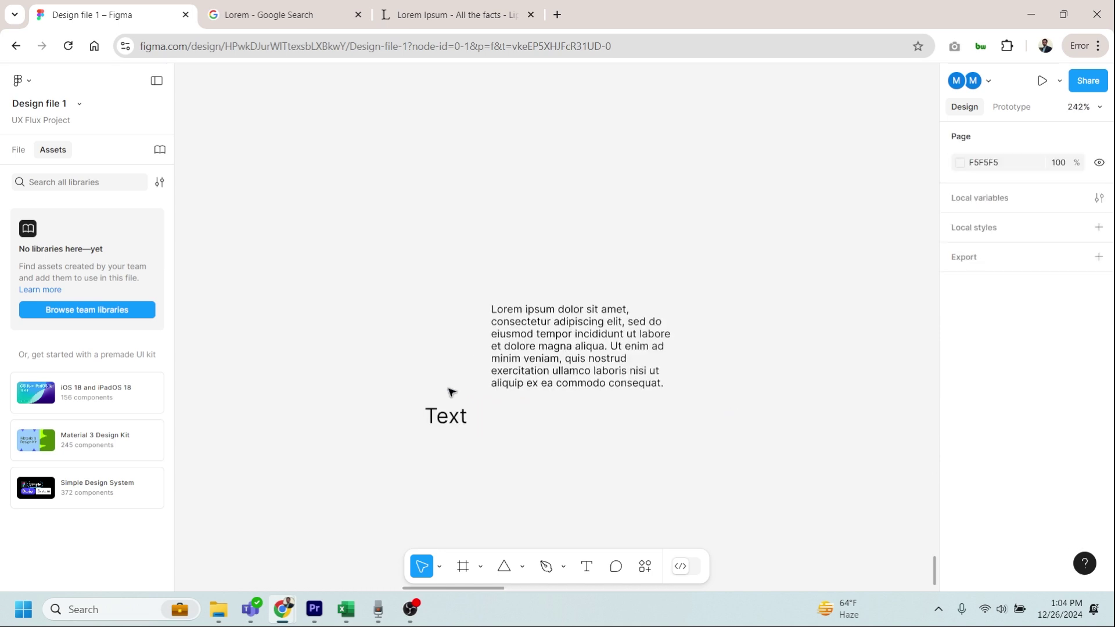
left_click_drag(451, 423, 516, 289)
left_click(661, 331)
scroll(661, 331, "up", 4)
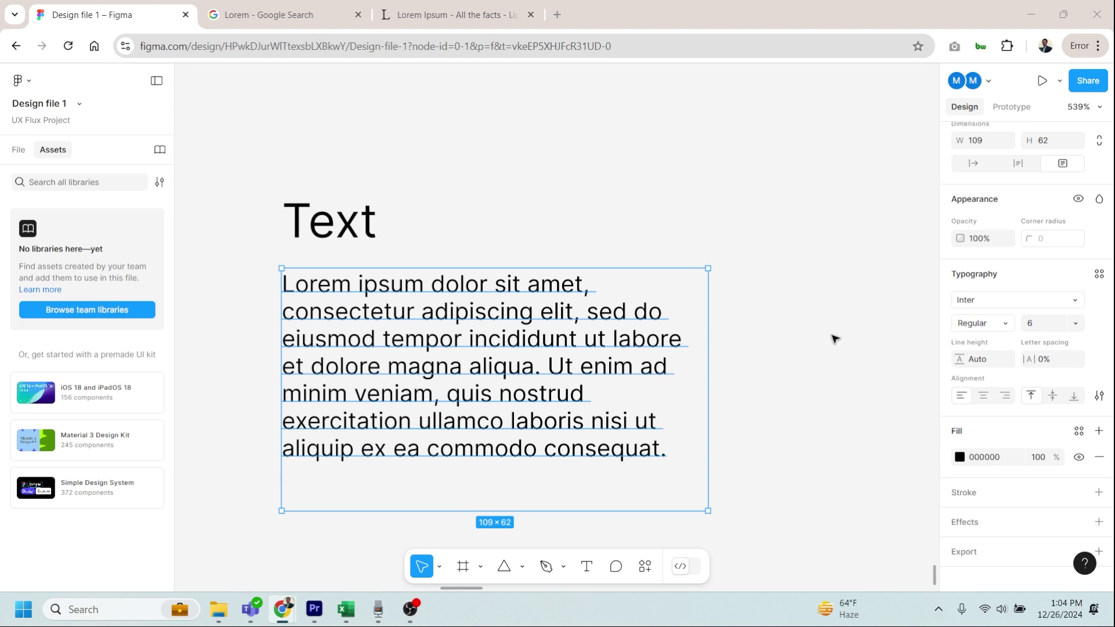
Select the "Text" heading and preview the fonts that follow Inter in the font list on it
key("Tab")
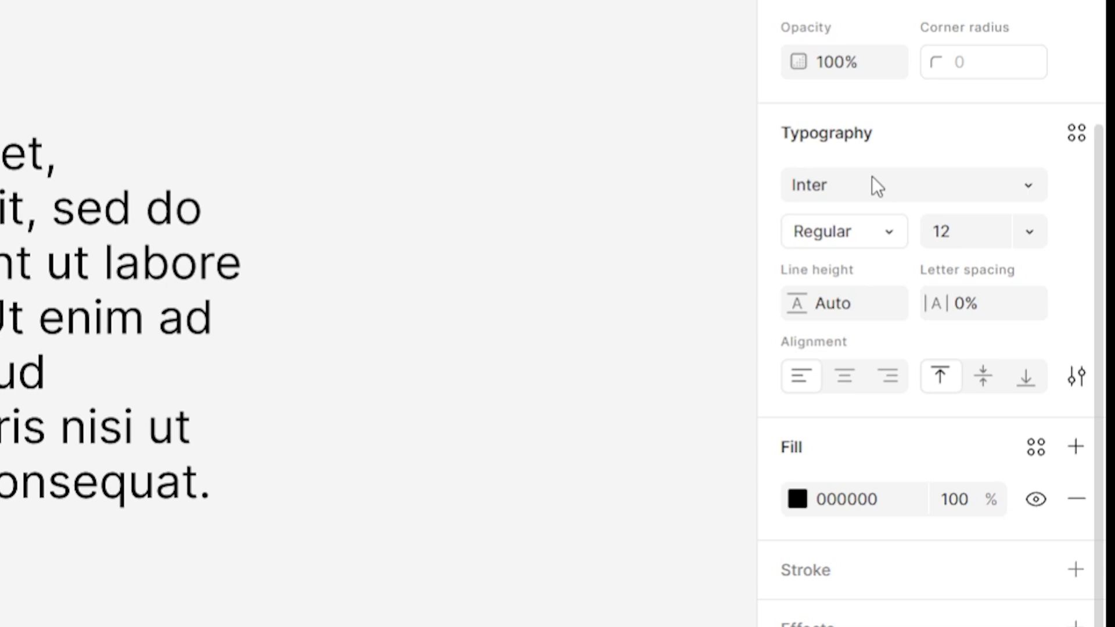
left_click(873, 182)
left_click(873, 181)
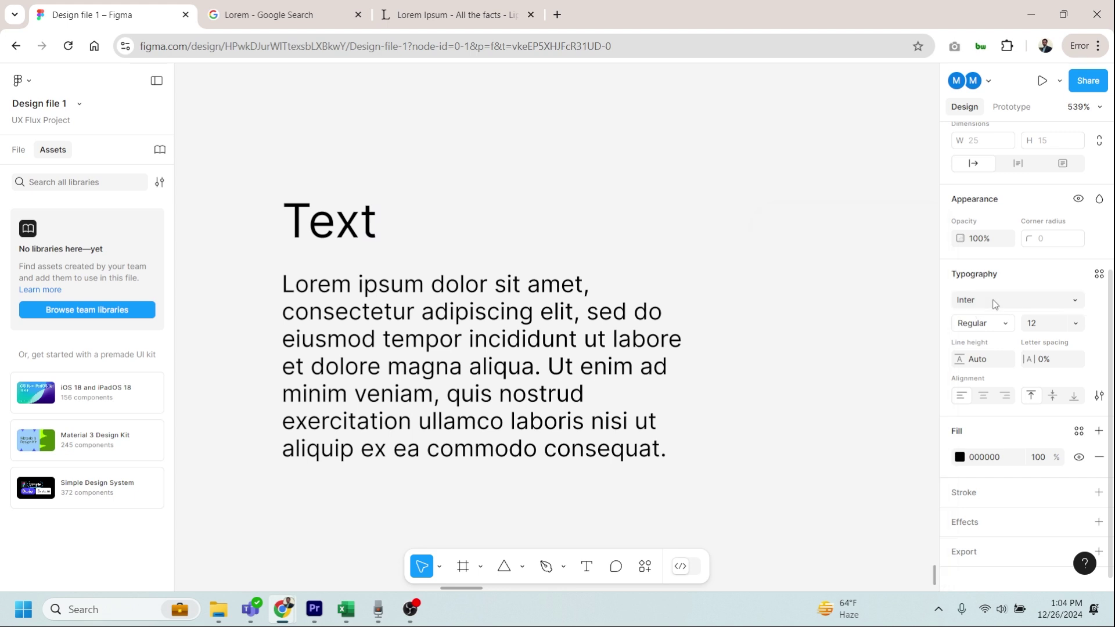
left_click(995, 301)
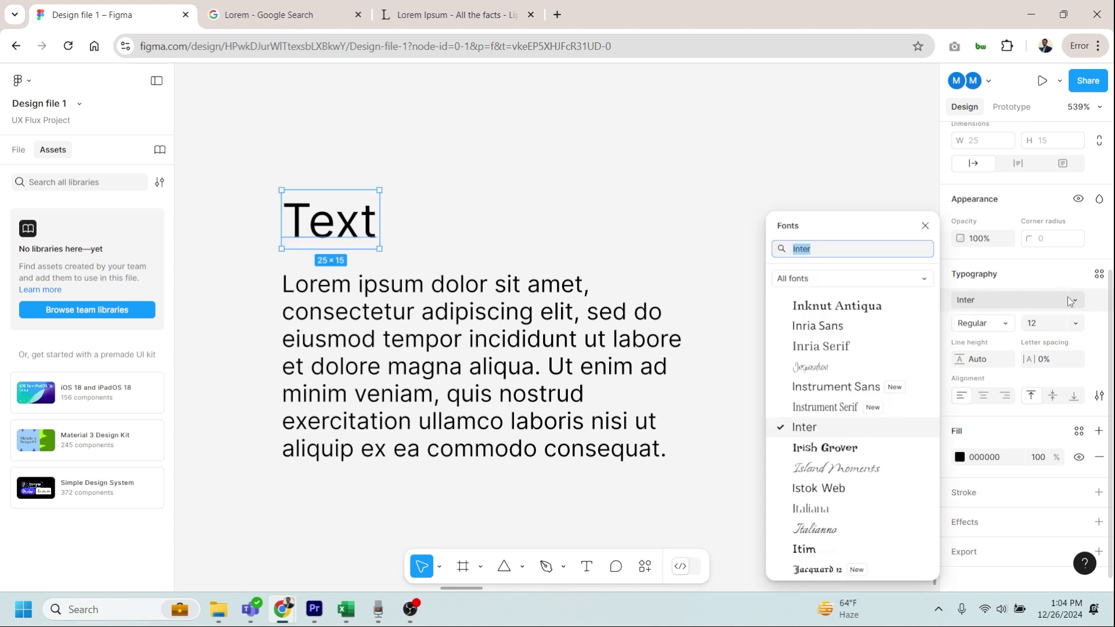
key("Down")
key("Down")
key("Down")
key("Down")
key("Down")
key("Down")
key("Down")
key("Down")
key("Down")
key("Down")
key("Down")
key("Down")
key("Down")
key("Down")
key("Down")
key("Down")
key("Down")
key("Down")
key("Down")
key("Down")
key("Up")
key("Up")
key("Up")
key("Up")
key("Up")
key("Up")
key("Up")
key("Up")
key("Up")
key("Up")
key("Up")
key("Up")
key("Up")
key("Up")
key("Up")
key("Up")
key("Up")
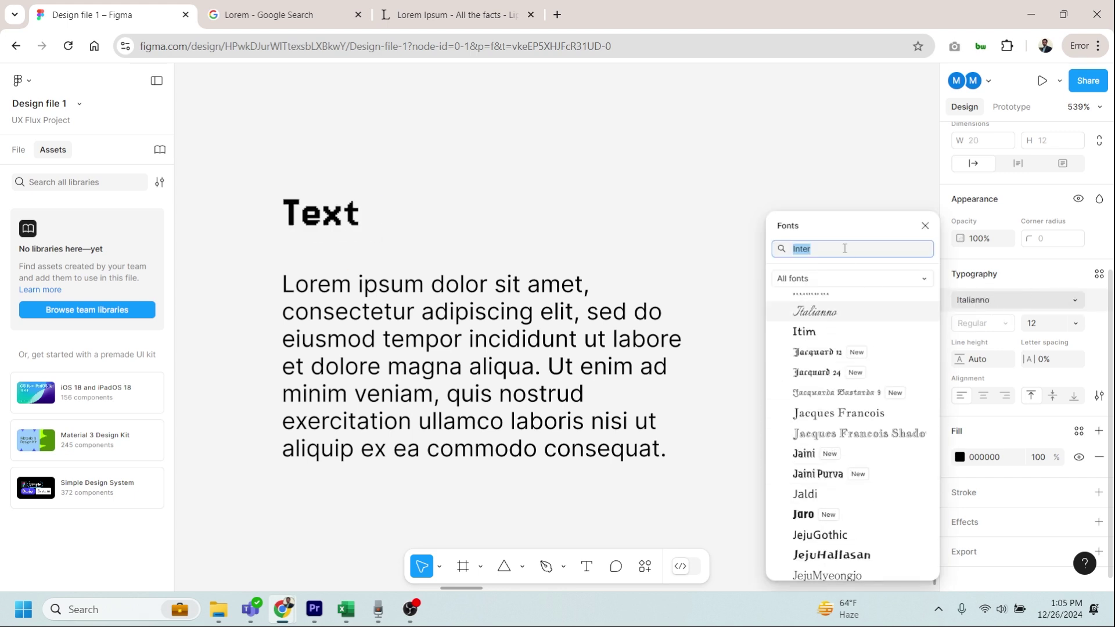
Search the font list for Poppins, apply it to the "Text" heading and deselect the heading
type("Popp")
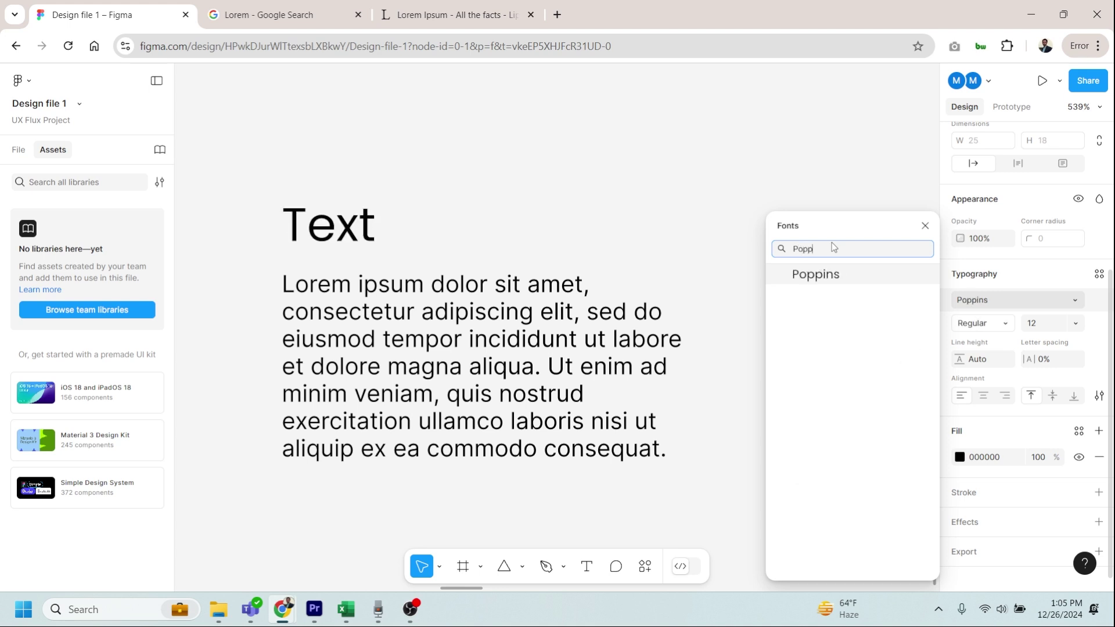
left_click(829, 274)
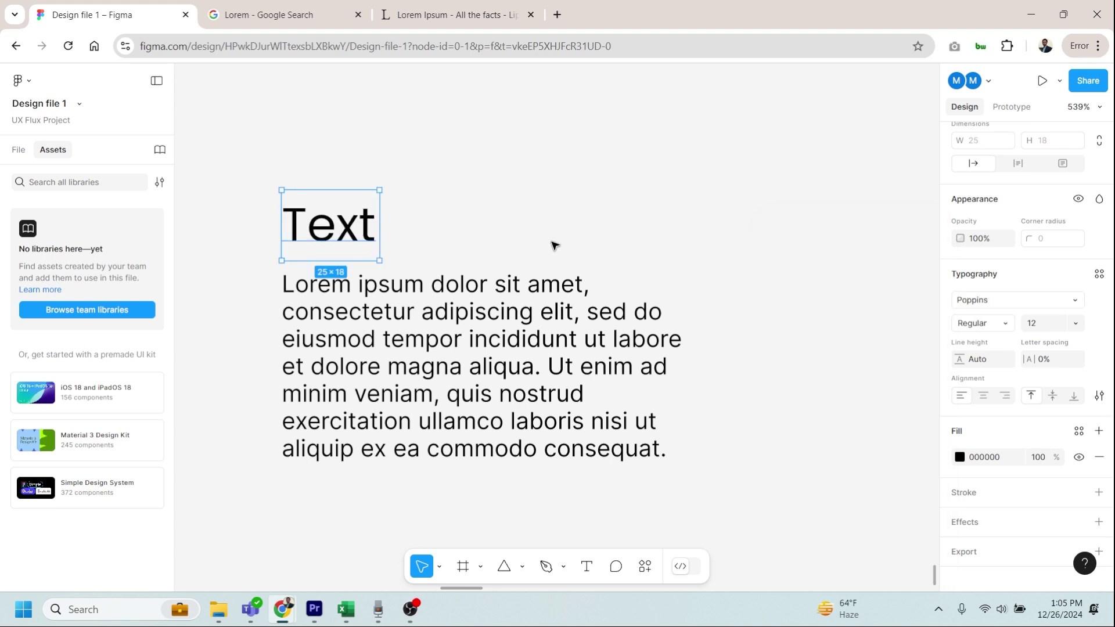
left_click(553, 244)
Set the Lorem ipsum paragraph's font to Poppins and deselect the paragraph
left_click(504, 288)
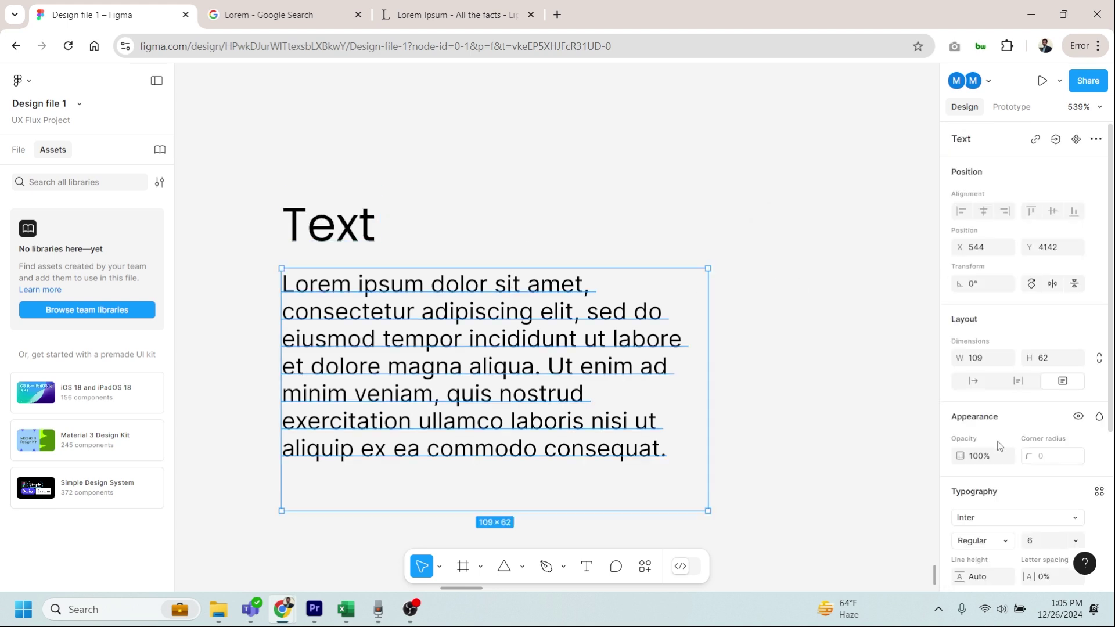
scroll(1010, 506, "down", 4)
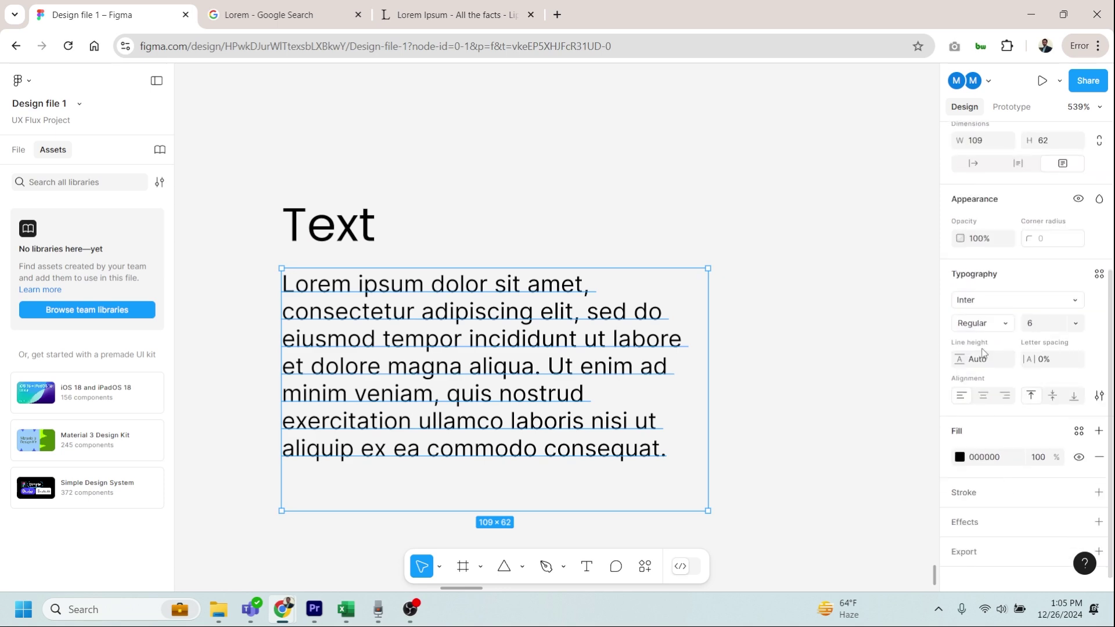
left_click(990, 301)
type("poppins")
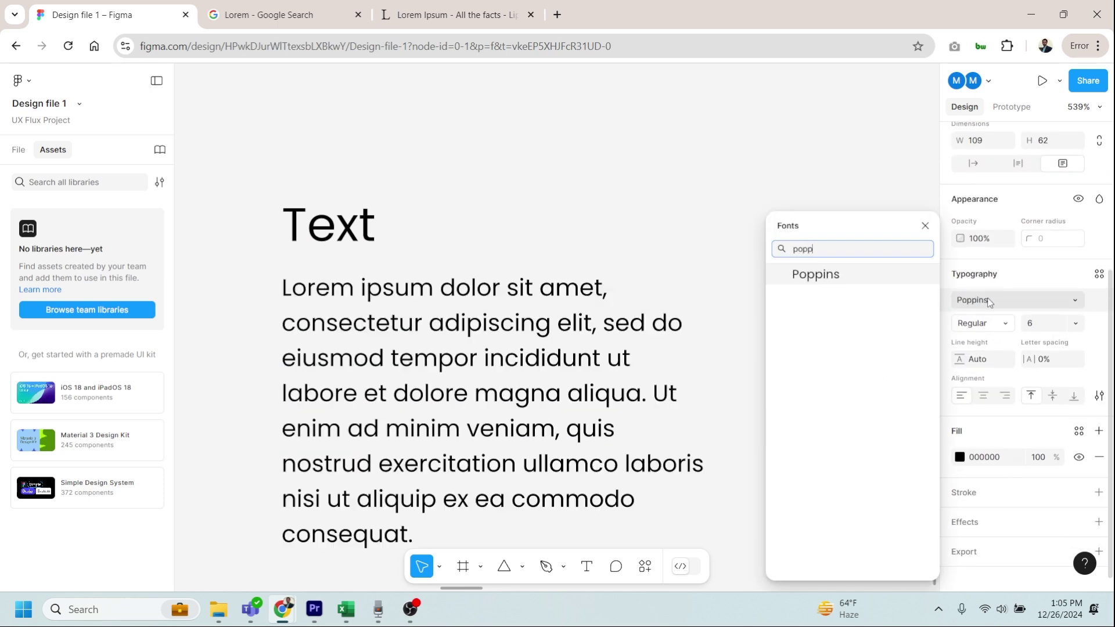
key("Return")
left_click(736, 304)
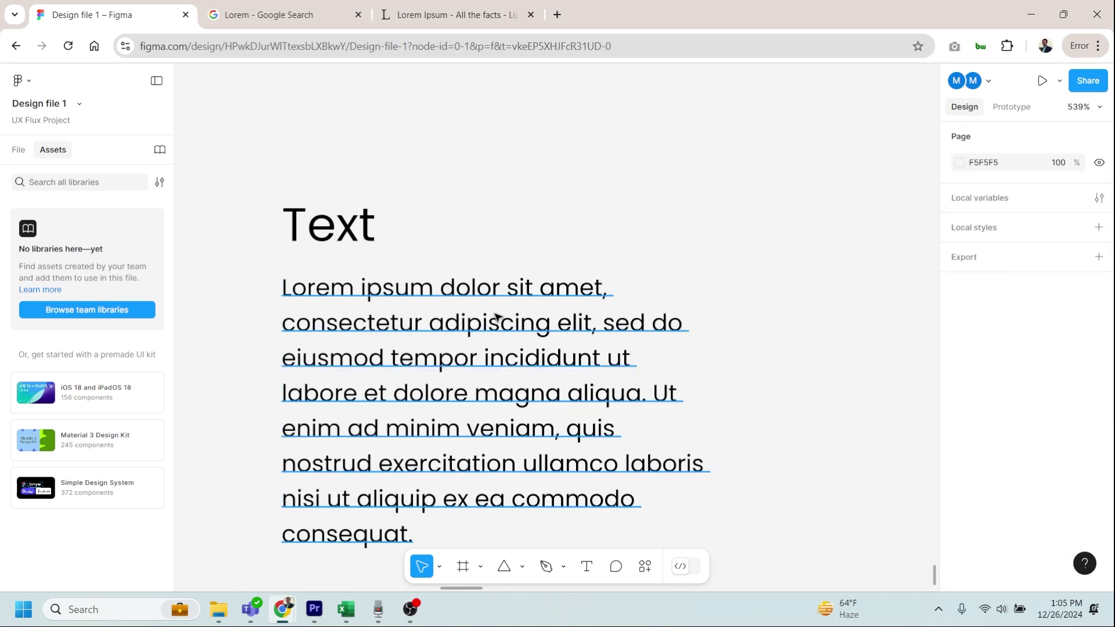
Move the paragraph up to about Y 4140 beneath the heading and extend its text box height to about 74
left_click_drag(496, 319, 436, 281)
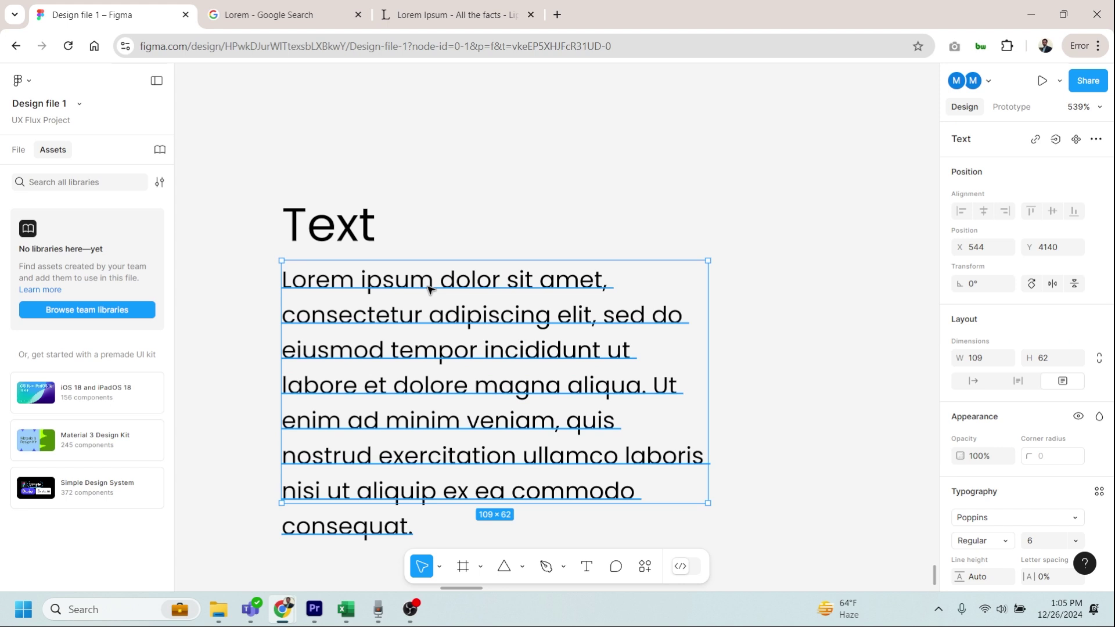
left_click(361, 235)
left_click(363, 309)
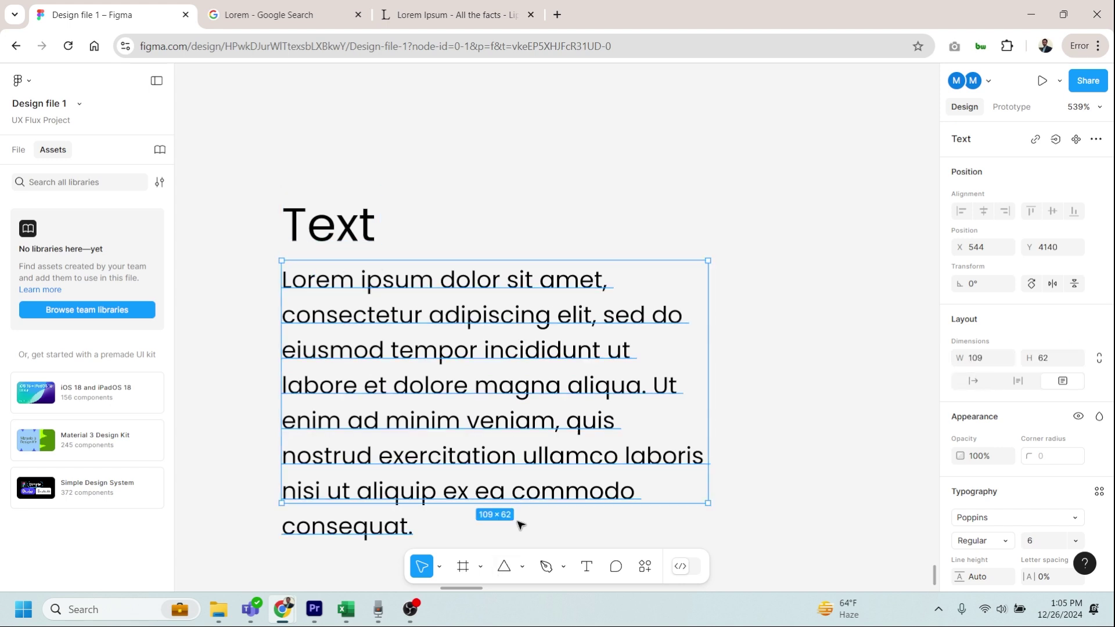
left_click_drag(512, 524, 507, 552)
left_click(437, 254)
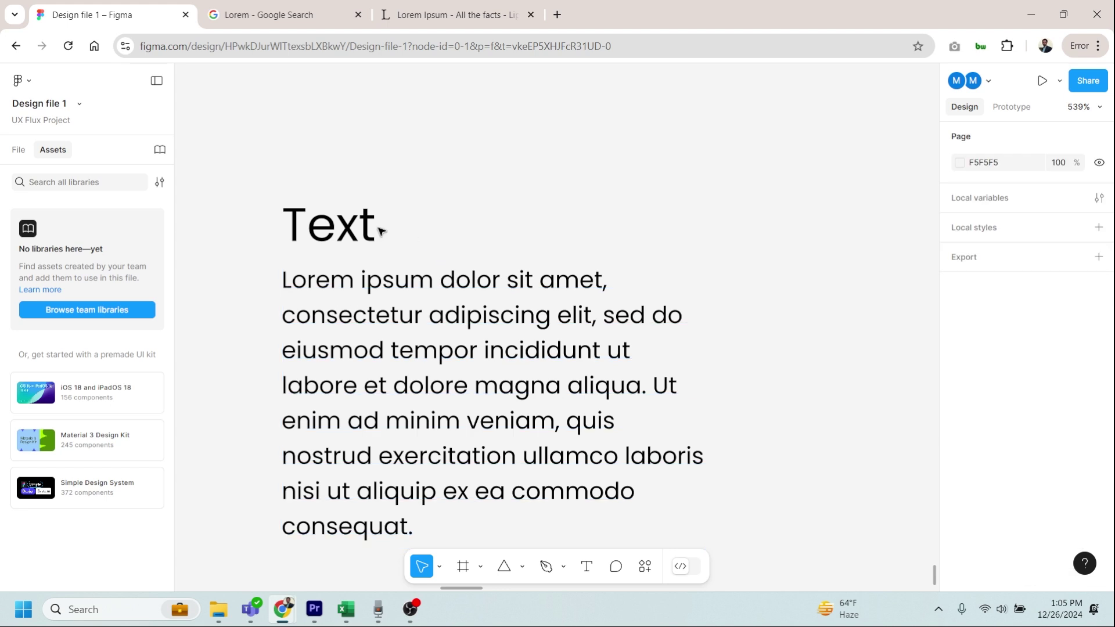
left_click(374, 229)
left_click(338, 302)
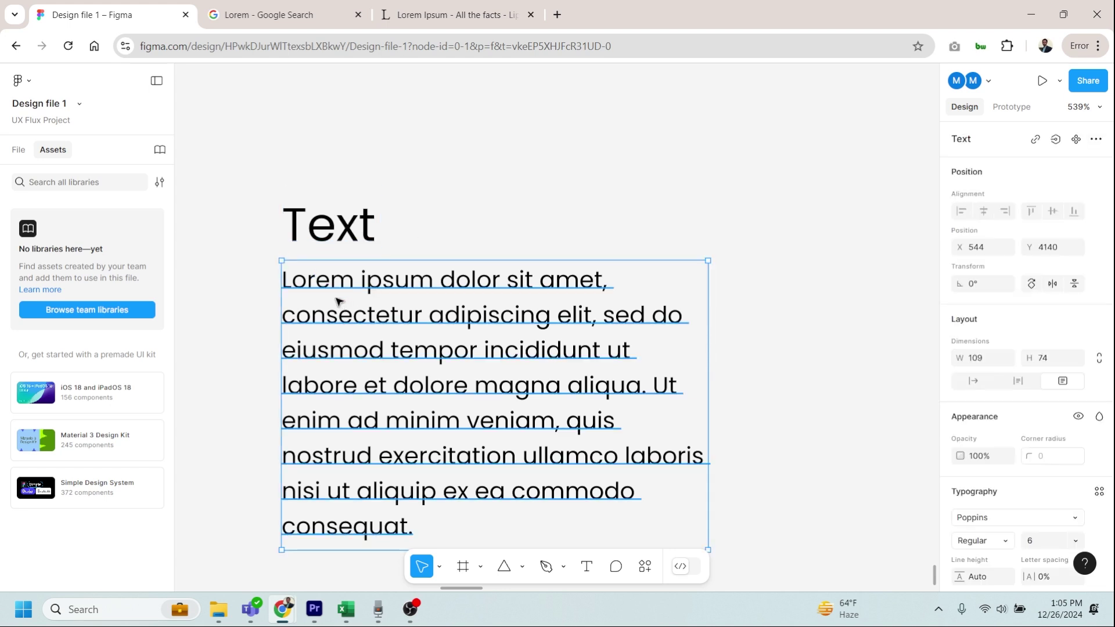
left_click(401, 242)
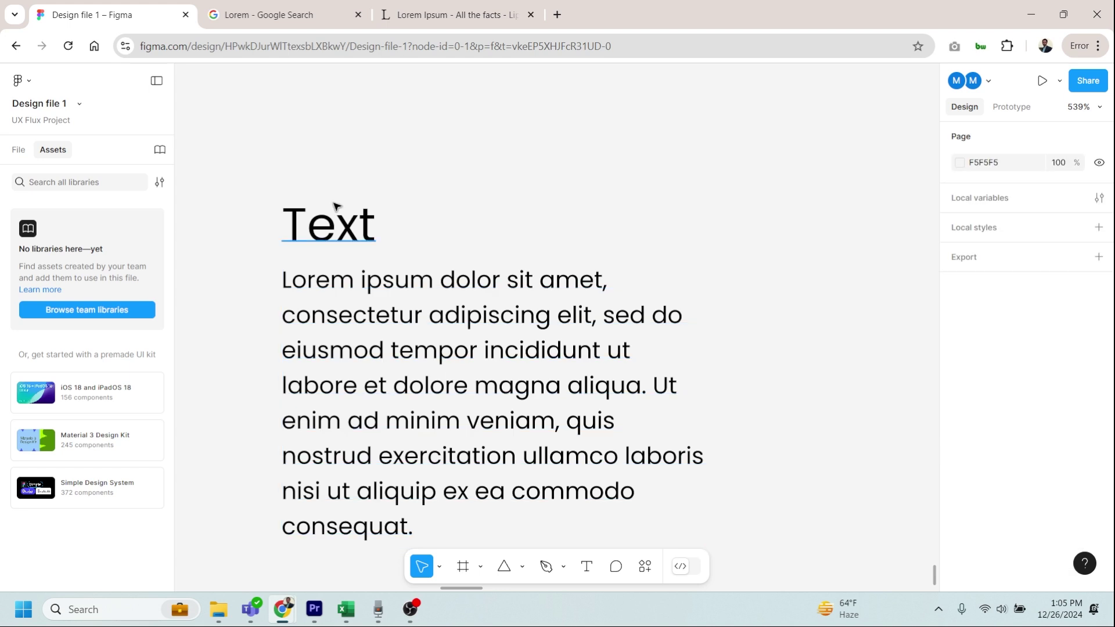
left_click(337, 215)
Preview heavier Poppins weights such as SemiBold on the paragraph without choosing one
left_click(536, 282)
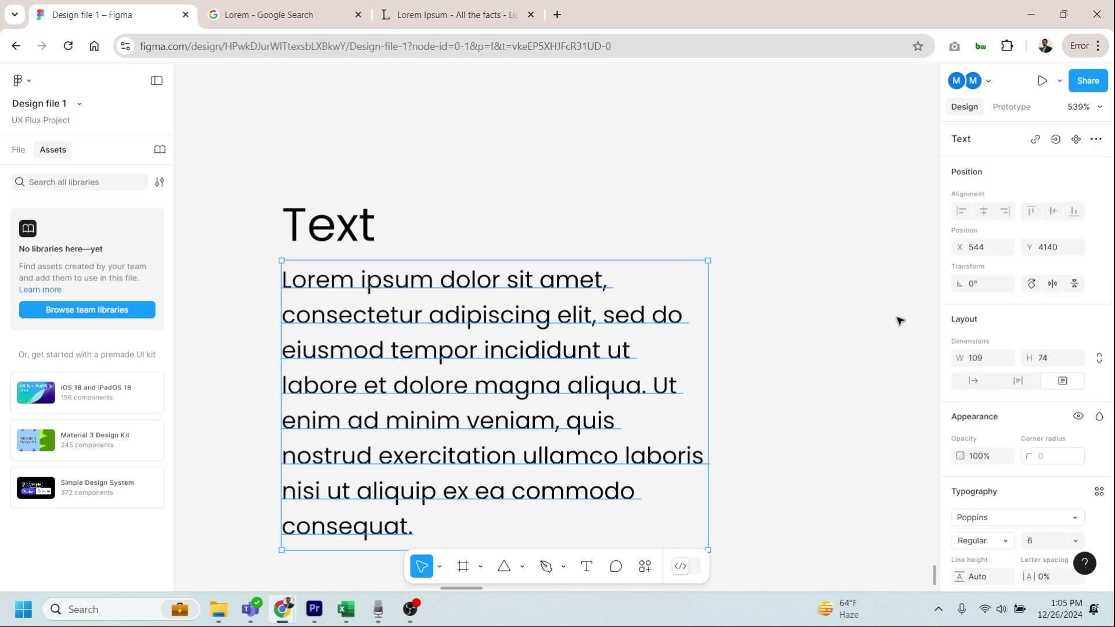
scroll(1023, 456, "down", 1)
scroll(1022, 456, "down", 5)
left_click(1010, 326)
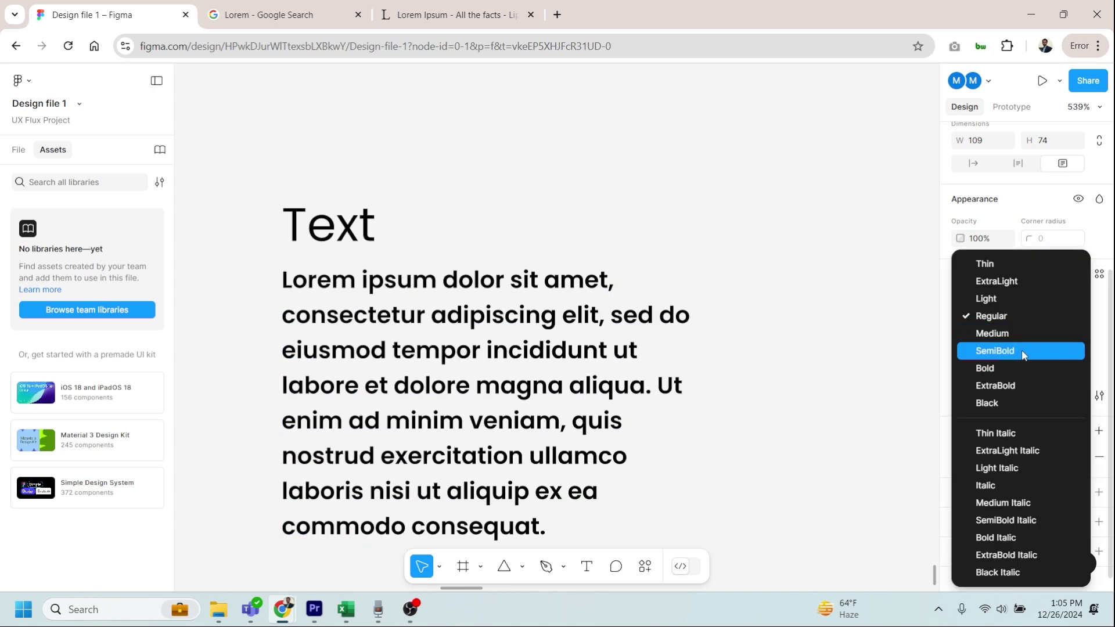
left_click(904, 349)
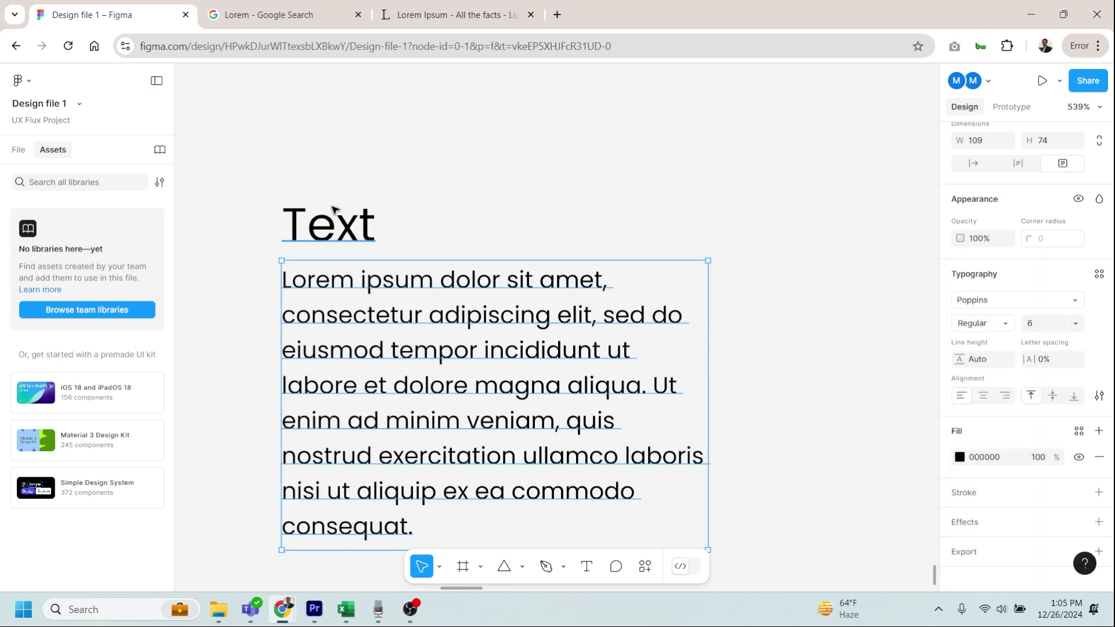
Set the "Text" heading's font weight to Medium
left_click(335, 220)
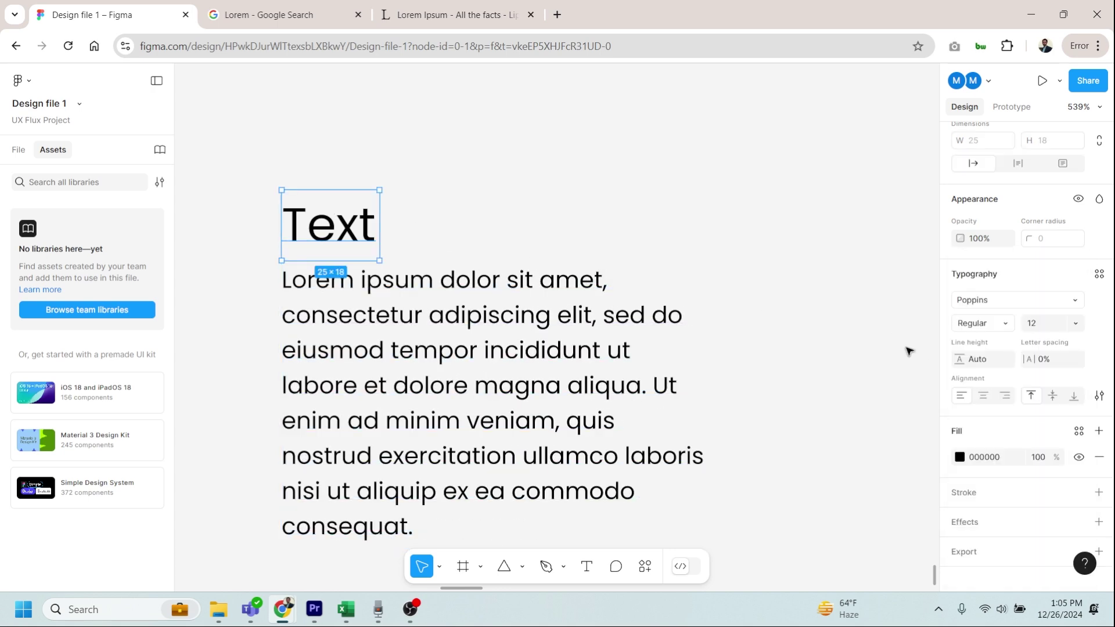
left_click(1006, 327)
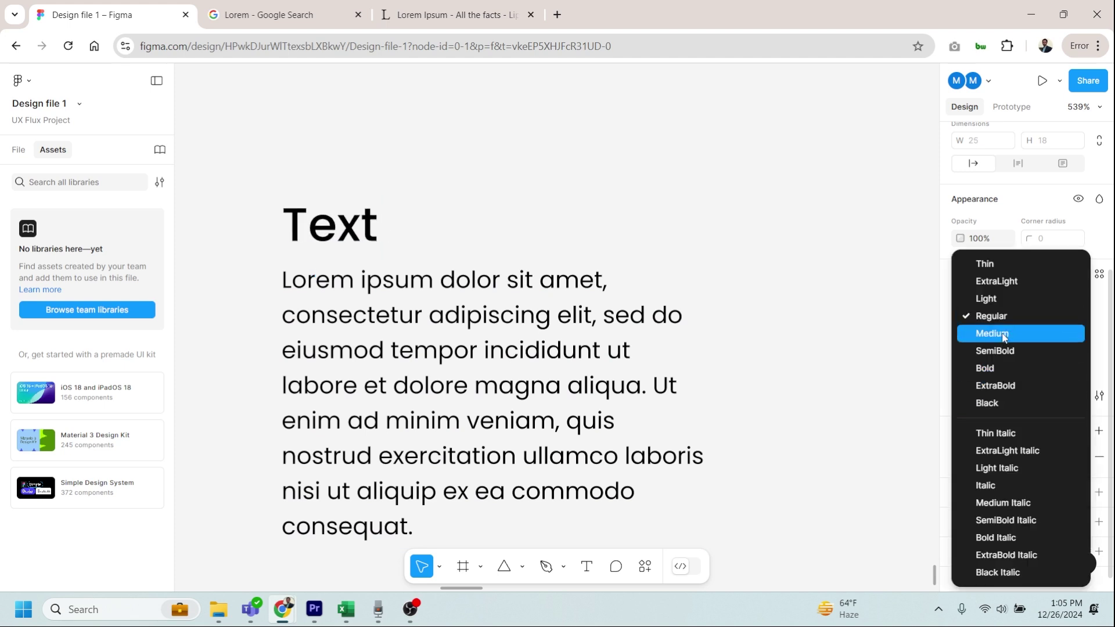
left_click(1004, 336)
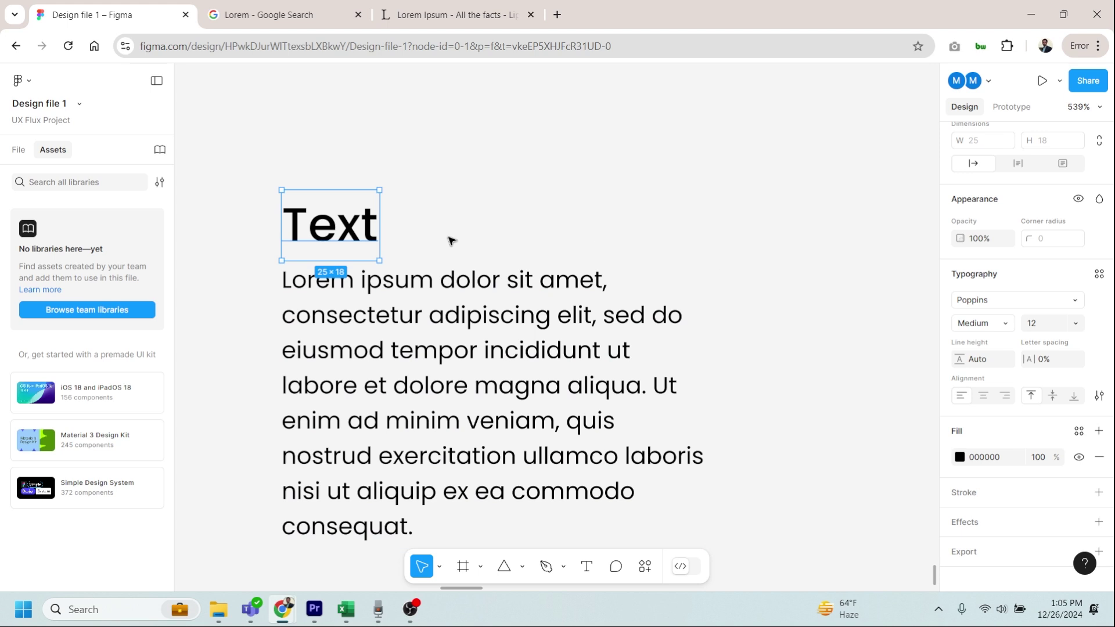
Set the heading's font size to 10, move it slightly down closer to the paragraph and deselect it
left_click(1075, 323)
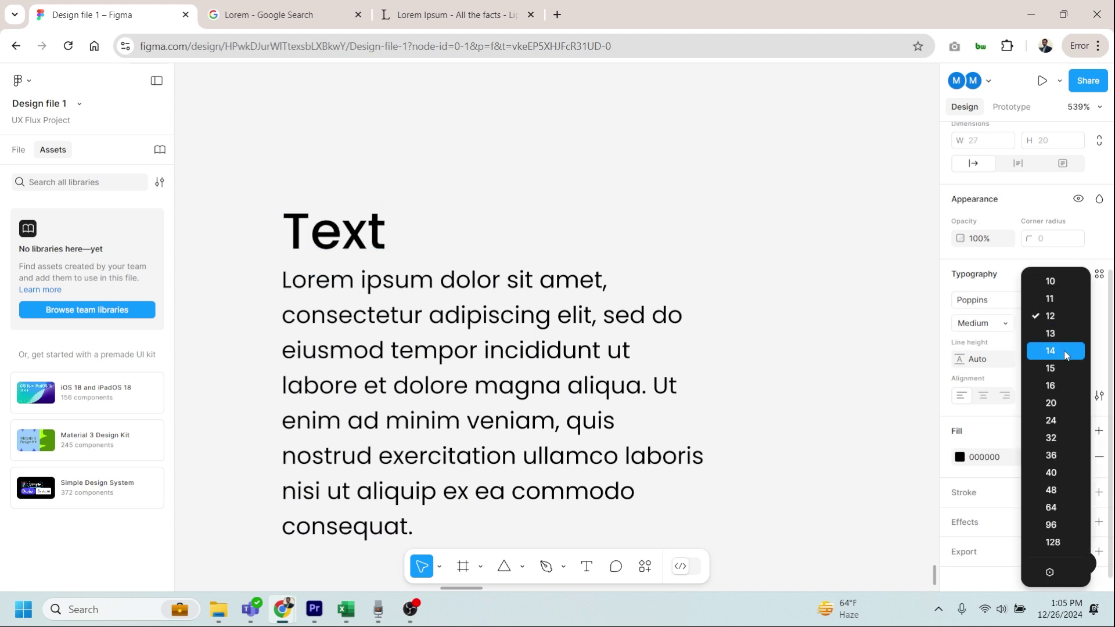
left_click(1061, 283)
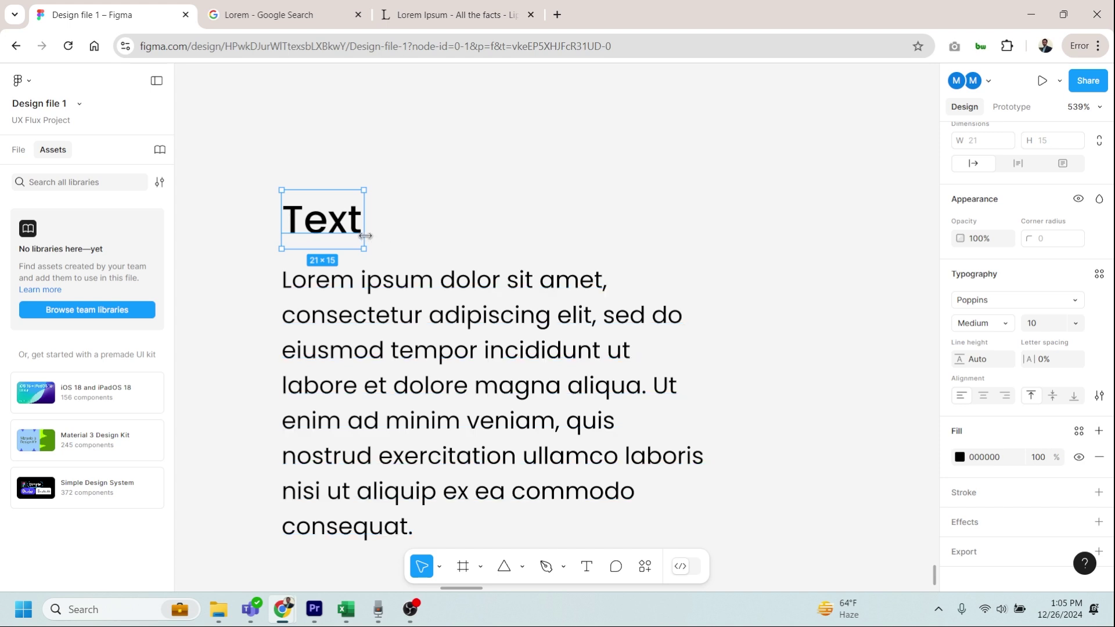
left_click_drag(368, 231, 363, 249)
left_click(486, 244)
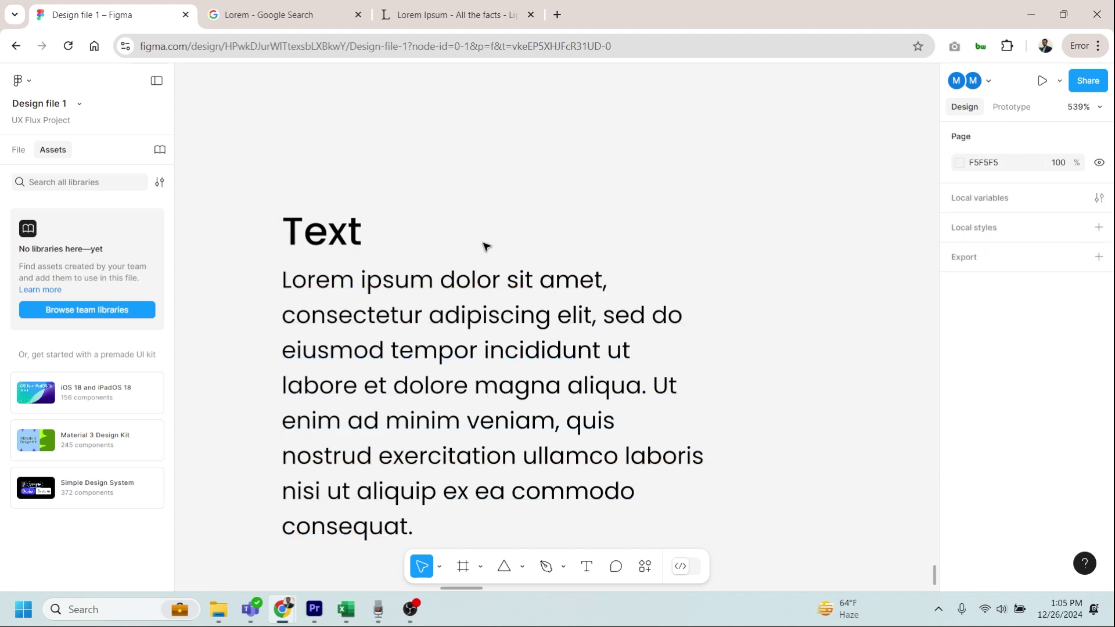
Resize the paragraph's text box to about 151 wide and 49 high, and deselect it
left_click(407, 282)
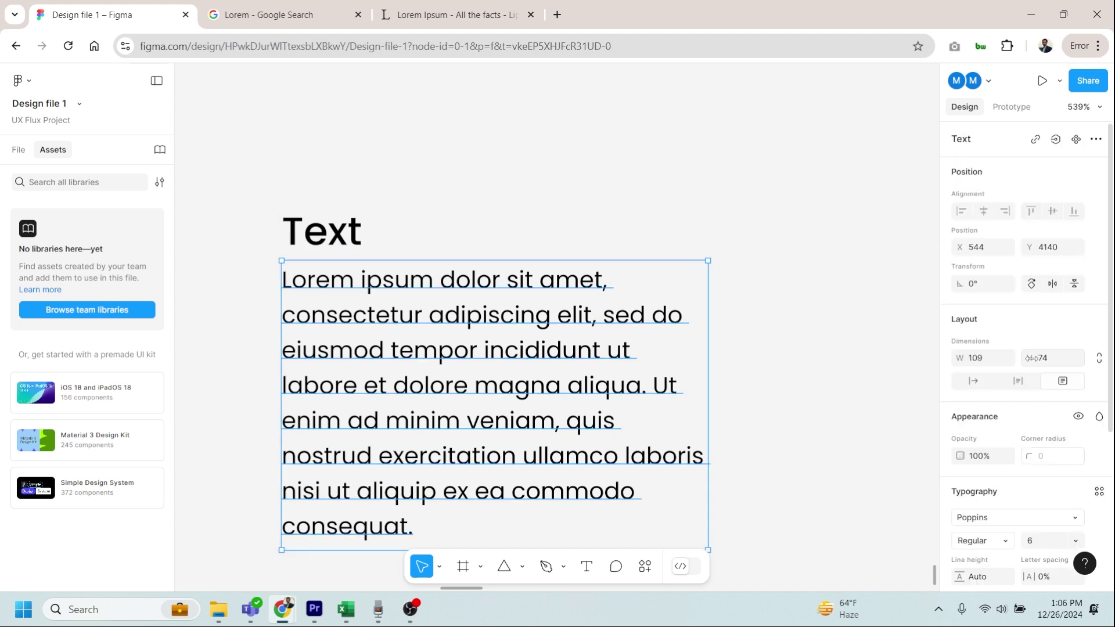
left_click_drag(707, 426, 873, 408)
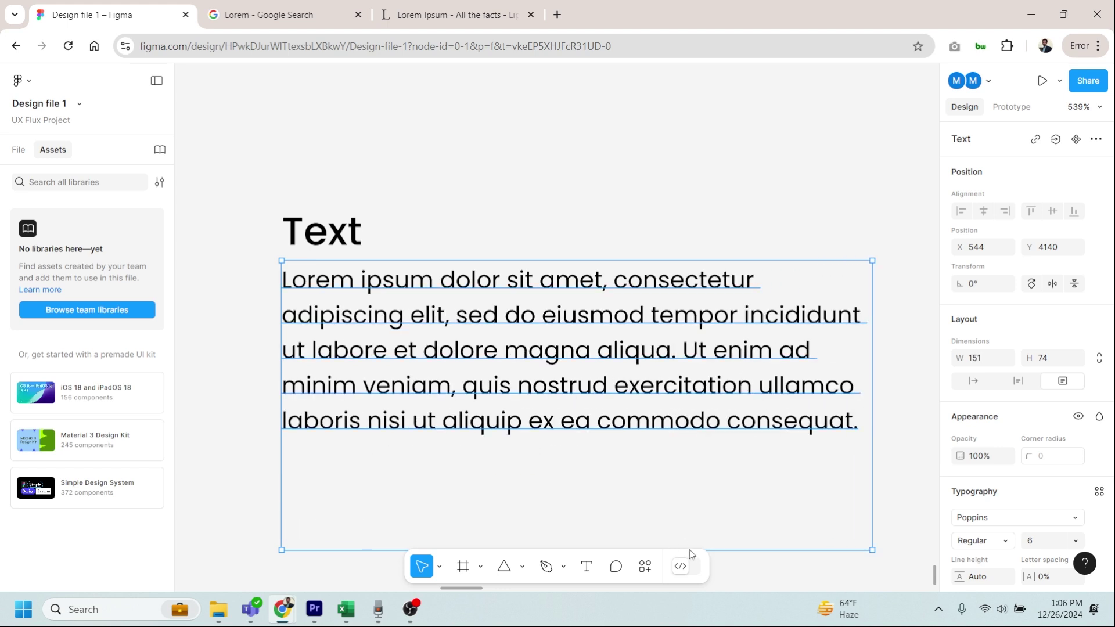
left_click_drag(728, 552, 747, 452)
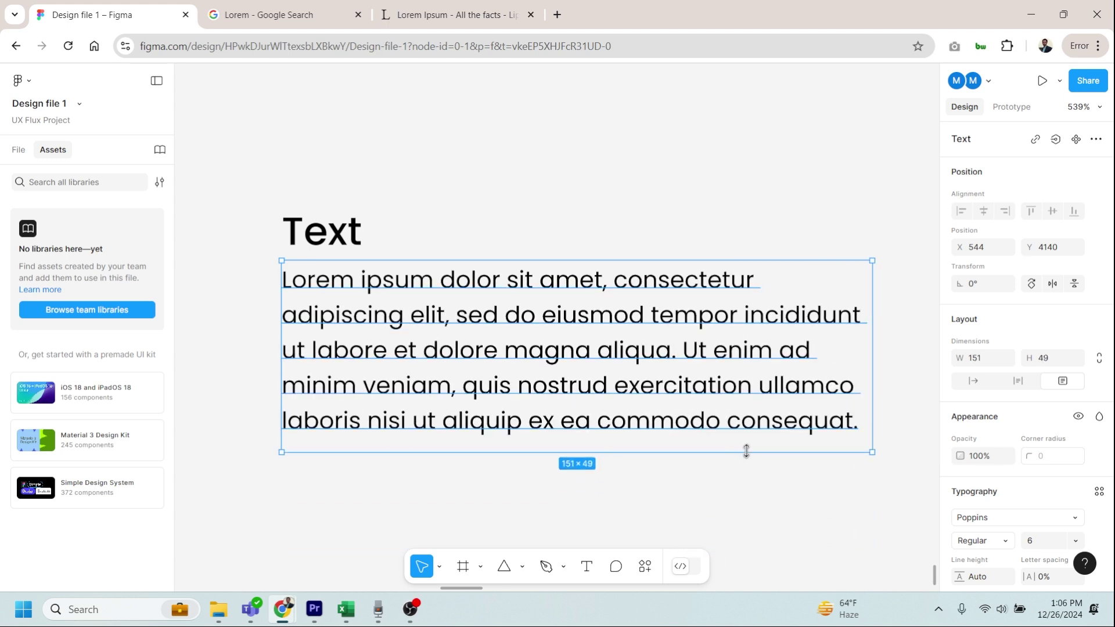
left_click(745, 487)
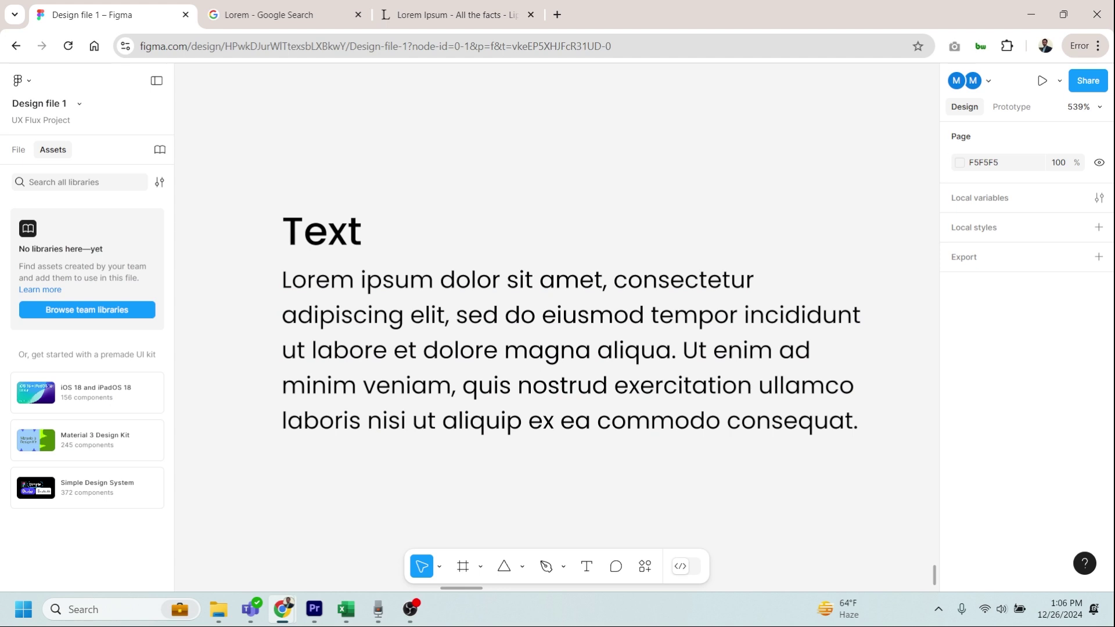
Try centre alignment on the paragraph's text, and set its horizontal alignment to right
left_click(668, 316)
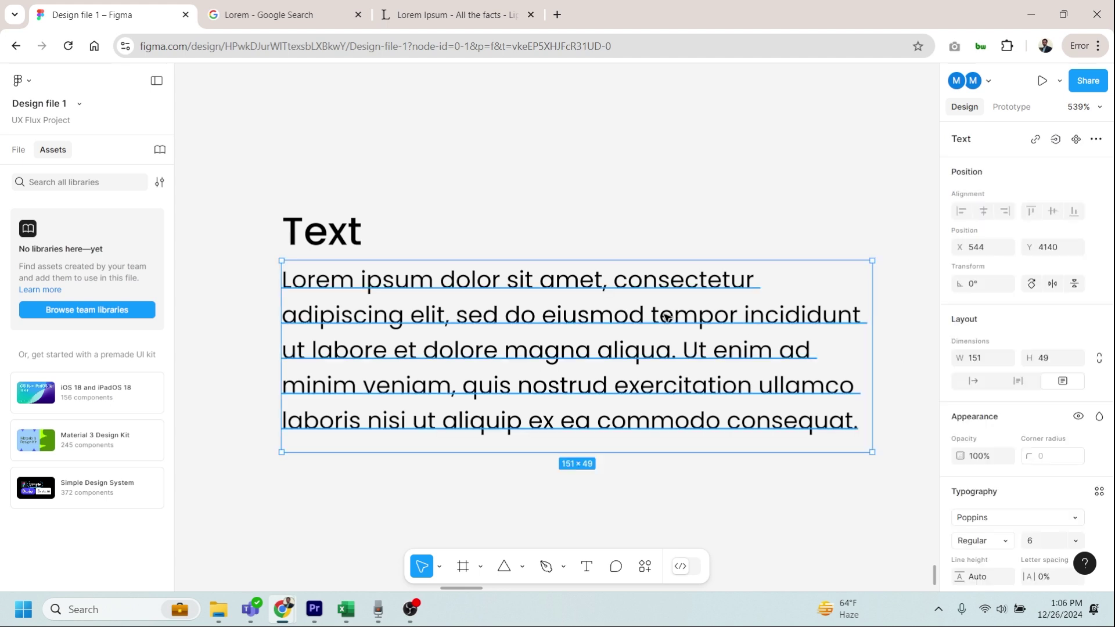
scroll(1042, 379, "down", 4)
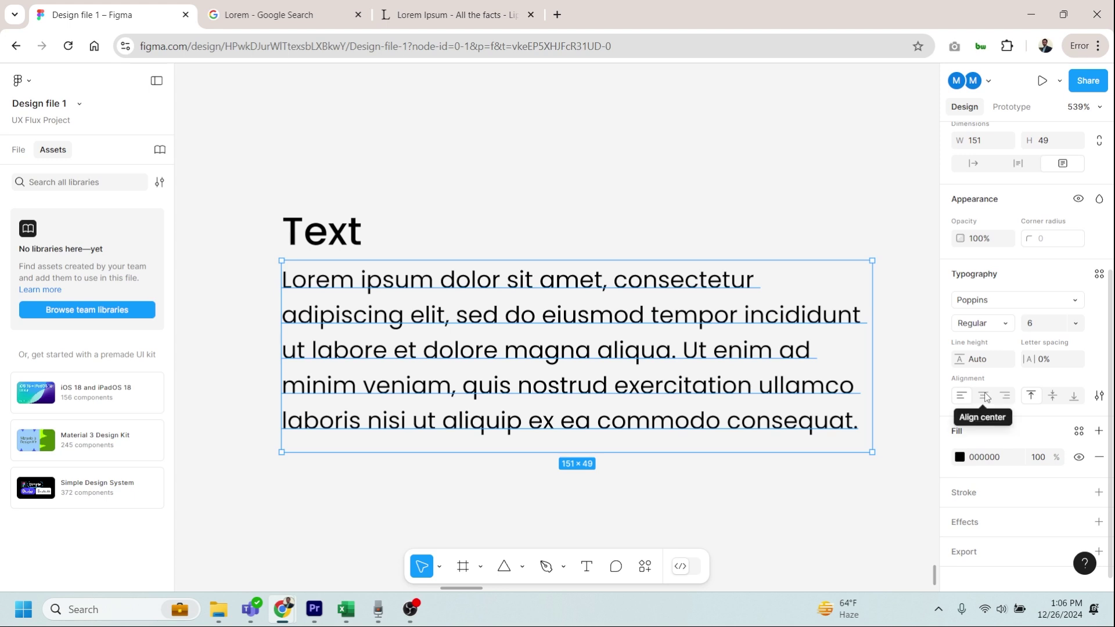
left_click(986, 396)
left_click(1005, 396)
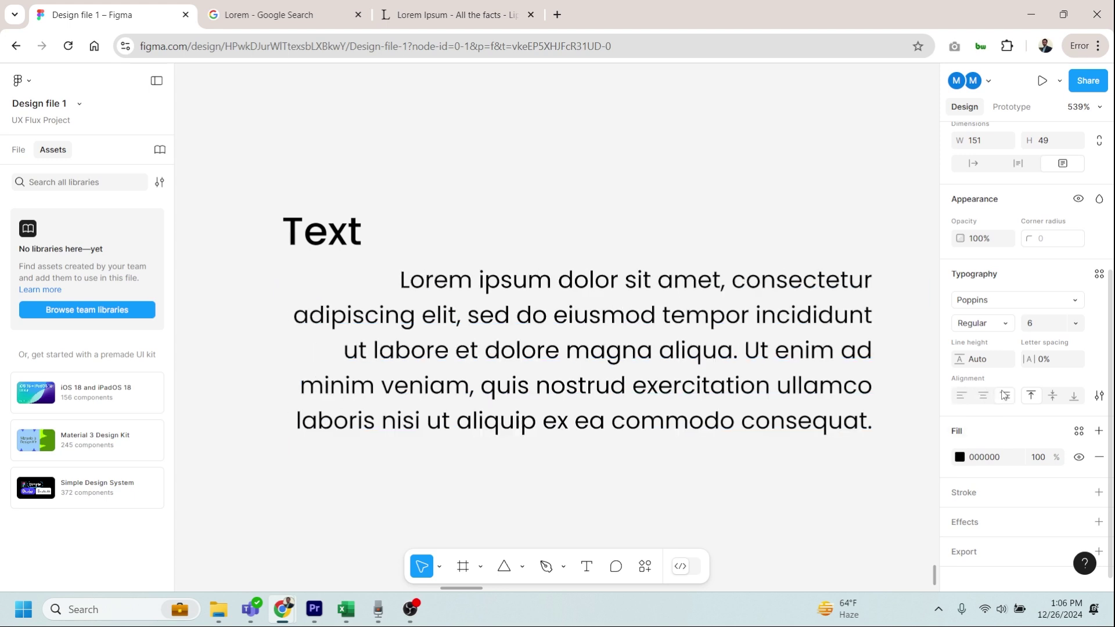
Extend the paragraph's box height to about 68 and align its text vertically to the middle, trying bottom alignment too
left_click(1052, 397)
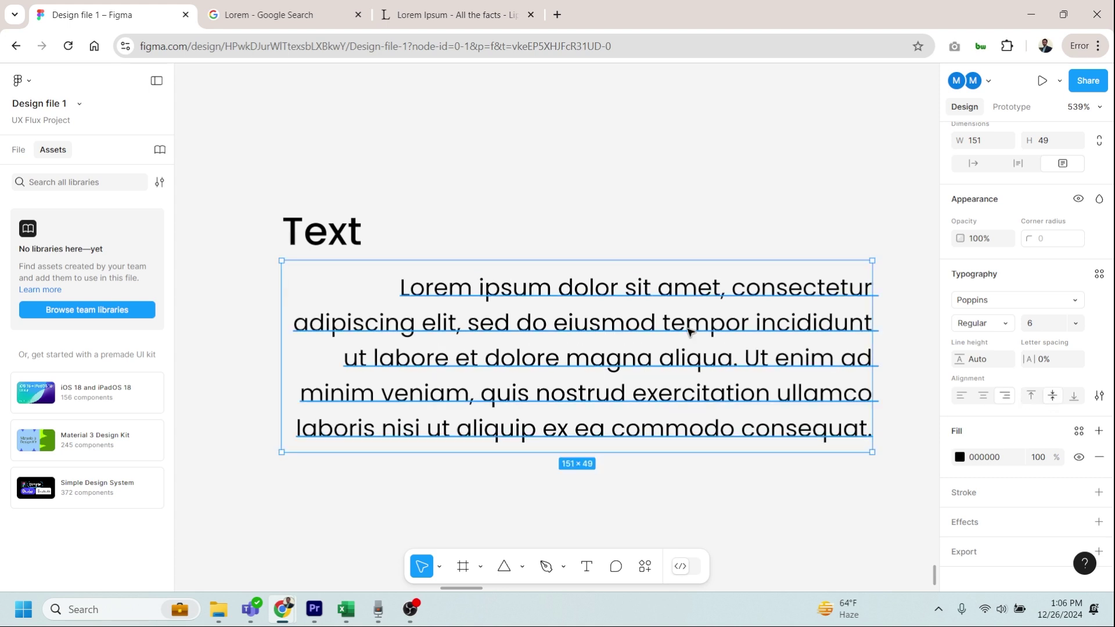
left_click_drag(739, 453, 750, 527)
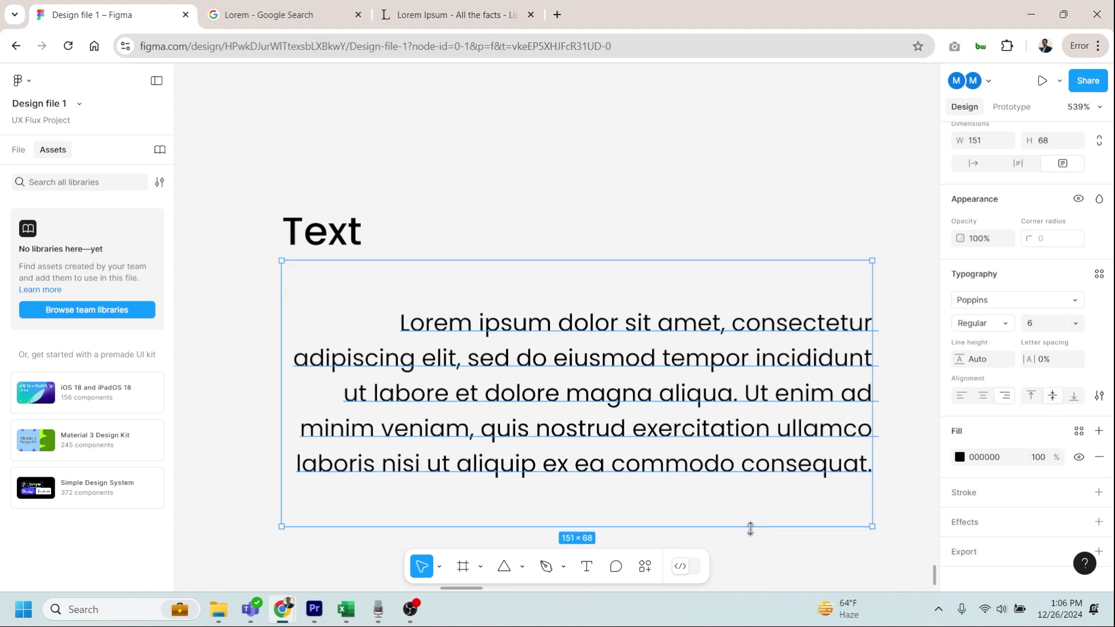
left_click(1074, 396)
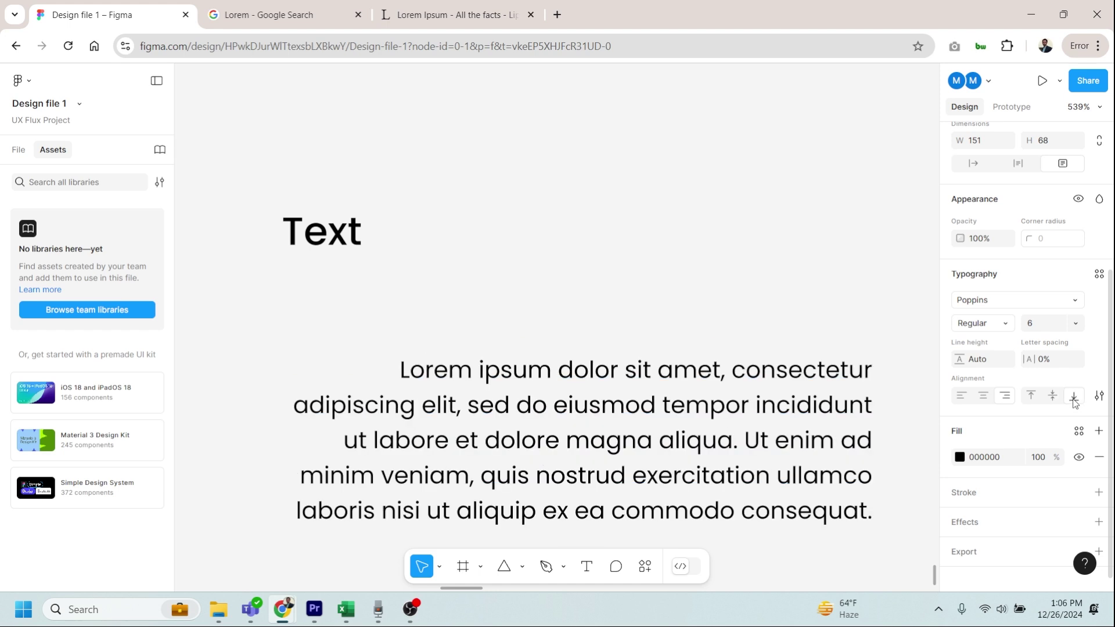
left_click(1052, 396)
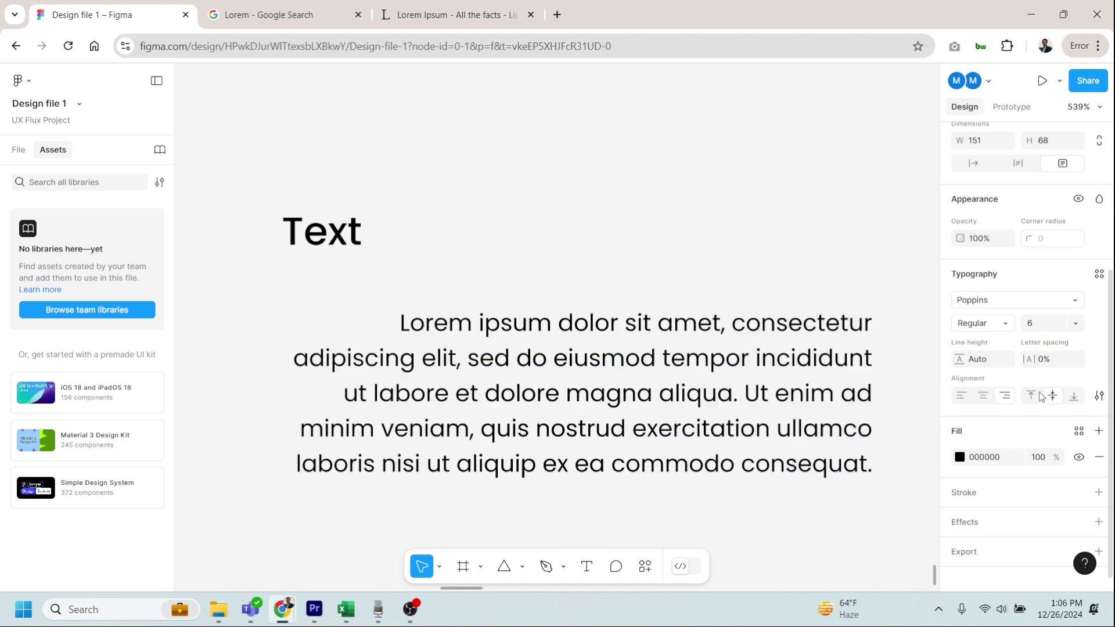
Align the paragraph's text vertically to the top, set its horizontal alignment to justified in the advanced type settings, and deselect it
left_click(1033, 396)
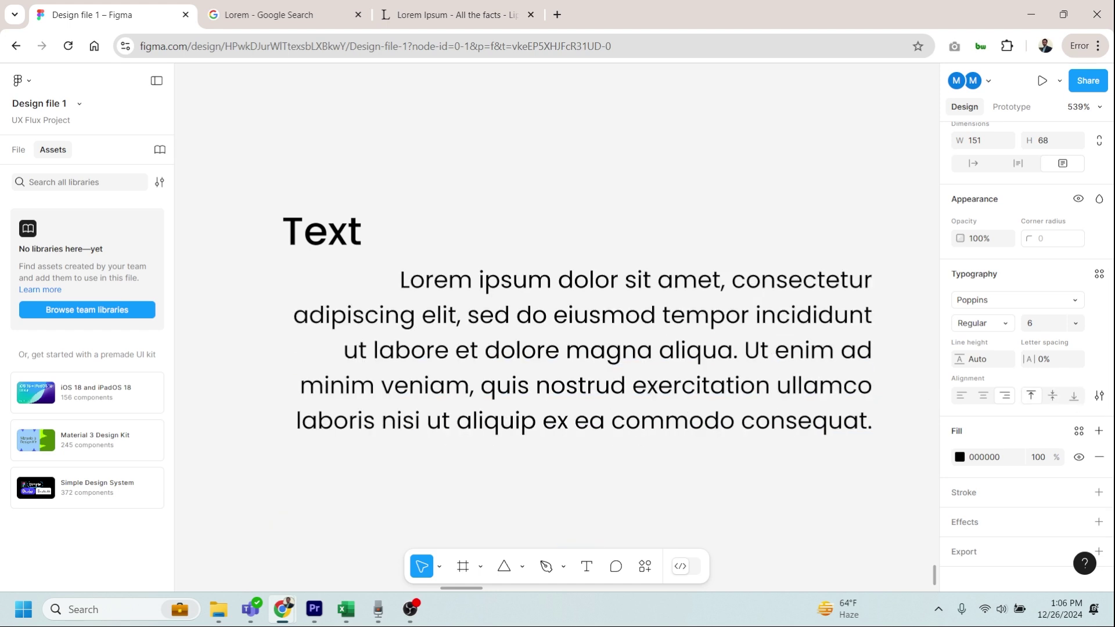
left_click(1098, 397)
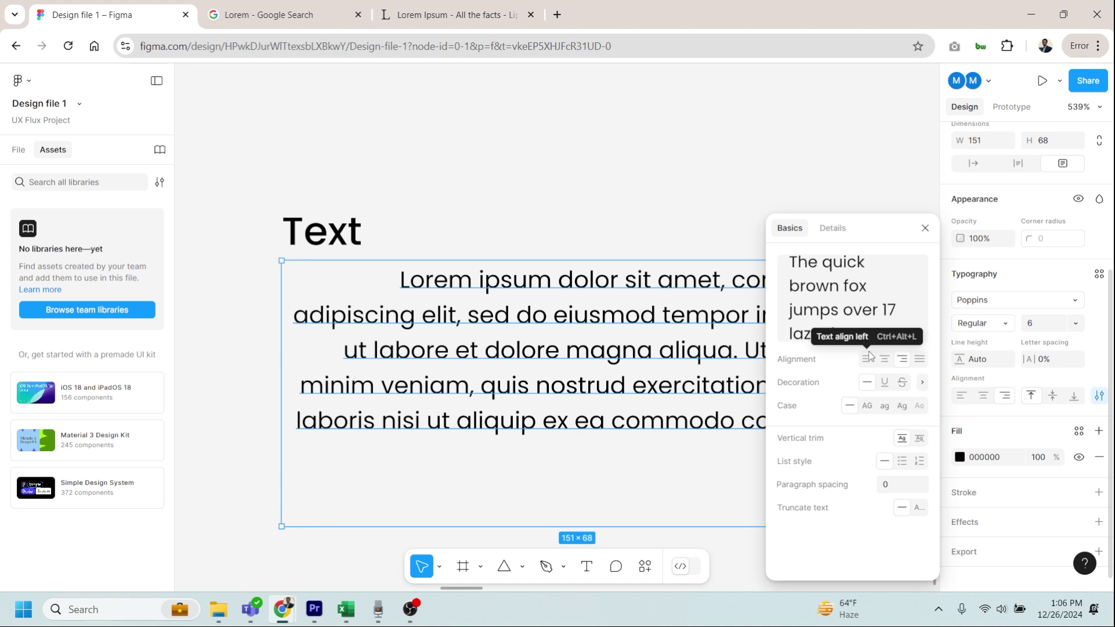
left_click(1097, 398)
left_click(1099, 398)
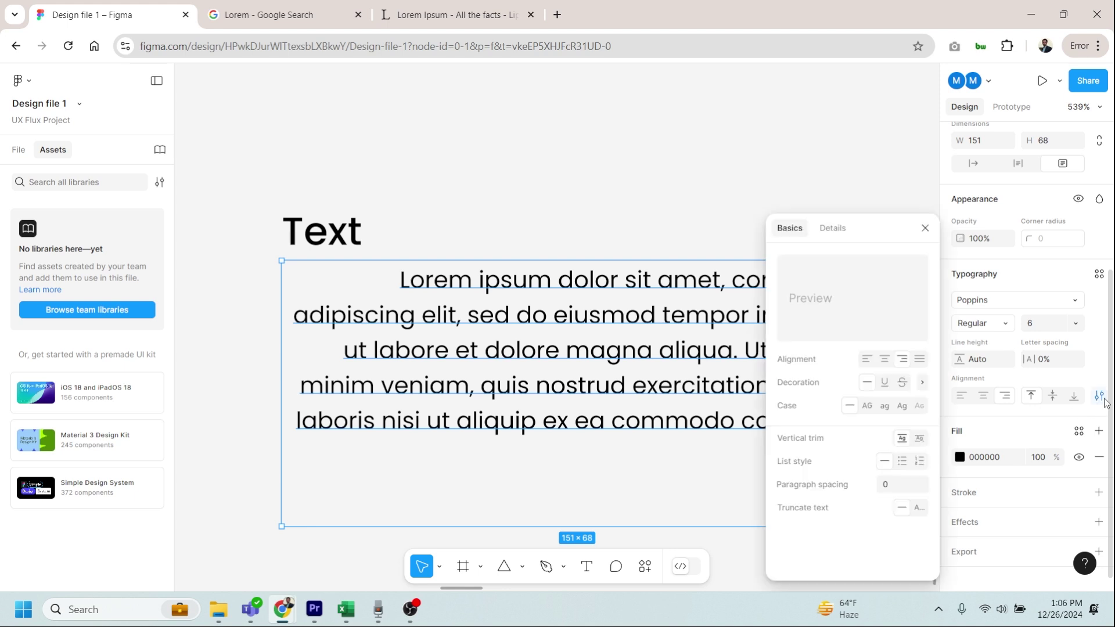
left_click(921, 360)
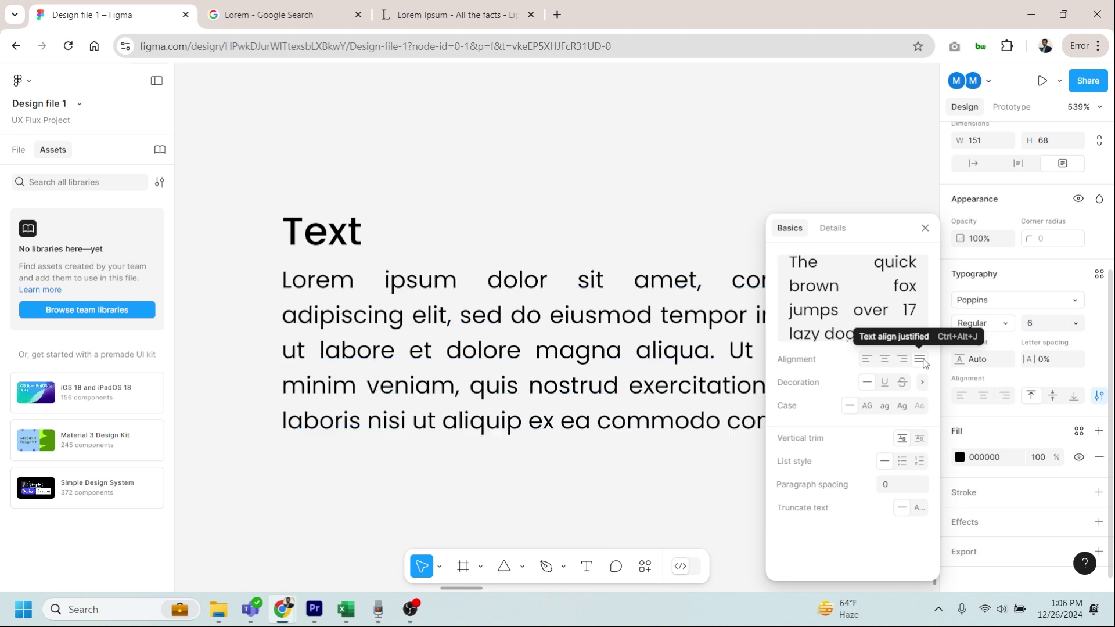
left_click(715, 184)
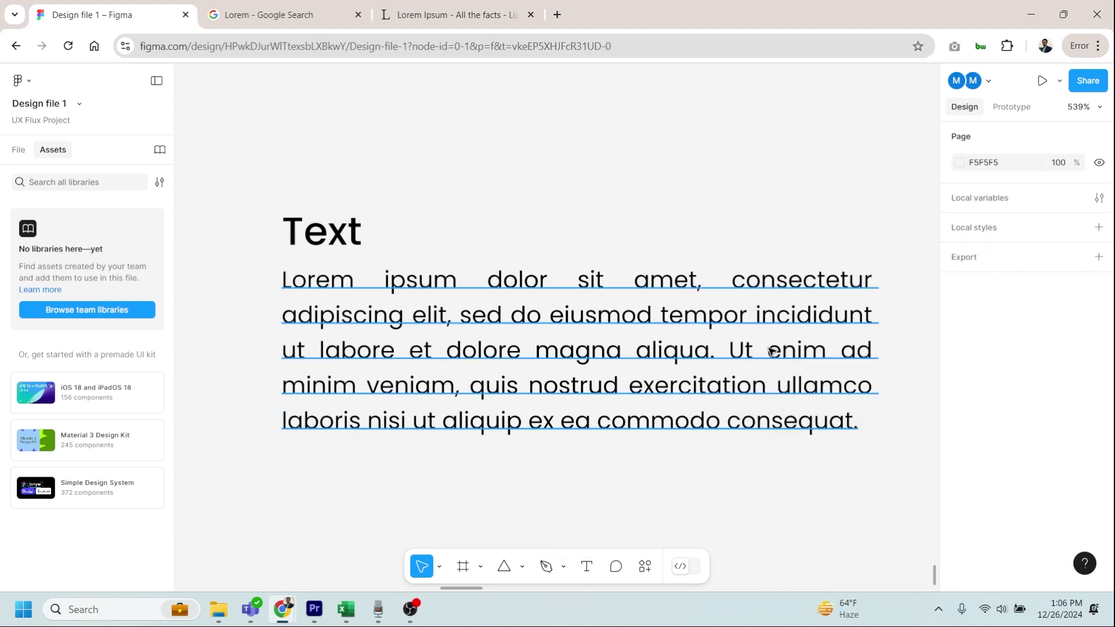
Format the paragraph as a bulleted list and break it into three bullets, before "adipiscing" and before "incididunt"
left_click(772, 353)
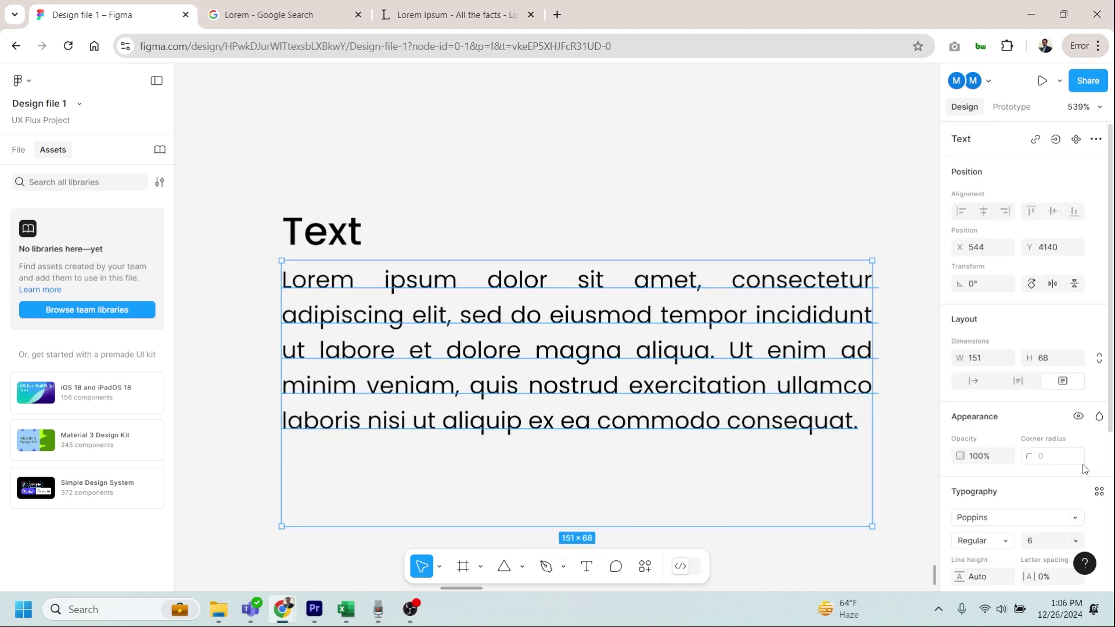
scroll(1086, 465, "down", 4)
left_click(1100, 396)
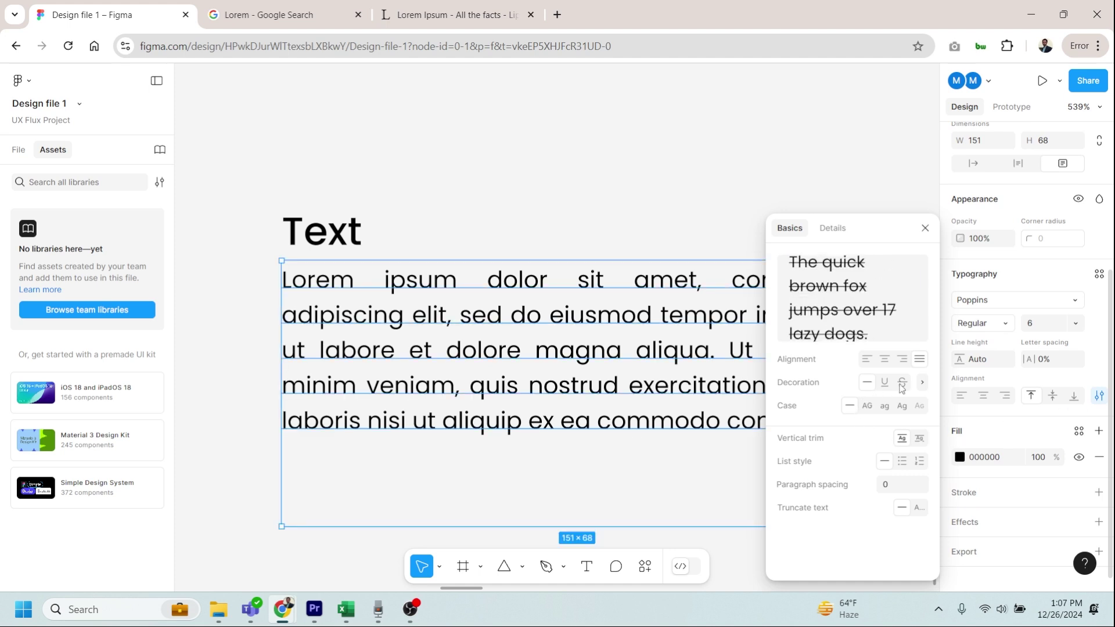
left_click(902, 462)
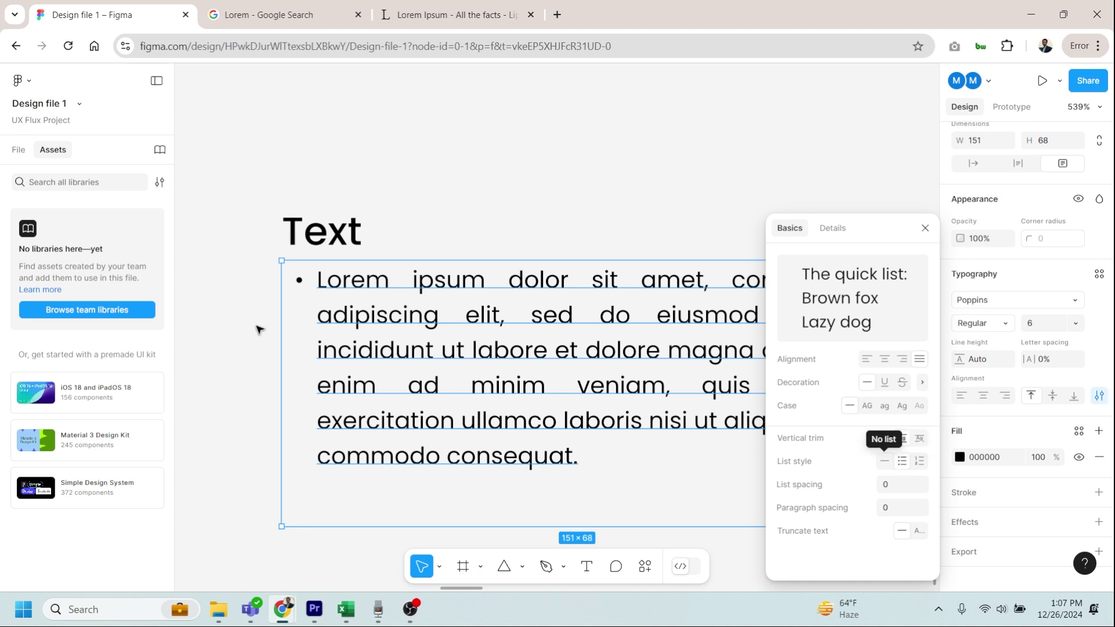
double_click(319, 319)
left_click(314, 316)
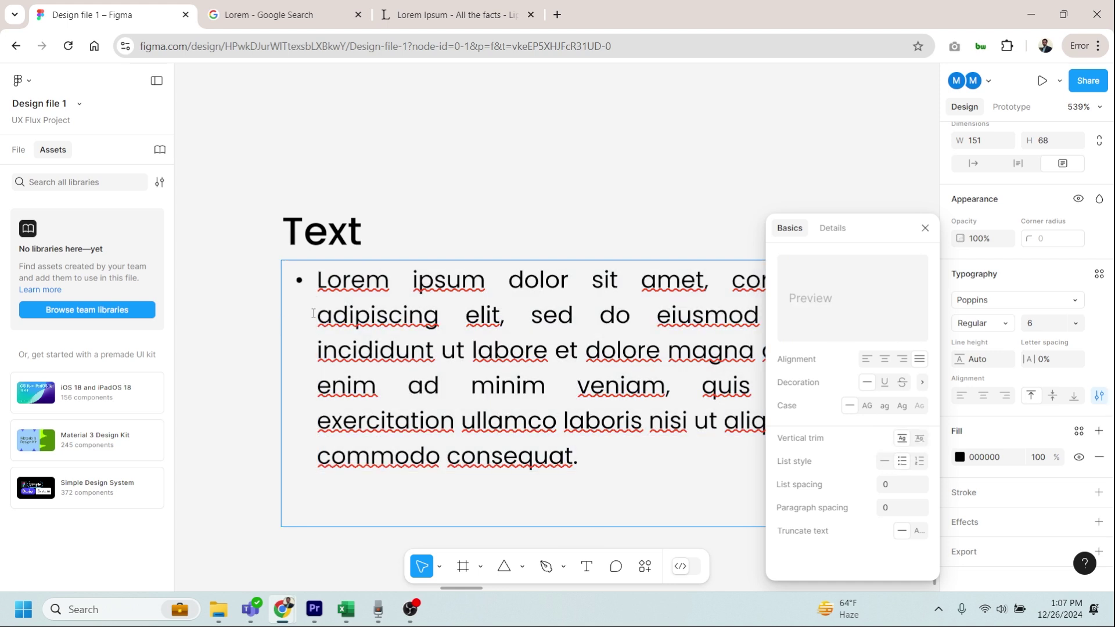
key("Return")
key("Down")
key("Return")
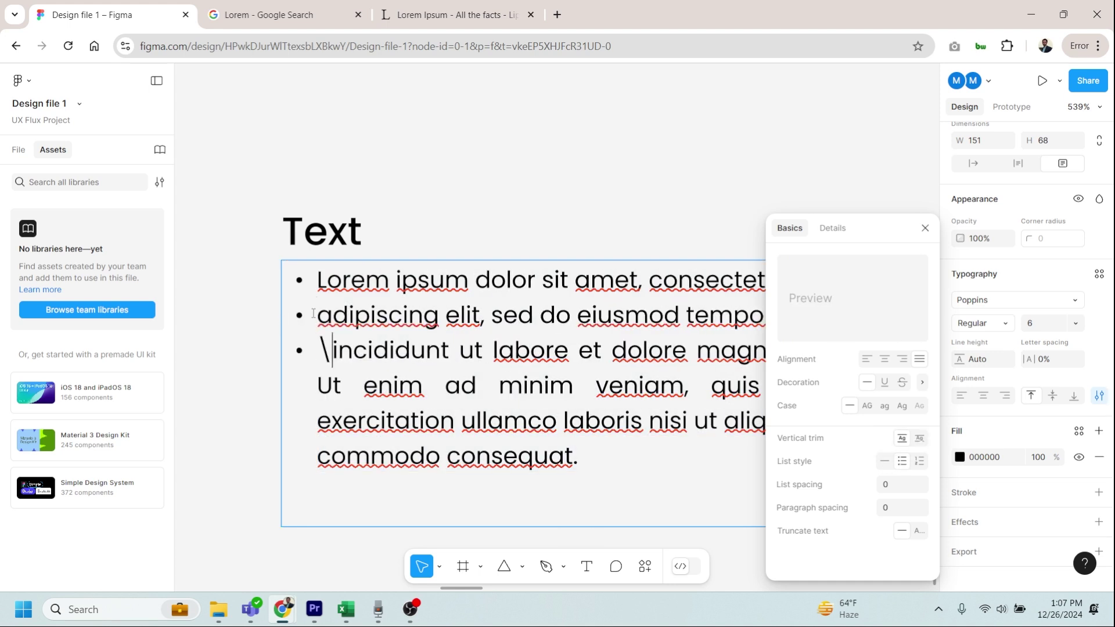
Undo the line breaks that split the paragraph into separate bullets
key("ctrl+z")
key("ctrl+z")
key("ctrl+z")
Resize the paragraph's text box to about 132 wide and 37 high, shorter than the text it holds
left_click(656, 328)
left_click_drag(687, 419, 695, 487)
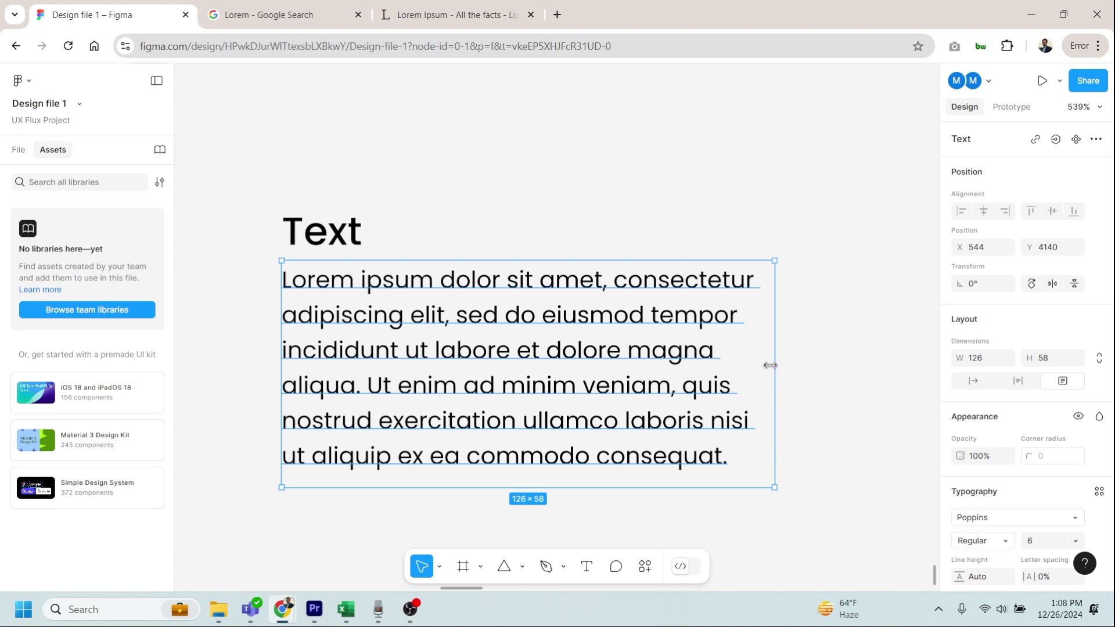
left_click_drag(724, 487, 719, 395)
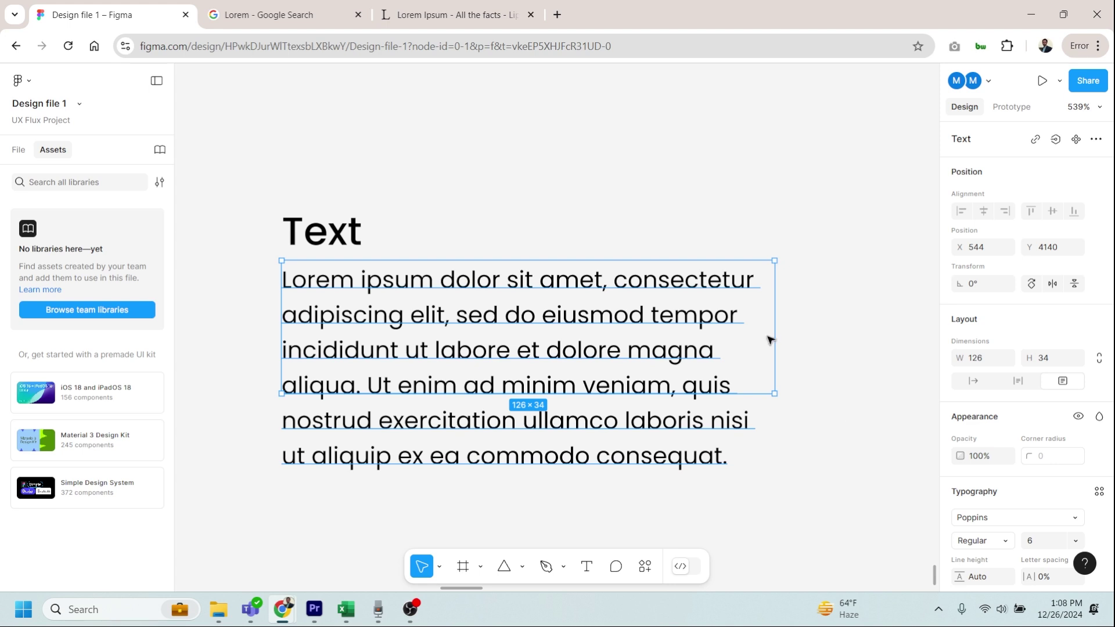
left_click_drag(776, 336, 799, 336)
left_click_drag(733, 394, 733, 405)
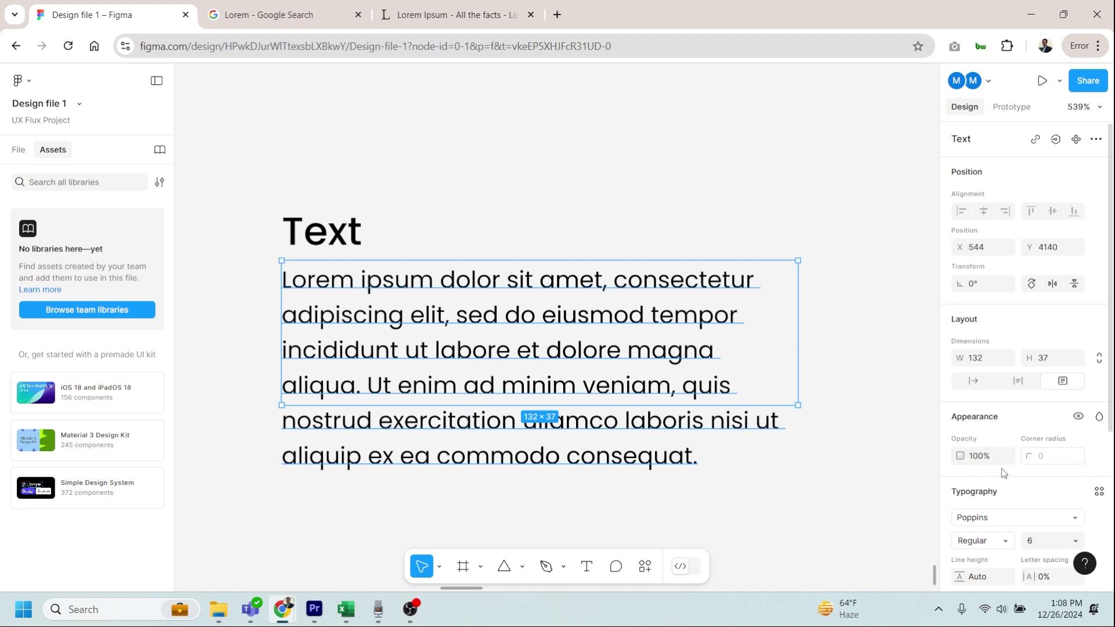
Enable text truncation on the paragraph and deselect it
scroll(1004, 471, "down", 3)
left_click(1099, 468)
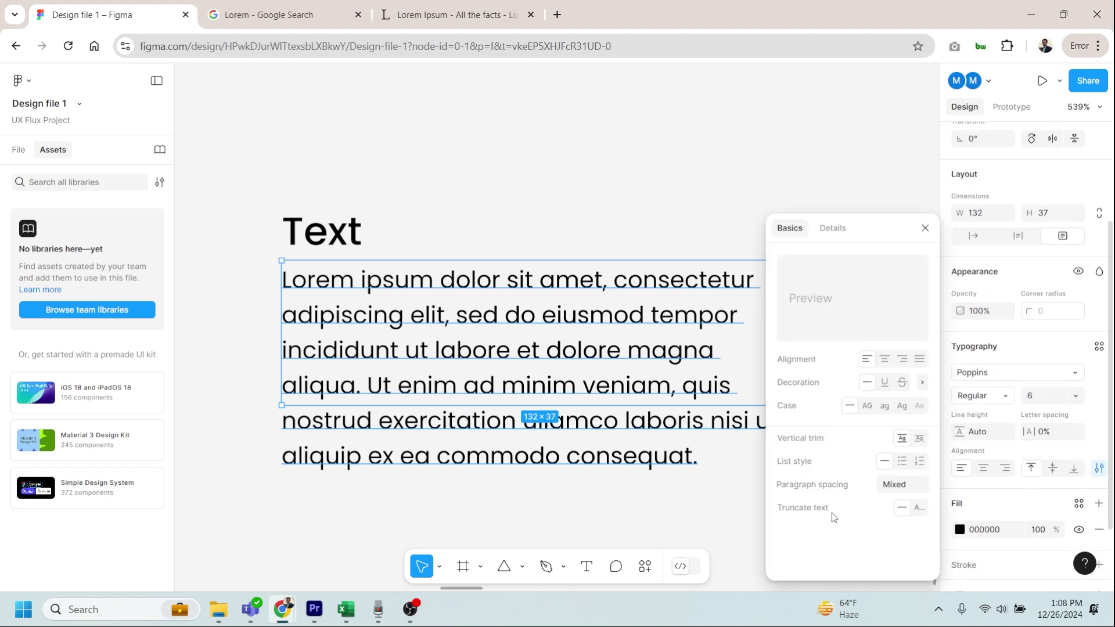
left_click(921, 513)
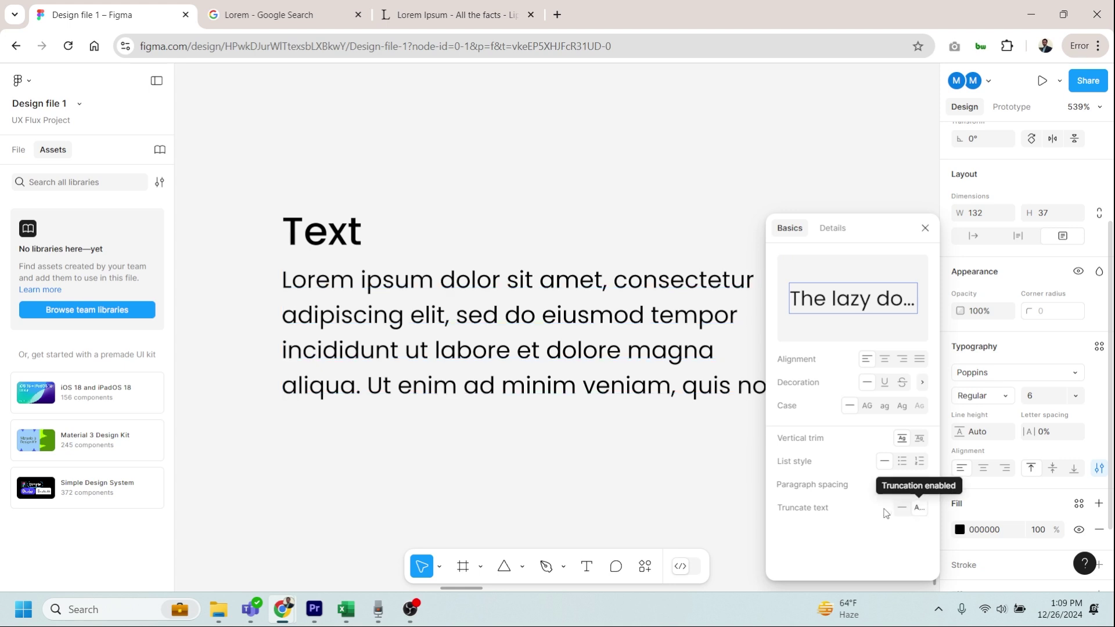
left_click(779, 482)
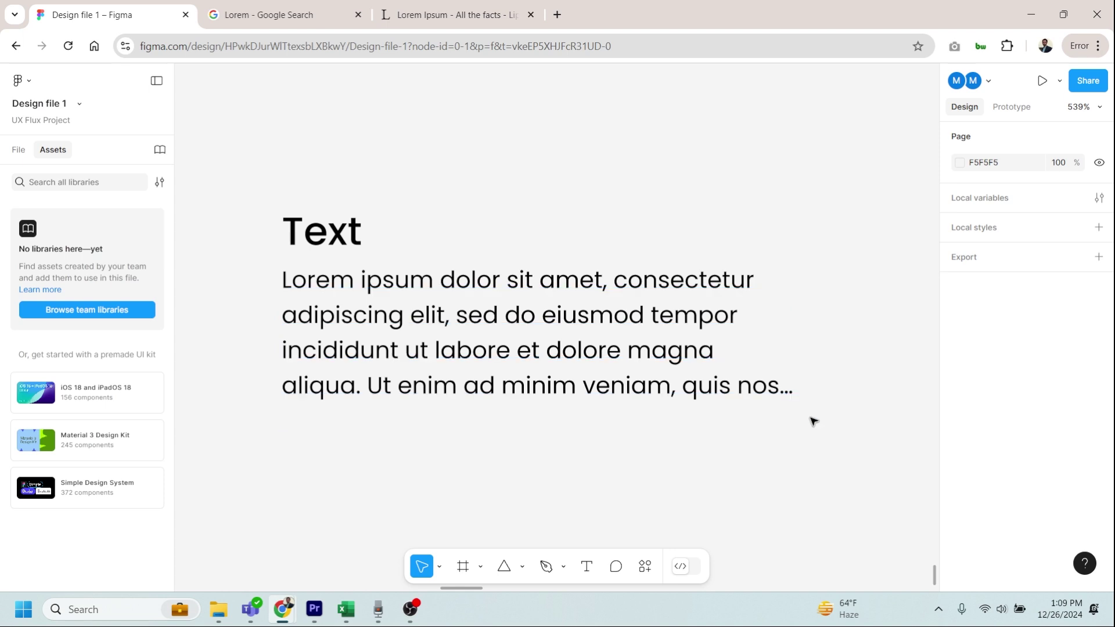
left_click_drag(816, 416, 770, 394)
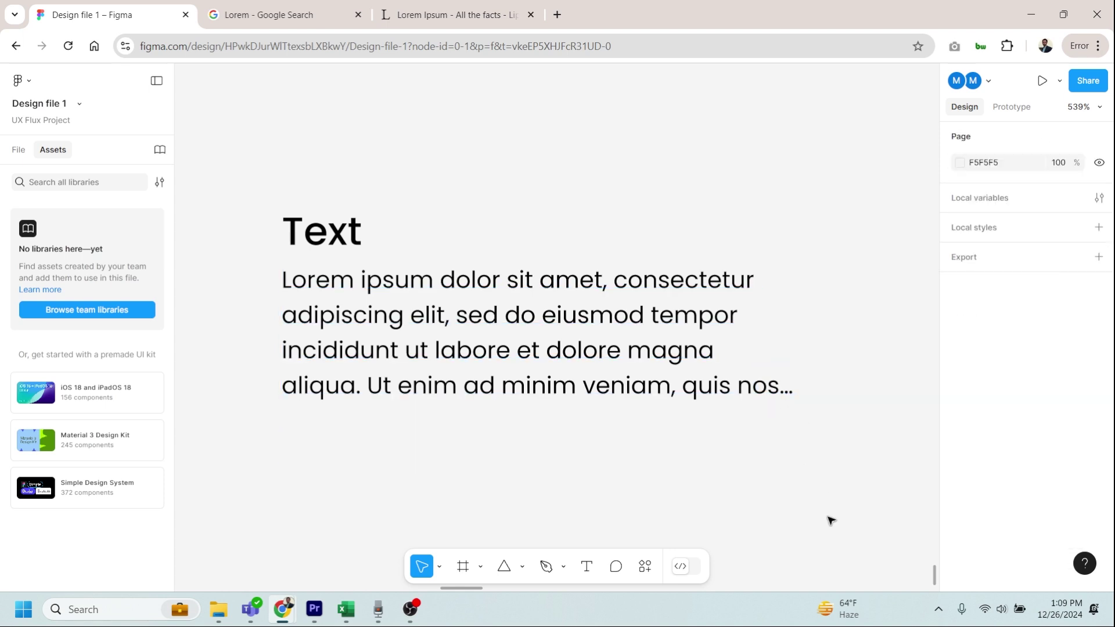